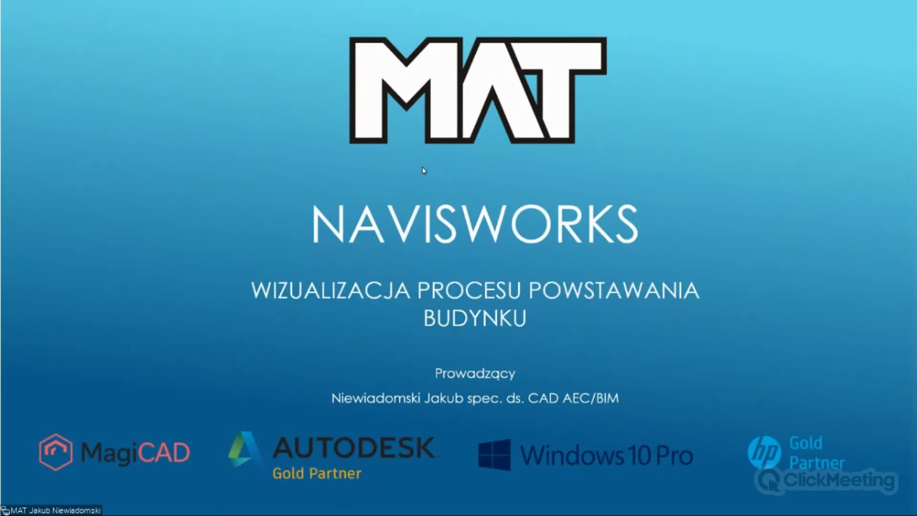
Advance the slideshow past the agenda slide to the BIM 2D–8D dimensions slide.
click(423, 170)
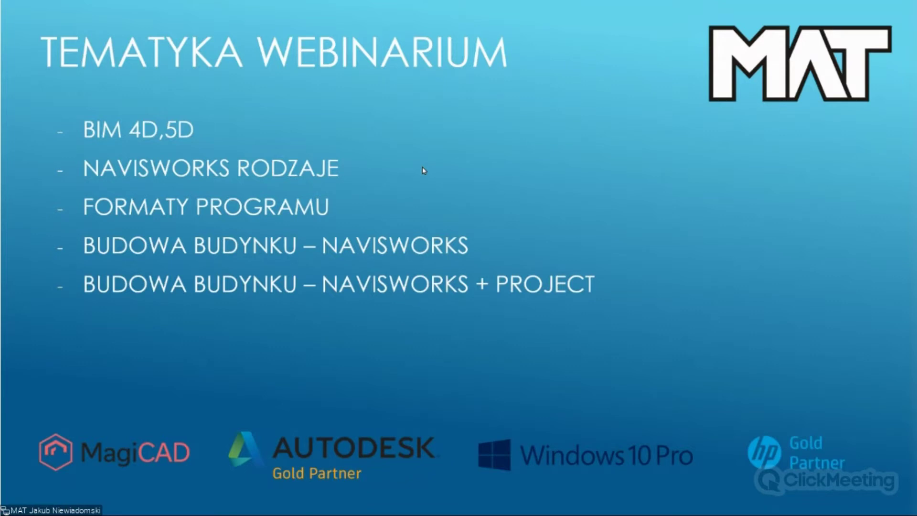
click(423, 170)
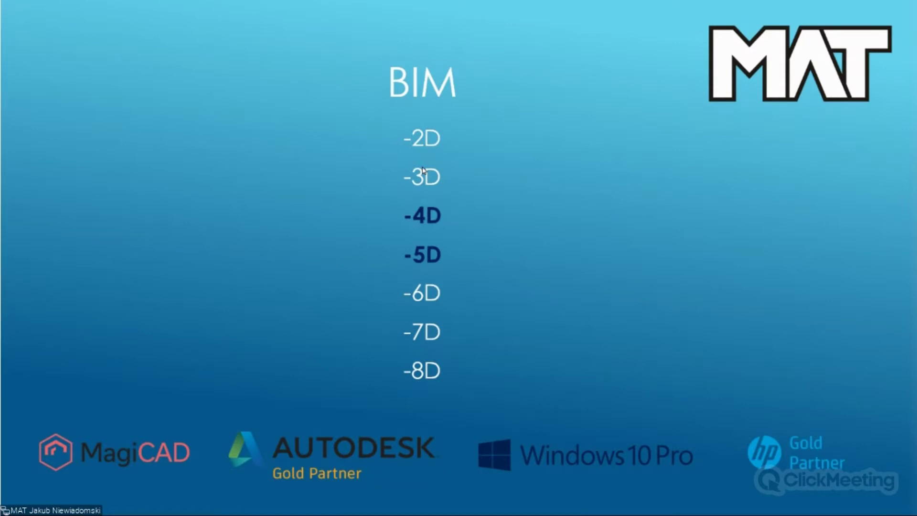
Advance the slideshow from the 4D clock slide to the 5D cost slide.
click(423, 171)
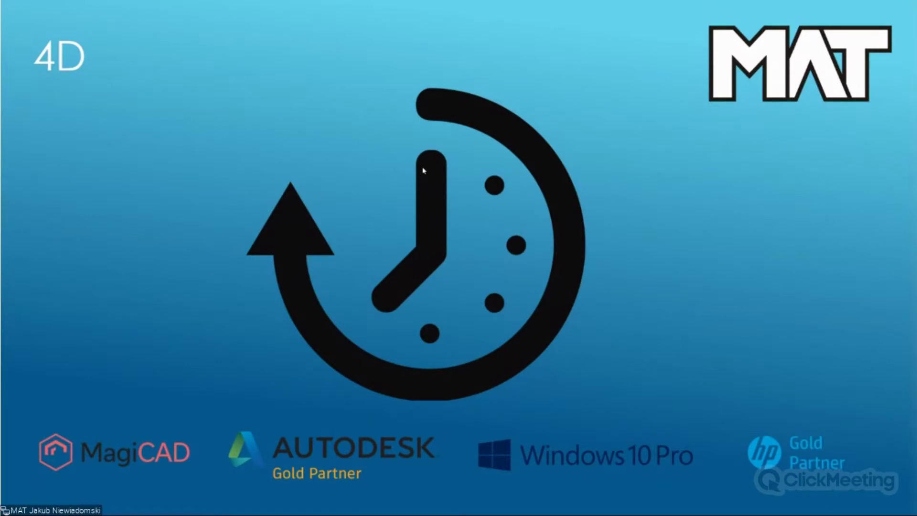
key(Right)
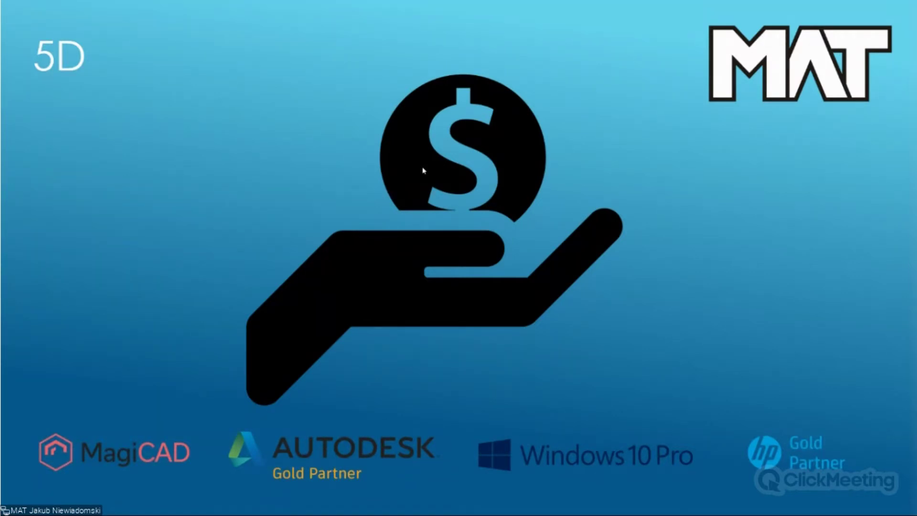
Advance past the Navisworks logo to the MANAGE, SIMULATE and FREEDOM editions slide.
key(Right)
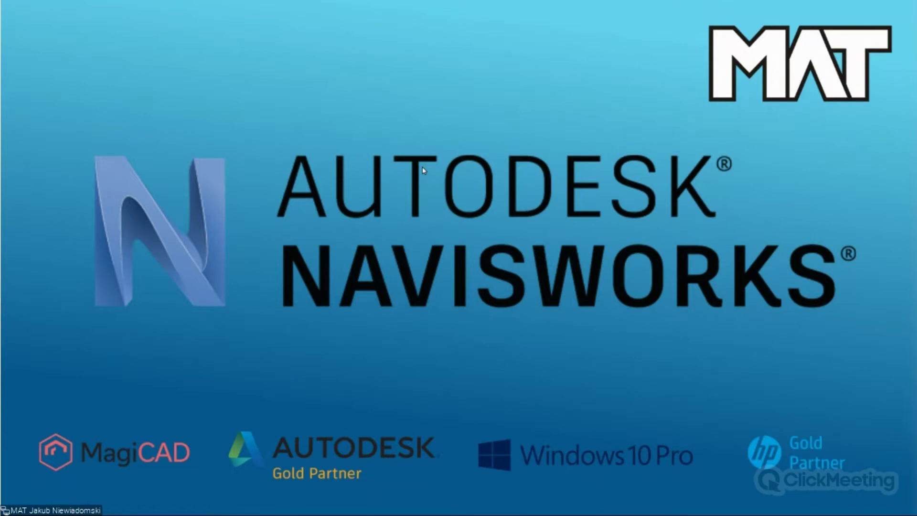
key(Right)
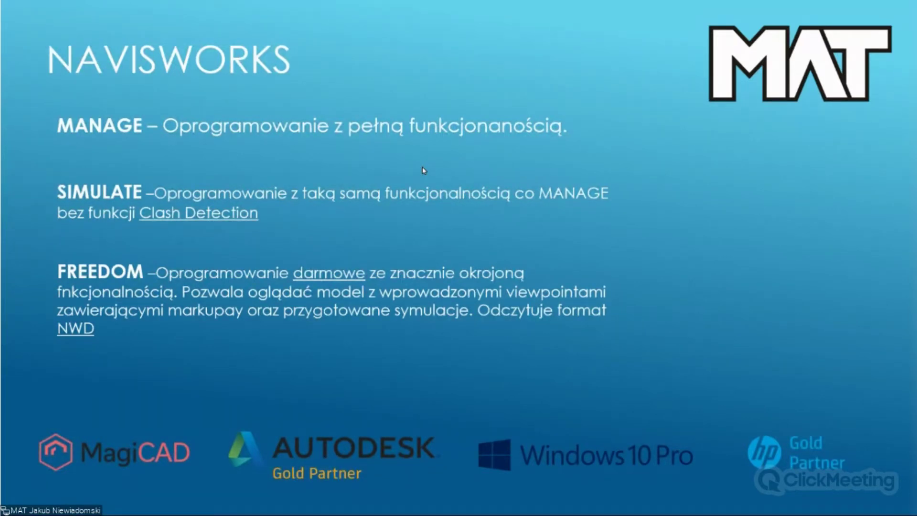
key(Right)
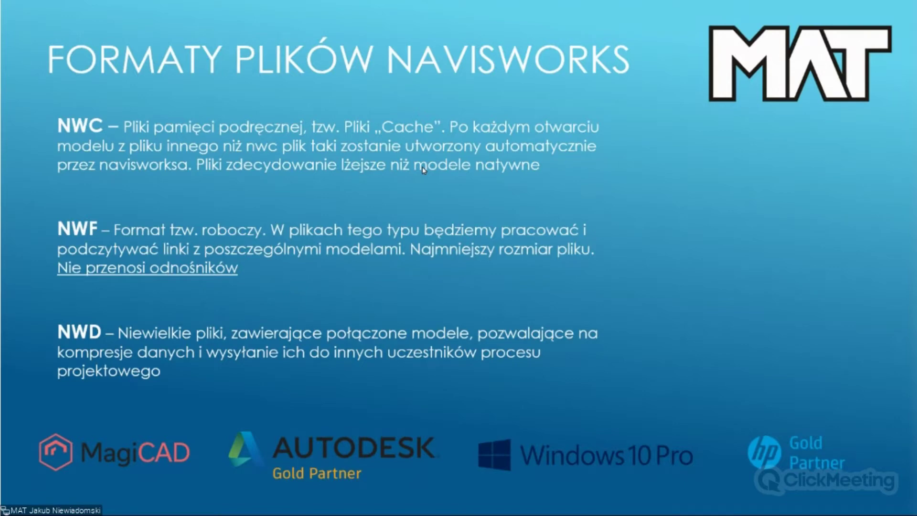
Show the contact slide, end the slideshow, and switch to the Revit building model.
key(Right)
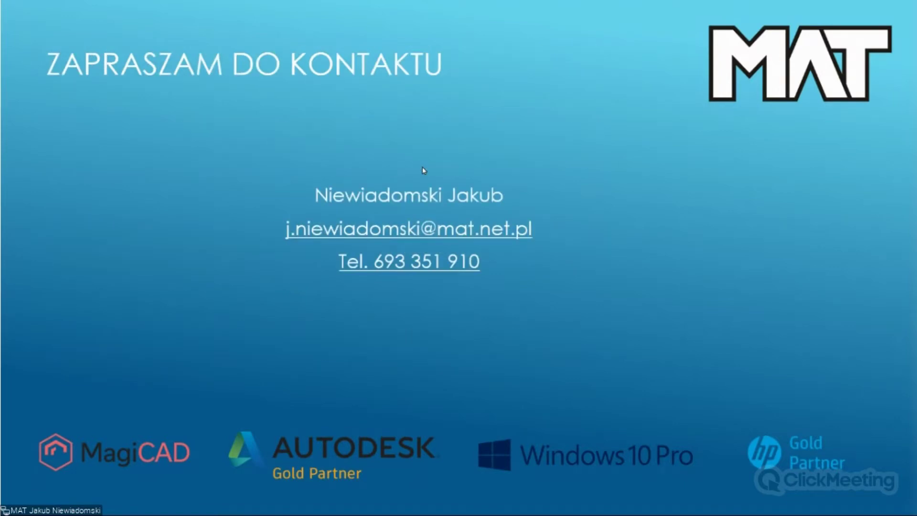
key(Escape)
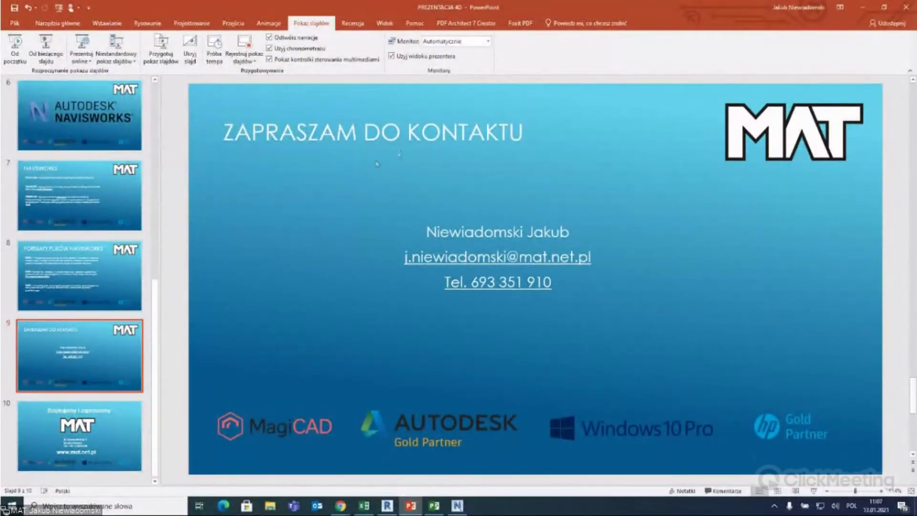
click(338, 513)
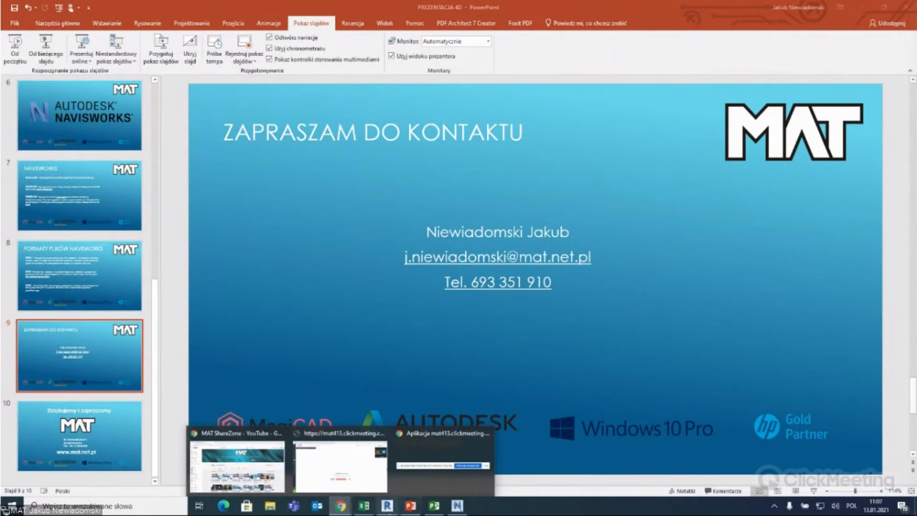
click(387, 506)
shift+middle_drag(353, 227, 270, 152)
click(225, 87)
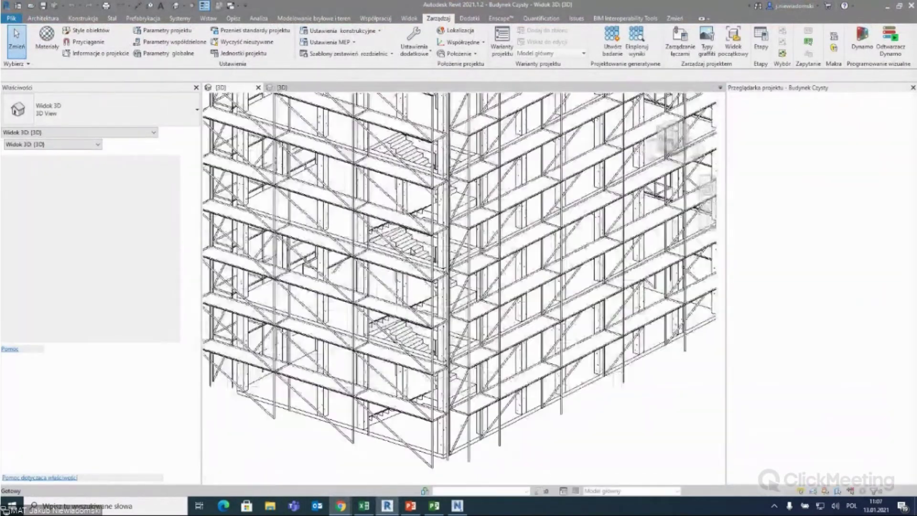
Zoom and orbit the Budynek Czysty 3D view to look over the roof.
scroll(430, 254, down, 2)
scroll(430, 253, down, 2)
scroll(430, 253, down, 5)
mouse_move(435, 253)
shift+middle_down()
mouse_move(444, 251)
mouse_move(435, 253)
shift+middle_up()
scroll(435, 253, up, 1)
scroll(435, 253, up, 3)
scroll(434, 253, up, 1)
scroll(393, 260, up, 3)
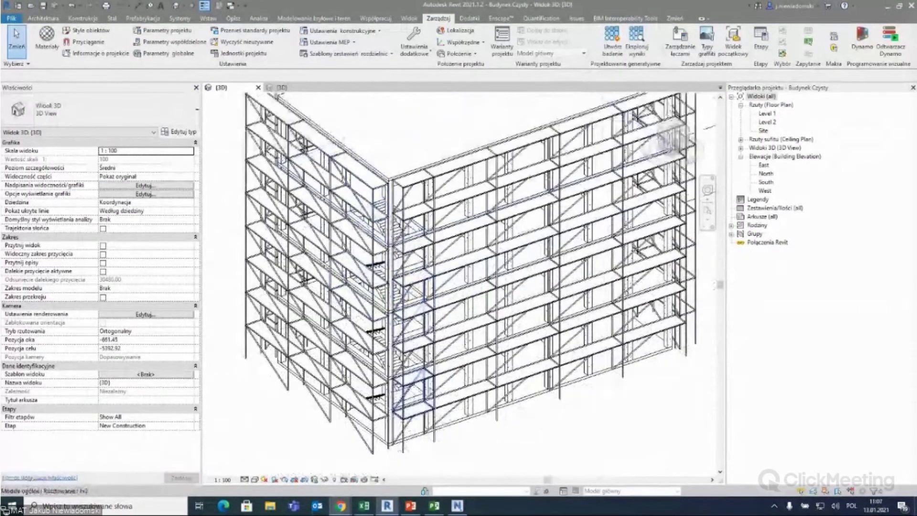
mouse_move(402, 258)
shift+middle_down()
mouse_move(340, 251)
mouse_move(475, 188)
shift+middle_up()
Orbit around a selected beam, return to the Home overview, and show the File > Export menu.
click(474, 188)
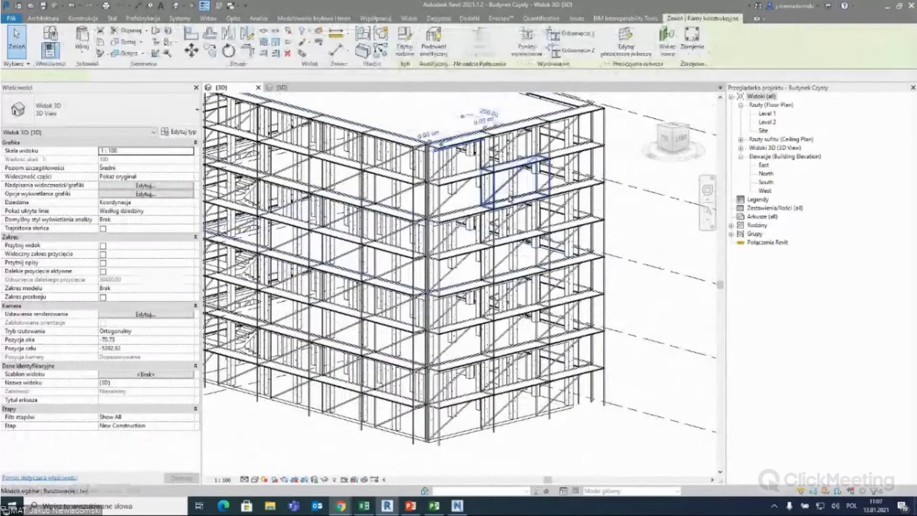
mouse_move(475, 187)
shift+middle_down()
mouse_move(363, 198)
mouse_move(308, 230)
mouse_move(434, 232)
mouse_move(710, 98)
shift+middle_up()
scroll(308, 230, up, 3)
click(711, 98)
key(Escape)
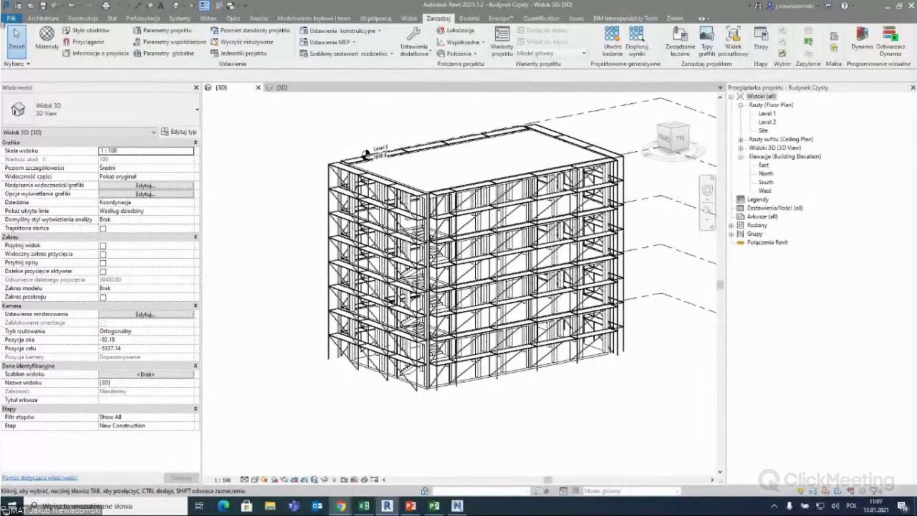
click(11, 18)
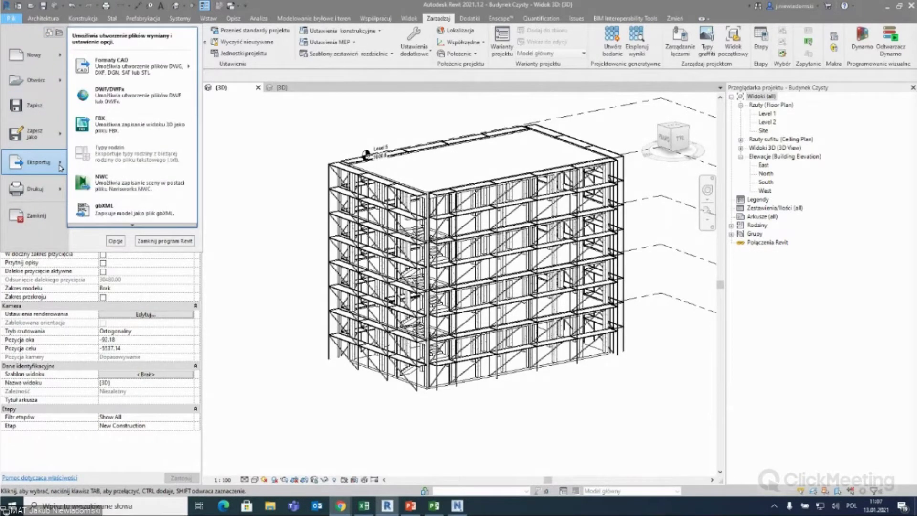
Start the NWC export and inspect the Navisworks settings export scope, closing without changes.
click(129, 183)
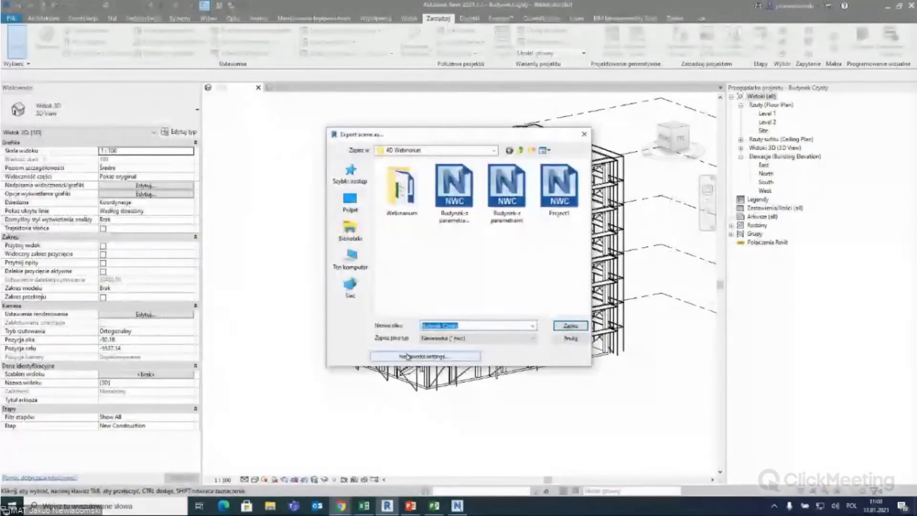
click(410, 354)
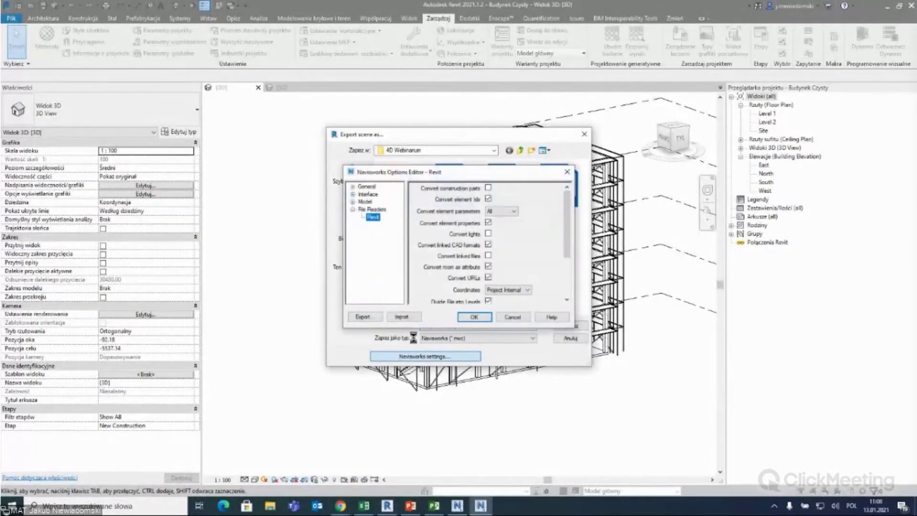
scroll(494, 262, down, 1)
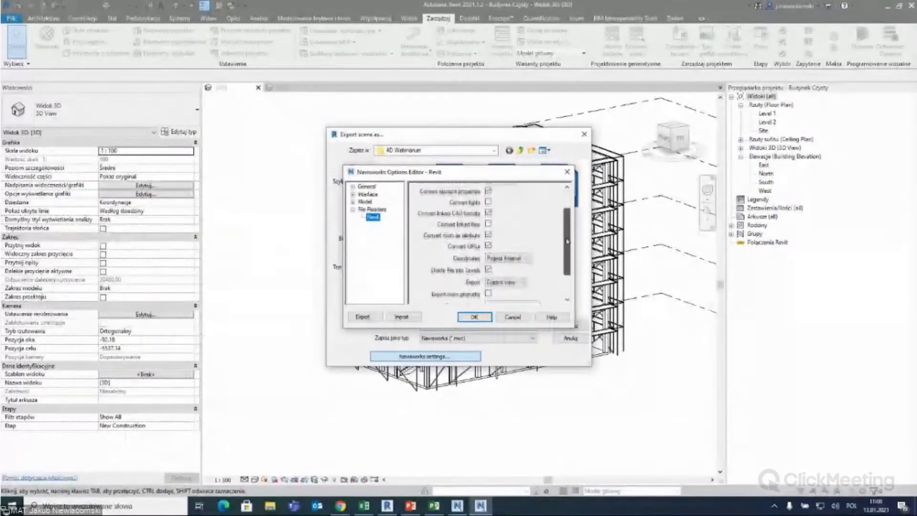
scroll(494, 264, down, 1)
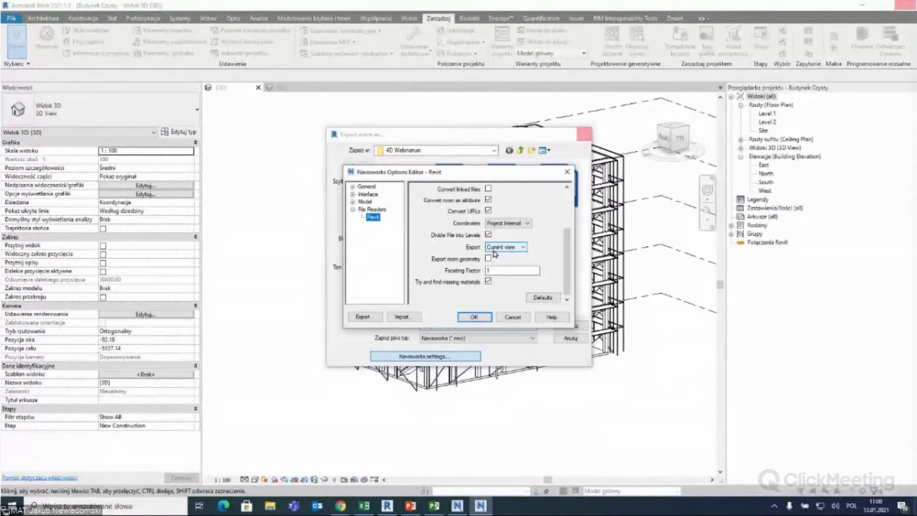
click(493, 251)
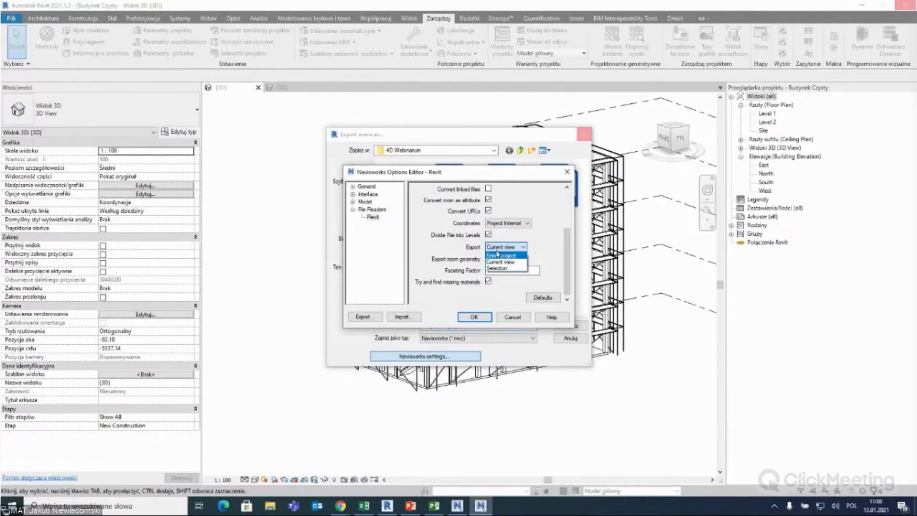
click(495, 248)
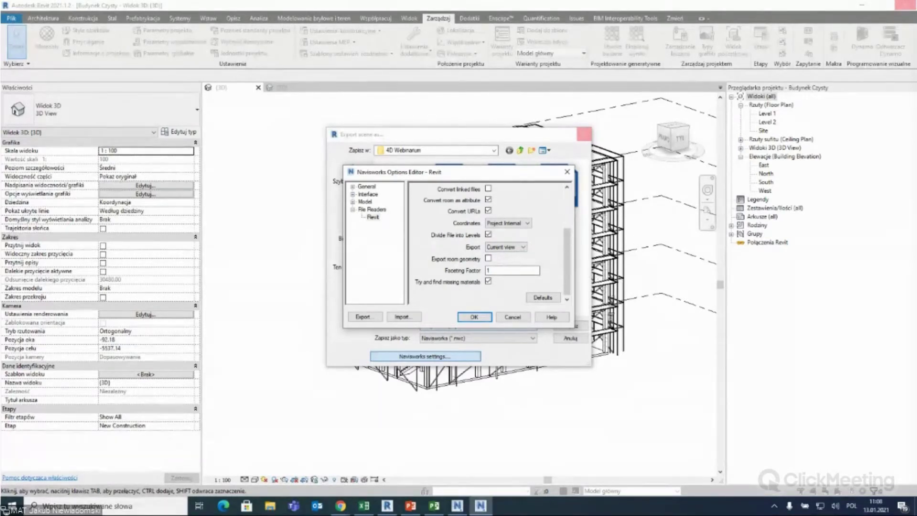
click(567, 173)
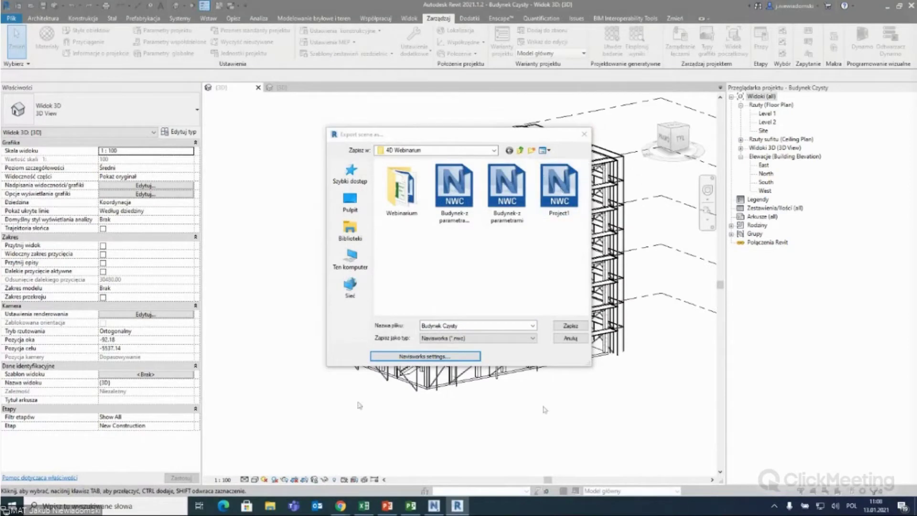
Confirm Current view as the Navisworks export scope and choose the Webinarium folder.
click(390, 355)
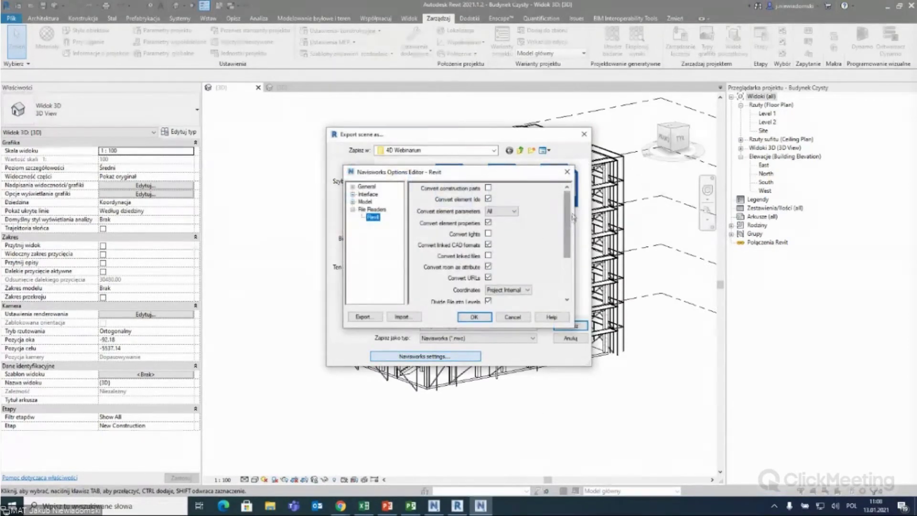
scroll(570, 222, down, 2)
scroll(569, 222, down, 2)
click(506, 245)
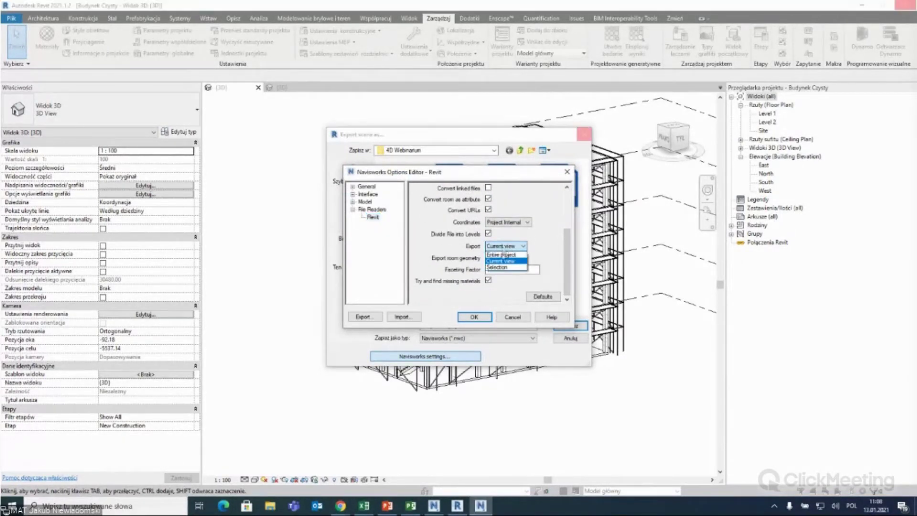
click(500, 262)
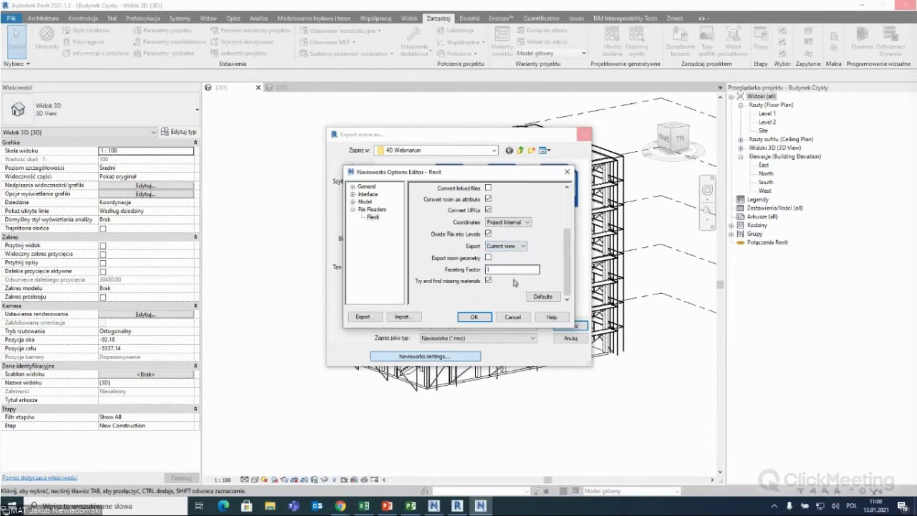
click(470, 319)
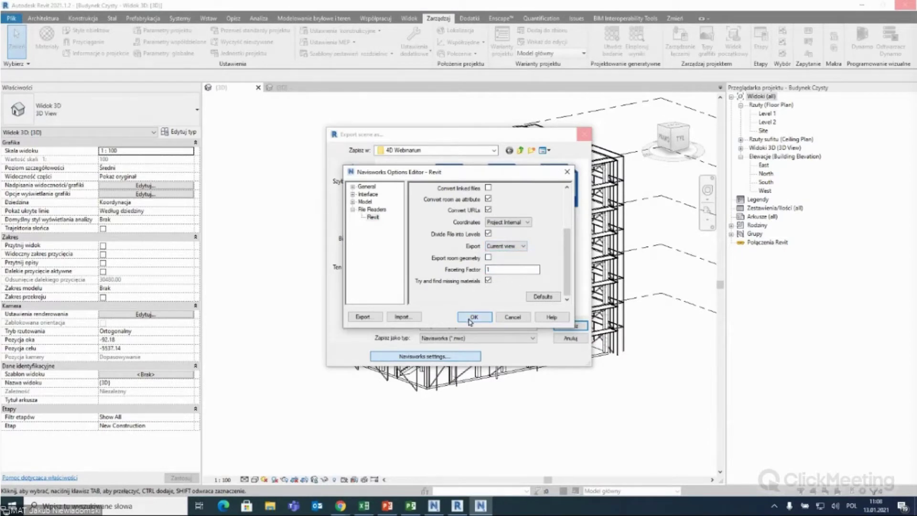
double_click(398, 203)
Save the NWC export as 'Budynek v1' and bring Navisworks to the front.
triple_click(462, 325)
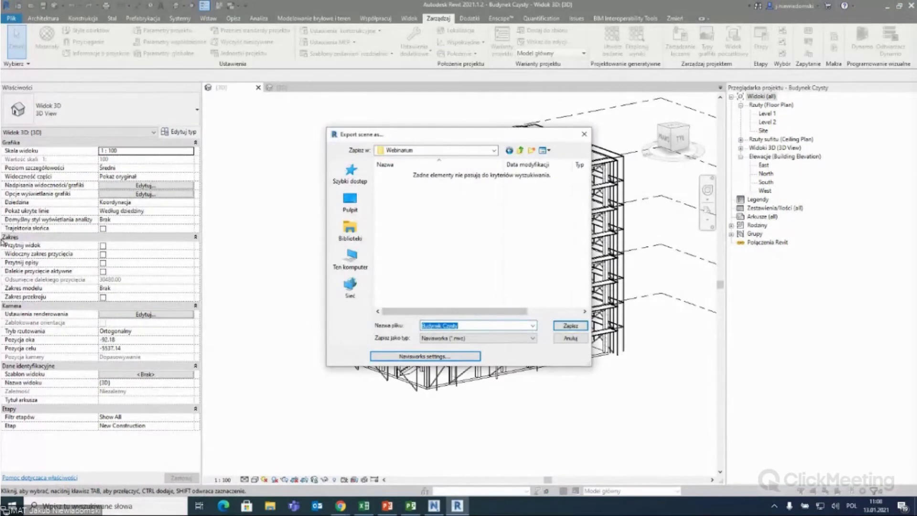
text(Bu)
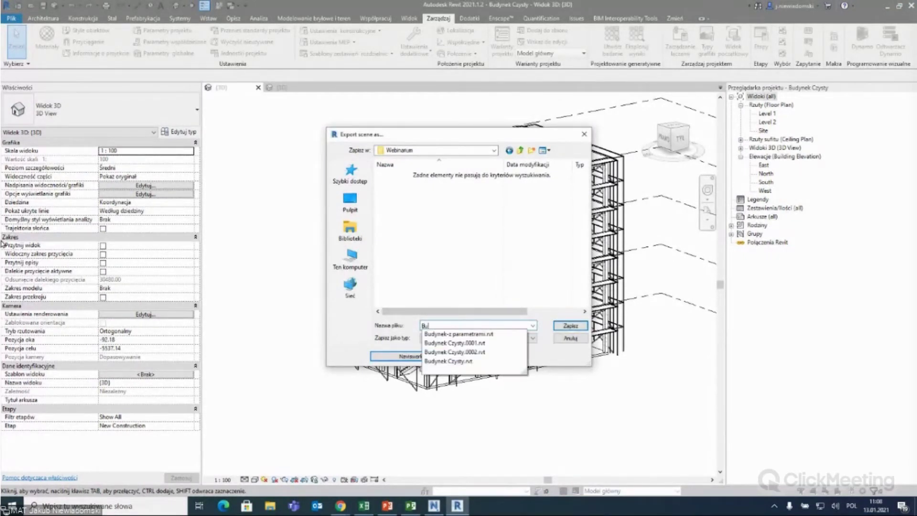
text(dynek)
text( v1)
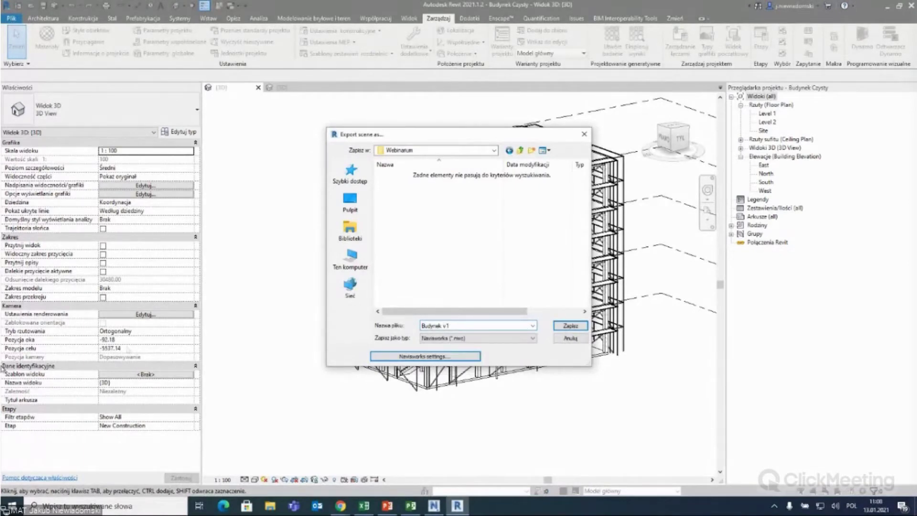
click(570, 326)
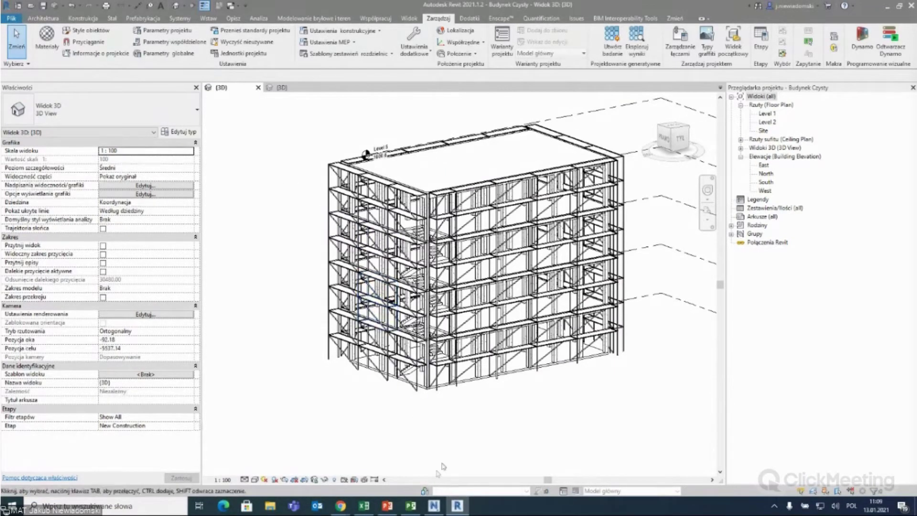
click(433, 506)
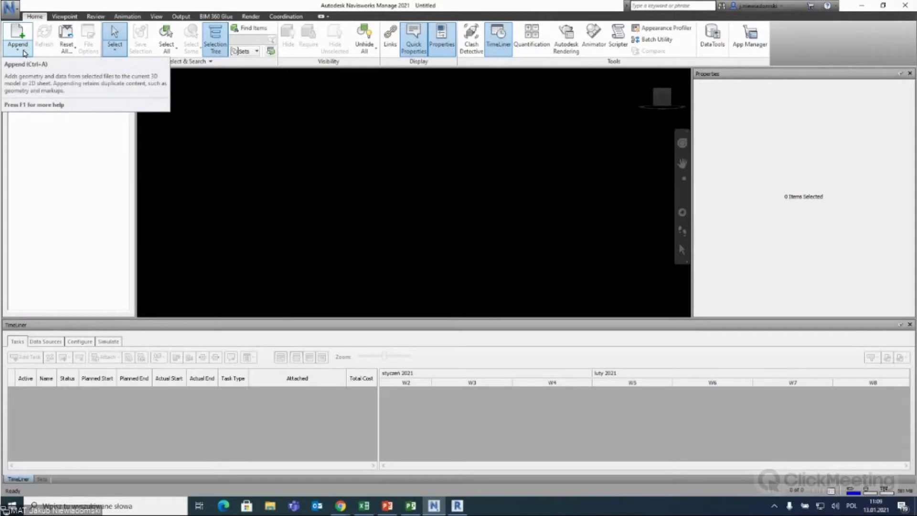
Show the Append and Merge options from the Home tab's Append dropdown.
click(24, 54)
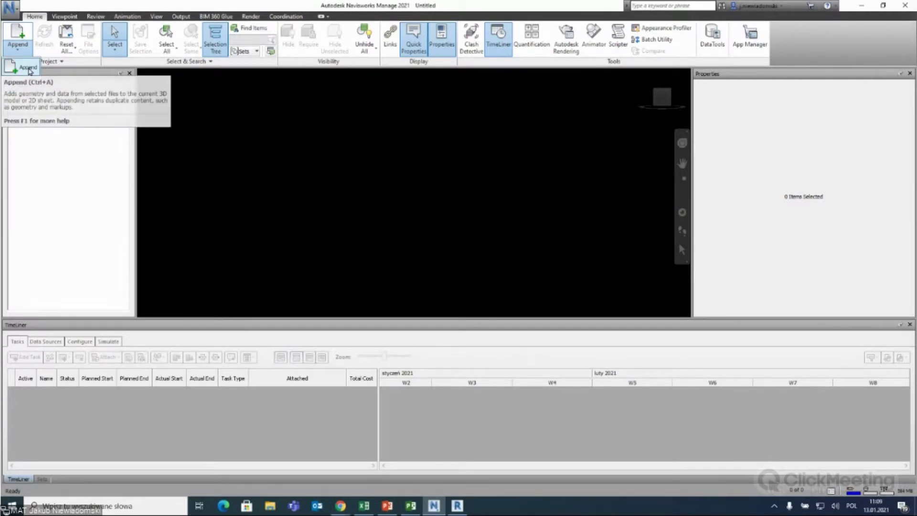
Append Budynek v1 using the Navisworks Cache (*.nwc) file type filter.
click(29, 70)
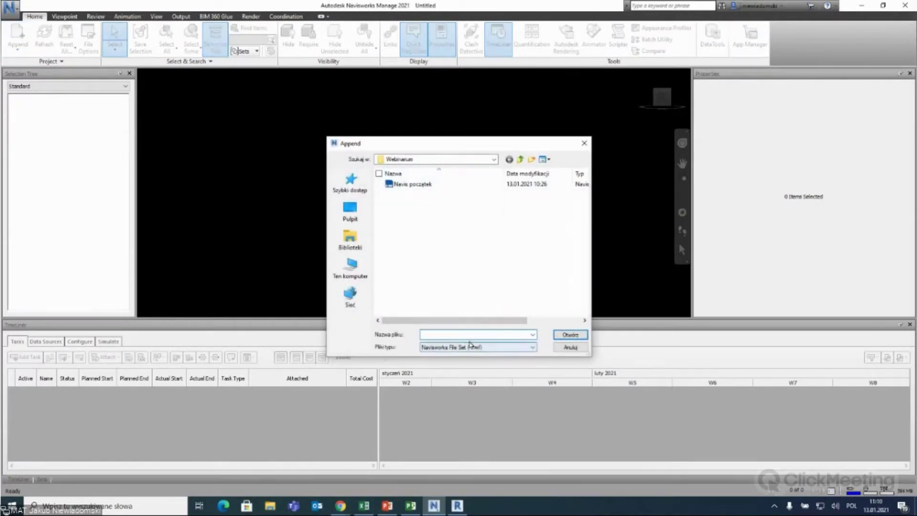
drag(366, 146, 288, 93)
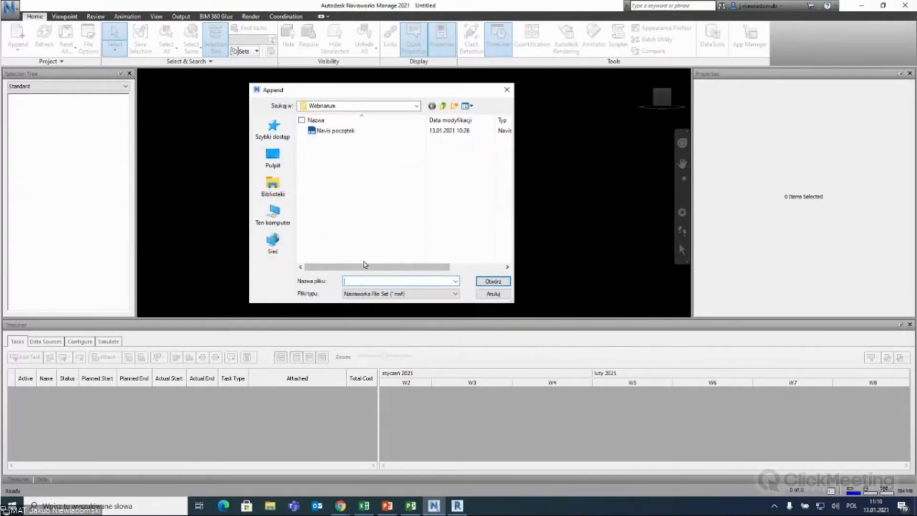
click(406, 294)
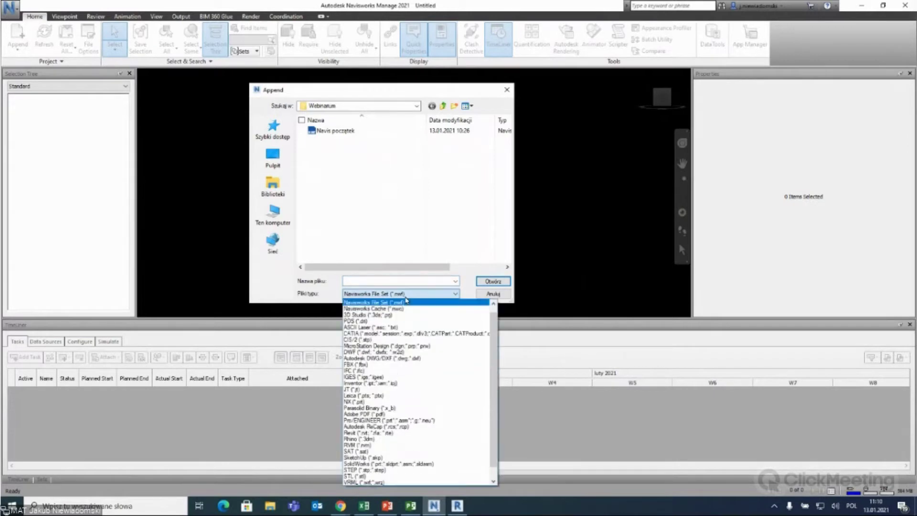
click(407, 309)
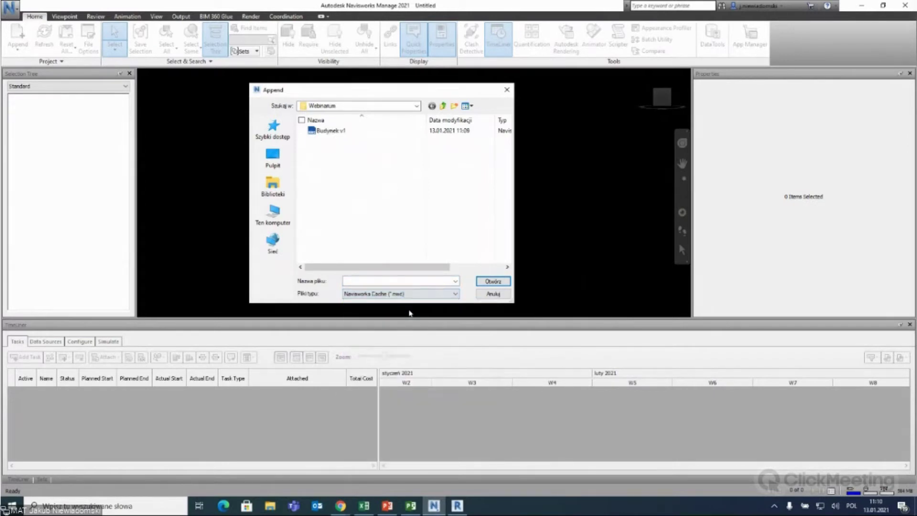
click(319, 132)
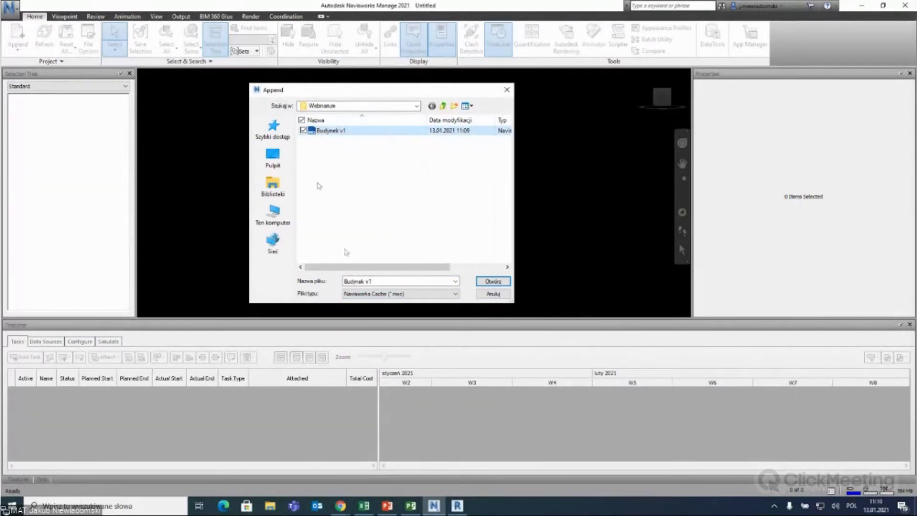
click(492, 281)
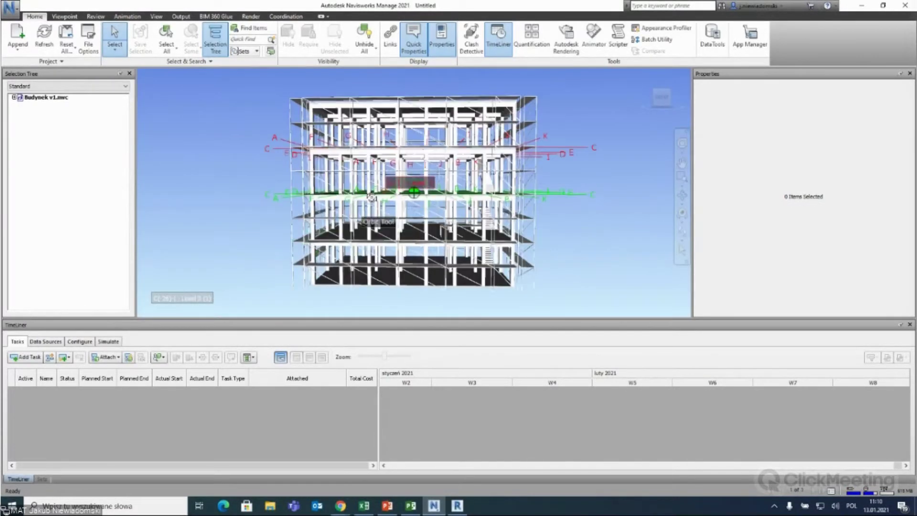
mouse_move(414, 192)
shift+middle_down()
mouse_move(262, 250)
mouse_move(532, 205)
shift+middle_up()
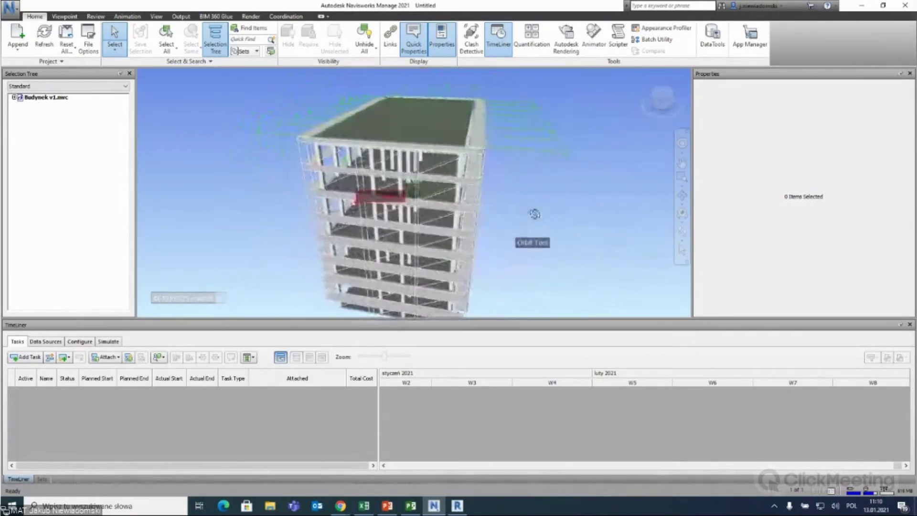
click(13, 97)
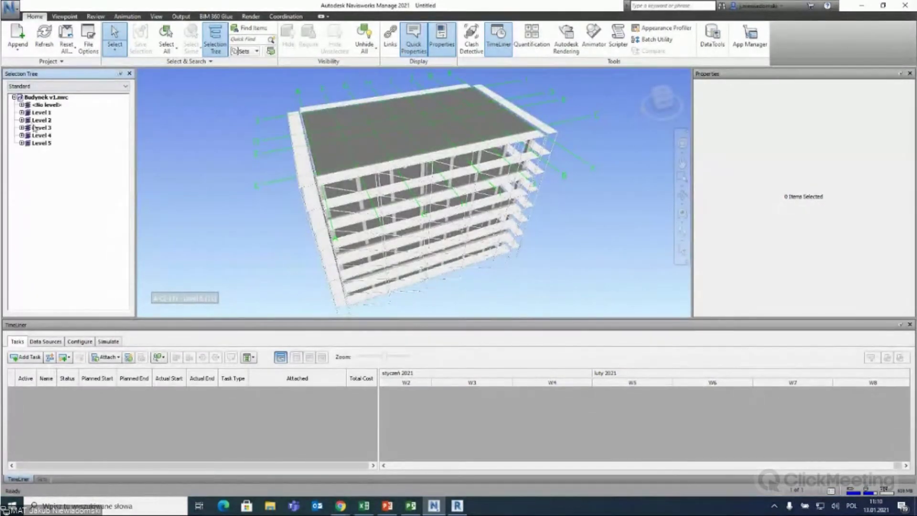
click(13, 97)
mouse_move(237, 225)
shift+middle_down()
mouse_move(314, 188)
mouse_move(220, 124)
shift+middle_up()
click(498, 38)
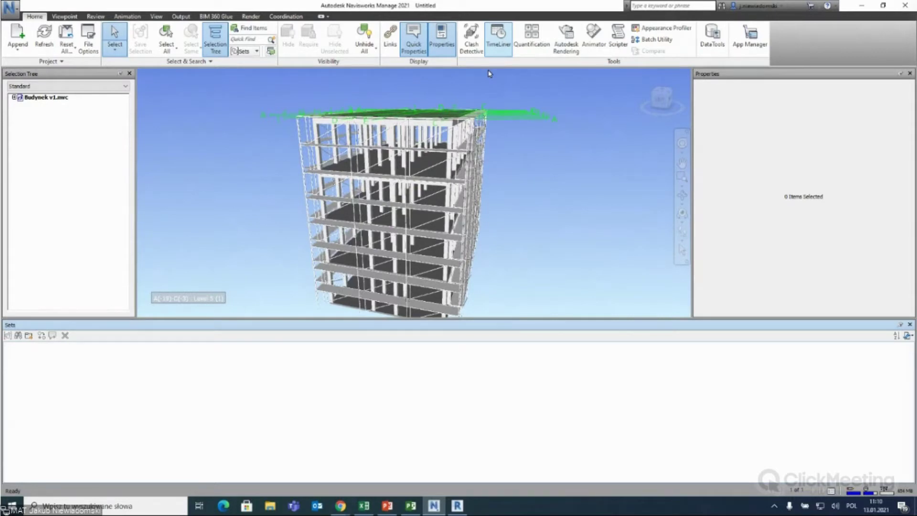
click(498, 38)
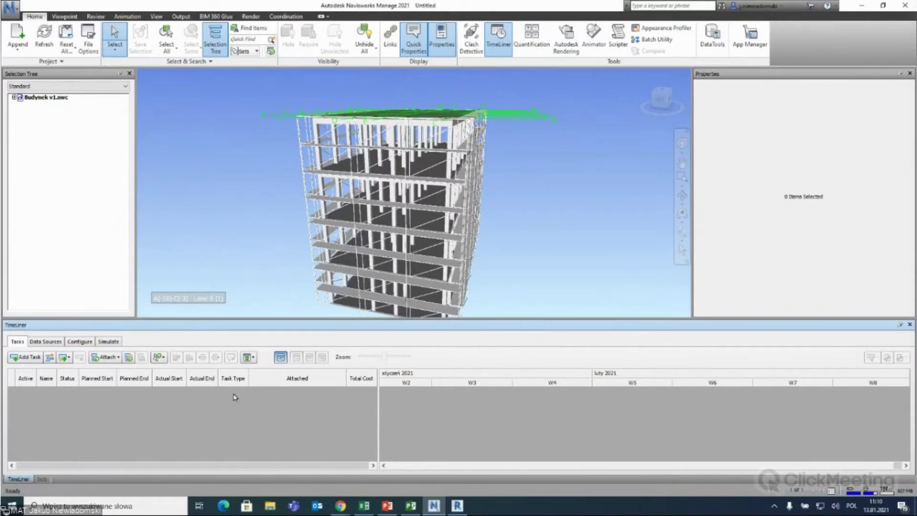
mouse_move(390, 255)
shift+middle_down()
mouse_move(348, 239)
mouse_move(363, 223)
shift+middle_up()
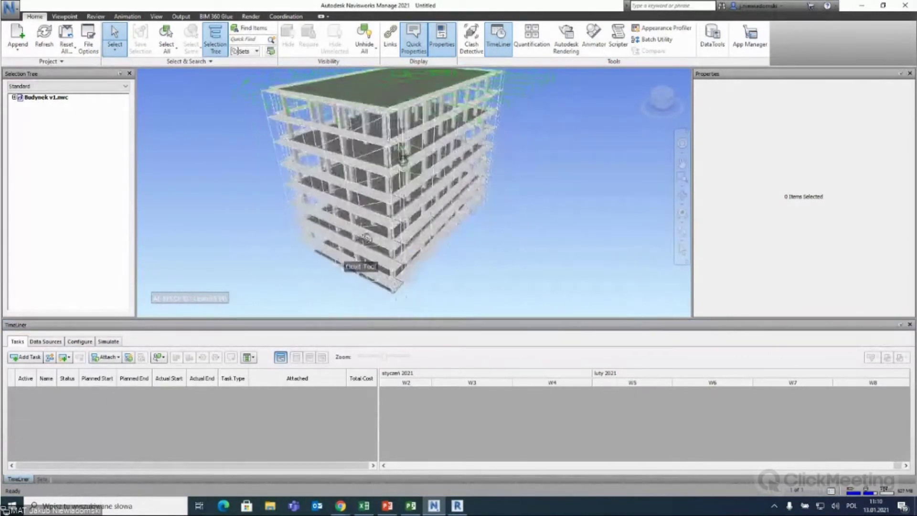
click(363, 223)
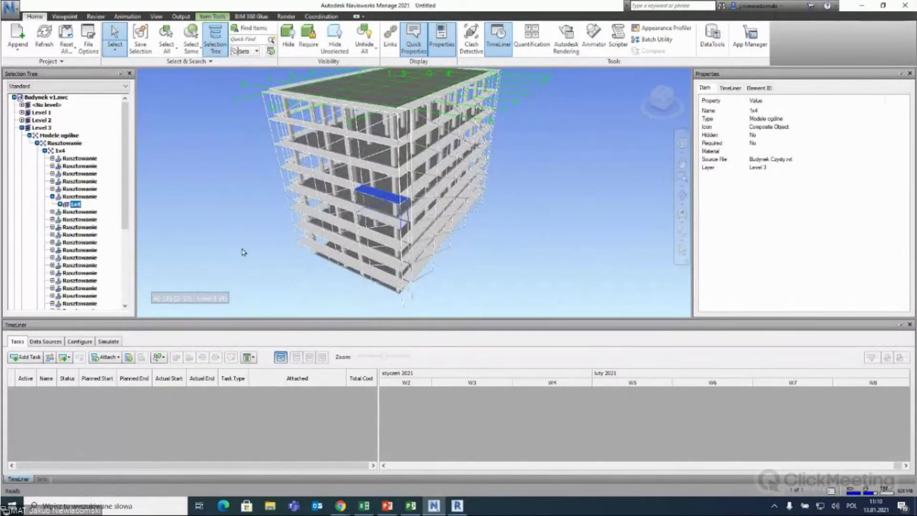
click(187, 226)
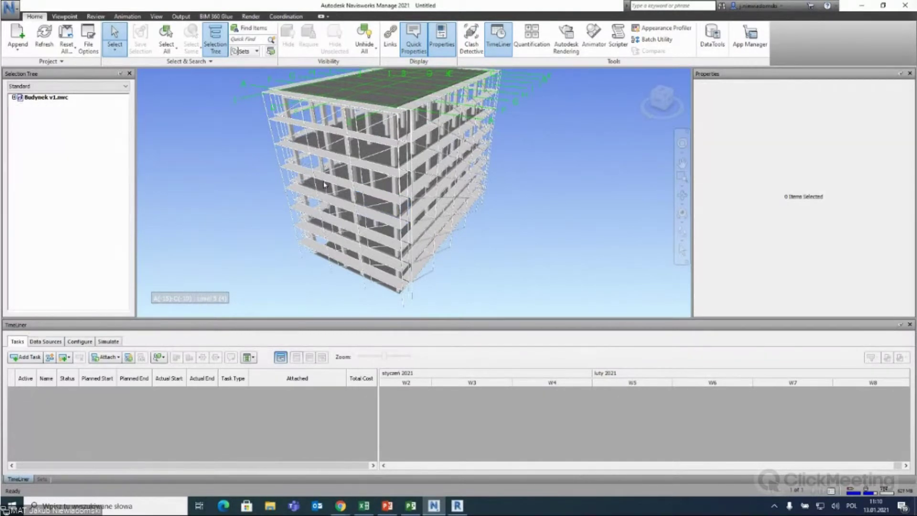
click(324, 184)
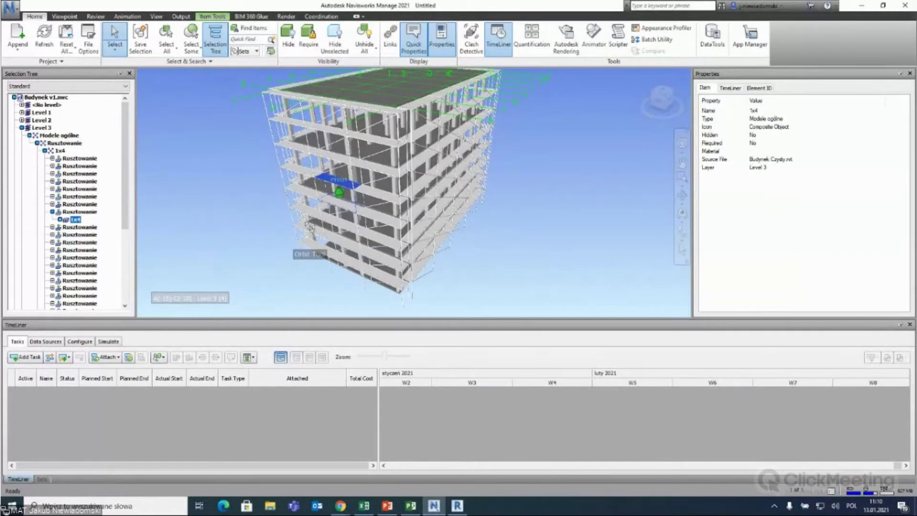
shift+middle_drag(321, 222, 301, 245)
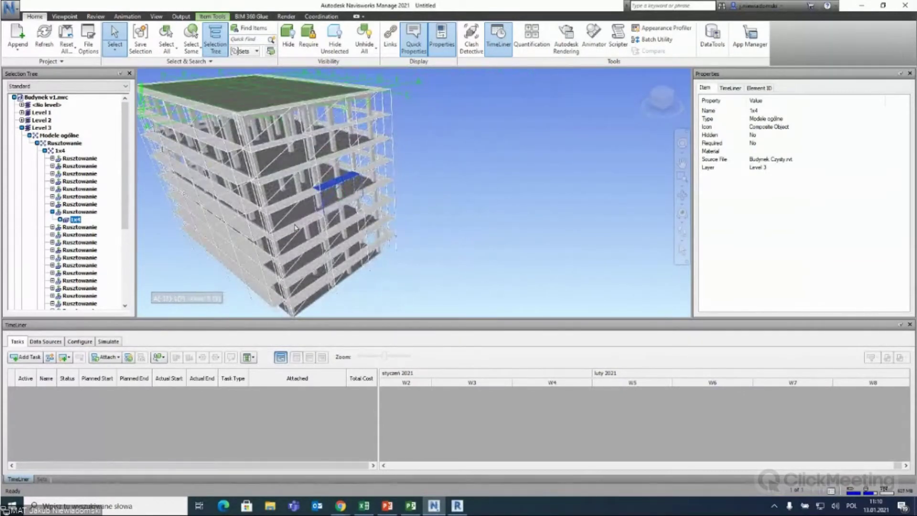
click(295, 227)
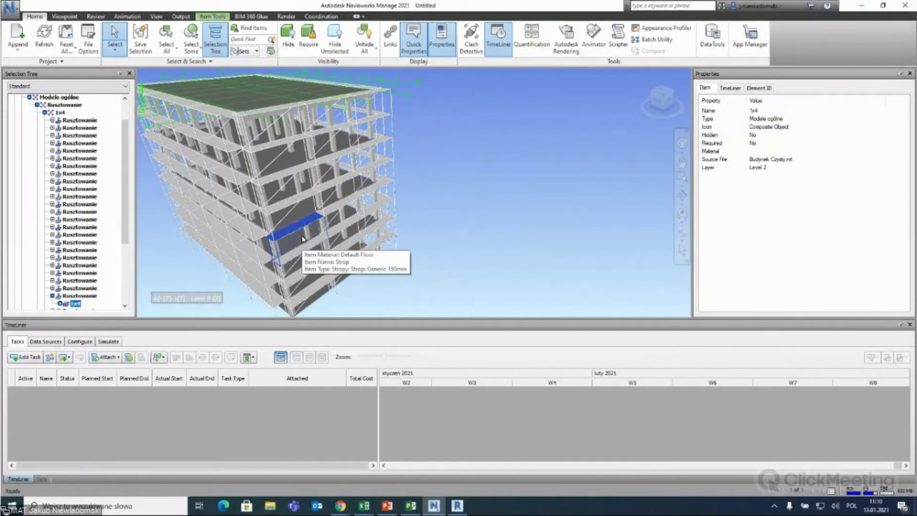
mouse_move(294, 240)
shift+middle_down()
mouse_move(359, 205)
mouse_move(244, 187)
shift+middle_up()
click(244, 187)
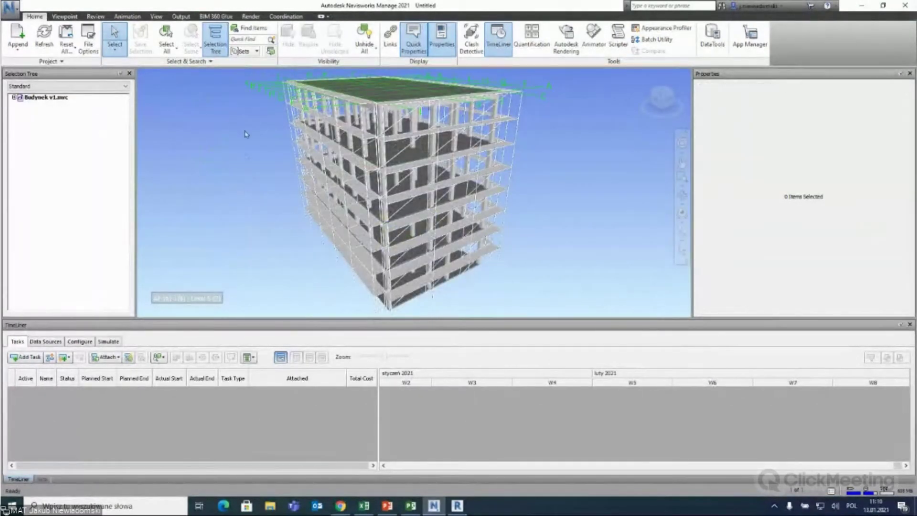
click(243, 51)
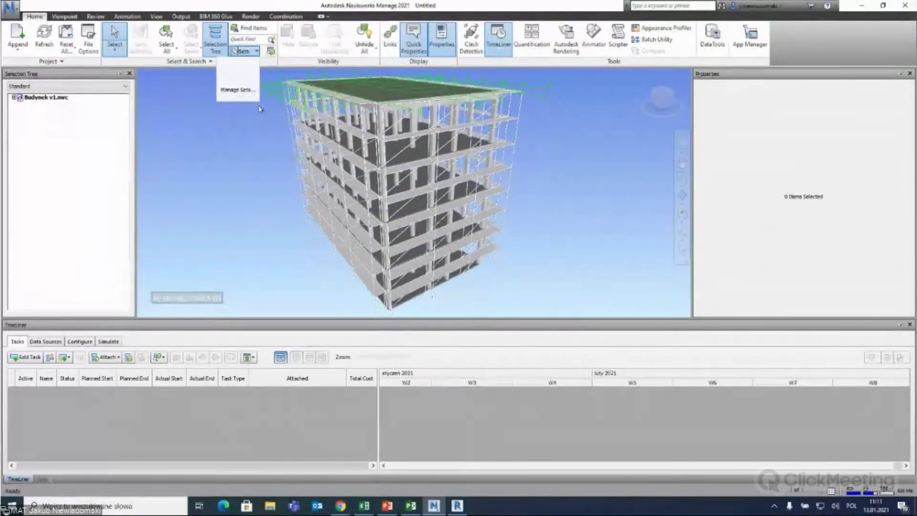
key(Escape)
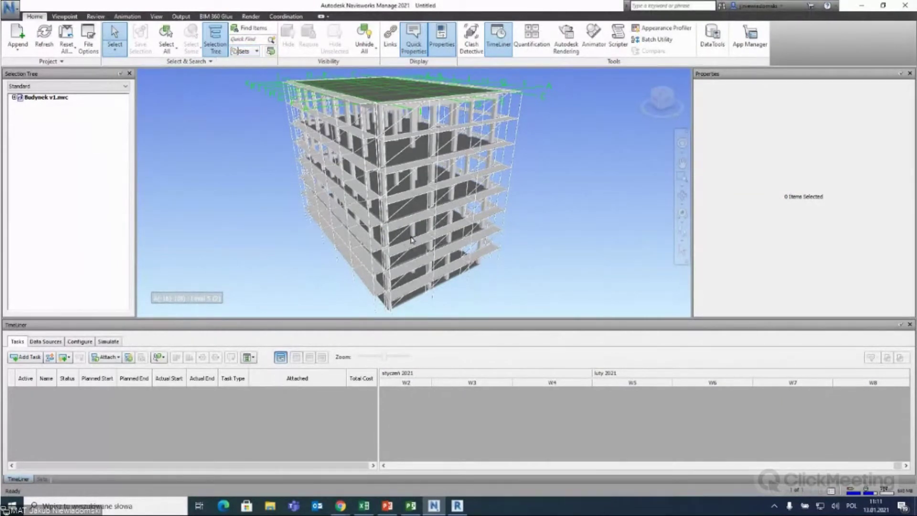
click(412, 240)
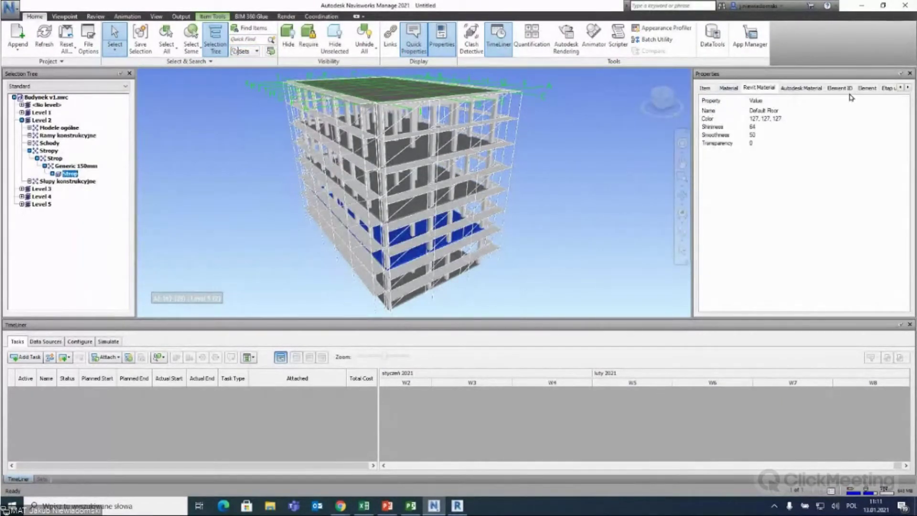
click(865, 89)
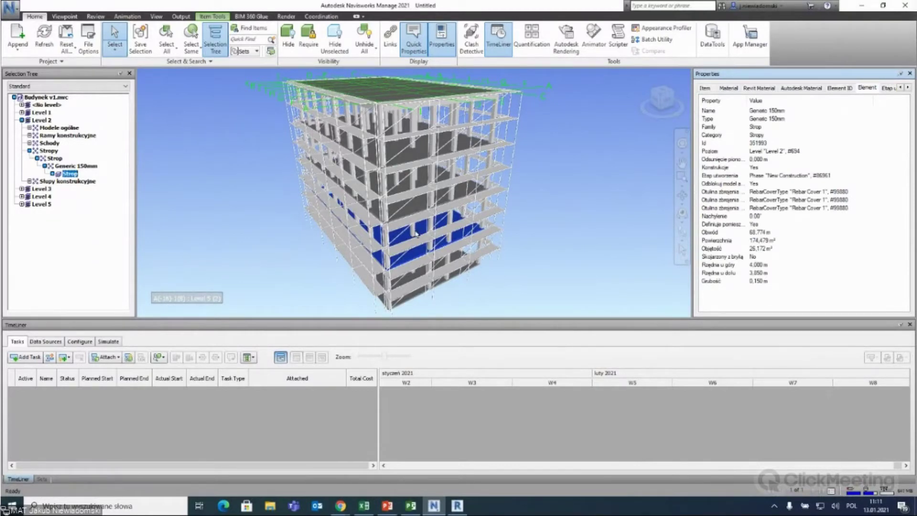
mouse_move(417, 234)
shift+middle_down()
mouse_move(332, 230)
mouse_move(223, 183)
shift+middle_up()
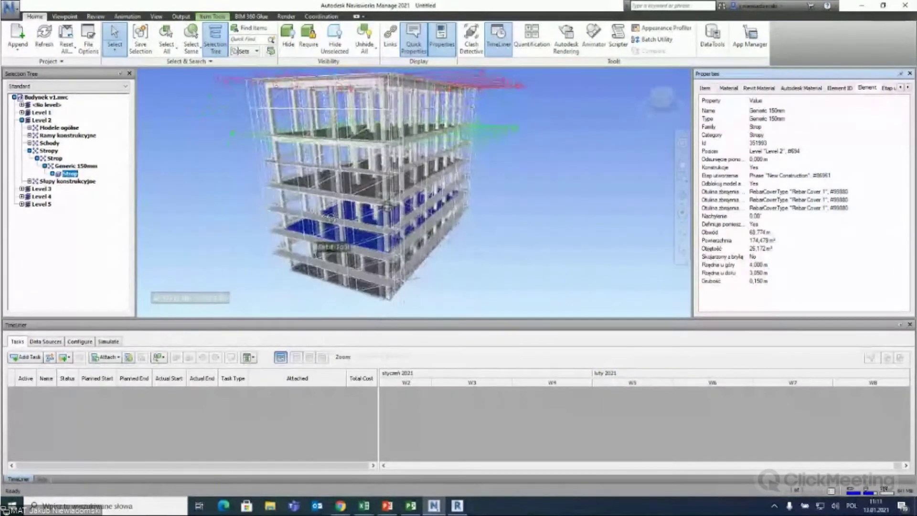
click(223, 182)
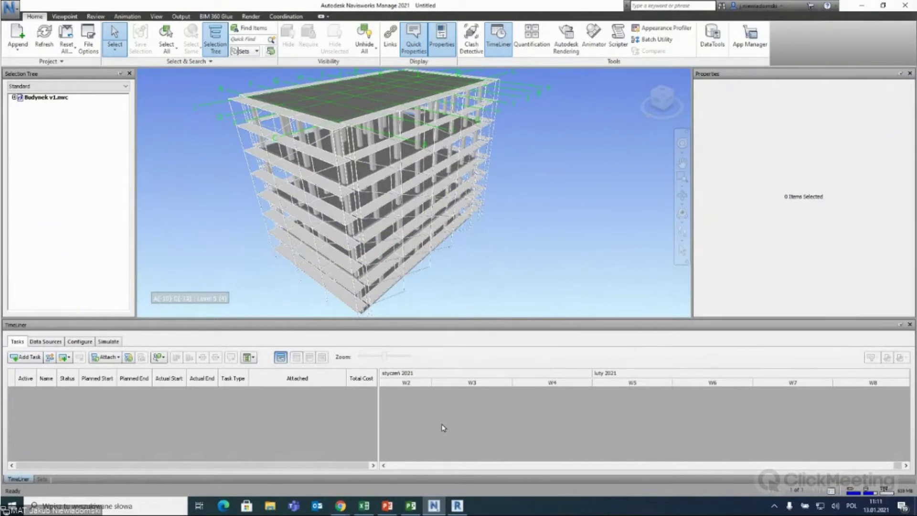
shift+middle_drag(334, 239, 250, 86)
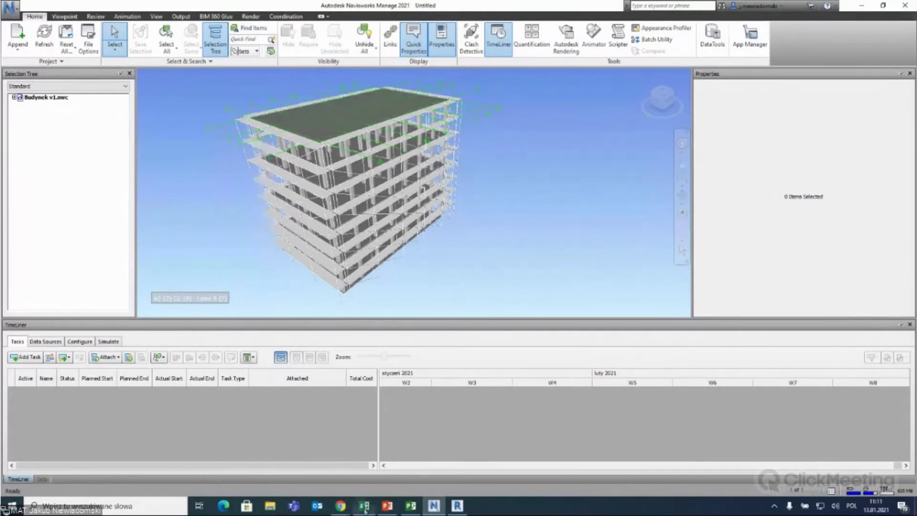
mouse_move(364, 506)
click(361, 480)
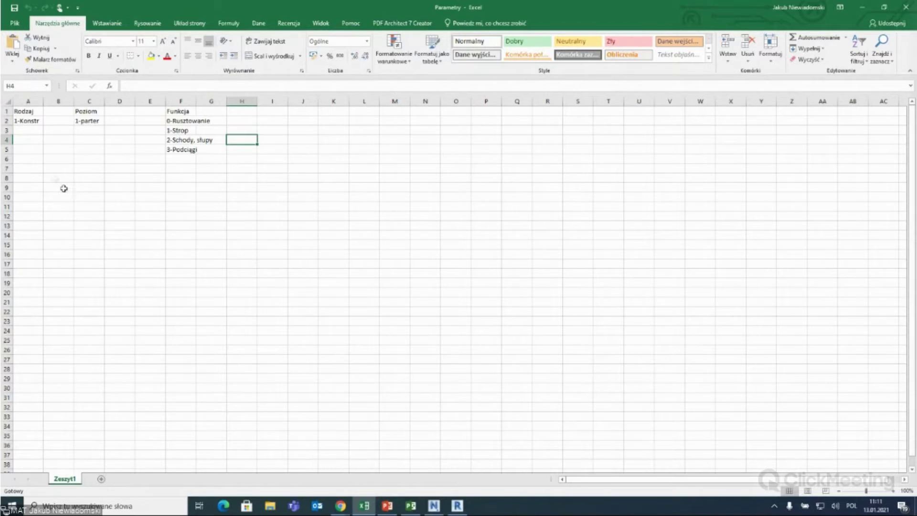
Review the Rodzaj code in A2 and the Poziom value 1-parter in C2.
click(27, 120)
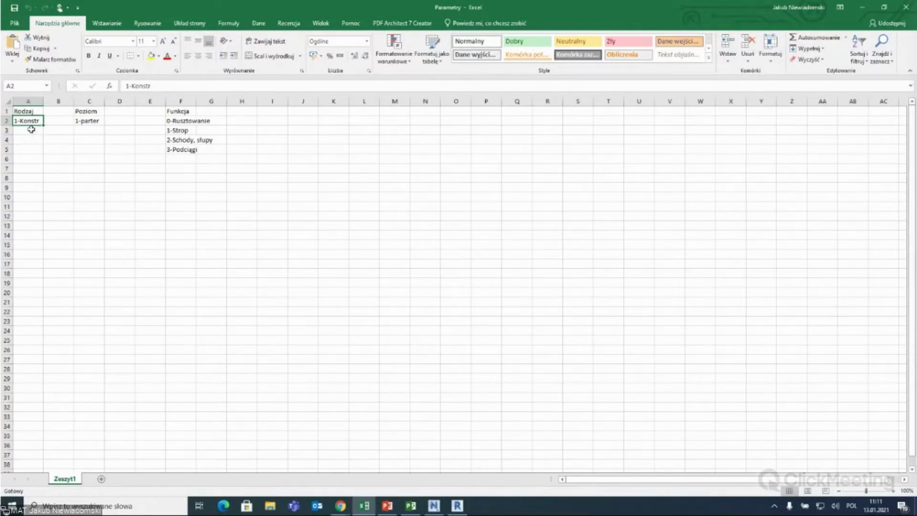
click(77, 113)
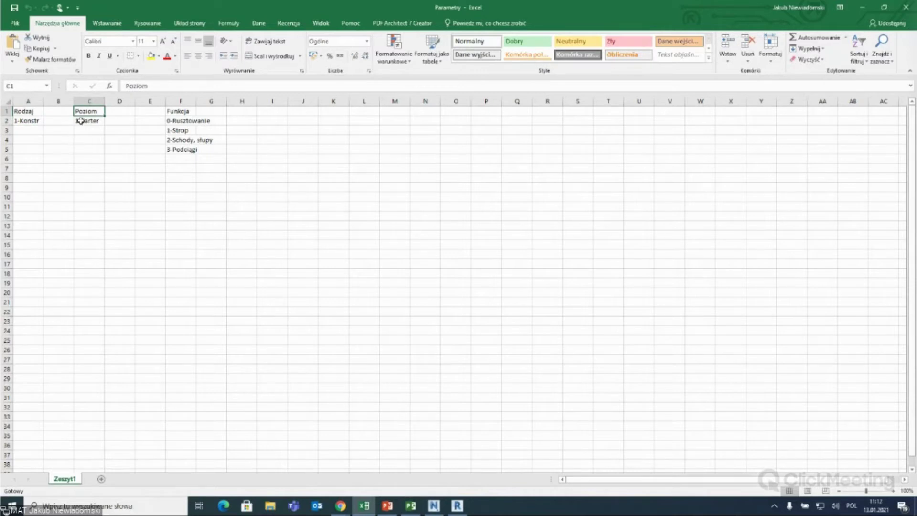
click(57, 123)
click(89, 121)
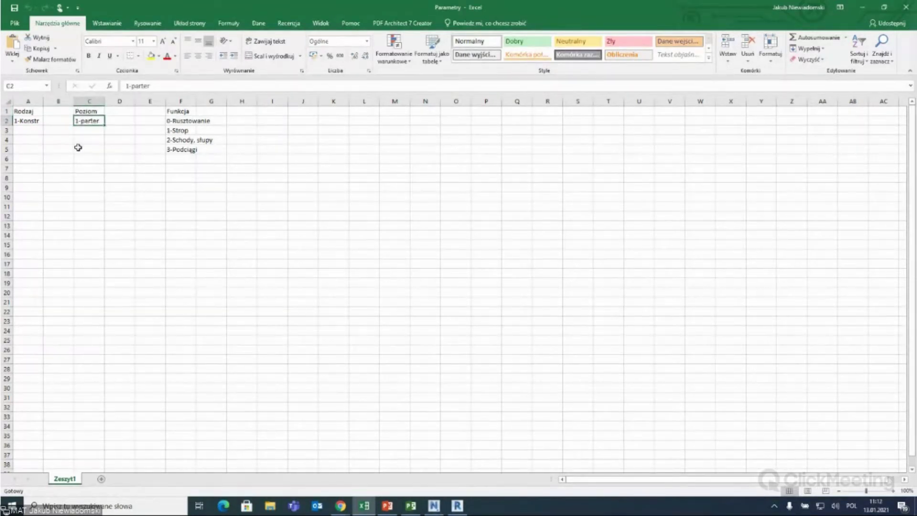
click(79, 113)
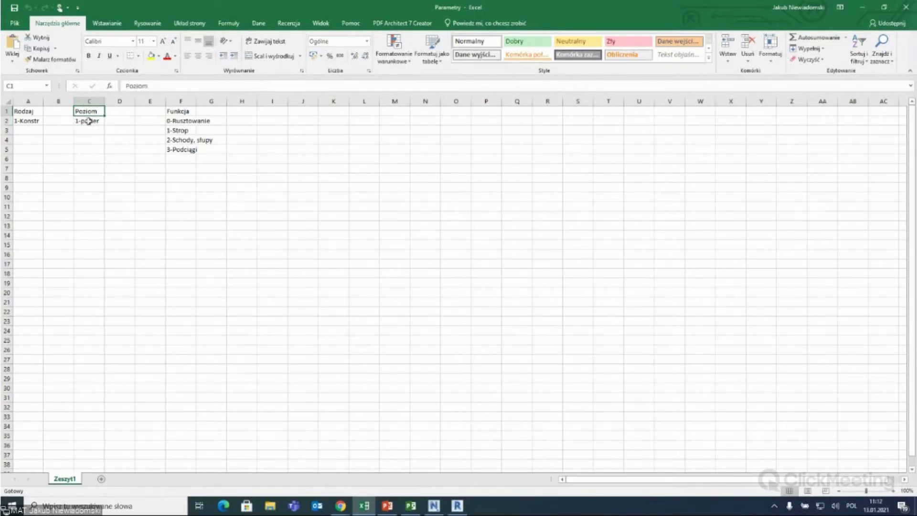
Review Funkcja codes 0-Rusztowanie through 3-Podciągi, then return to the Revit model.
click(167, 112)
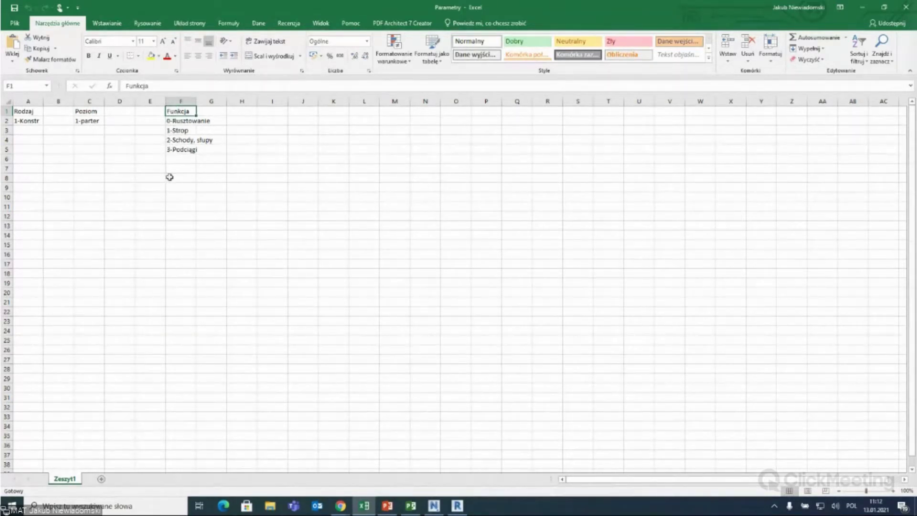
click(179, 122)
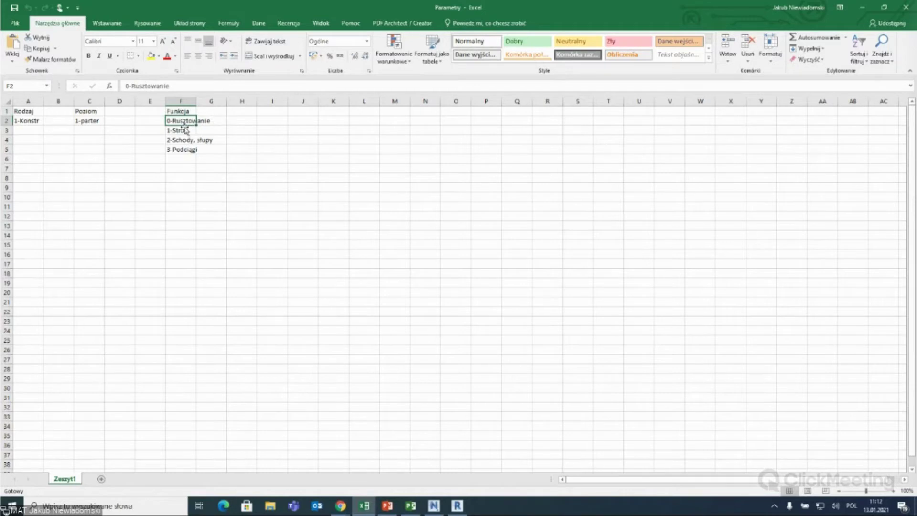
click(184, 129)
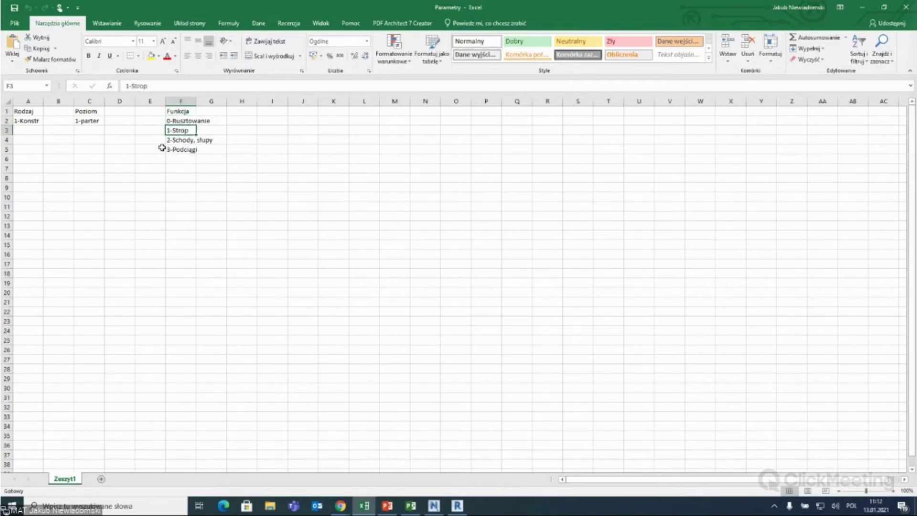
click(170, 142)
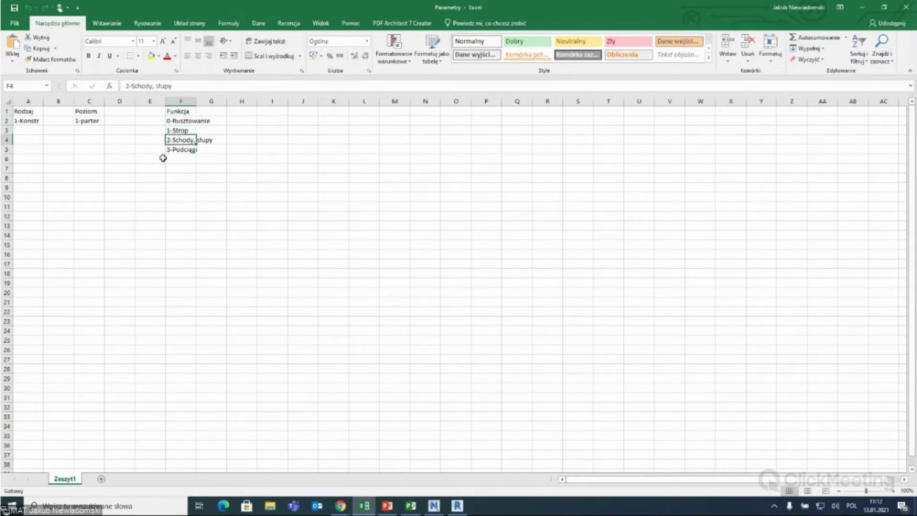
click(187, 149)
drag(168, 205, 178, 197)
click(458, 505)
mouse_move(406, 253)
shift+middle_down()
mouse_move(490, 280)
mouse_move(352, 180)
shift+middle_up()
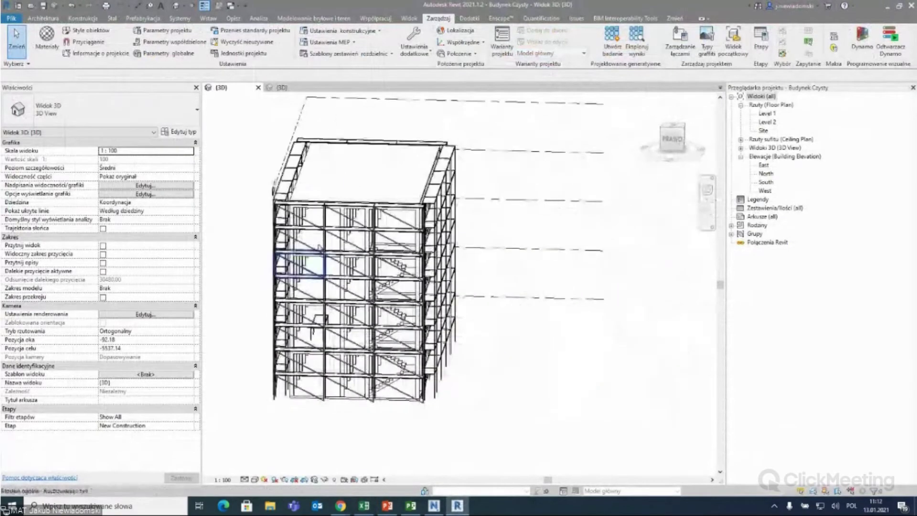
Start a new shared project parameter set to Instance and applied to all categories.
click(352, 180)
click(228, 134)
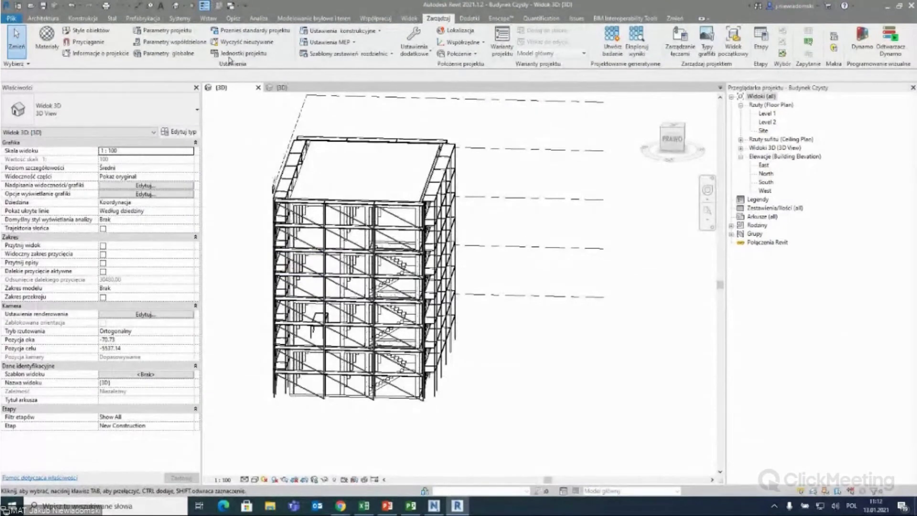
click(162, 30)
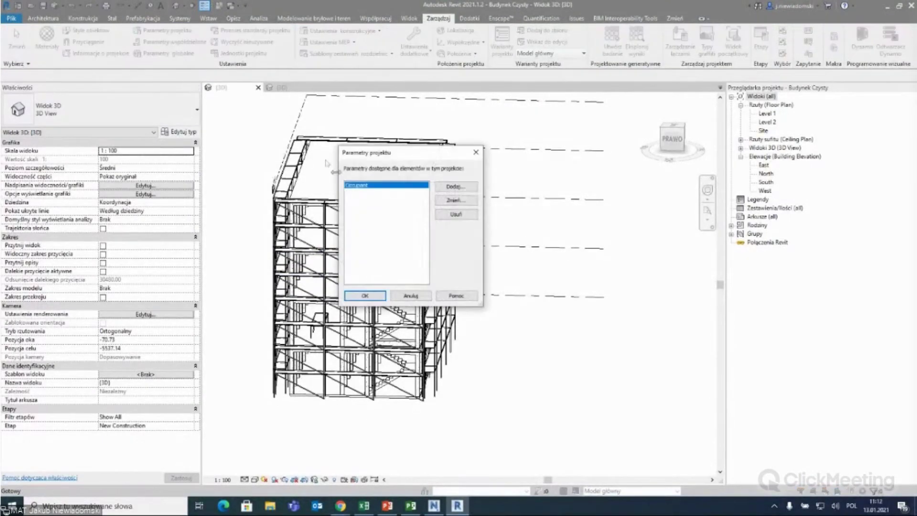
click(454, 188)
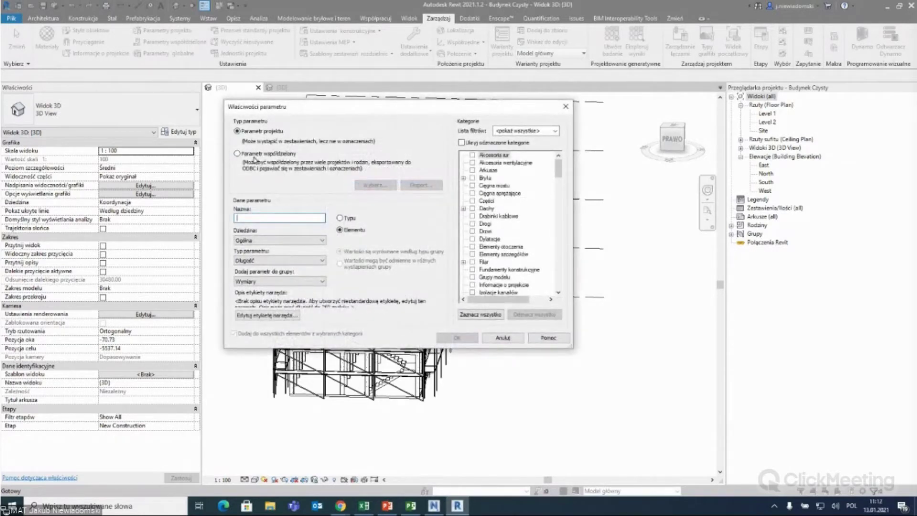
click(237, 153)
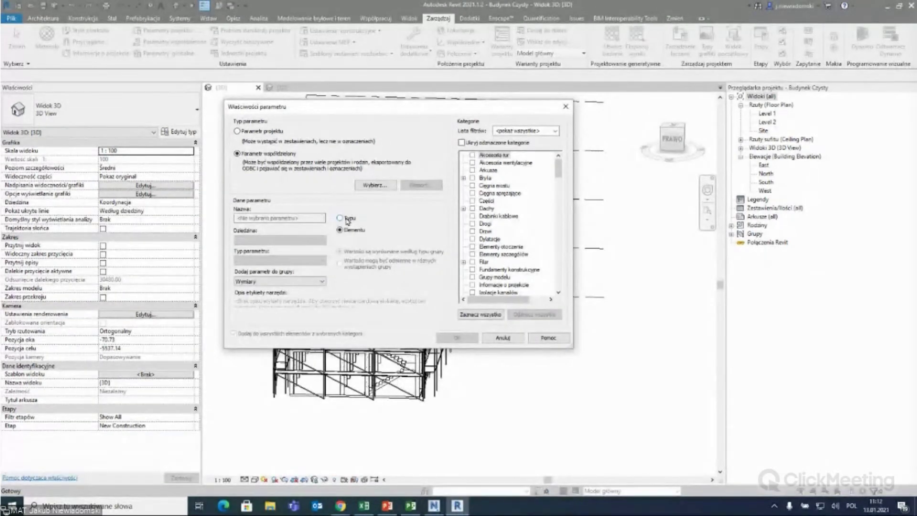
click(347, 219)
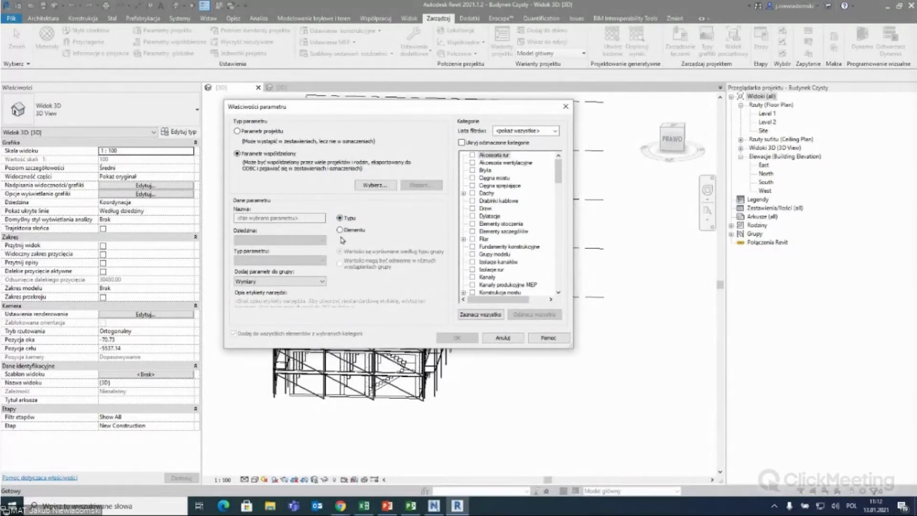
click(341, 231)
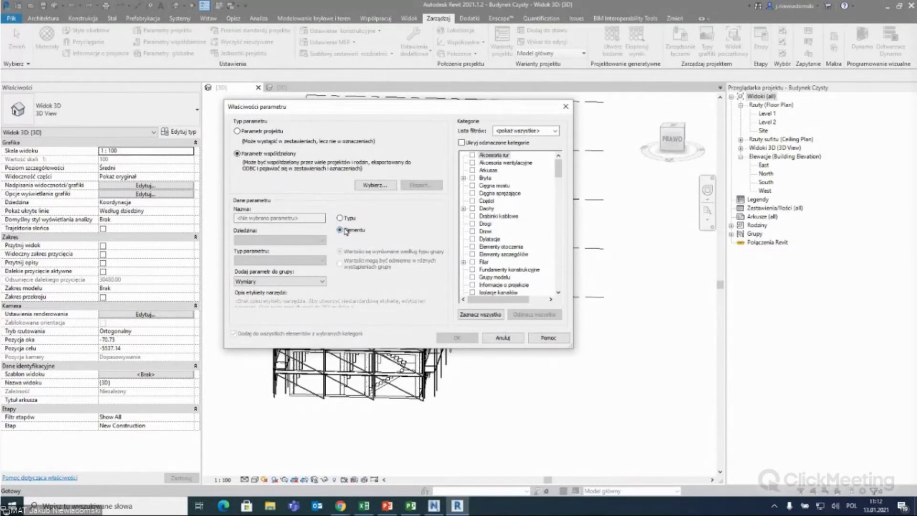
click(492, 315)
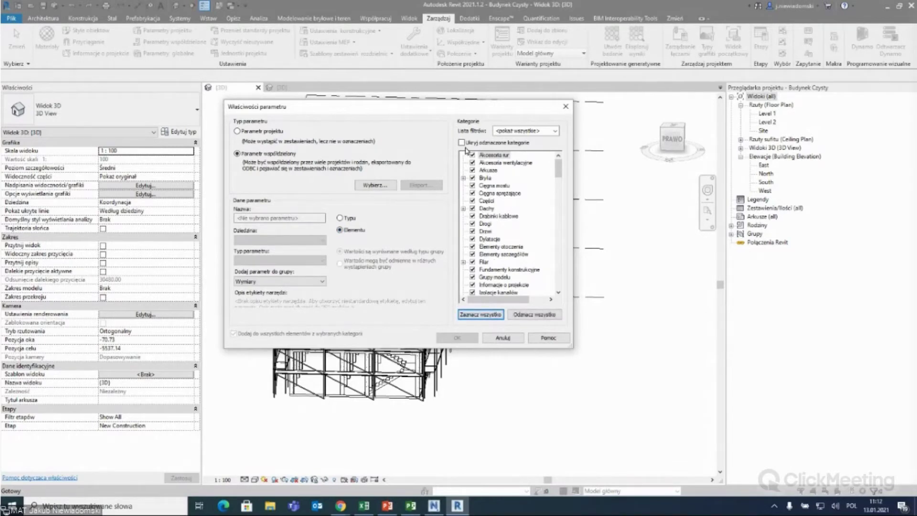
Choose the 4D shared parameter, confirm every dialog, and check a concrete column's 4D field.
click(374, 185)
drag(355, 138, 401, 110)
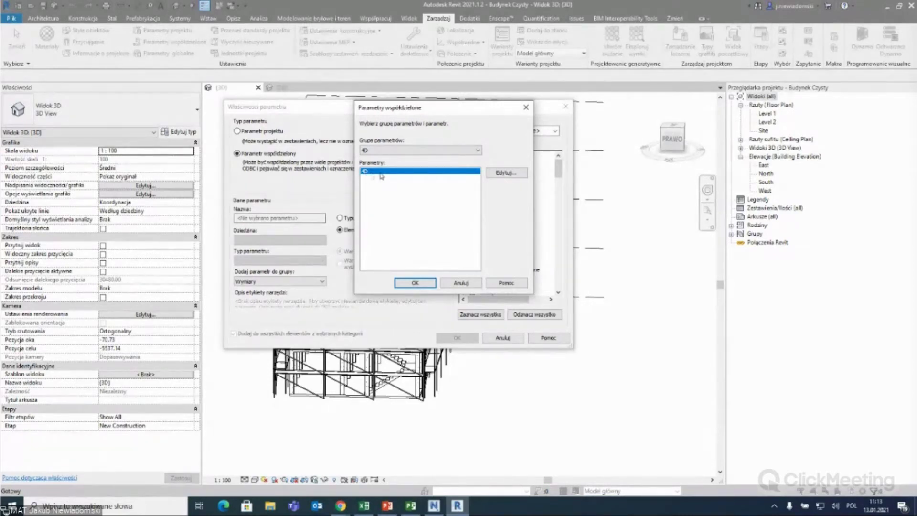
click(496, 173)
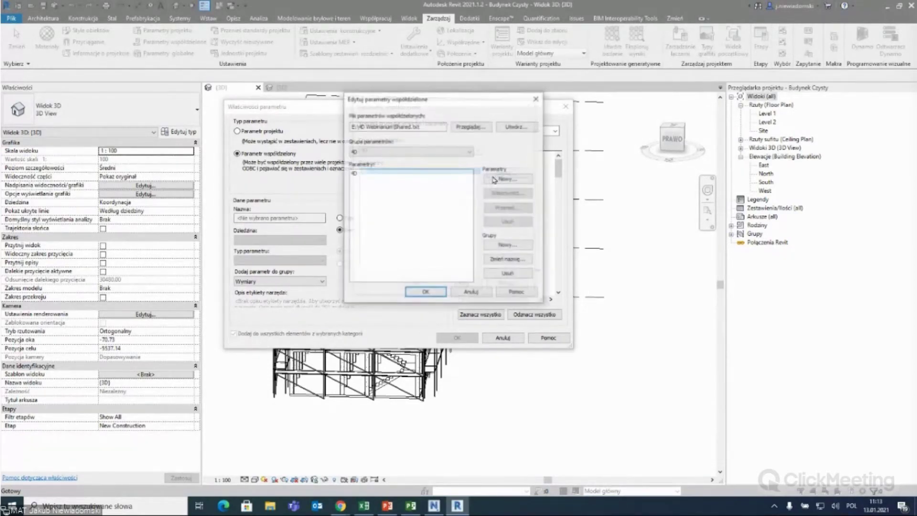
click(421, 178)
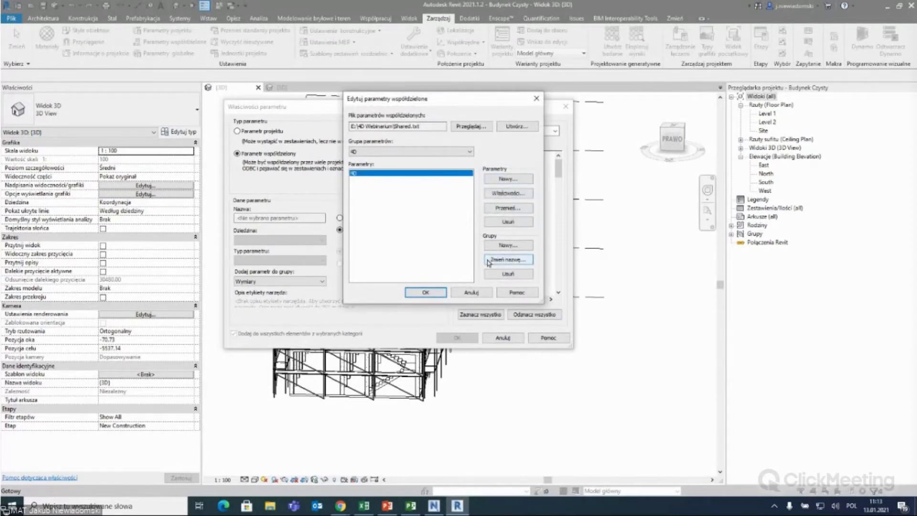
click(499, 193)
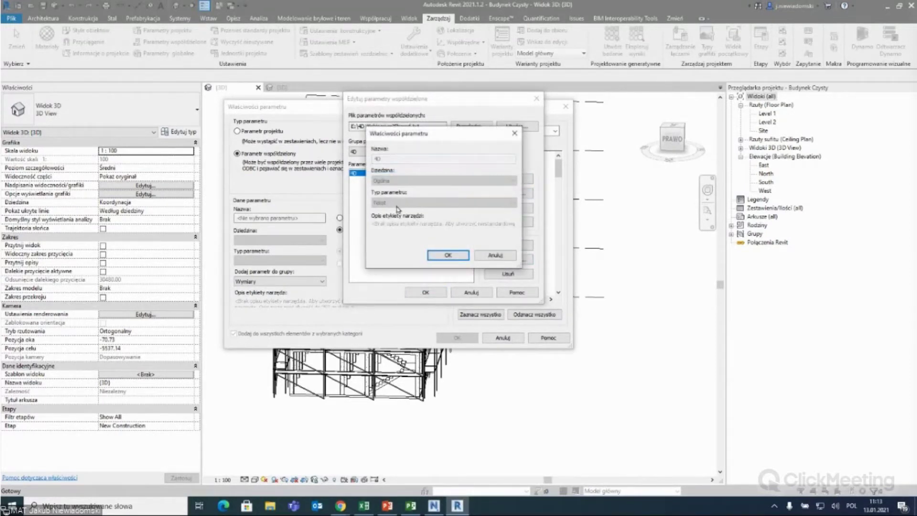
click(484, 257)
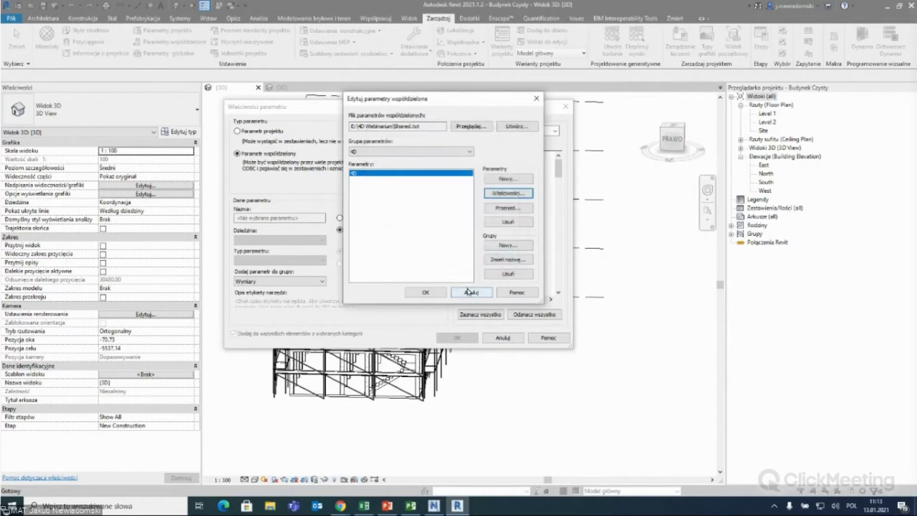
click(422, 294)
click(409, 283)
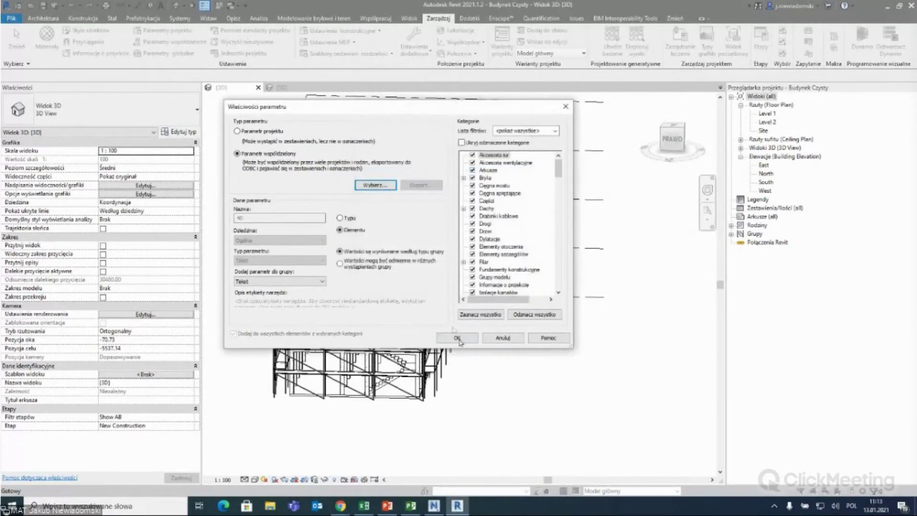
click(444, 340)
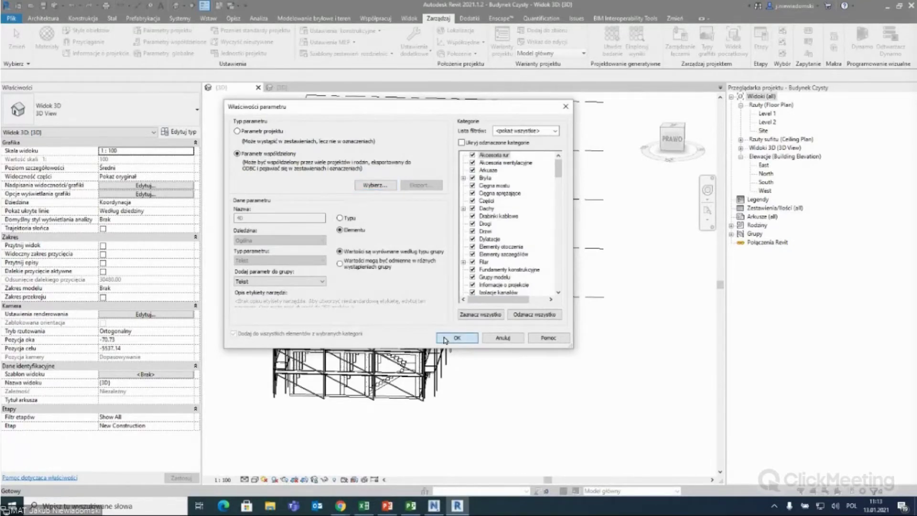
click(365, 296)
mouse_move(386, 275)
shift+middle_down()
mouse_move(406, 281)
mouse_move(578, 253)
mouse_move(398, 399)
shift+middle_up()
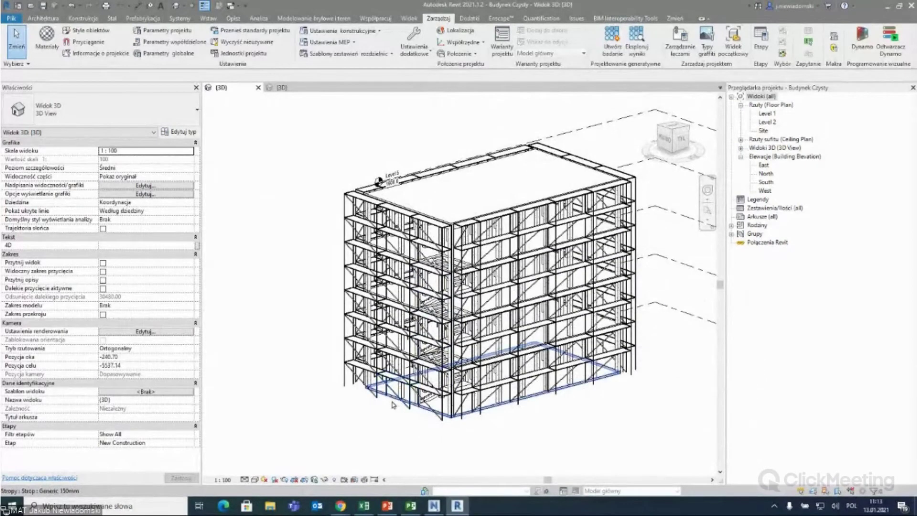
click(401, 382)
Zoom toward the building front and inspect the selected column's empty 4D field.
shift+middle_drag(402, 382, 320, 311)
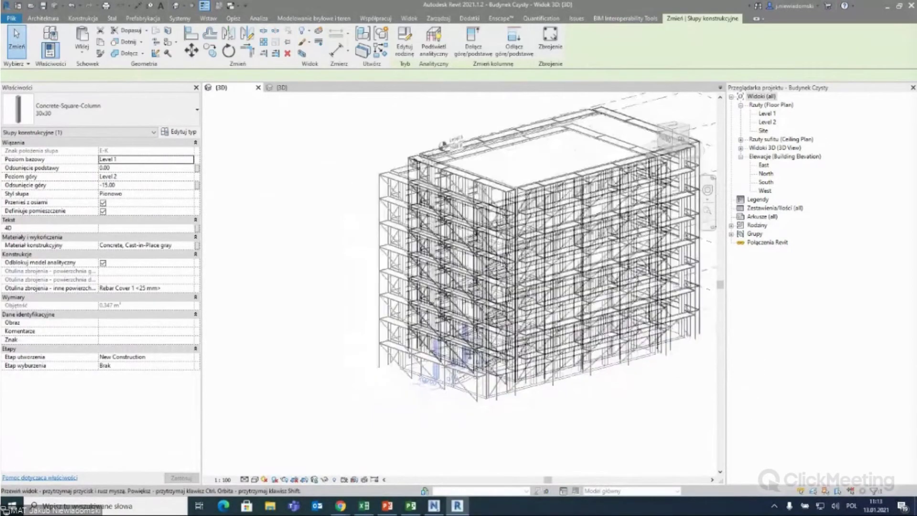
shift+middle_drag(412, 305, 373, 316)
scroll(483, 348, up, 2)
scroll(483, 349, up, 2)
scroll(482, 348, up, 2)
scroll(607, 372, up, 2)
scroll(607, 372, up, 2)
click(107, 230)
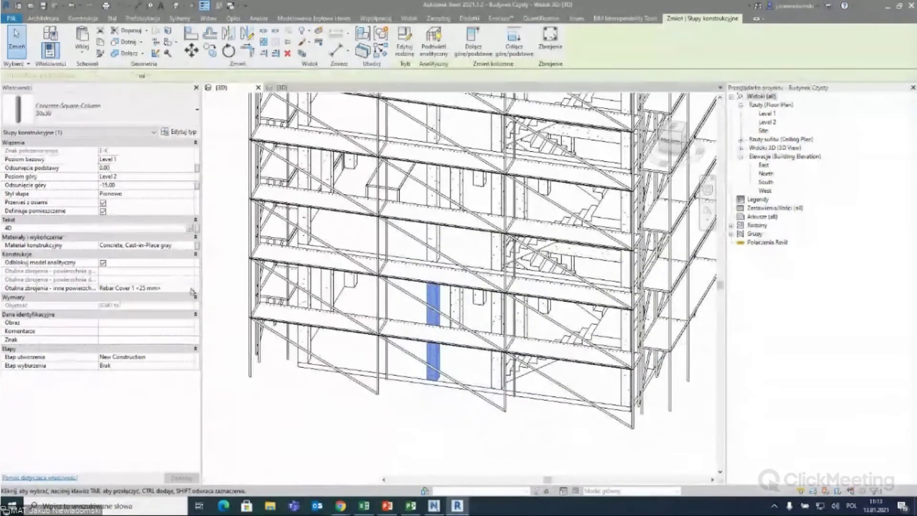
middle_drag(342, 335, 345, 305)
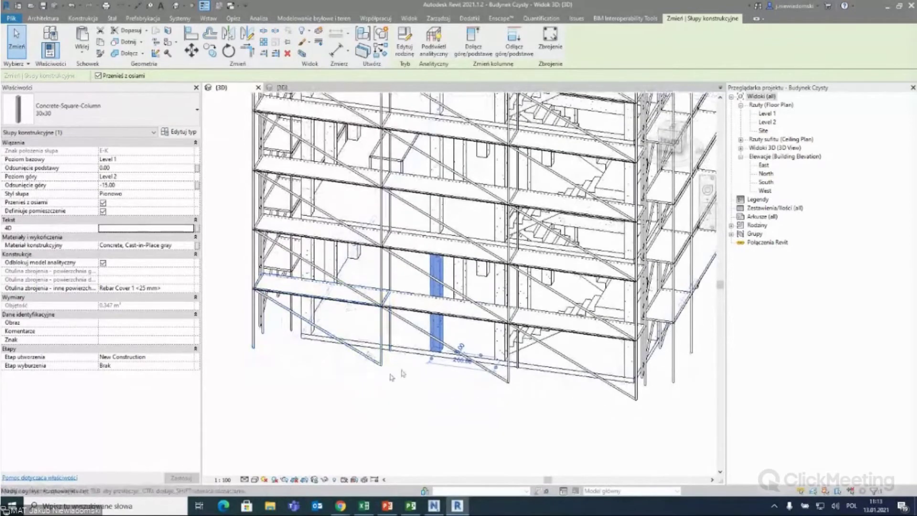
Deselect the column and orbit to a near-front view of the scaffolded corner.
click(390, 417)
mouse_move(349, 330)
shift+middle_down()
mouse_move(286, 330)
mouse_move(644, 300)
shift+middle_up()
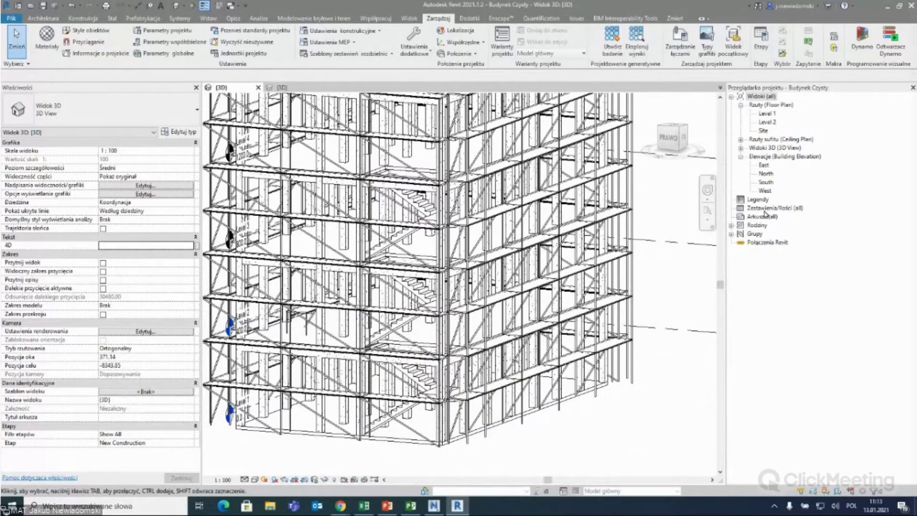
click(765, 208)
middle_drag(602, 323, 605, 319)
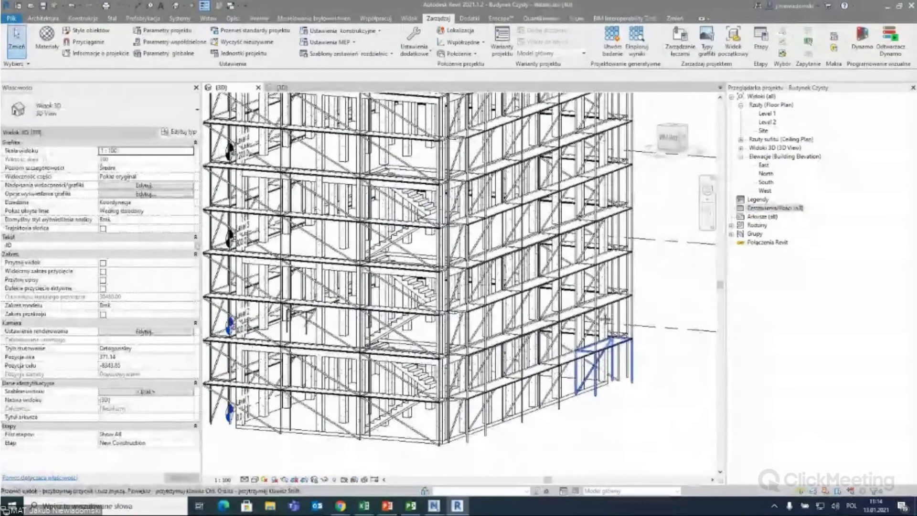
Review the Parametry Excel code list (Rusztowanie, Strop, Schody, Podciągi), then return to Revit.
key(alt+Tab)
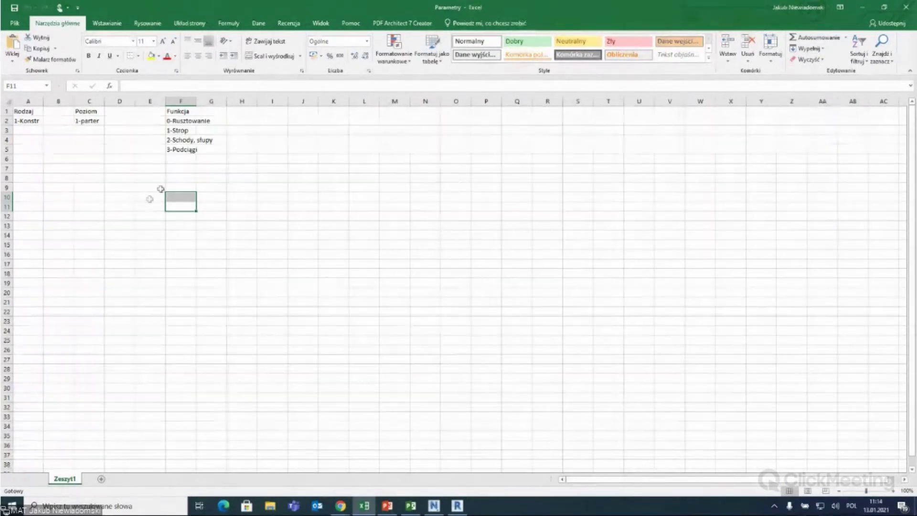
click(875, 8)
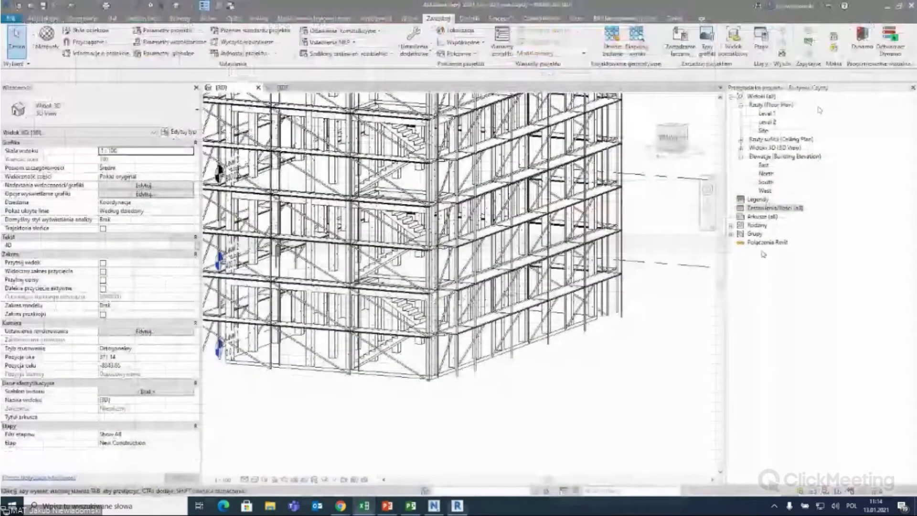
Create a new schedule for the Modele ogólne category.
right_click(760, 208)
click(558, 308)
click(559, 308)
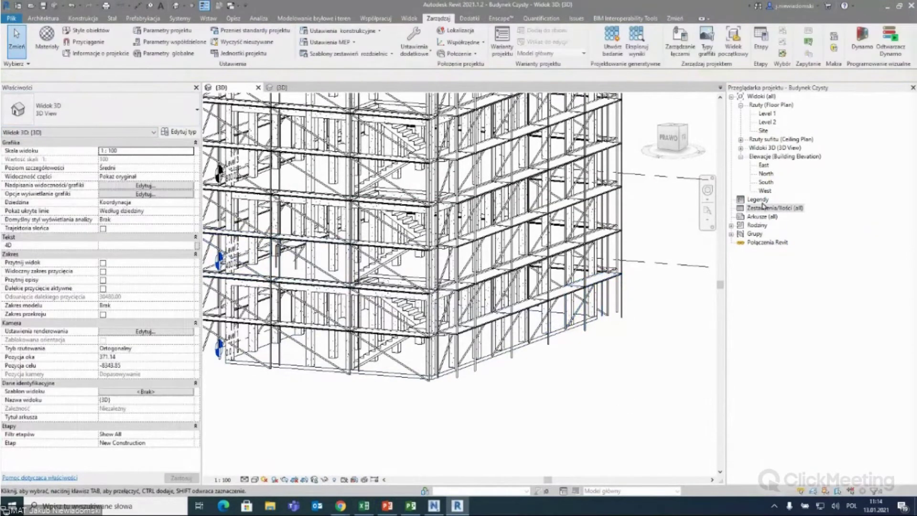
right_click(773, 210)
click(792, 216)
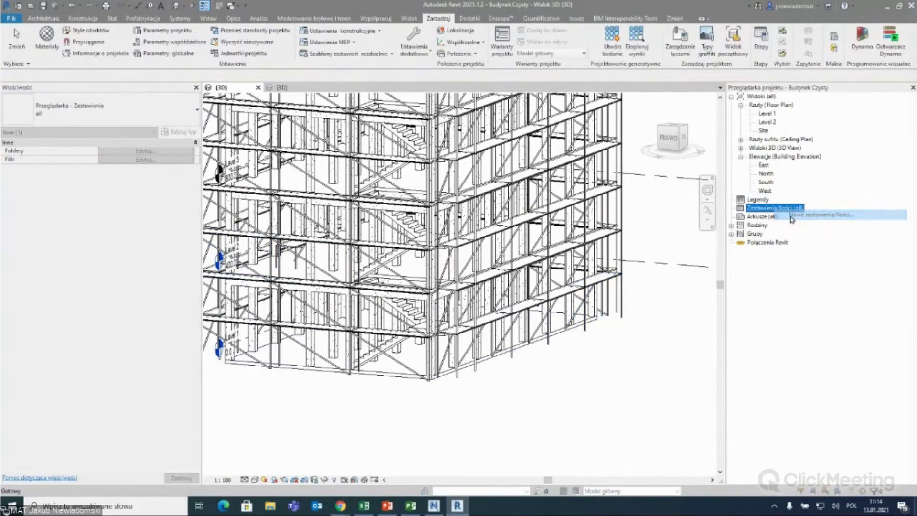
scroll(399, 215, down, 3)
scroll(395, 229, down, 4)
scroll(392, 243, down, 4)
scroll(389, 257, down, 1)
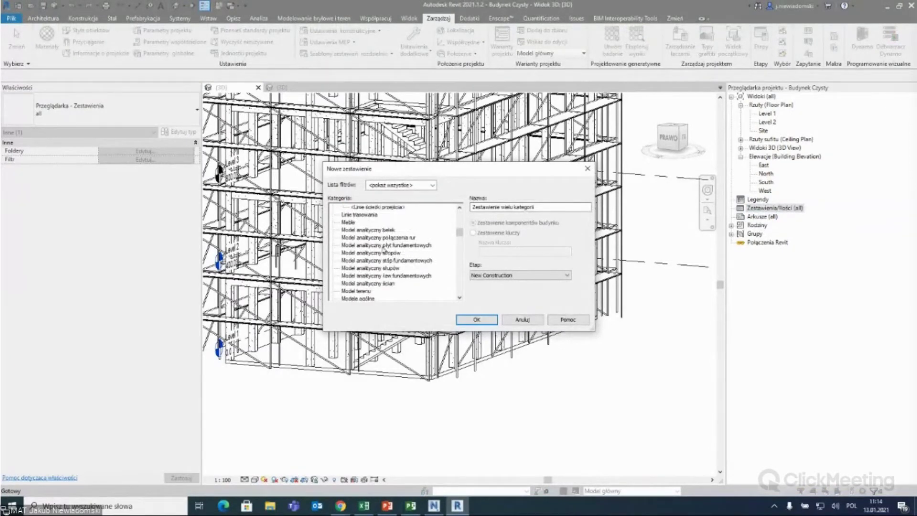
click(366, 299)
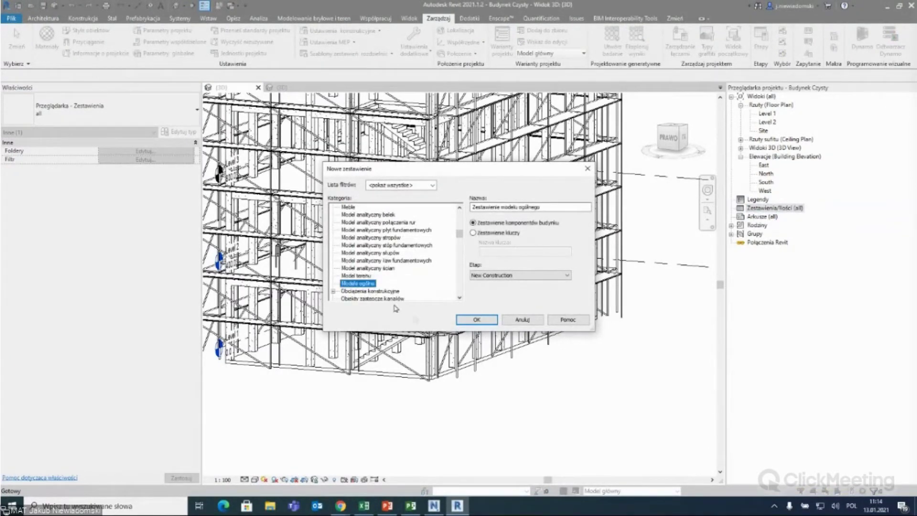
click(479, 319)
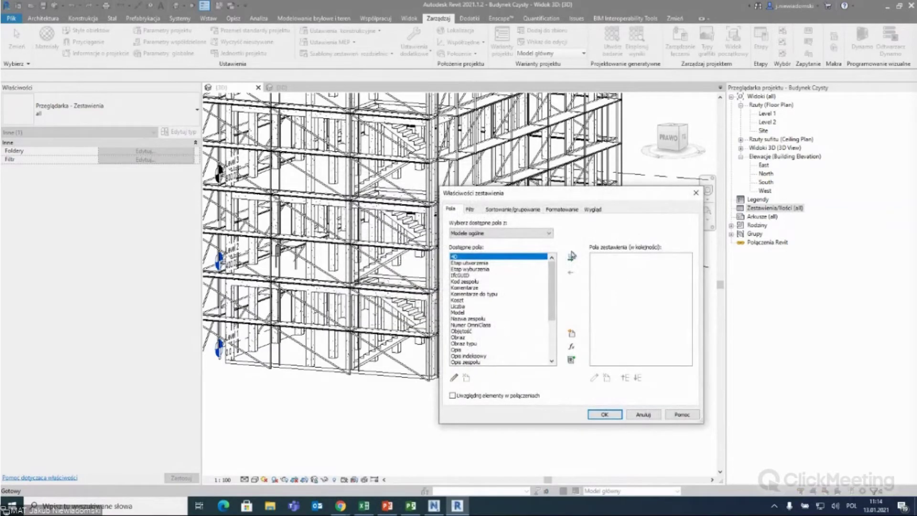
Add the 4D, Rodzina i typ and Poziom fields to the schedule.
click(572, 257)
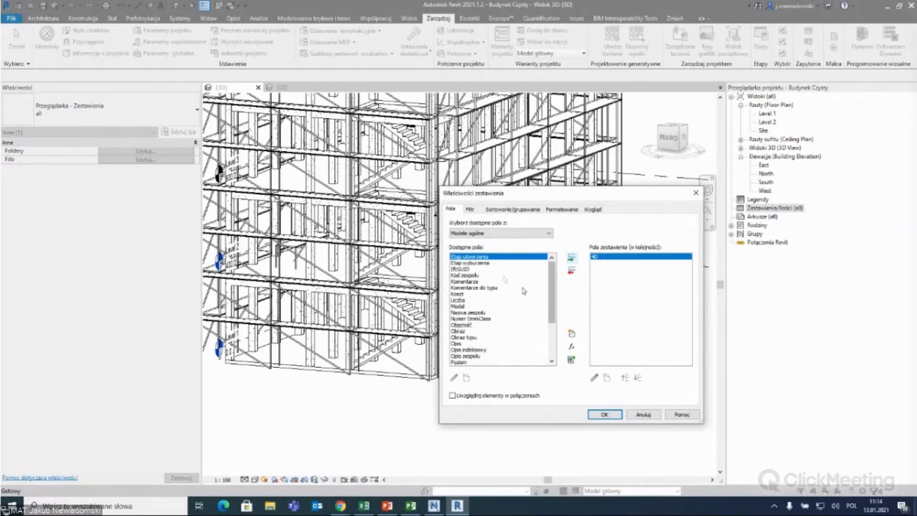
click(494, 282)
key(r)
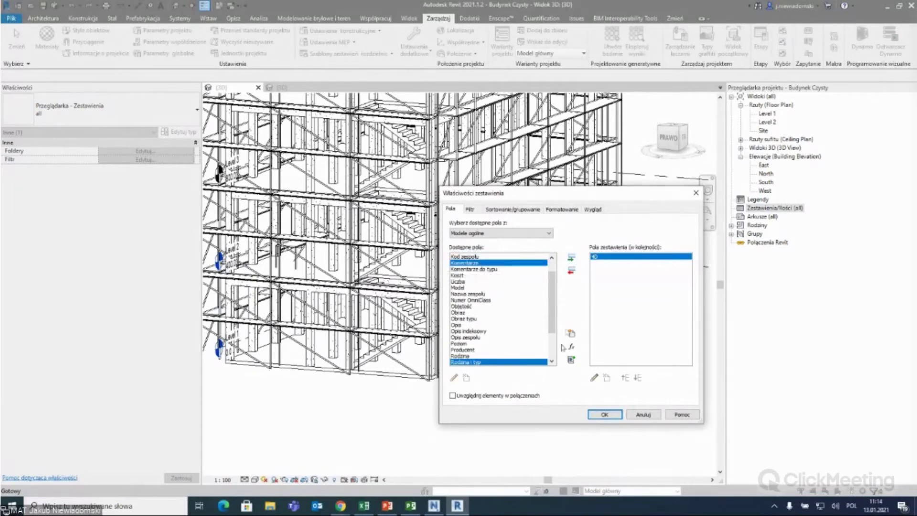
click(571, 257)
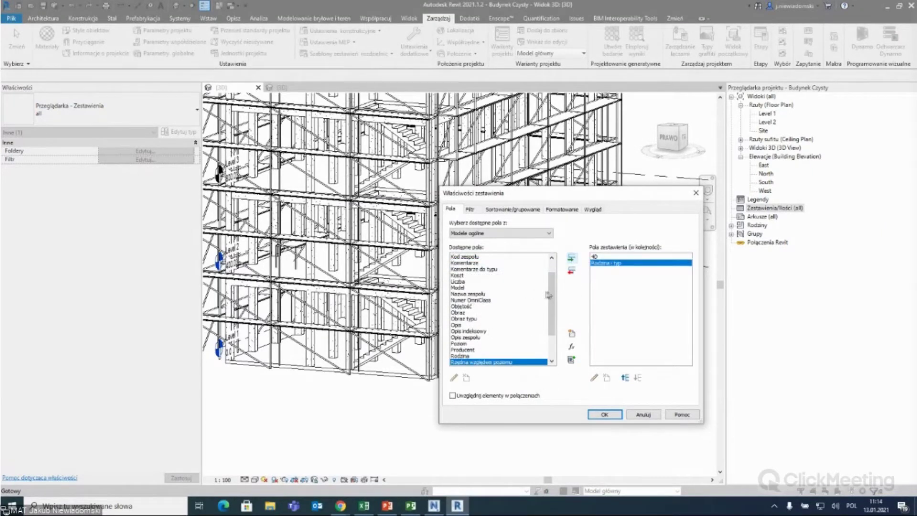
scroll(552, 289, up, 1)
drag(553, 289, 552, 308)
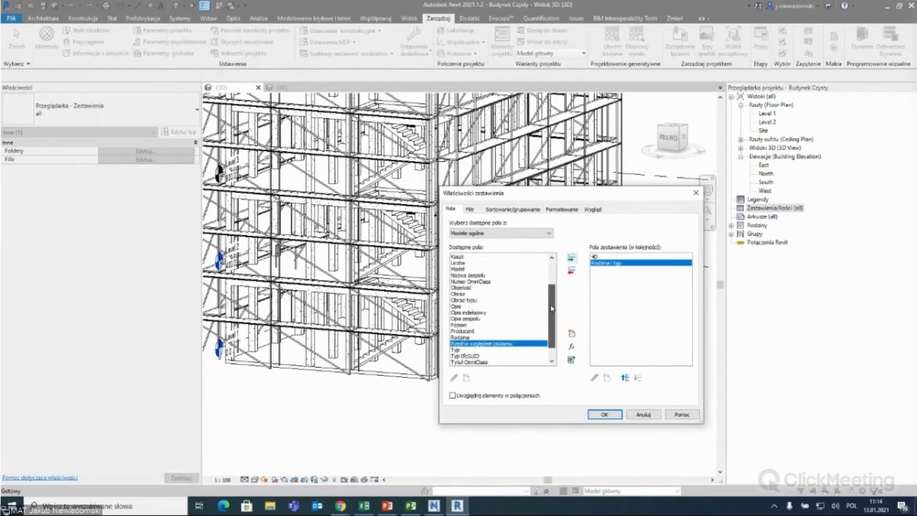
drag(552, 308, 552, 314)
click(478, 306)
click(572, 258)
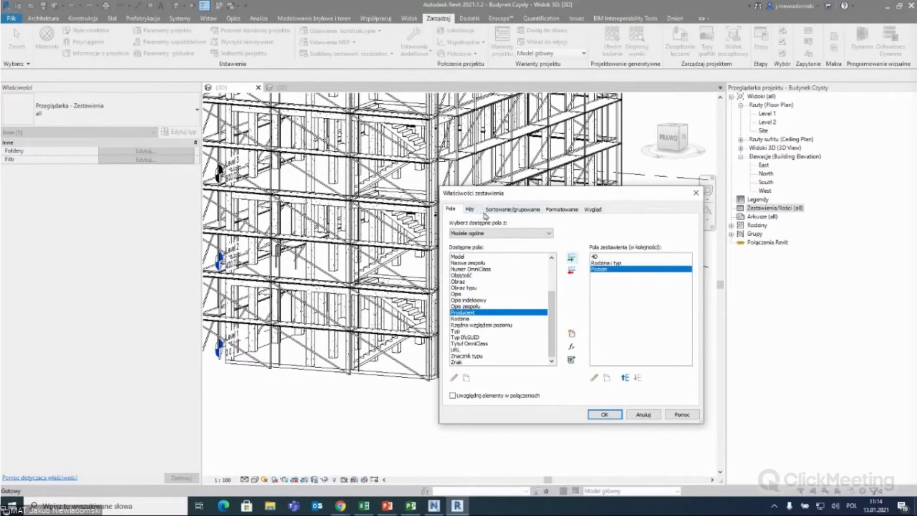
Sort by Poziom then Rodzina i typ, turn off itemizing, and create the schedule.
click(499, 209)
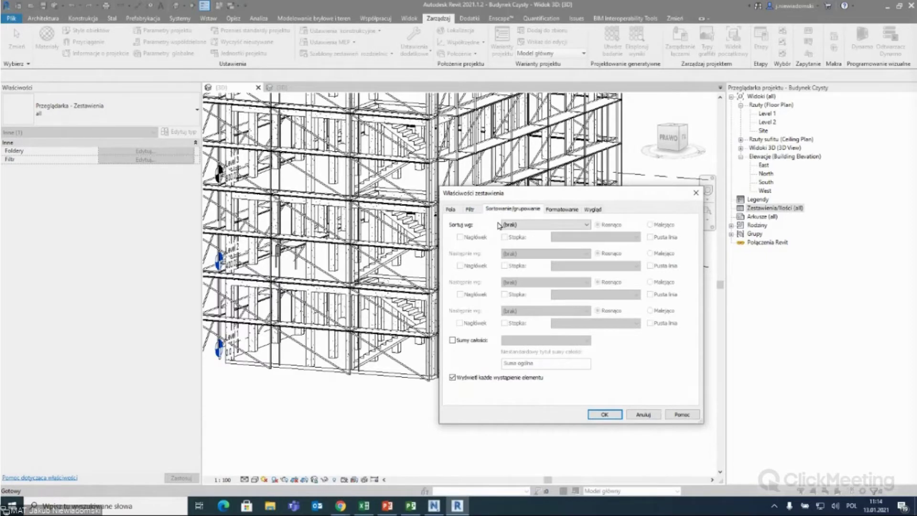
click(499, 225)
click(525, 253)
click(526, 274)
click(483, 380)
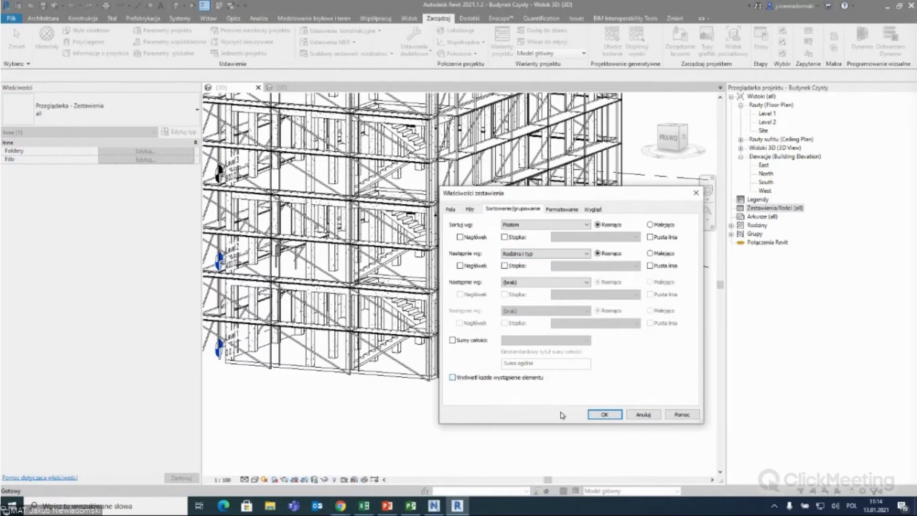
click(600, 416)
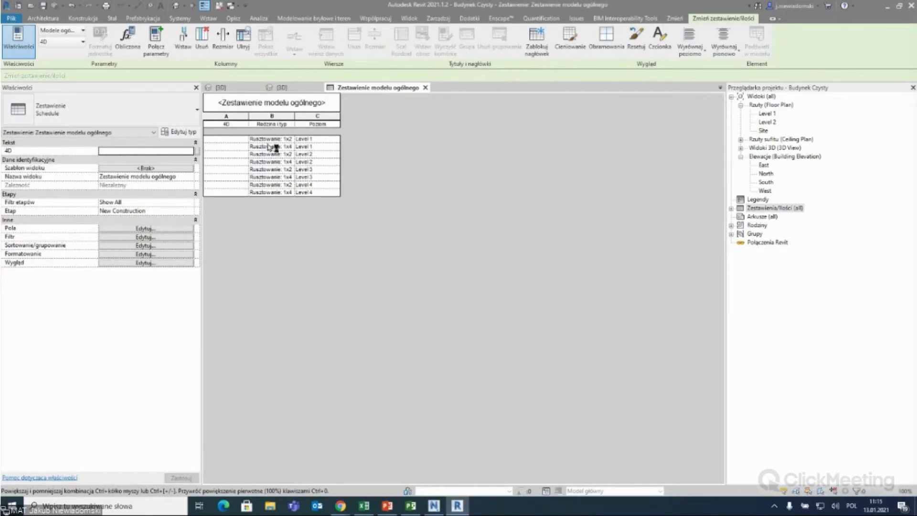
Enter 4D code 1.1.0 in the first two schedule rows.
click(238, 140)
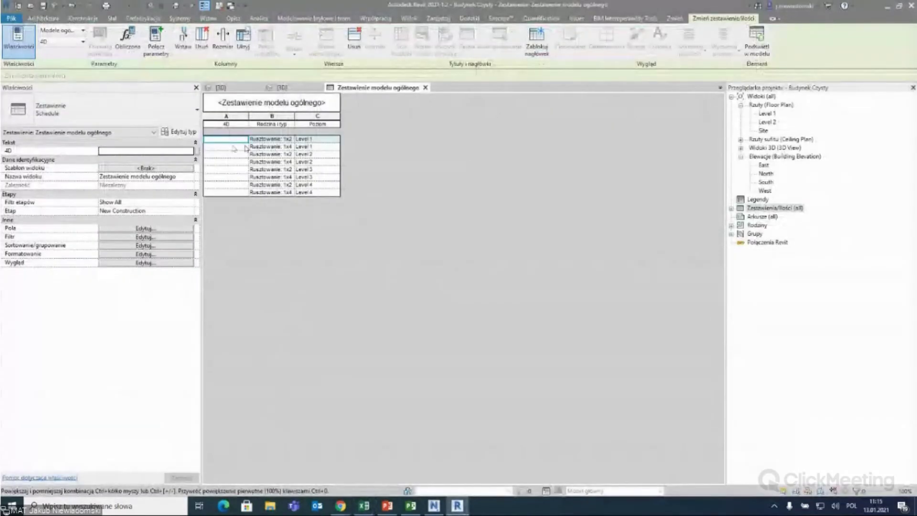
click(219, 140)
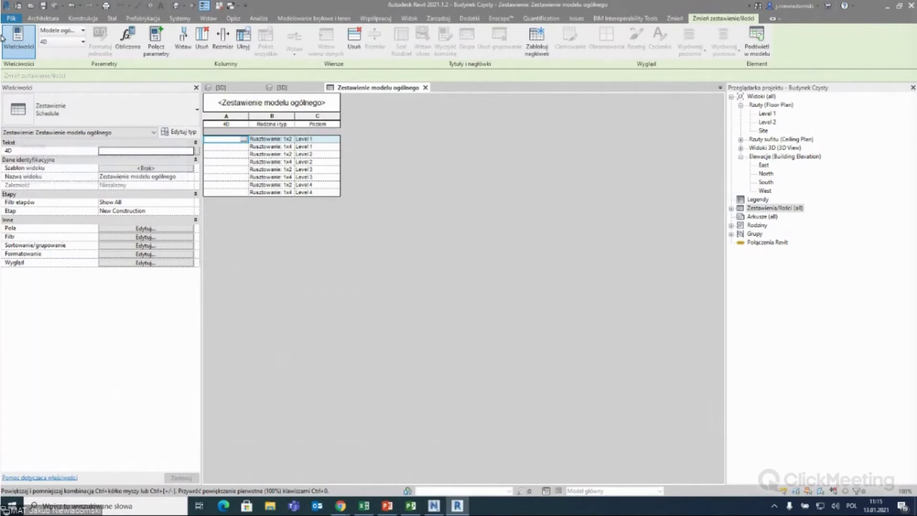
text(1.1.0)
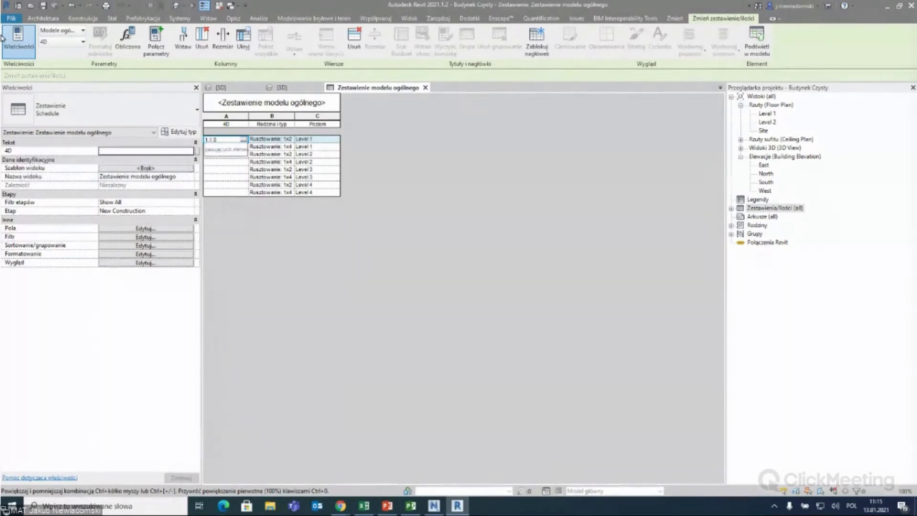
double_click(226, 139)
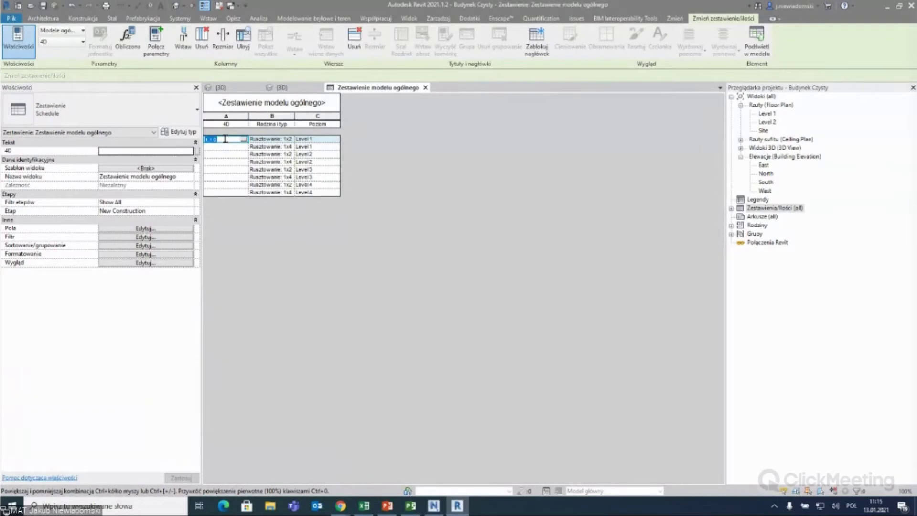
click(223, 147)
text(1.1.0)
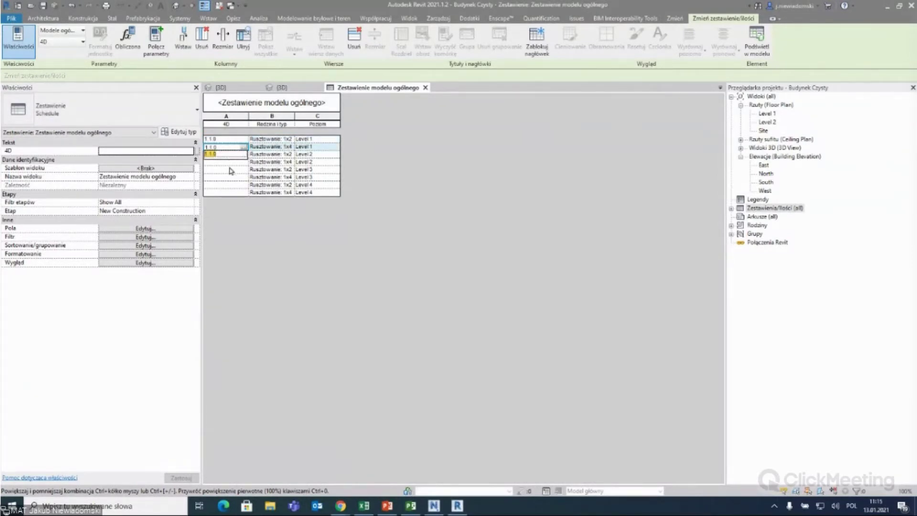
click(223, 154)
Enter 4D code 1.2.0 in rows three and four.
text(1.2)
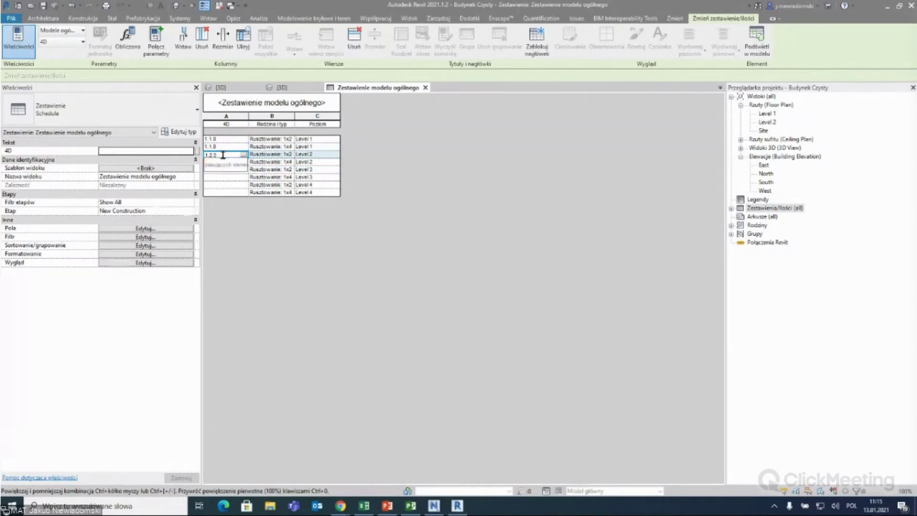
double_click(223, 155)
key(ctrl+c)
click(223, 162)
key(ctrl+v)
click(228, 169)
Enter 4D code 1.3.0 in rows five and six.
text(1.3)
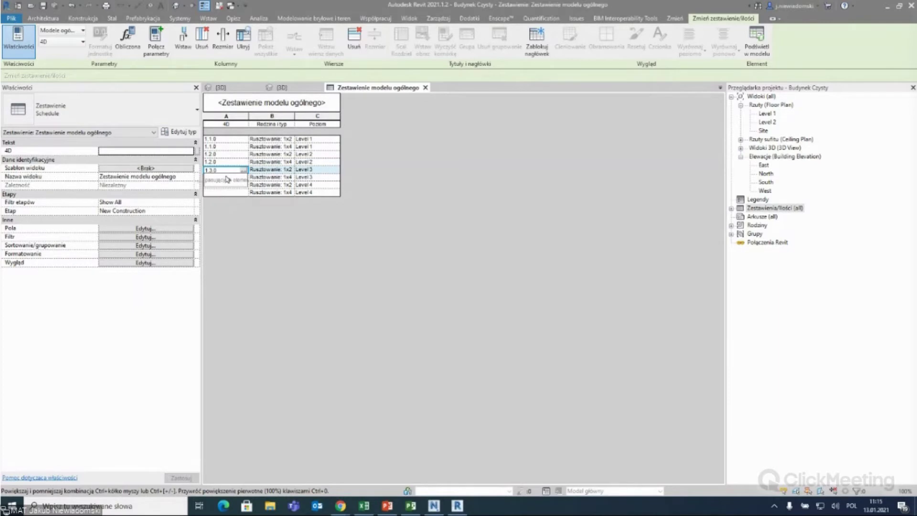
click(219, 178)
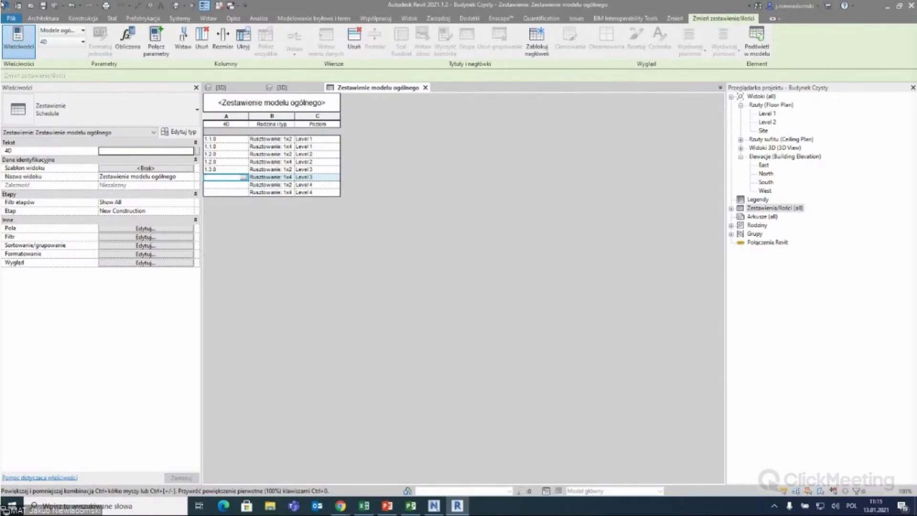
text(1)
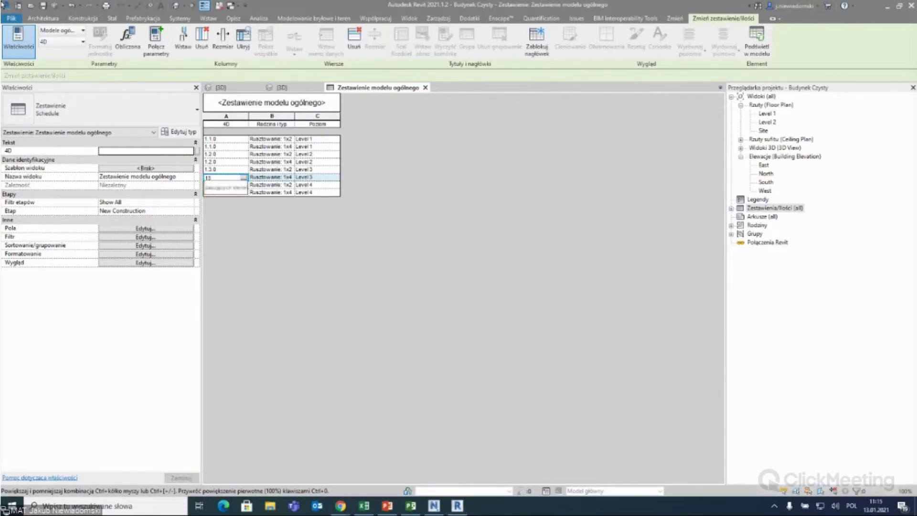
text(.30)
key(BackSpace)
text(.0)
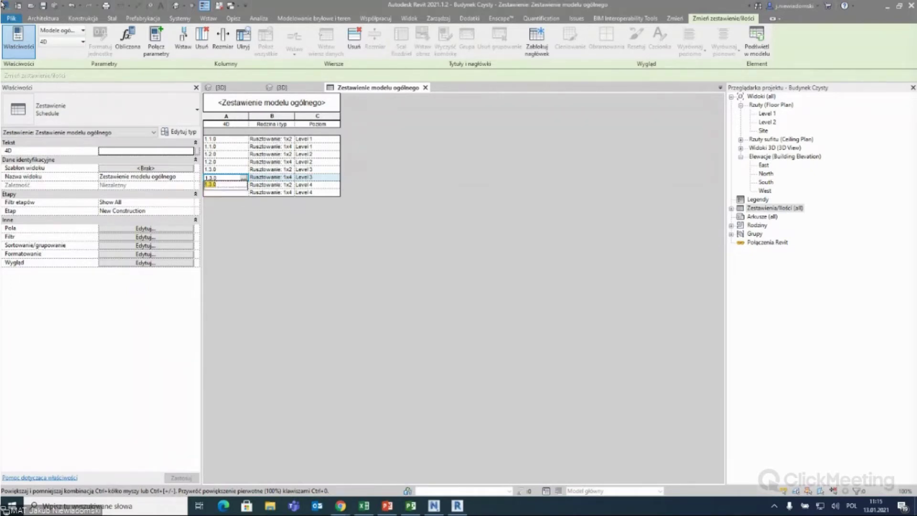
key(Return)
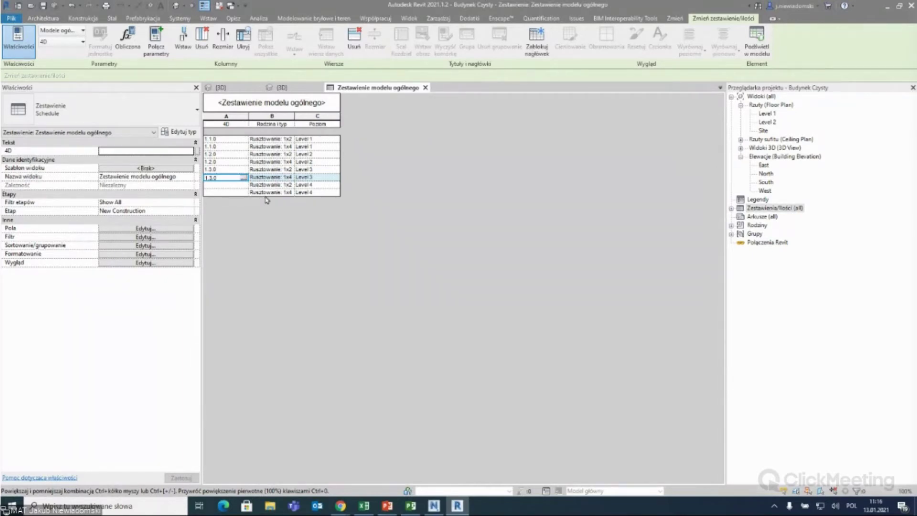
Give both Level 4 rows the 4D code 1.4.0 and switch back to the 3D views.
click(229, 184)
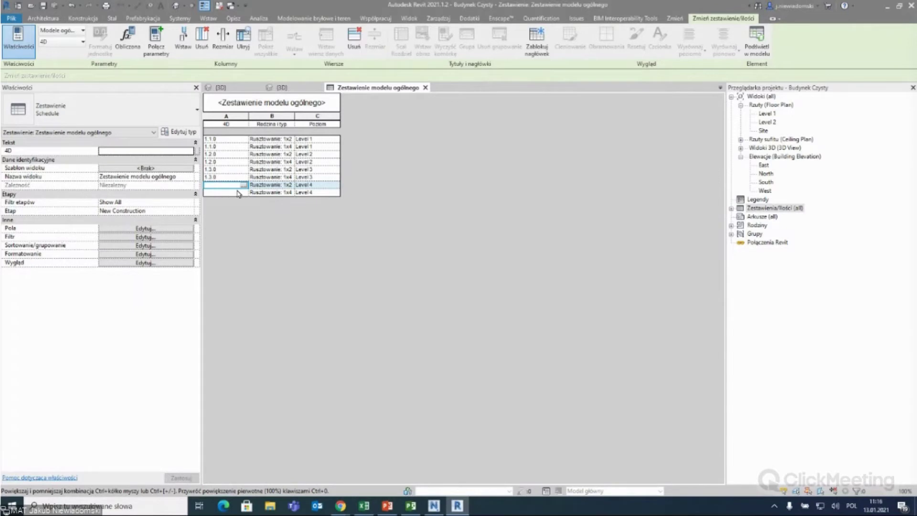
text(1)
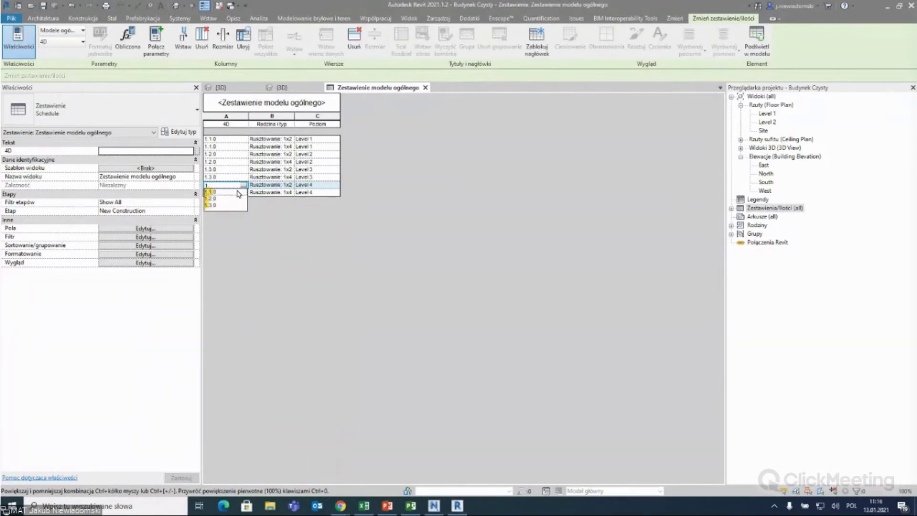
text(.4.0)
drag(221, 185, 205, 185)
key(ctrl+c)
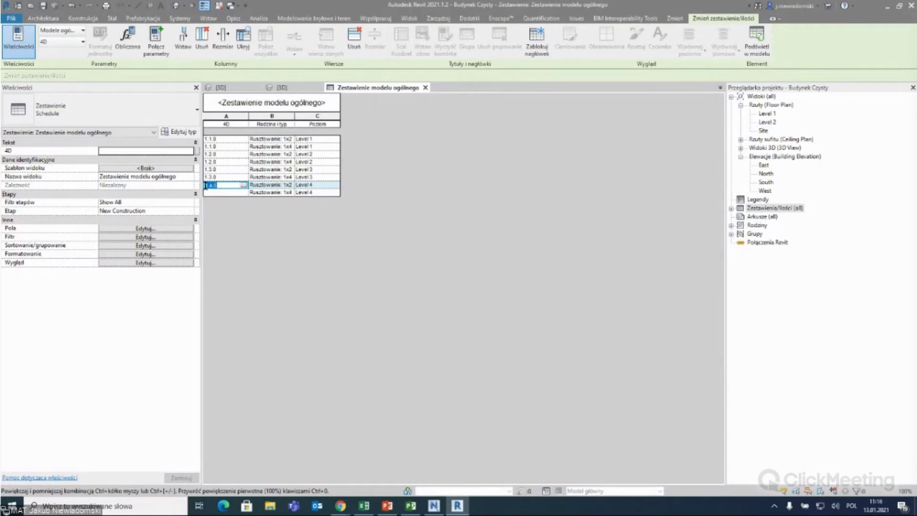
click(214, 192)
key(ctrl+v)
click(287, 87)
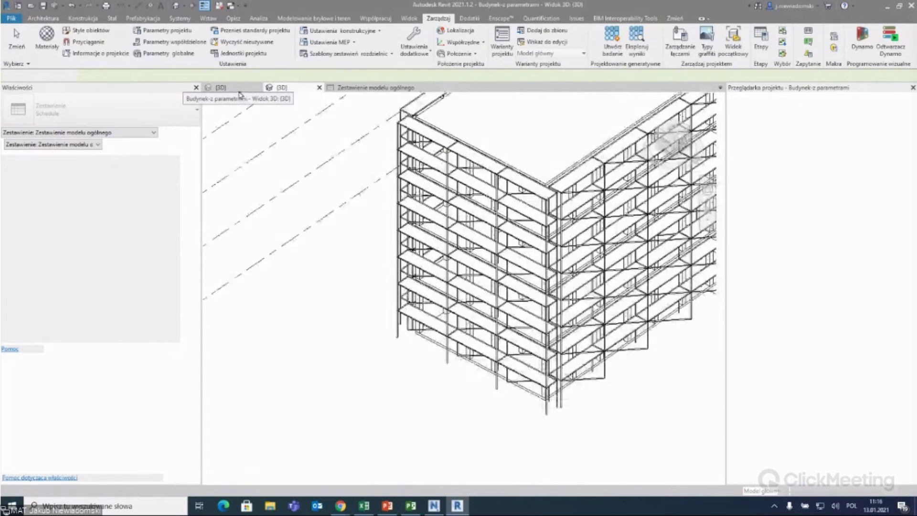
click(221, 88)
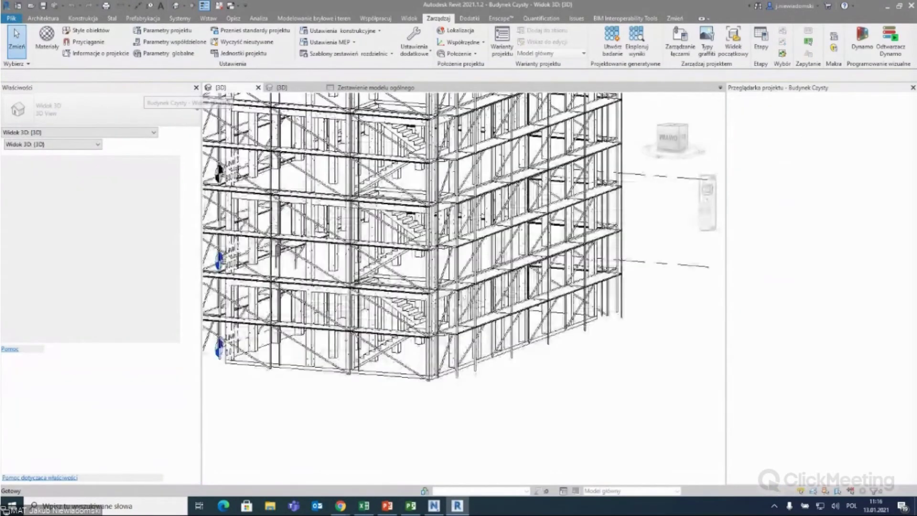
Inspect a Budynek Czysty scaffold element from the corner, then close that 3D view.
click(469, 272)
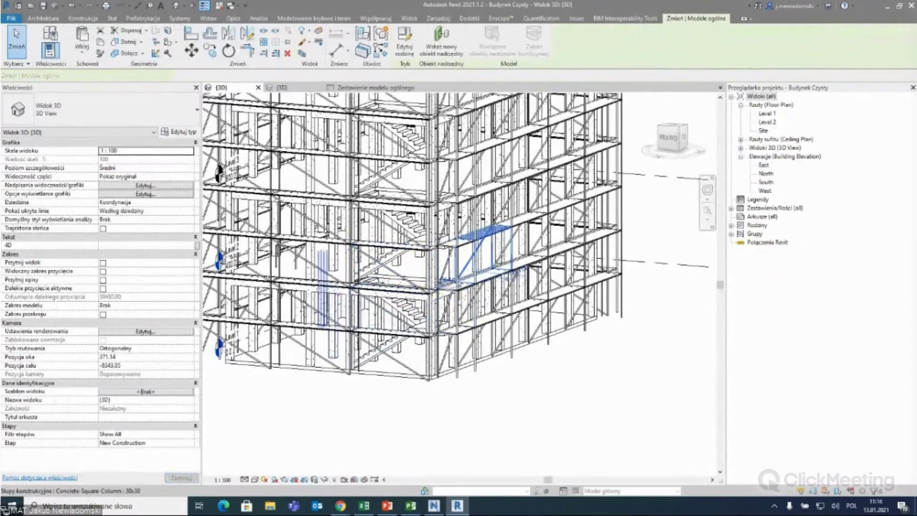
scroll(458, 282, down, 3)
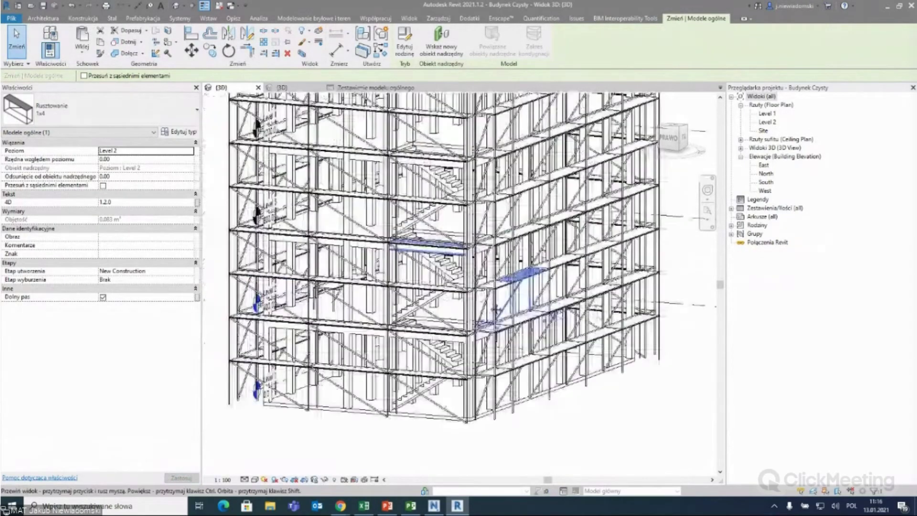
middle_drag(441, 255, 405, 213)
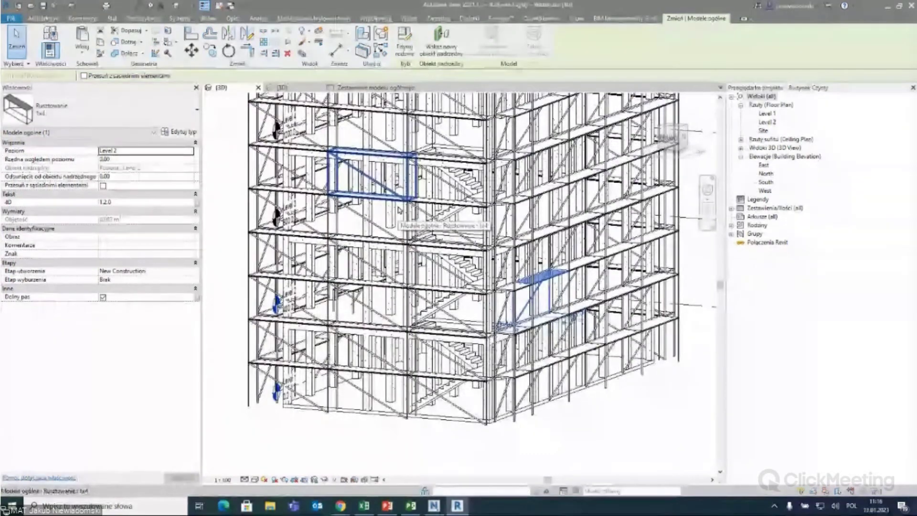
shift+middle_drag(405, 213, 231, 147)
click(230, 148)
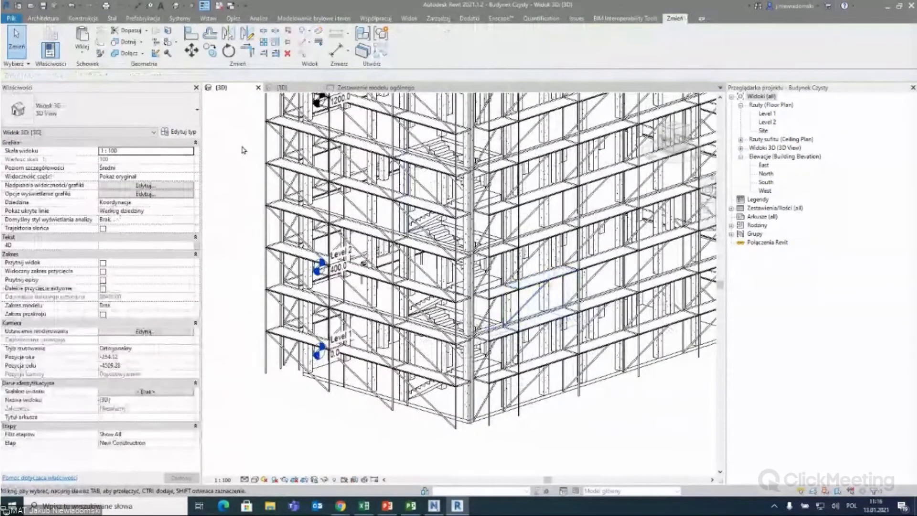
click(258, 88)
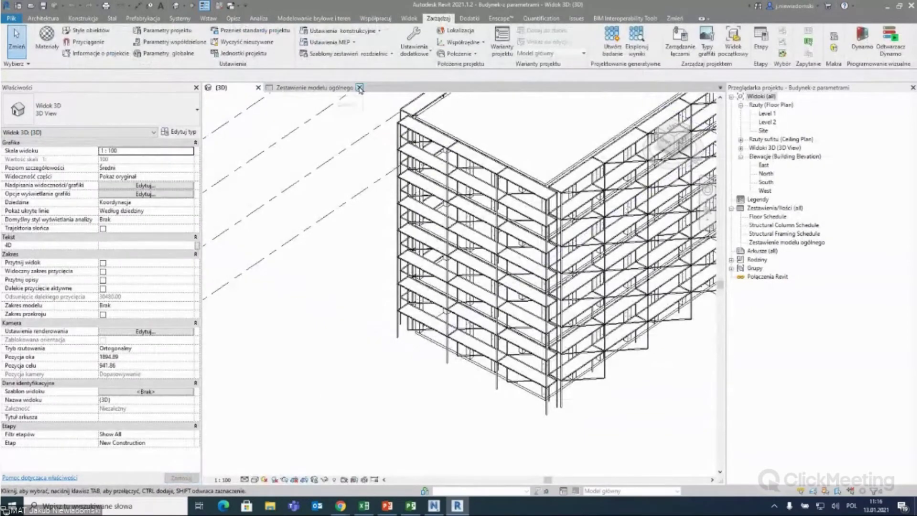
Close Budynek Czysty without saving and check a roof beam's 4D code.
click(359, 87)
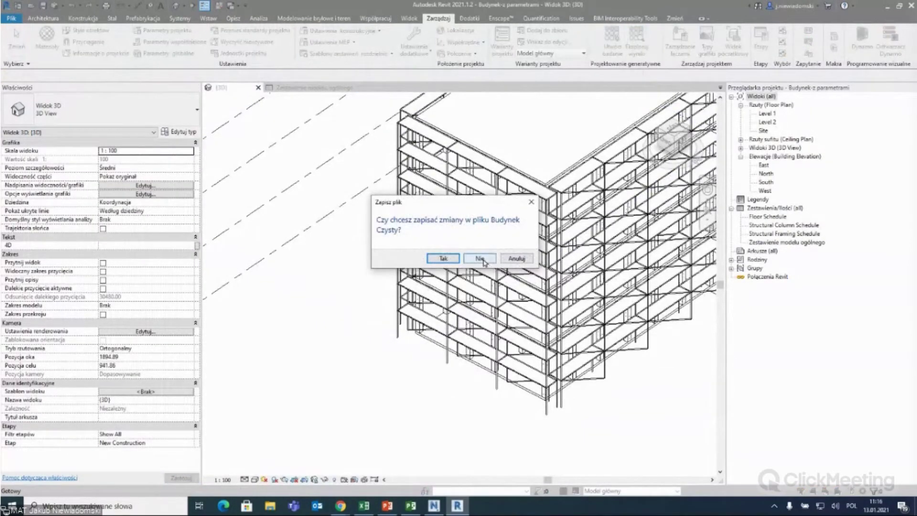
click(480, 258)
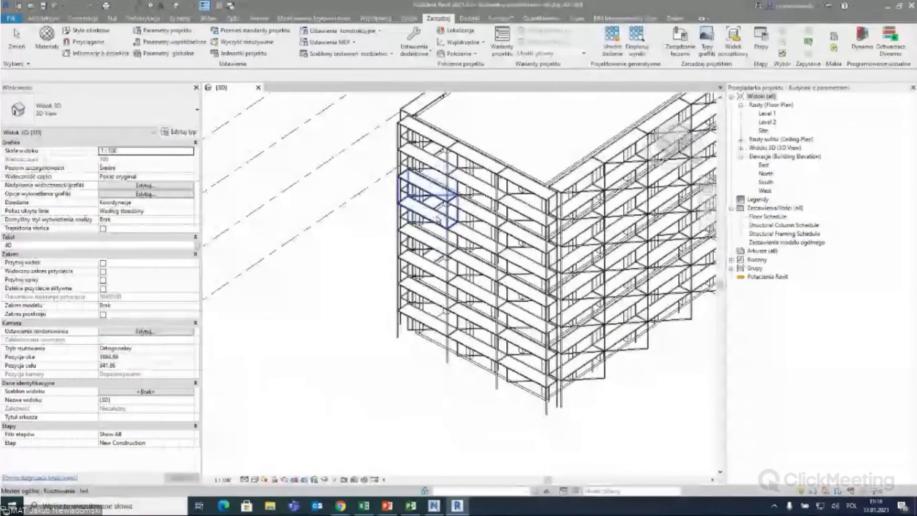
shift+middle_drag(449, 191, 437, 275)
click(437, 275)
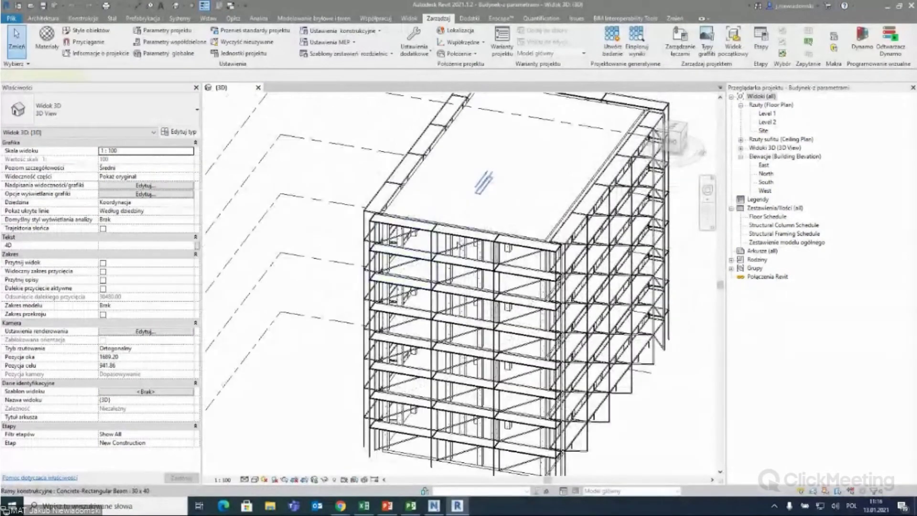
shift+middle_drag(437, 275, 363, 268)
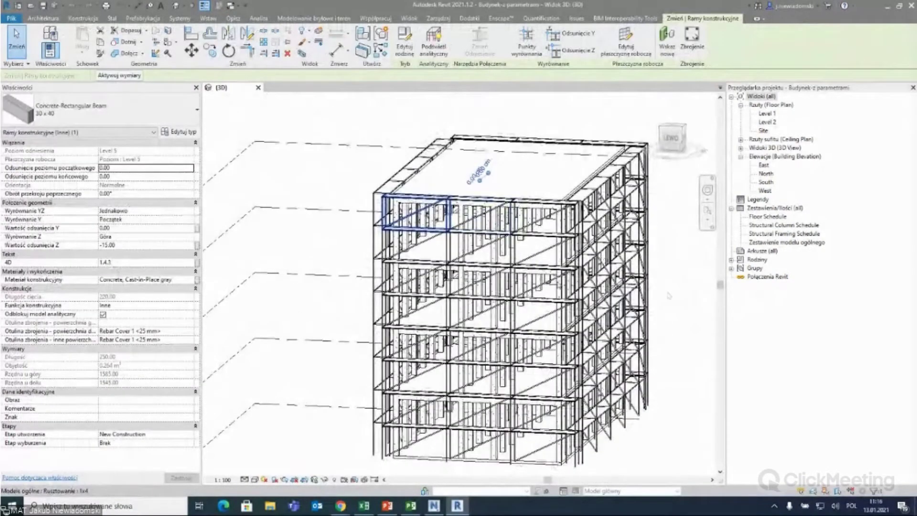
key(Escape)
Open the Structural Column and Structural Framing schedules, then check beams in the 3D view.
double_click(772, 225)
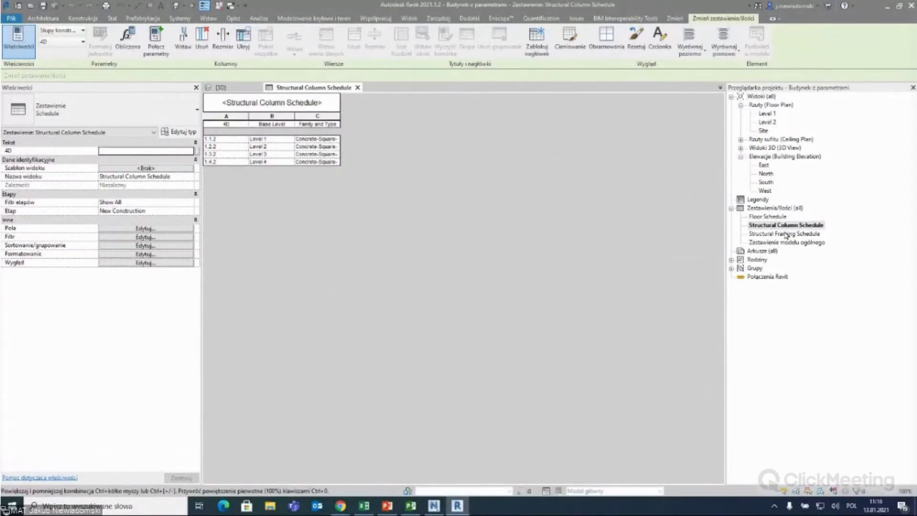
double_click(786, 233)
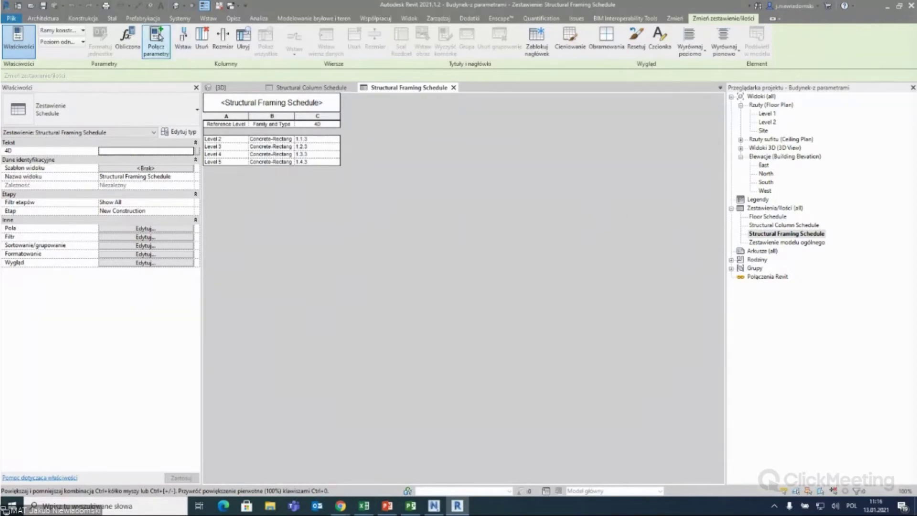
click(180, 10)
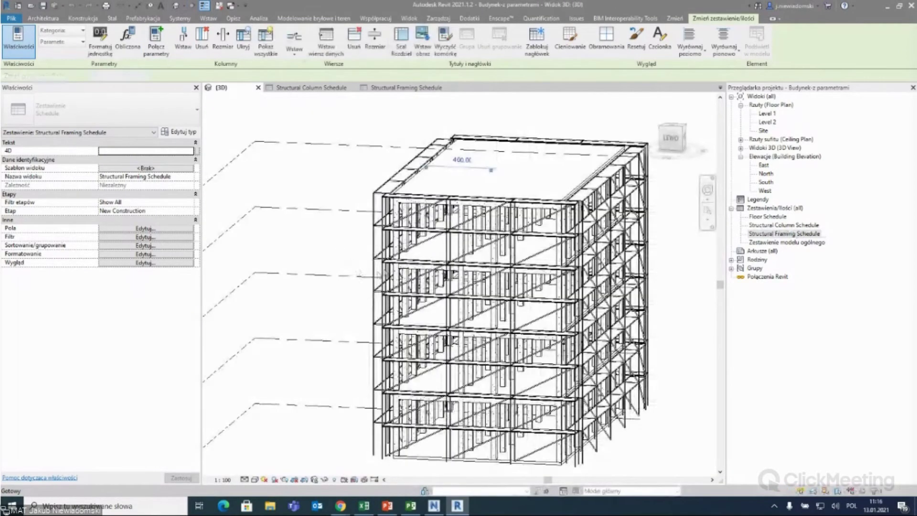
click(385, 265)
shift+middle_drag(382, 248, 372, 248)
click(378, 242)
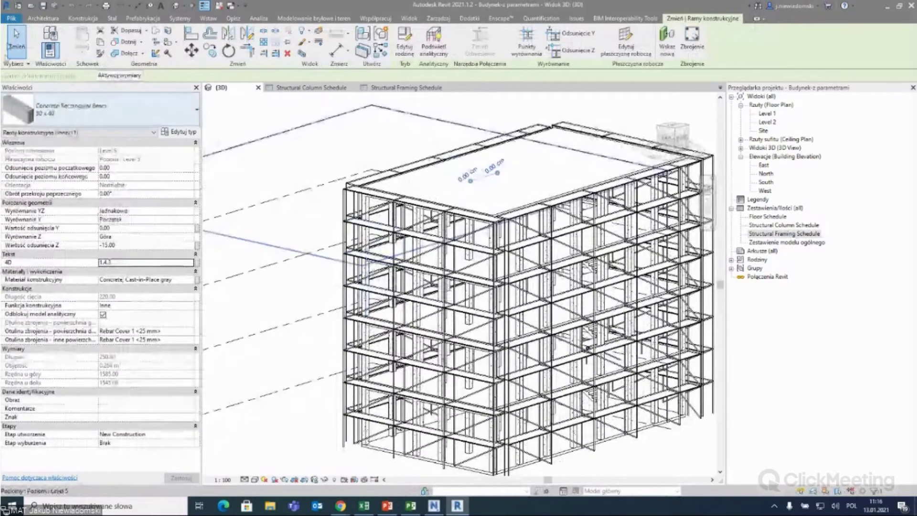
click(9, 19)
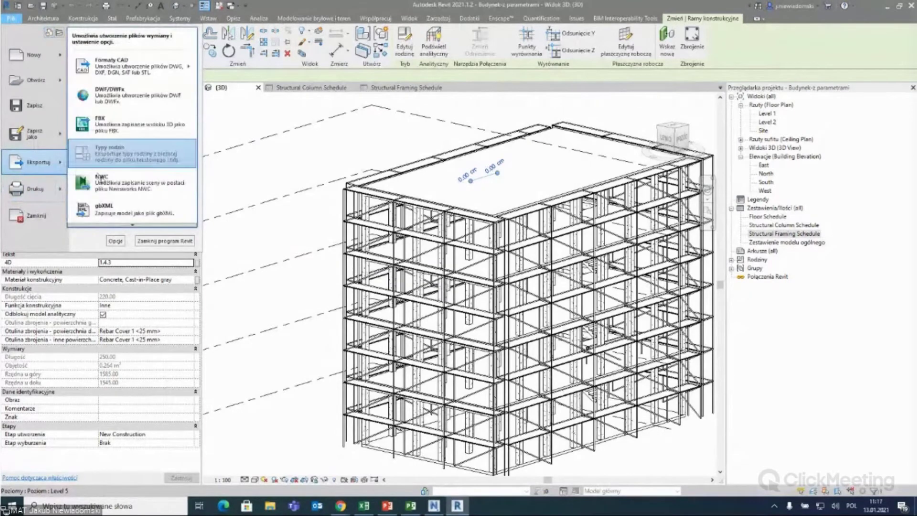
Export the 3D view as the NWC file Budynek v2 into the Webinarium folder.
mouse_move(35, 162)
click(103, 179)
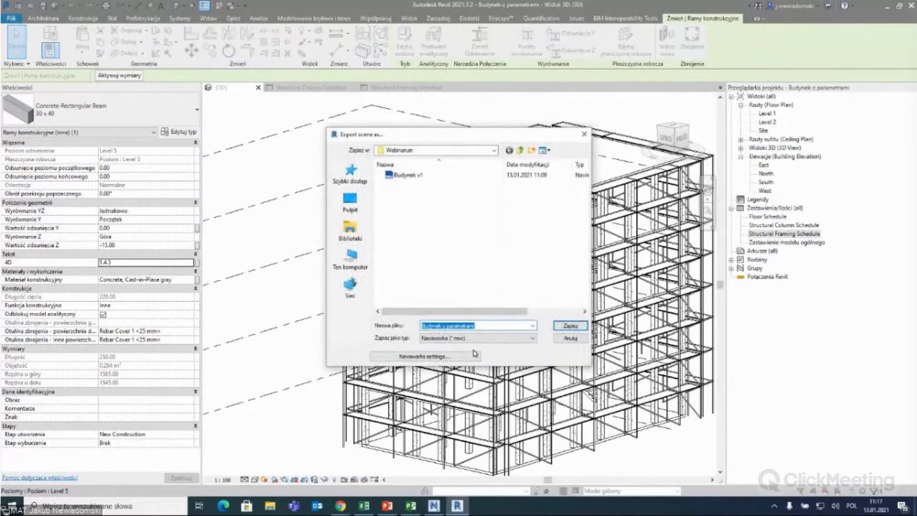
click(477, 326)
drag(480, 326, 392, 330)
text(Budynek v1)
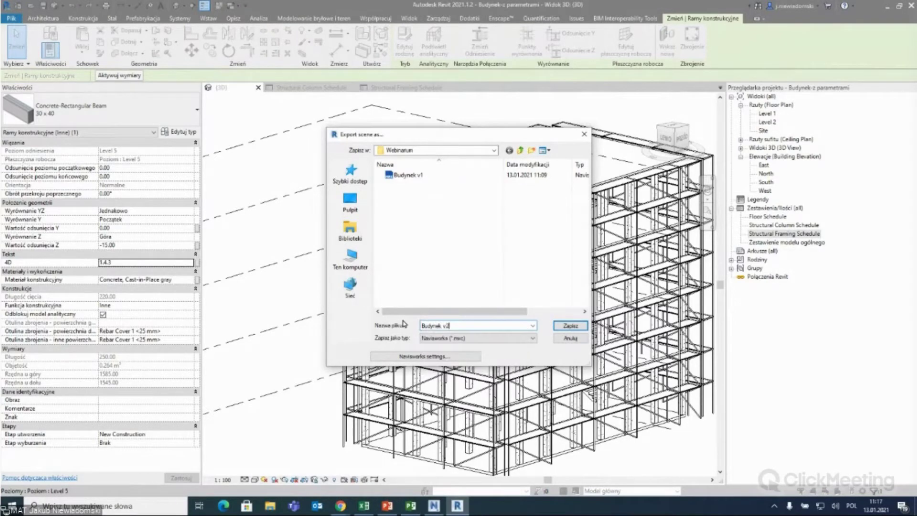
click(570, 325)
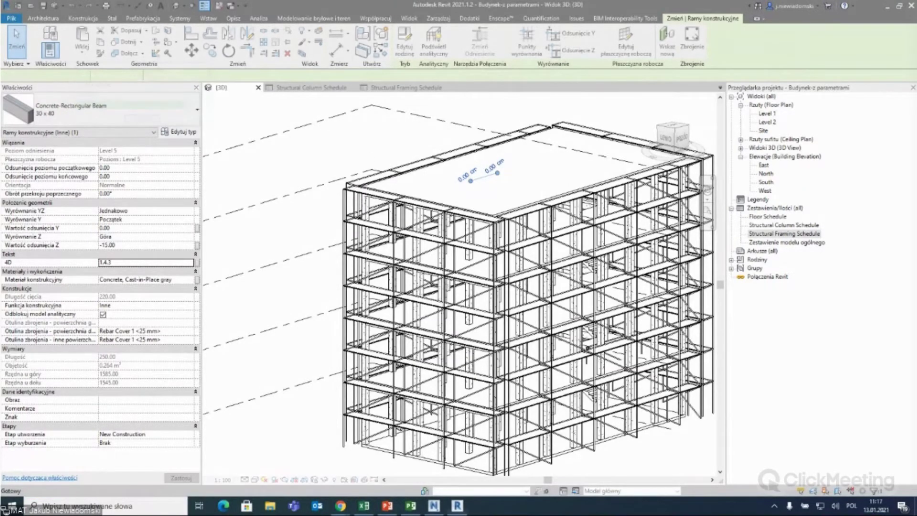
click(426, 467)
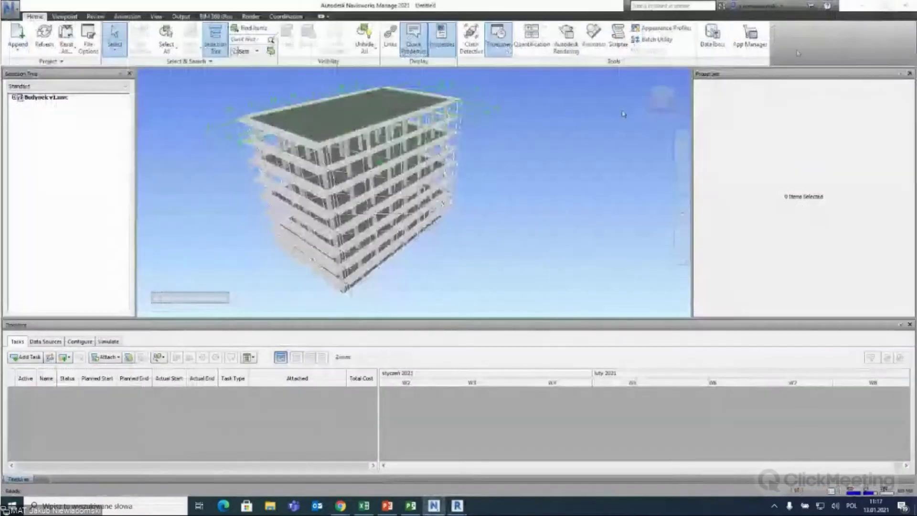
Start a new Navisworks file, append Budynek v2.nwc, and select the roof slab showing 4D 1.4.1.
click(887, 6)
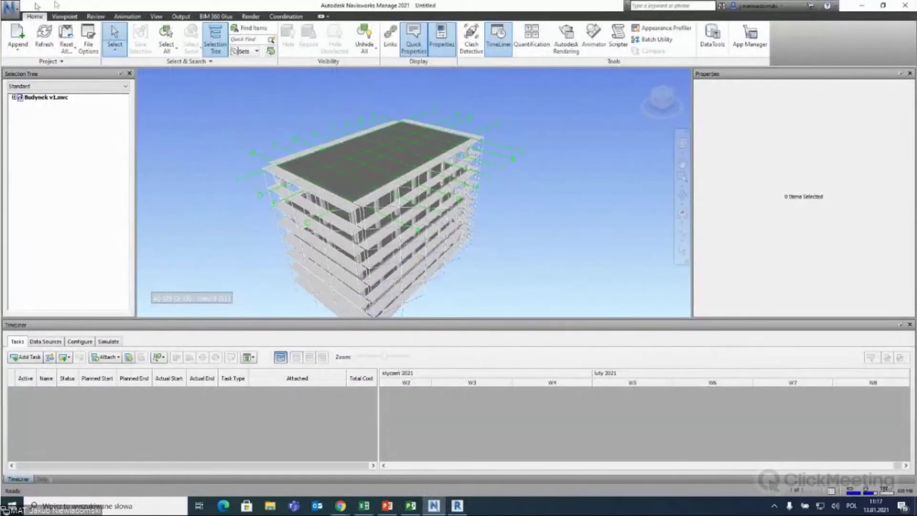
click(18, 5)
click(28, 36)
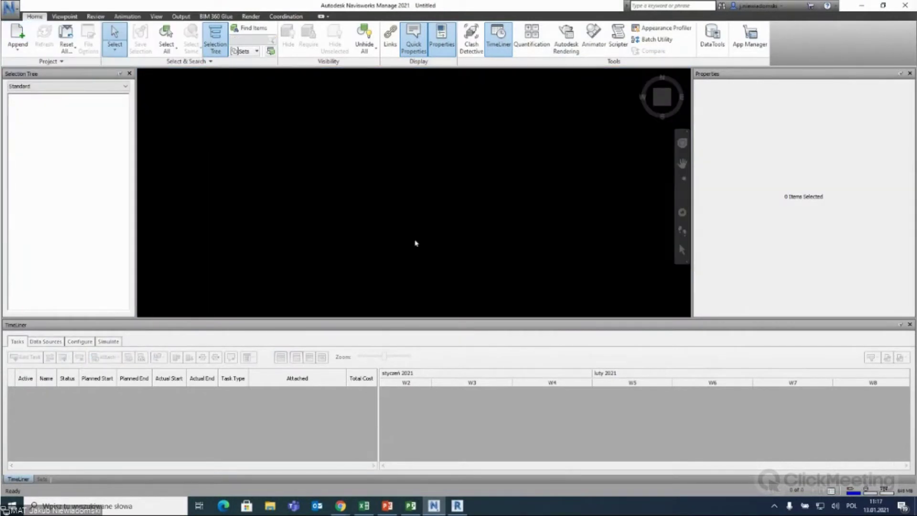
click(18, 33)
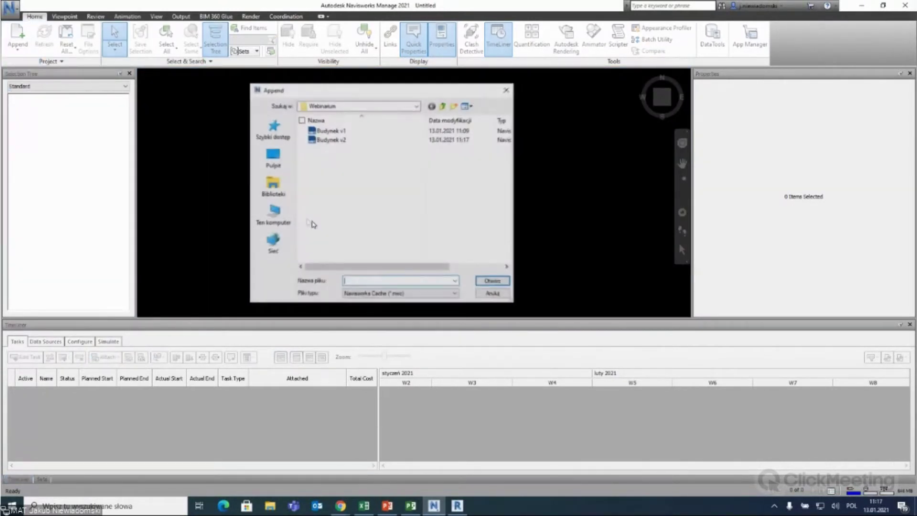
click(331, 139)
click(493, 282)
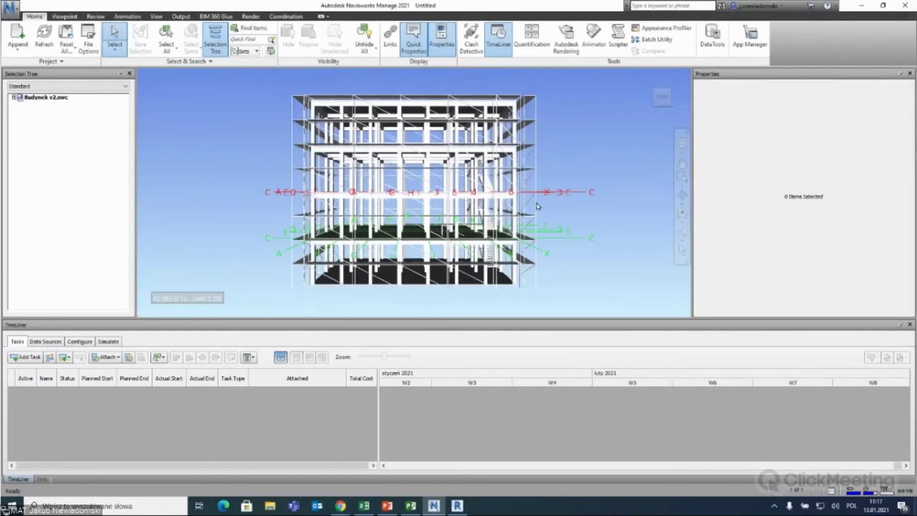
shift+middle_drag(539, 206, 368, 190)
click(474, 194)
scroll(473, 194, up, 3)
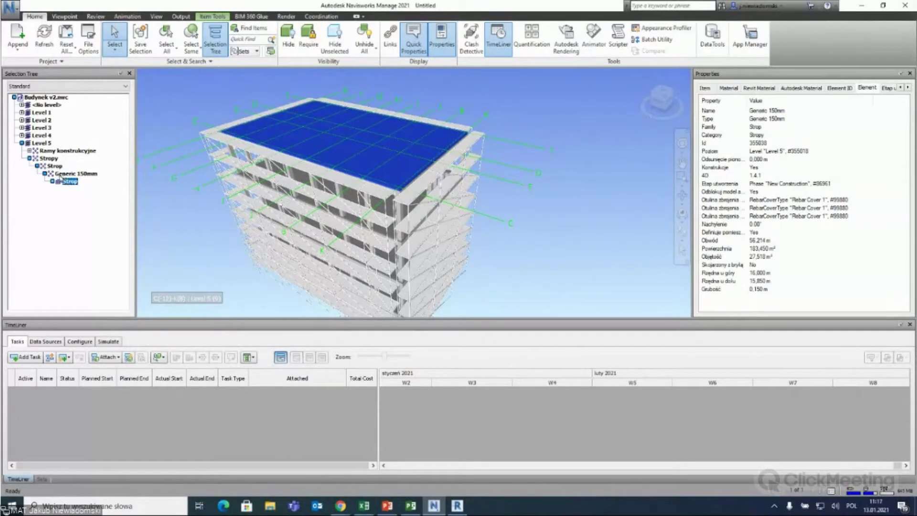
Set the selection resolution to First Object.
right_click(410, 150)
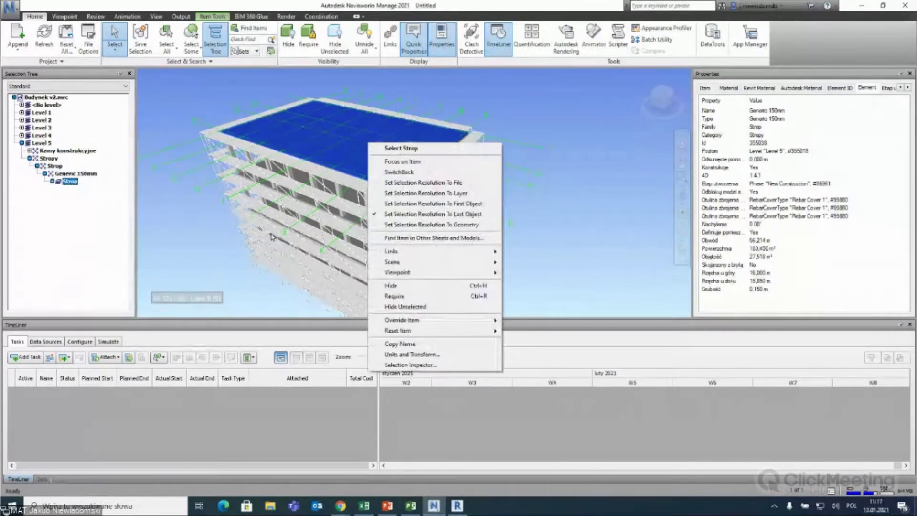
click(425, 209)
click(265, 229)
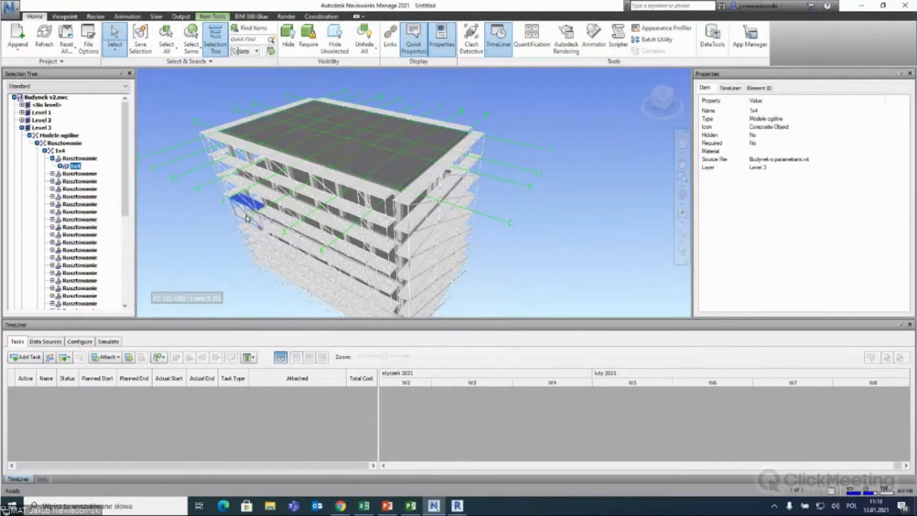
right_click(240, 205)
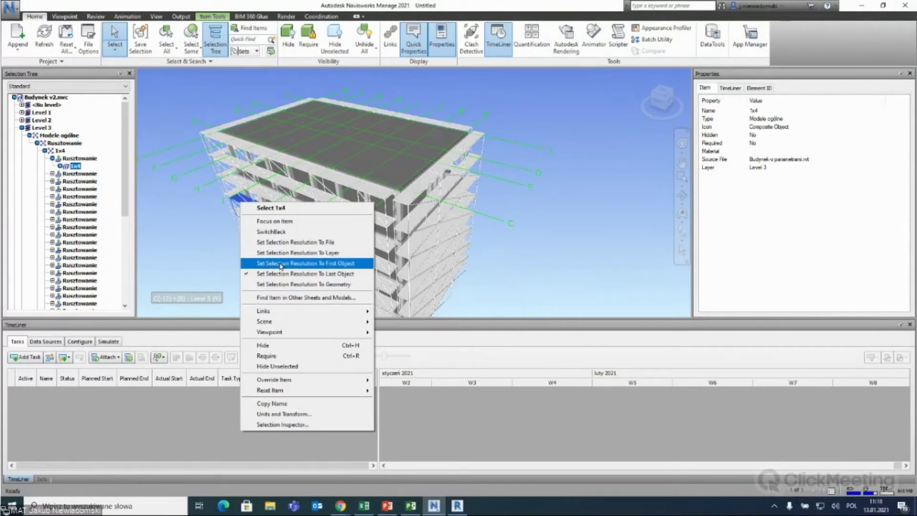
click(281, 263)
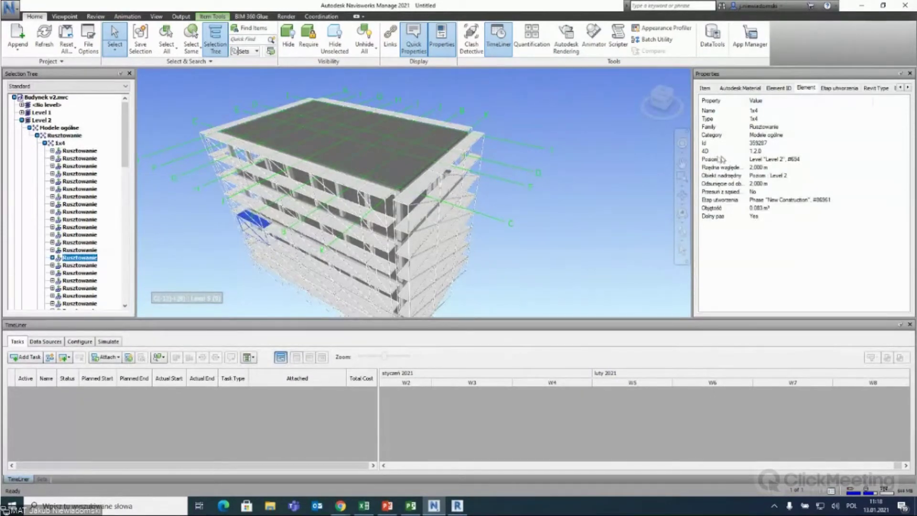
Check the properties of a Level 3 scaffold and the top floor slab, then clear the selection.
click(498, 224)
mouse_move(499, 224)
shift+middle_down()
mouse_move(516, 194)
mouse_move(524, 198)
shift+middle_up()
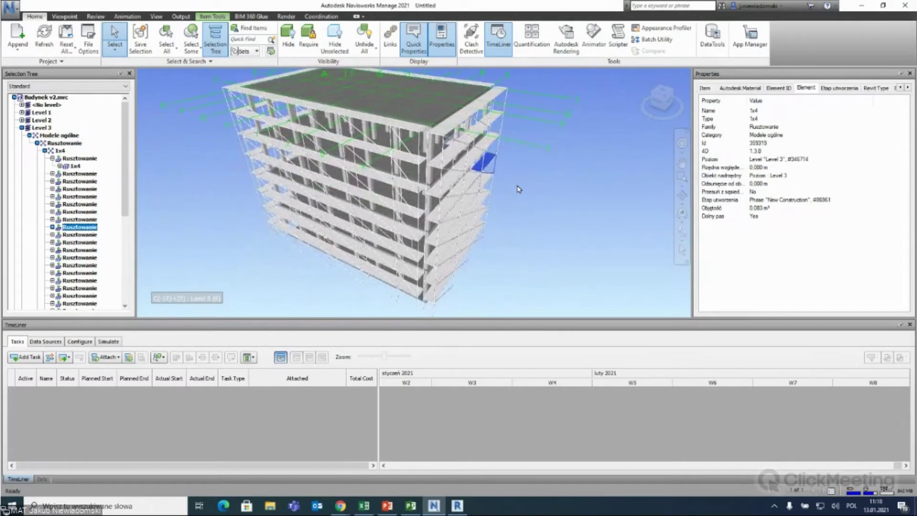
click(523, 196)
mouse_move(531, 203)
middle_down()
mouse_move(543, 197)
mouse_move(515, 180)
mouse_move(488, 180)
mouse_move(494, 250)
mouse_move(468, 190)
mouse_move(411, 229)
middle_up()
click(391, 123)
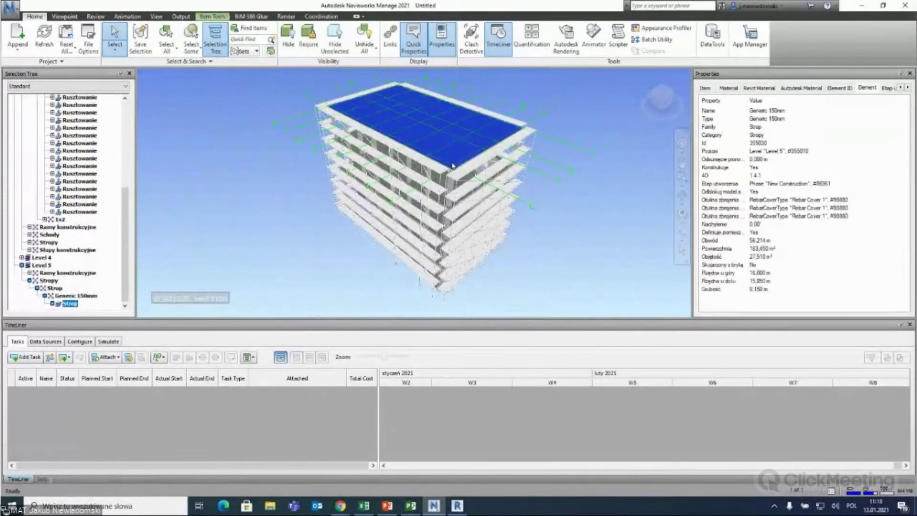
shift+middle_drag(391, 123, 411, 222)
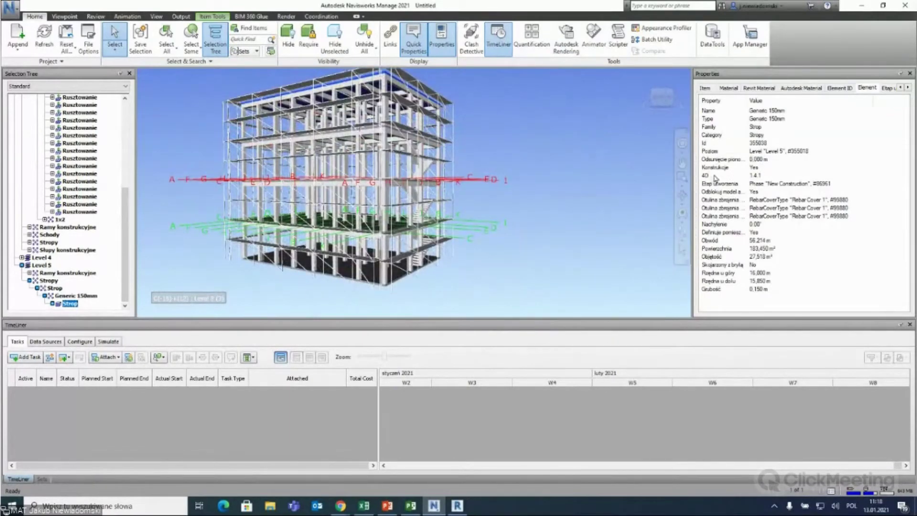
shift+middle_drag(575, 156, 544, 147)
click(524, 129)
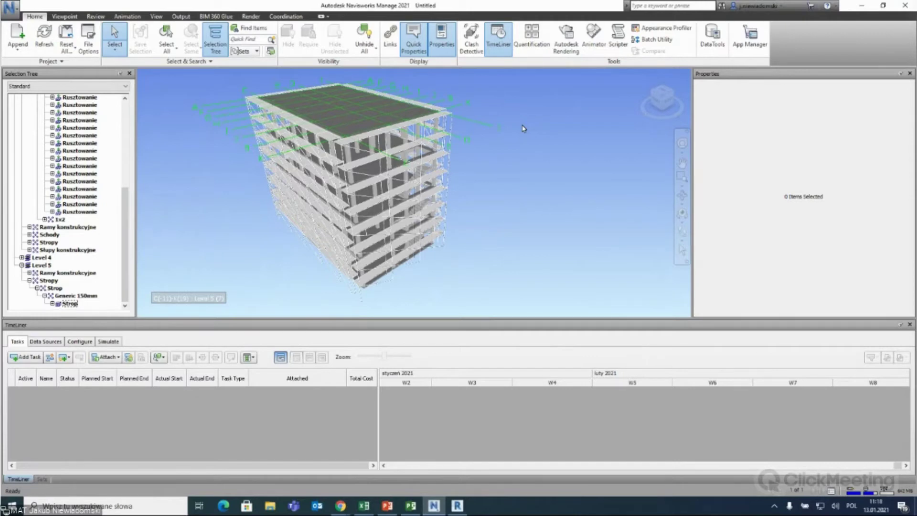
mouse_move(274, 180)
middle_down()
mouse_move(319, 193)
mouse_move(267, 229)
middle_up()
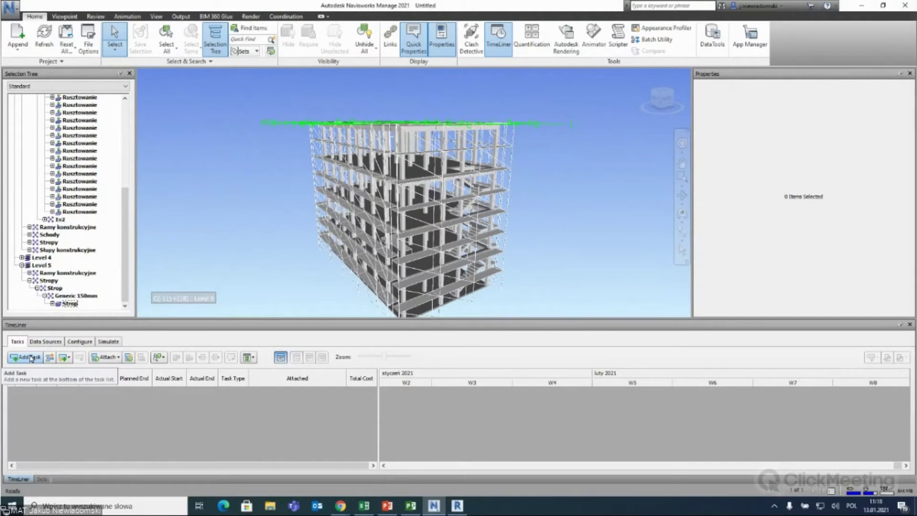
click(32, 358)
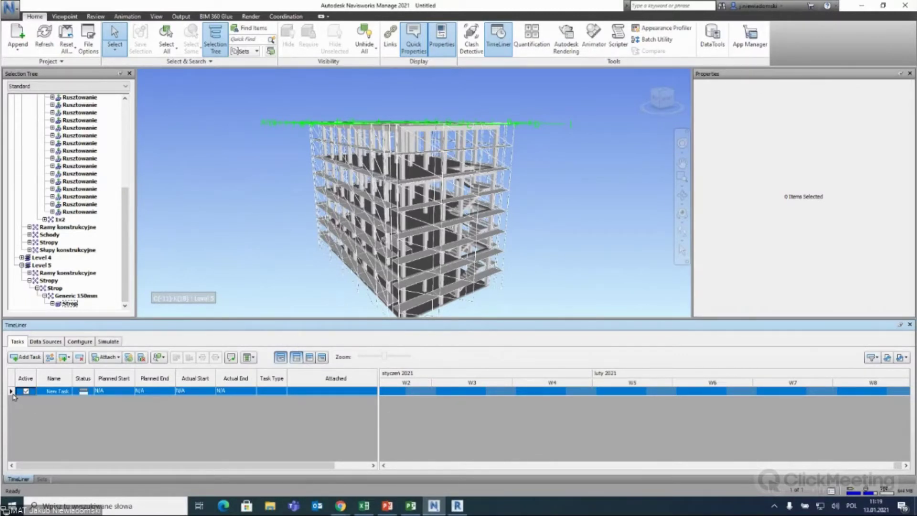
key(Delete)
mouse_move(266, 184)
middle_down()
mouse_move(289, 193)
mouse_move(299, 219)
mouse_move(271, 180)
mouse_move(273, 214)
middle_up()
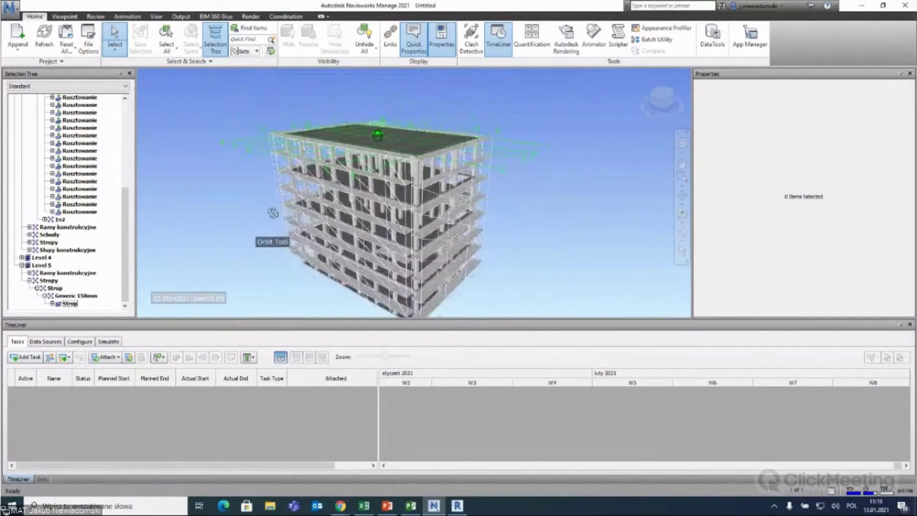
Orbit to a lower angle and check the 4D codes of two columns, including a Level 4 column.
mouse_move(438, 265)
shift+middle_down()
mouse_move(474, 140)
mouse_move(465, 232)
shift+middle_up()
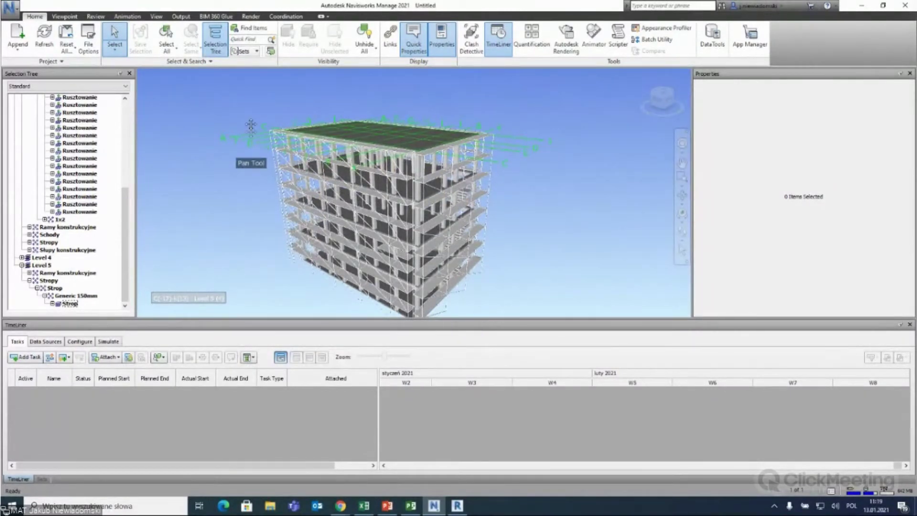
shift+middle_drag(248, 133, 248, 117)
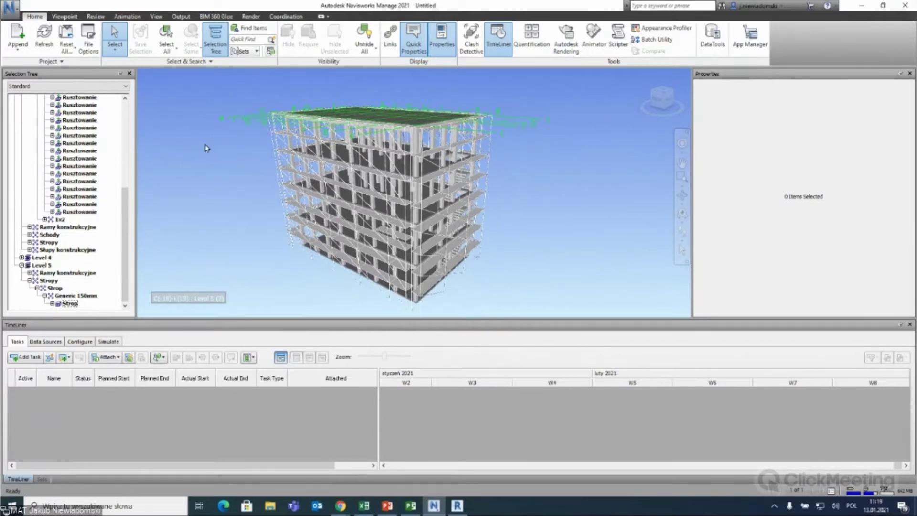
click(296, 212)
scroll(335, 200, up, 5)
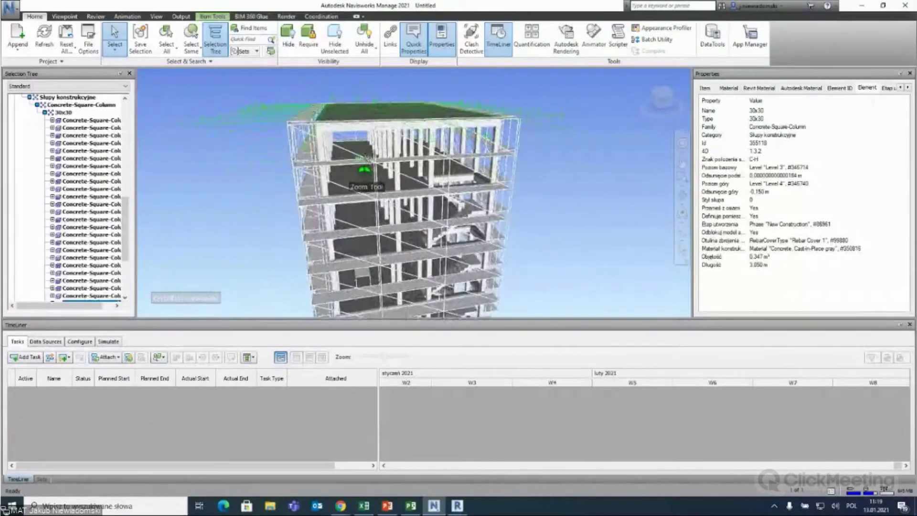
click(384, 153)
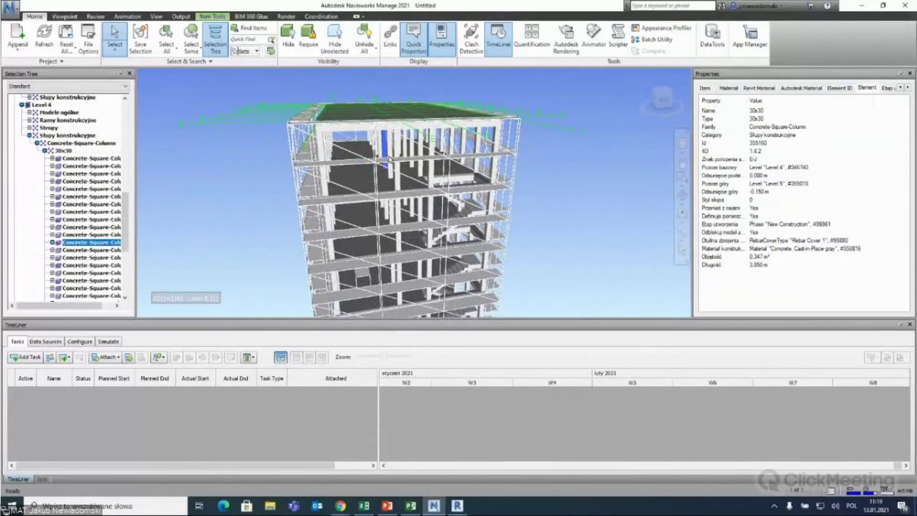
Reorient the view and select the bottom Level 1 floor slab, which shows 4D code 1.0.1.
mouse_move(387, 146)
shift+middle_drag(387, 145, 422, 127)
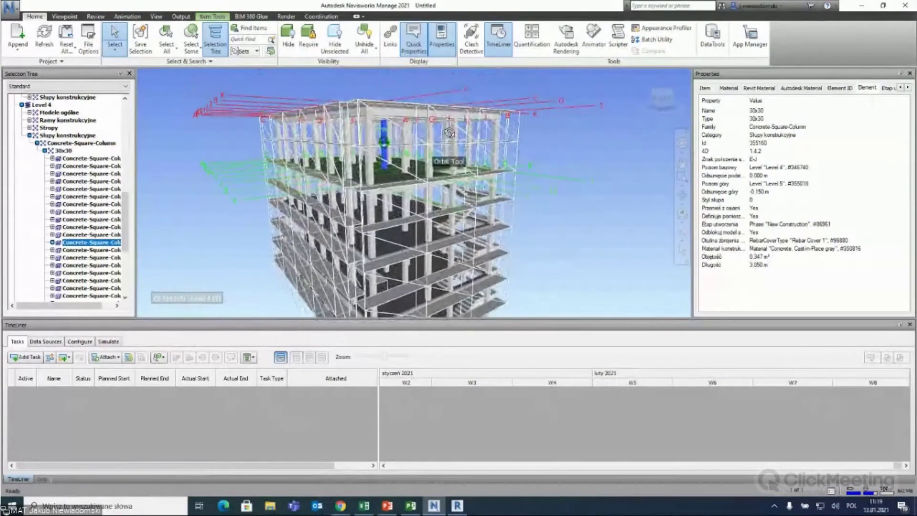
shift+middle_drag(422, 127, 355, 156)
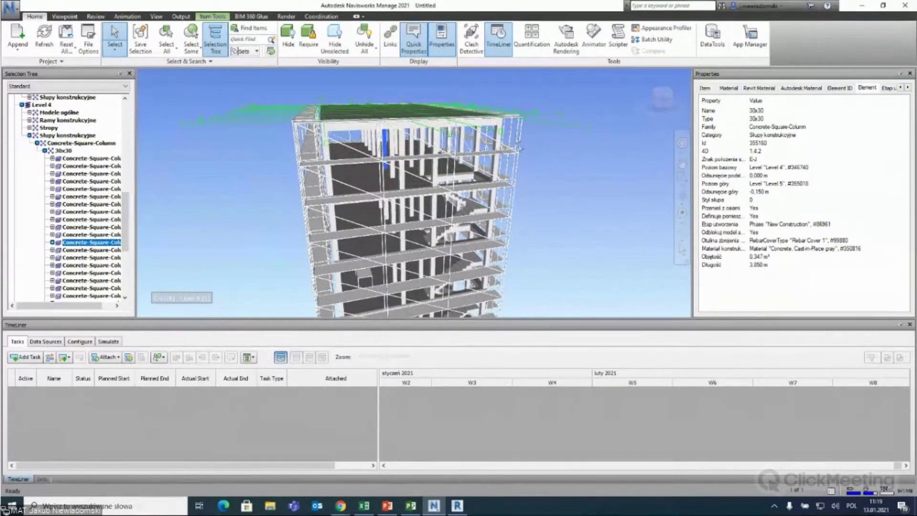
click(530, 170)
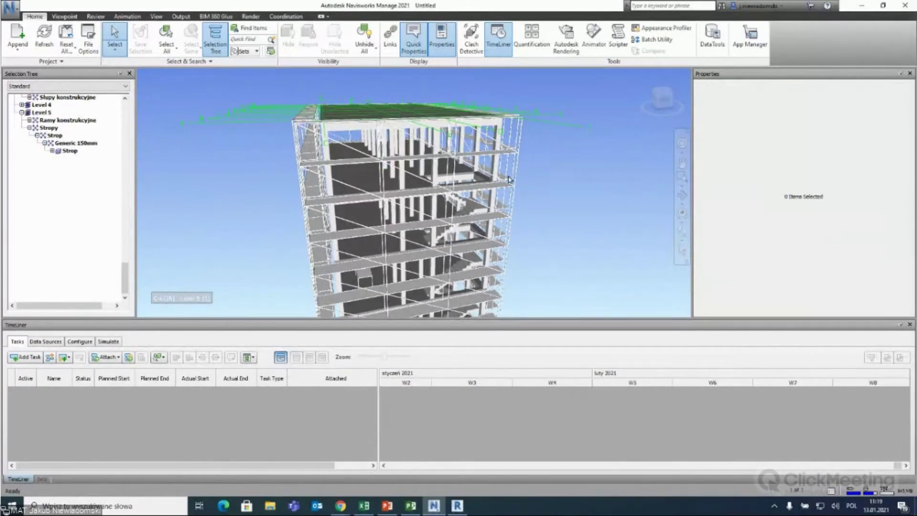
mouse_move(510, 176)
shift+middle_down()
mouse_move(518, 170)
mouse_move(484, 167)
shift+middle_up()
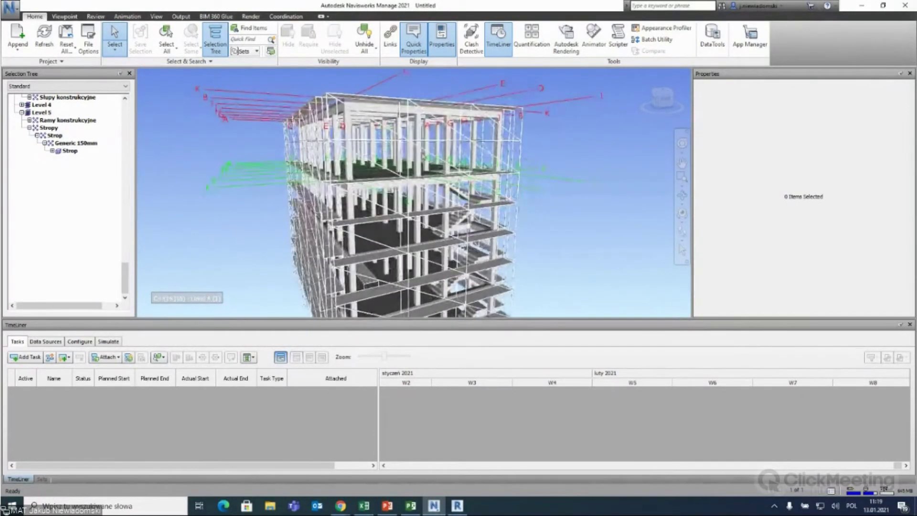
shift+middle_drag(238, 157, 206, 133)
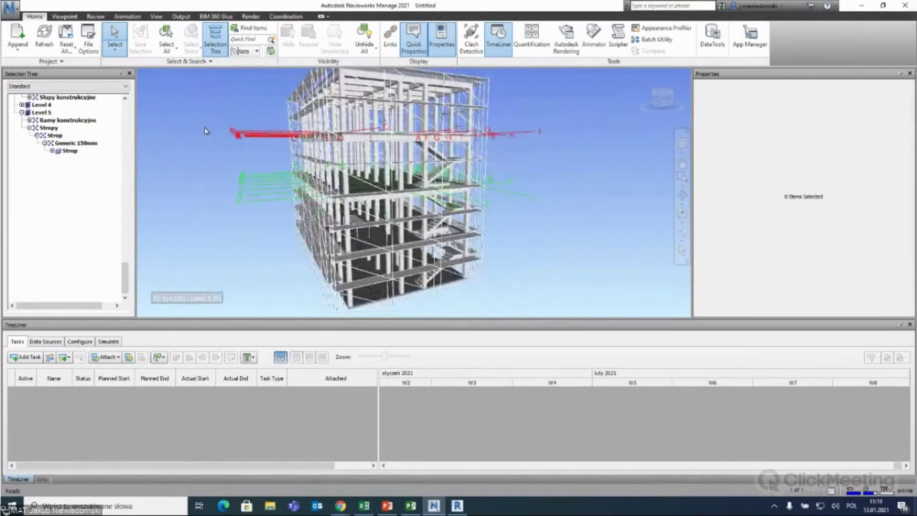
click(375, 300)
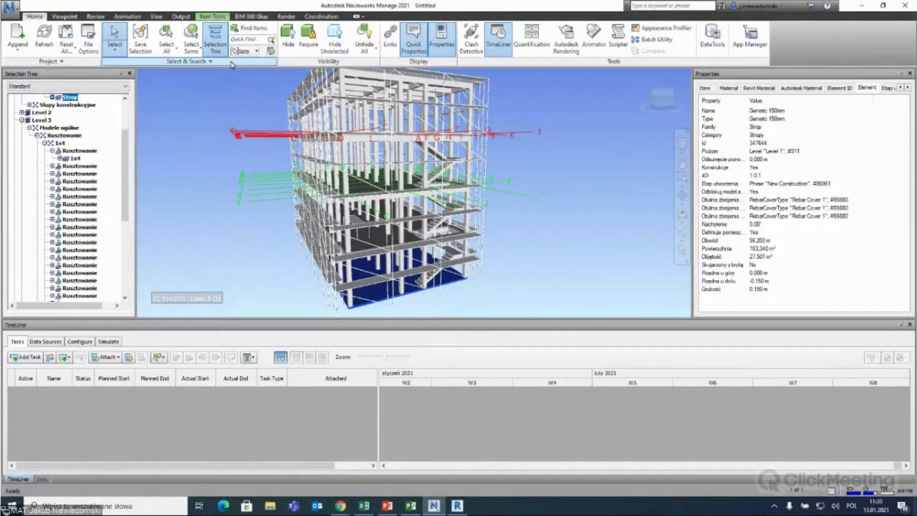
click(243, 52)
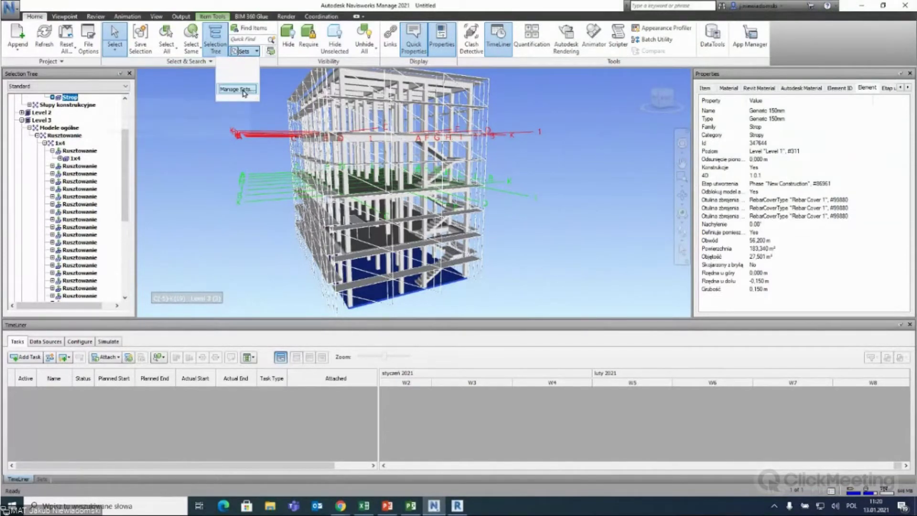
Open Manage Sets and float the empty Sets panel as a separate window beside the model.
click(239, 90)
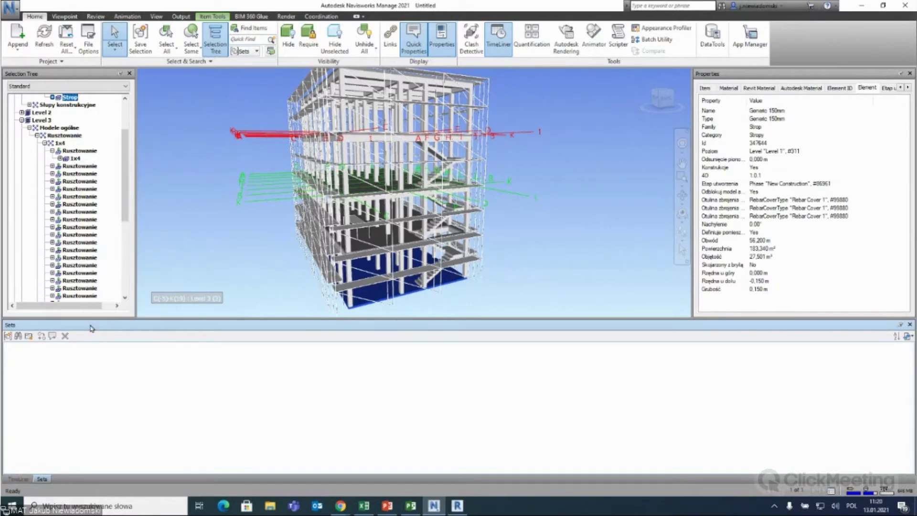
drag(92, 318, 92, 387)
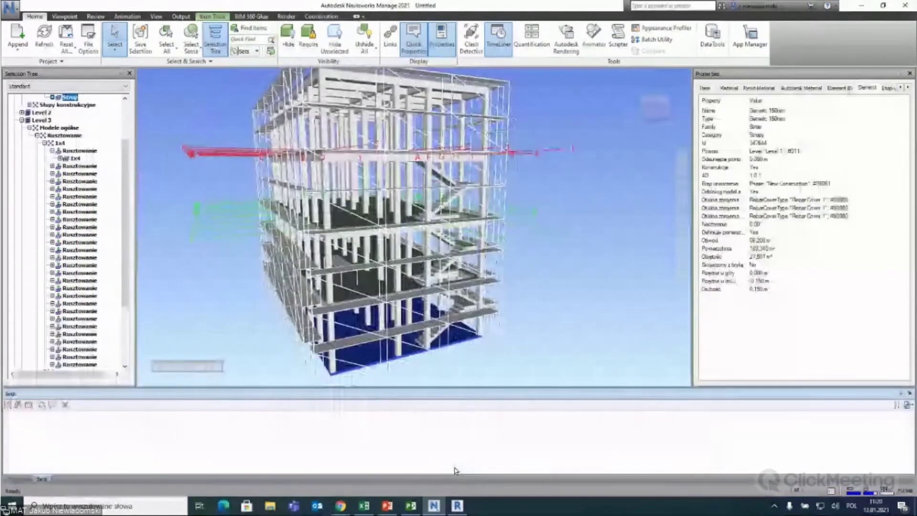
mouse_move(46, 482)
mouse_down()
mouse_move(300, 184)
mouse_move(306, 199)
mouse_up()
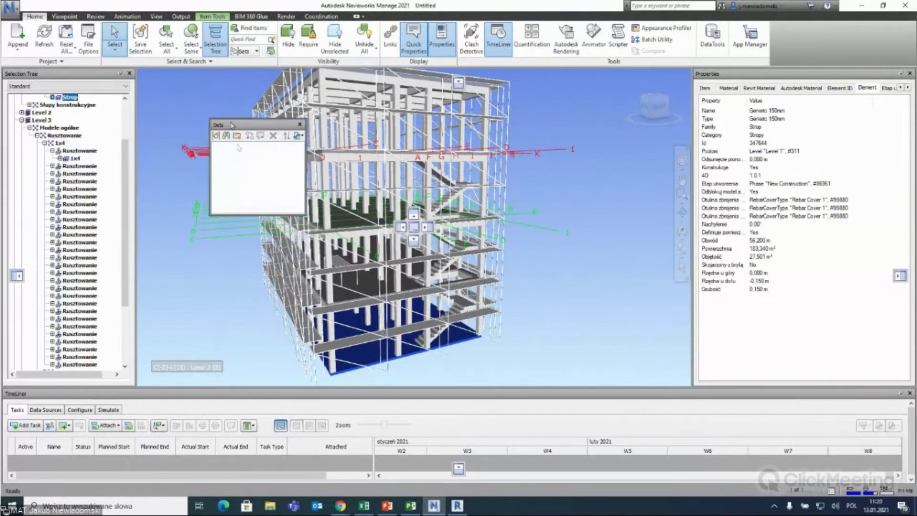
click(249, 28)
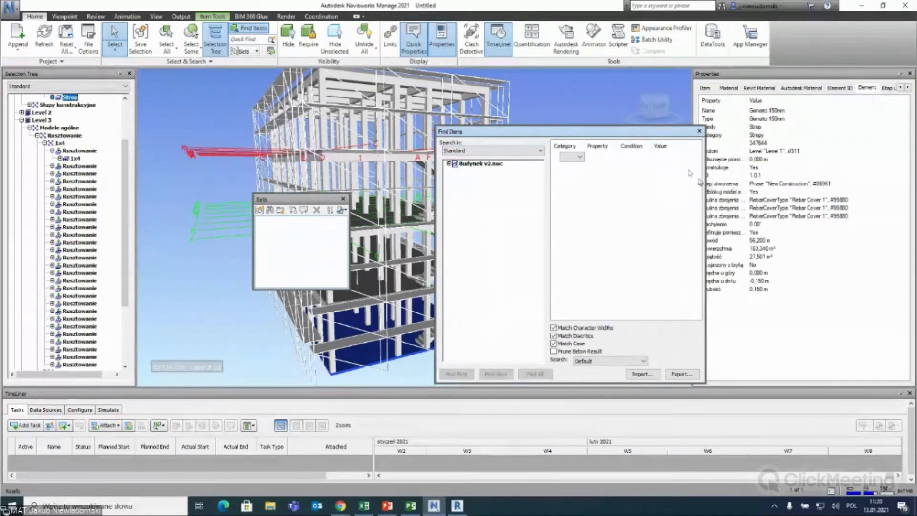
In Find Items, set the search criterion to category Element, property 4D.
drag(477, 131, 447, 126)
drag(702, 184, 725, 178)
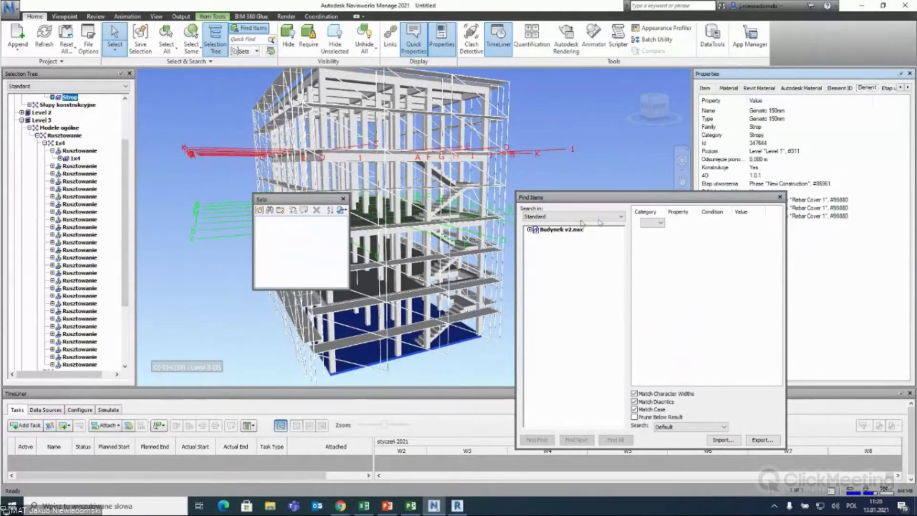
click(661, 223)
click(662, 225)
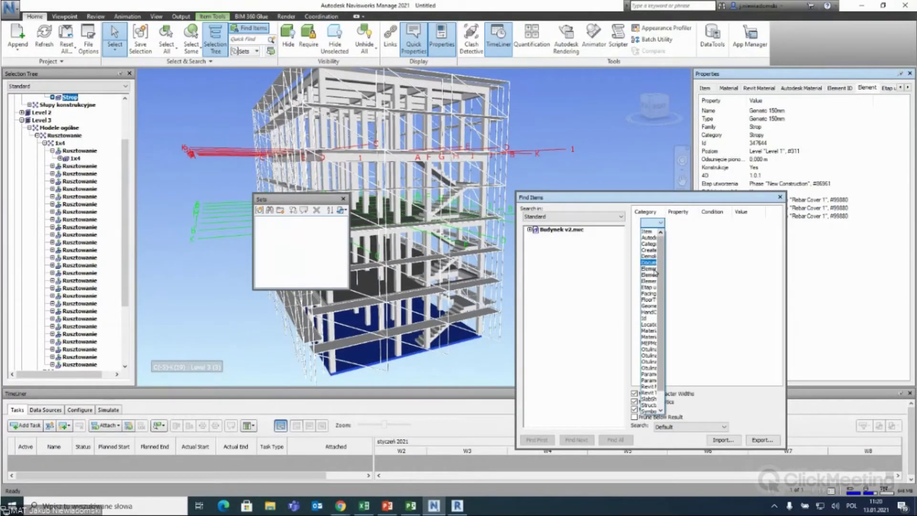
click(659, 222)
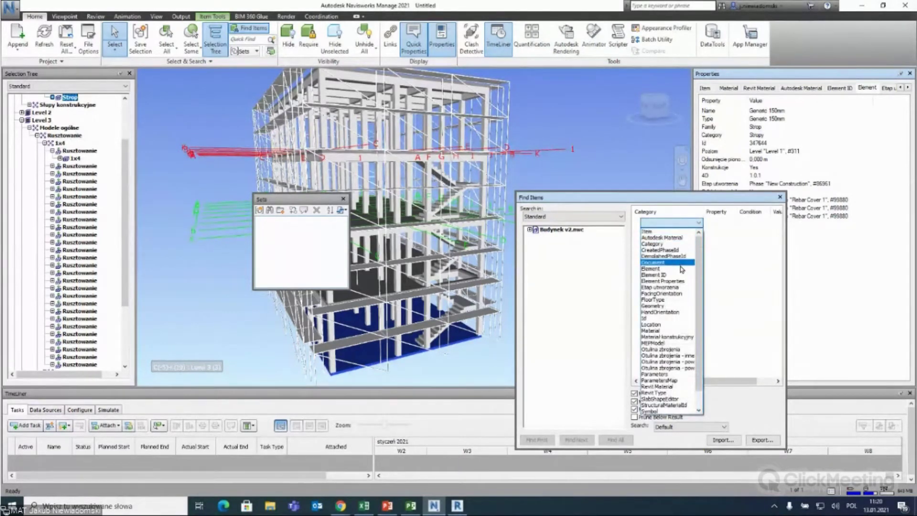
click(684, 272)
click(720, 222)
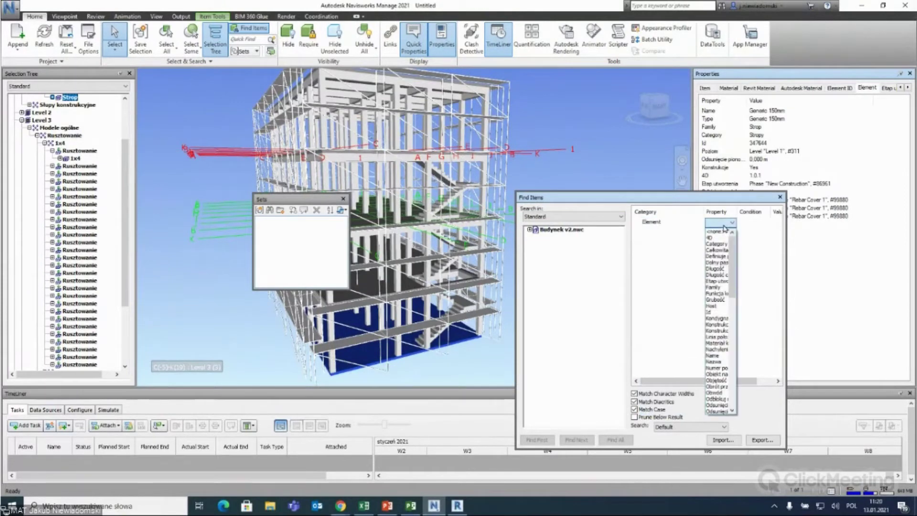
click(716, 237)
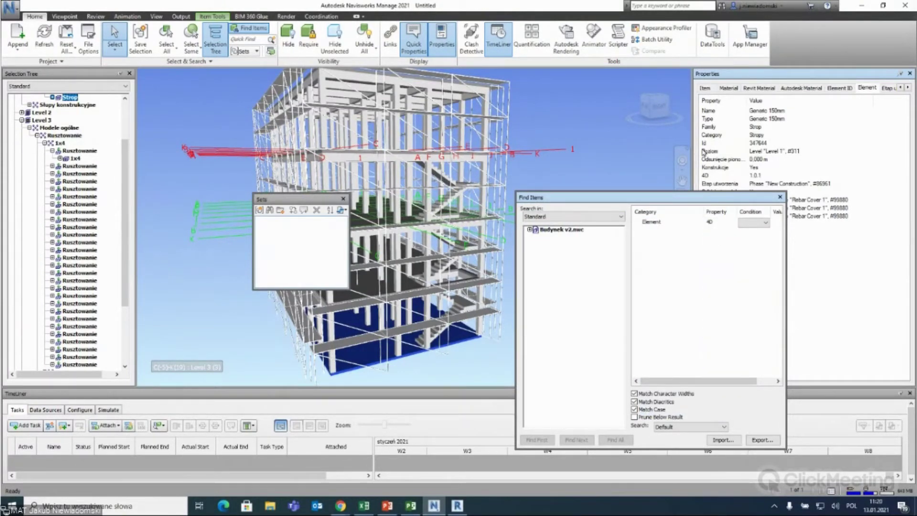
Set the condition to = with value 1.0.1 and find all matching elements.
drag(621, 198, 539, 172)
click(683, 197)
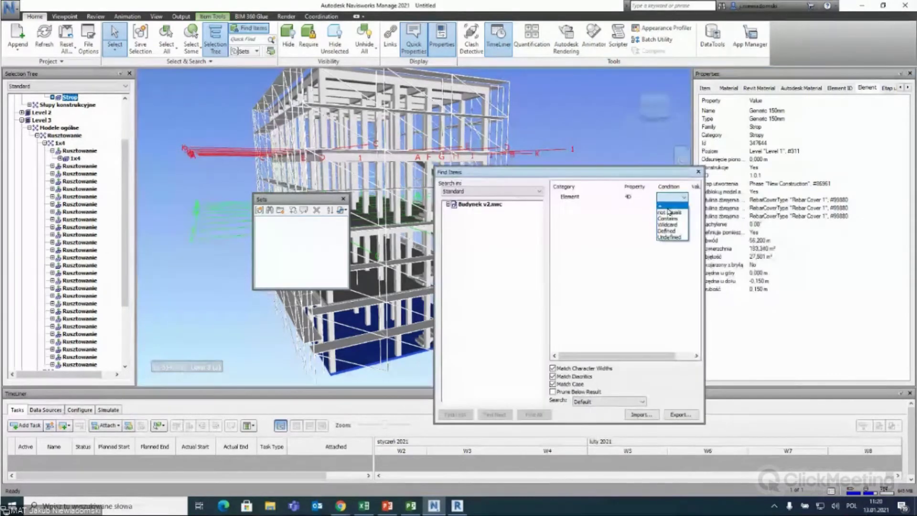
click(695, 197)
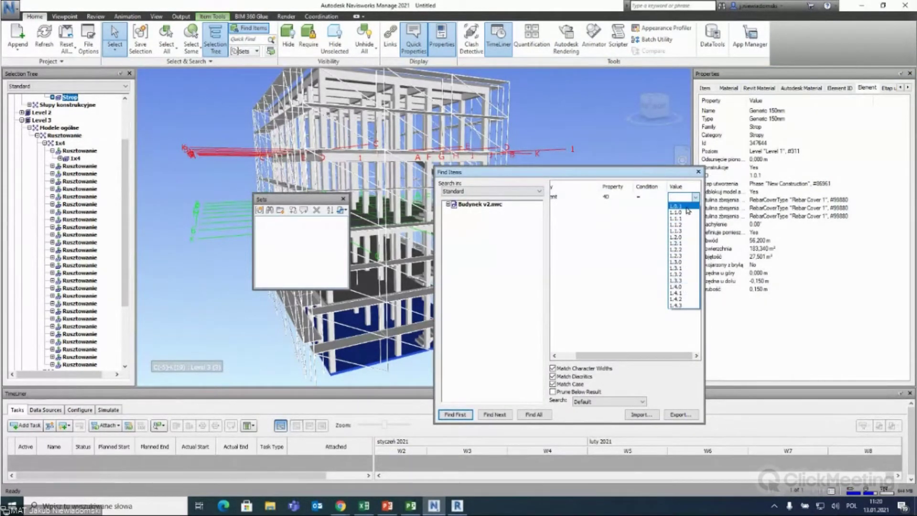
click(687, 208)
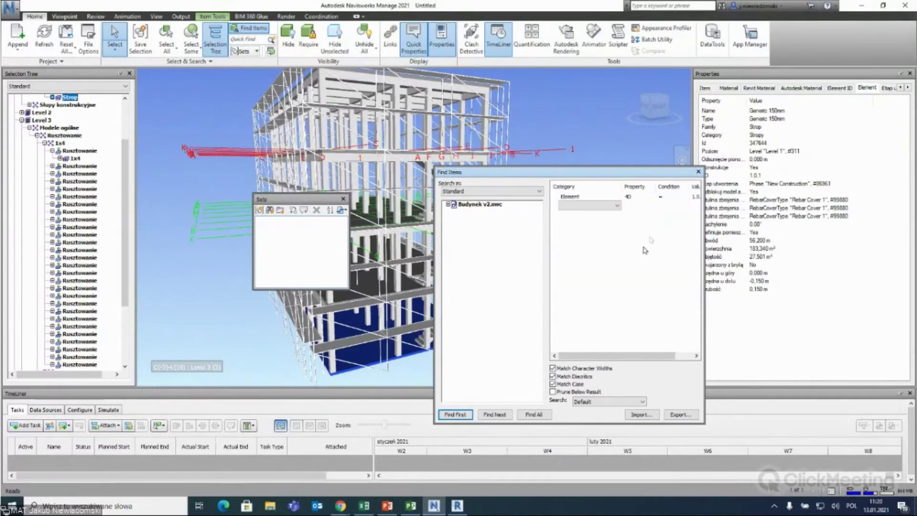
drag(659, 172, 626, 170)
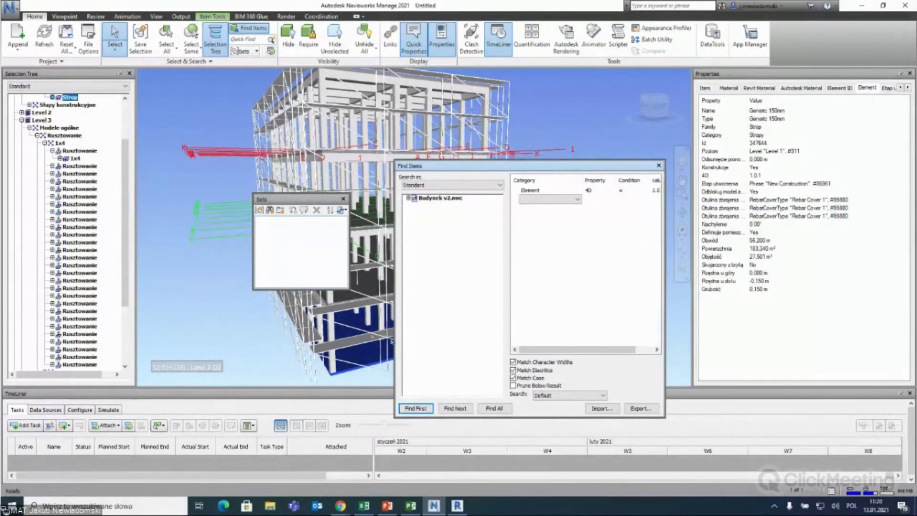
click(346, 333)
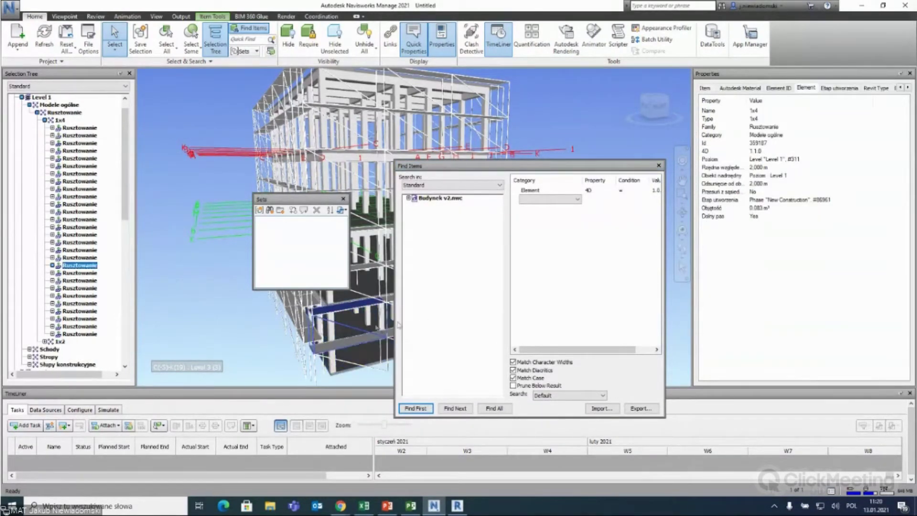
click(492, 409)
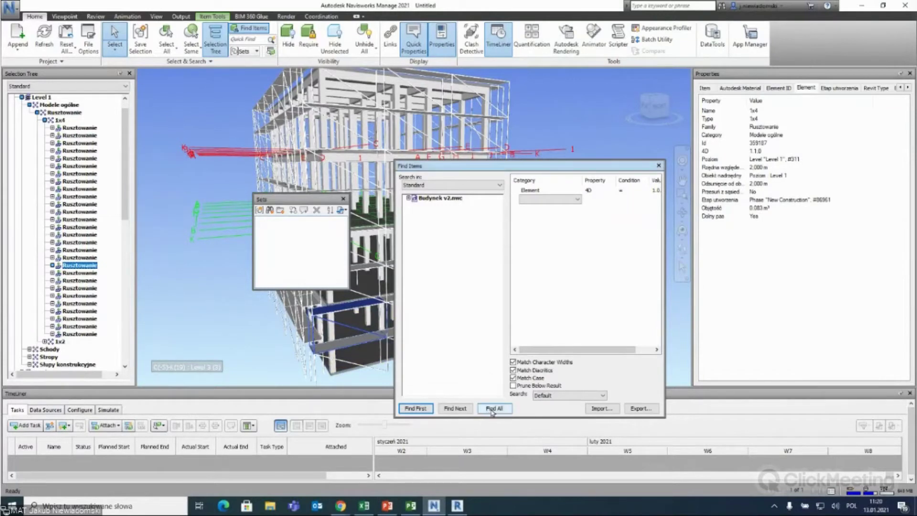
Save the 4D 1.0.1 search as a search set named '01- Posadzki'.
click(553, 198)
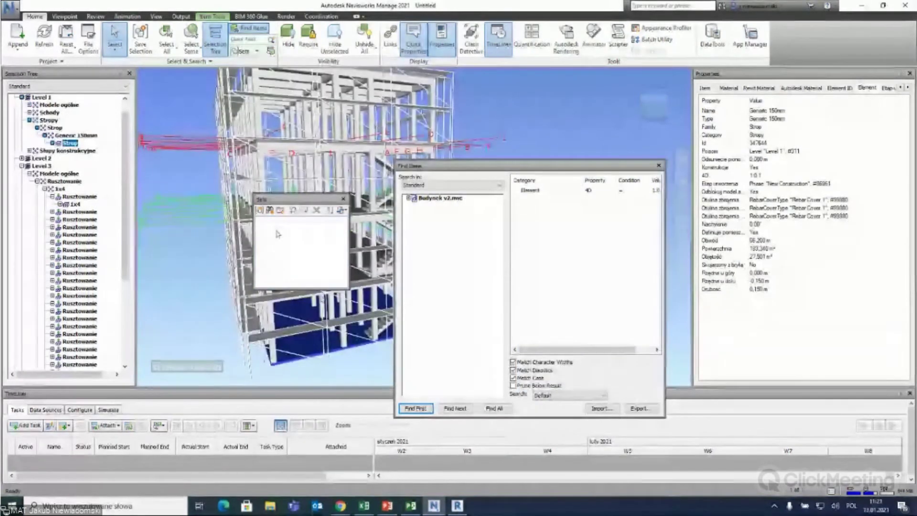
click(271, 211)
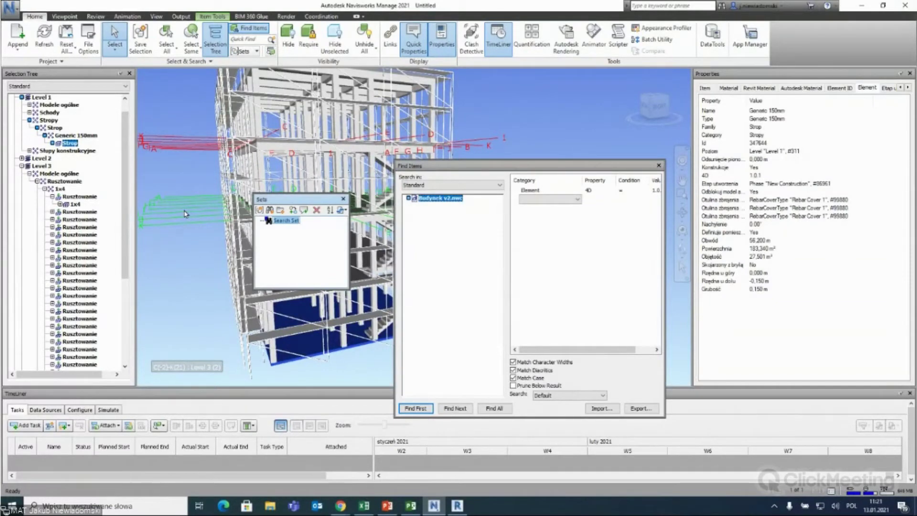
text(01_F)
click(171, 187)
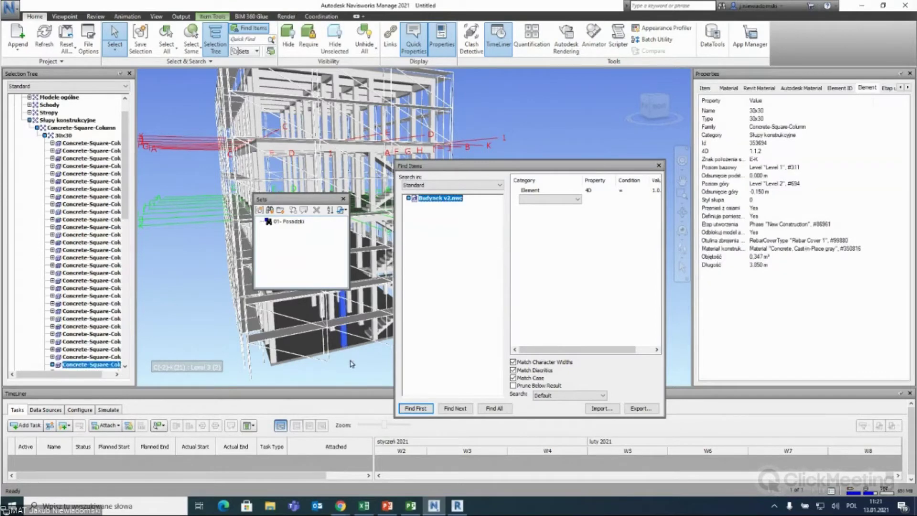
shift+middle_drag(345, 343, 334, 370)
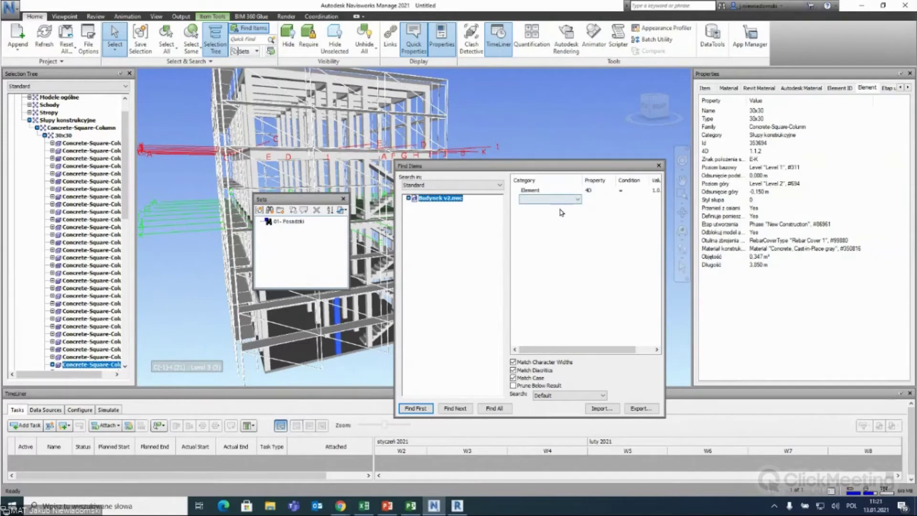
Change the 4D search value to 1.1.2 and find all 33 matching elements.
click(656, 190)
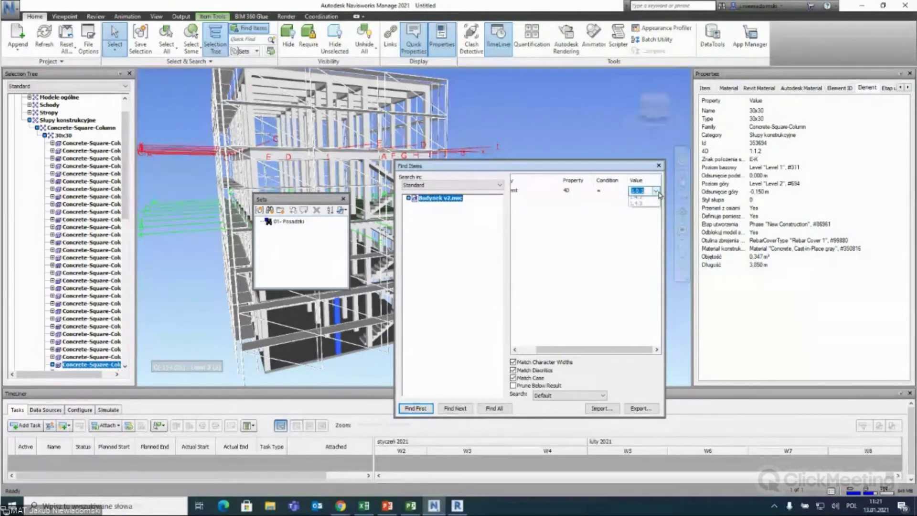
click(645, 218)
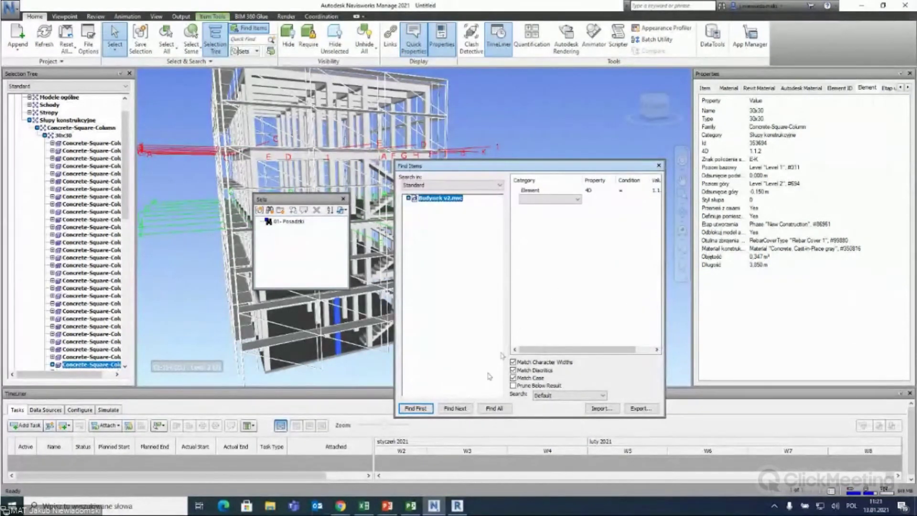
click(493, 409)
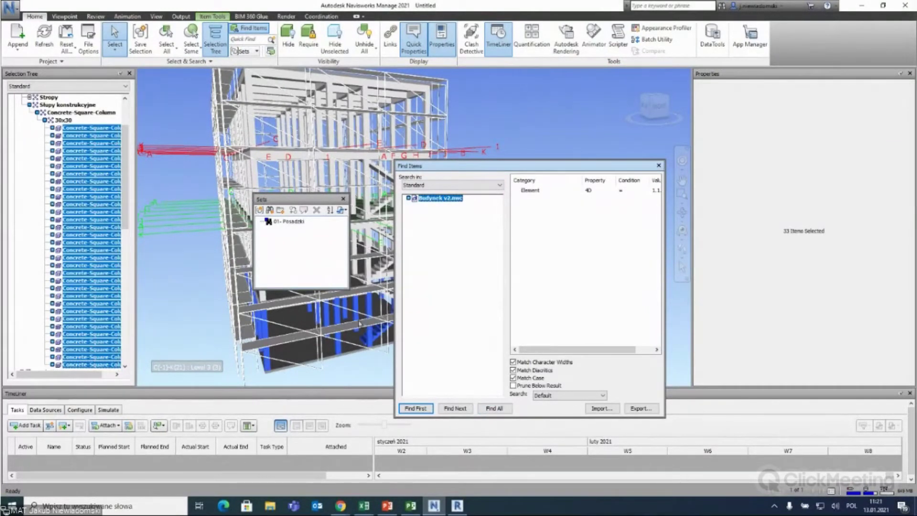
scroll(359, 323, up, 2)
scroll(349, 327, up, 2)
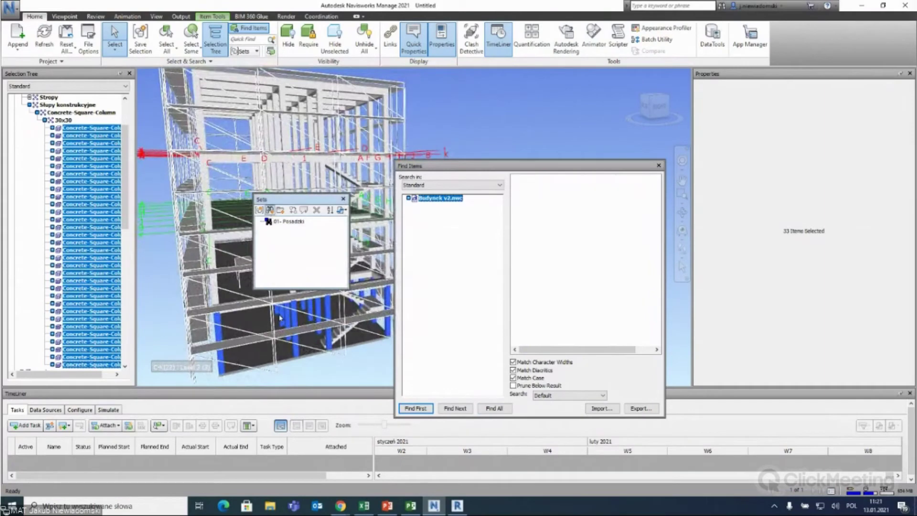
Save that search as a second set named '01- Słupy i schody'.
click(270, 211)
text(01-)
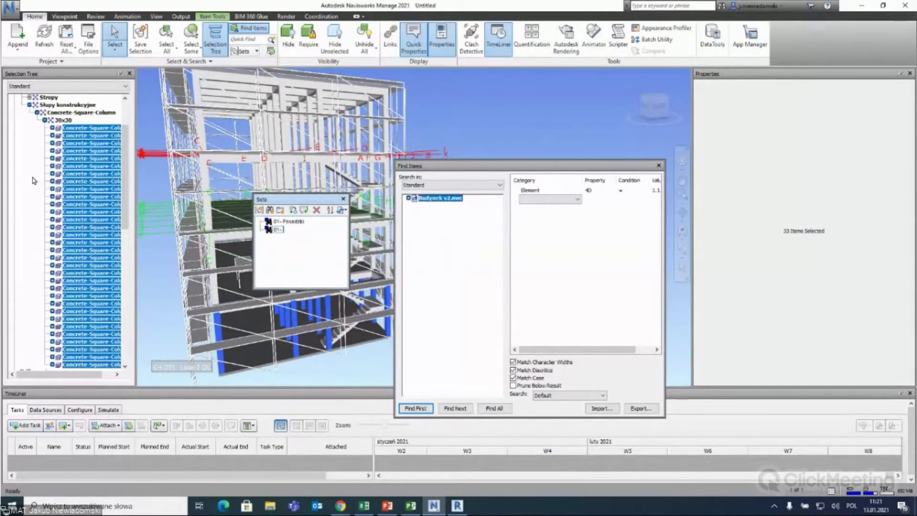
text( Słupy i schody)
click(297, 231)
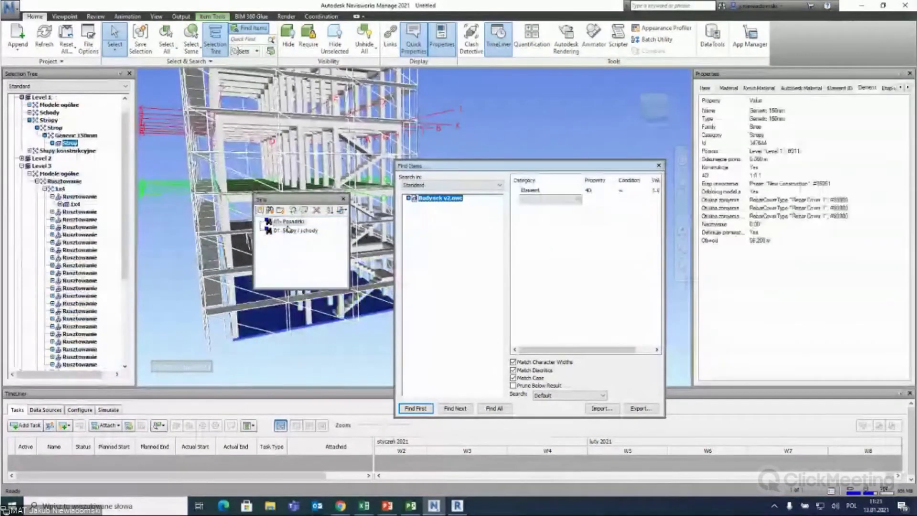
mouse_move(317, 330)
middle_down()
mouse_move(233, 319)
mouse_move(270, 328)
mouse_move(276, 314)
middle_up()
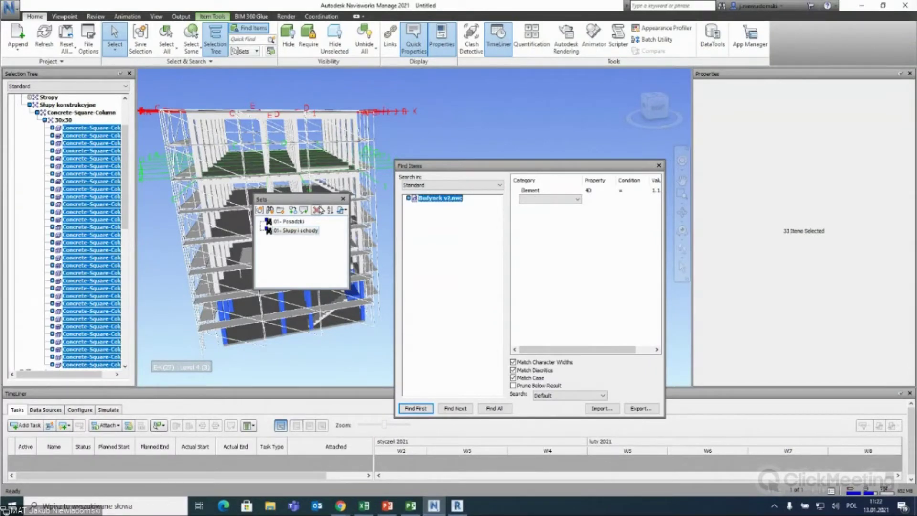
click(341, 210)
scroll(342, 183, up, 1)
Delete the '01- Słupy i schody' set from the Sets list.
scroll(346, 195, up, 1)
scroll(350, 206, up, 1)
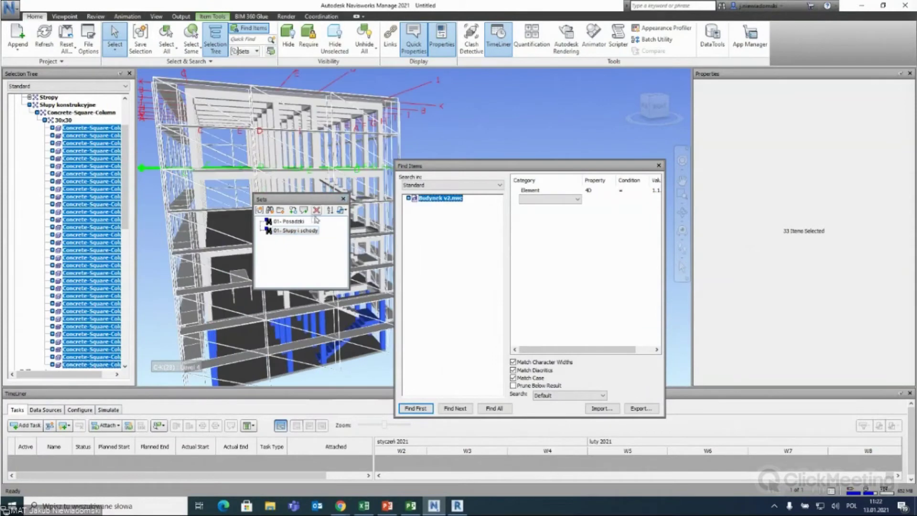
click(295, 223)
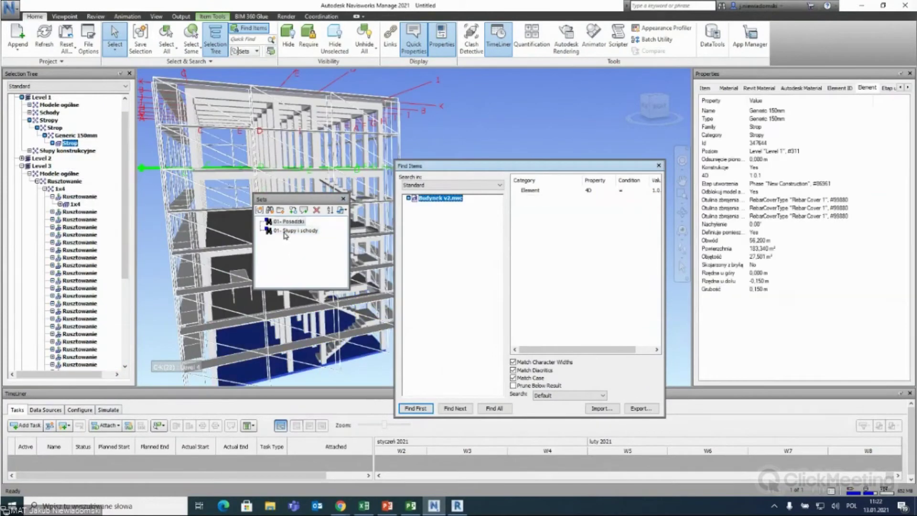
click(285, 231)
right_click(275, 231)
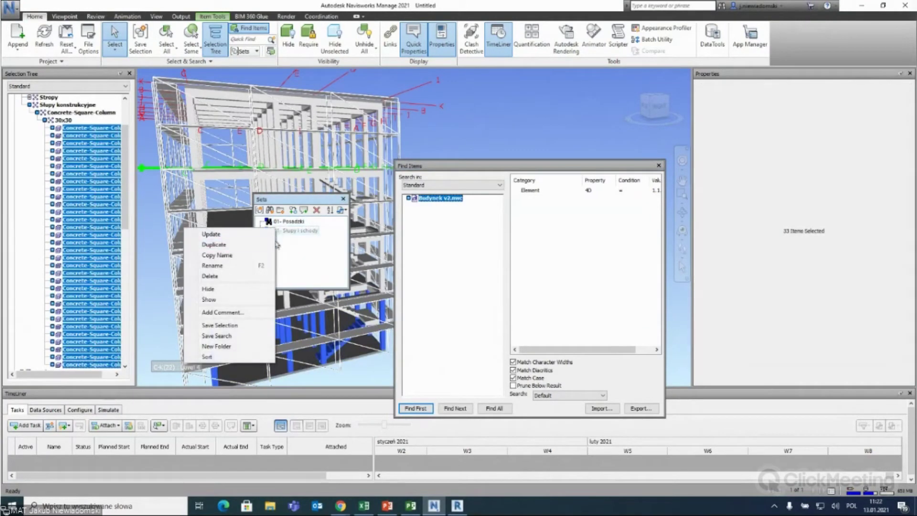
click(230, 276)
Remove the '01- Posadzki' set as well and close the Find Items dialog.
click(283, 224)
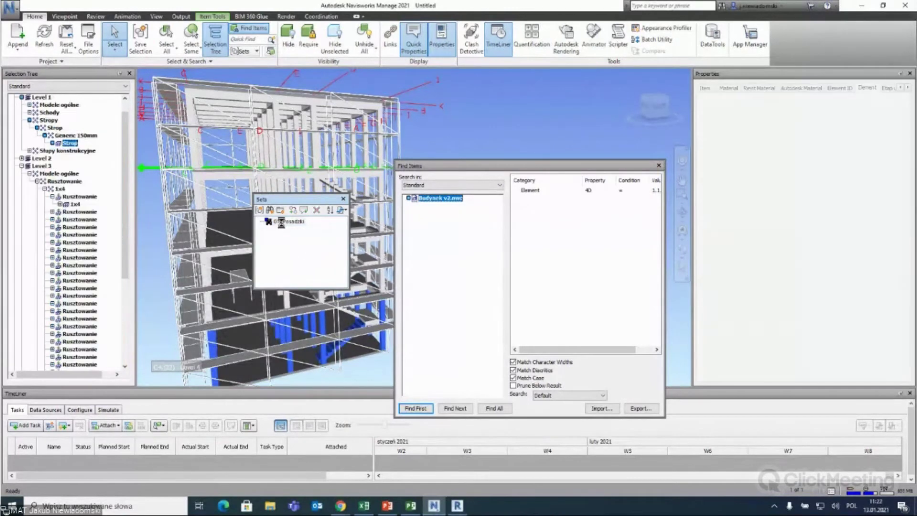
right_click(282, 225)
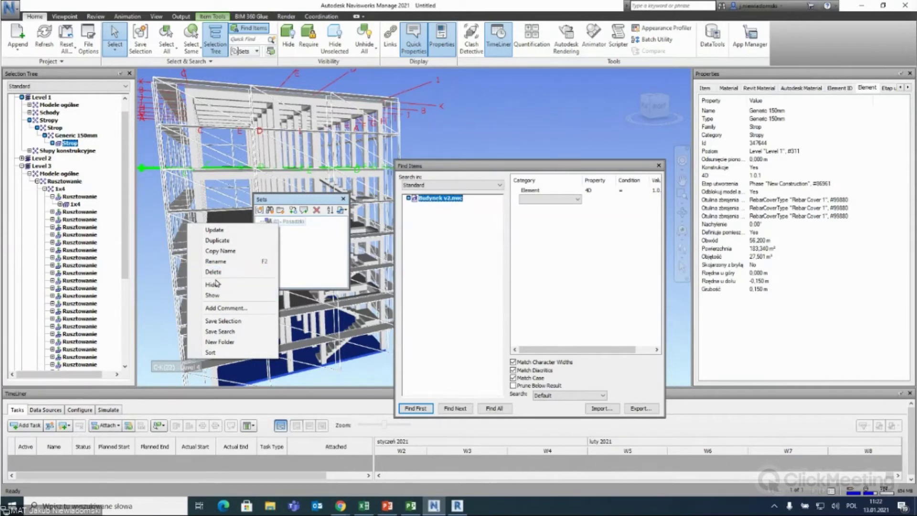
click(216, 283)
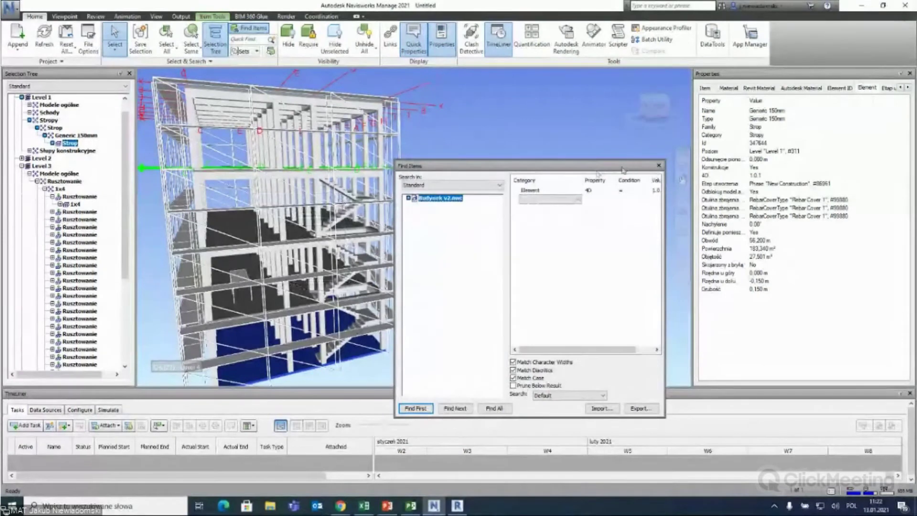
click(659, 166)
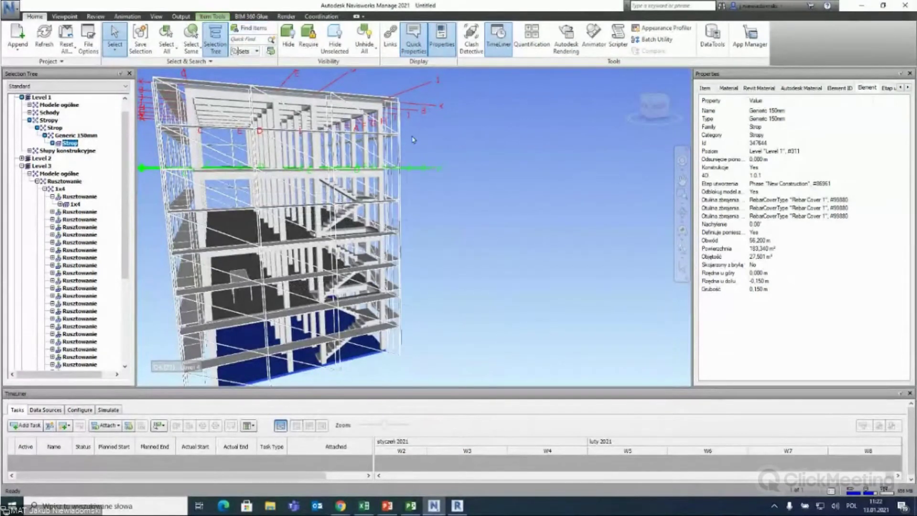
click(237, 53)
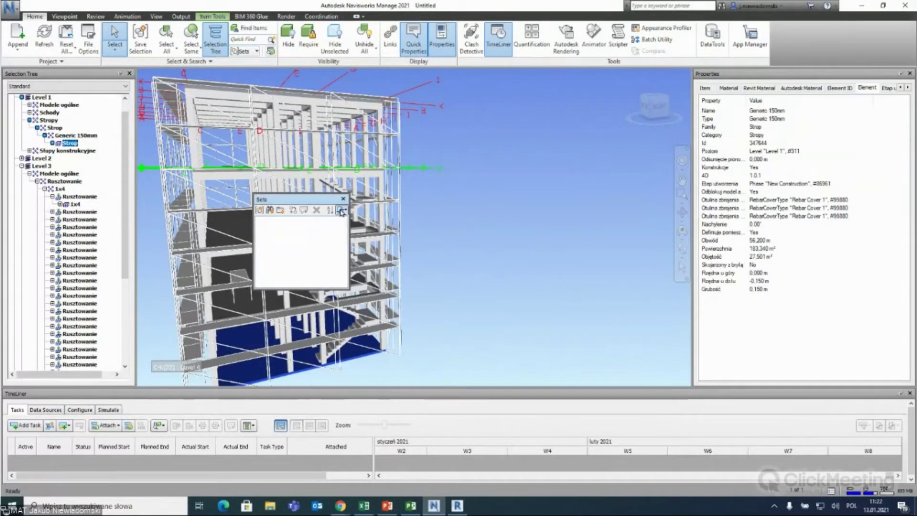
Import search sets from Sety Webinarium.xml, adding P1 - posadzka through P4 sets.
click(341, 211)
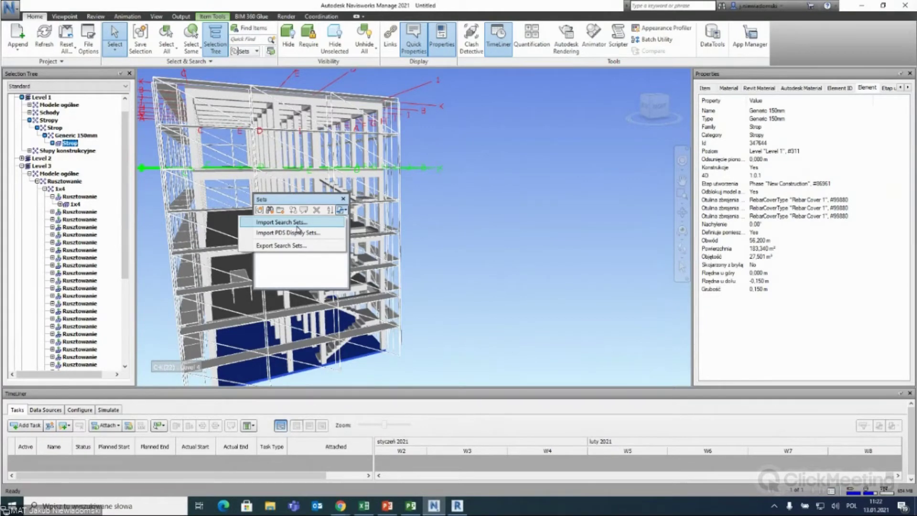
click(296, 223)
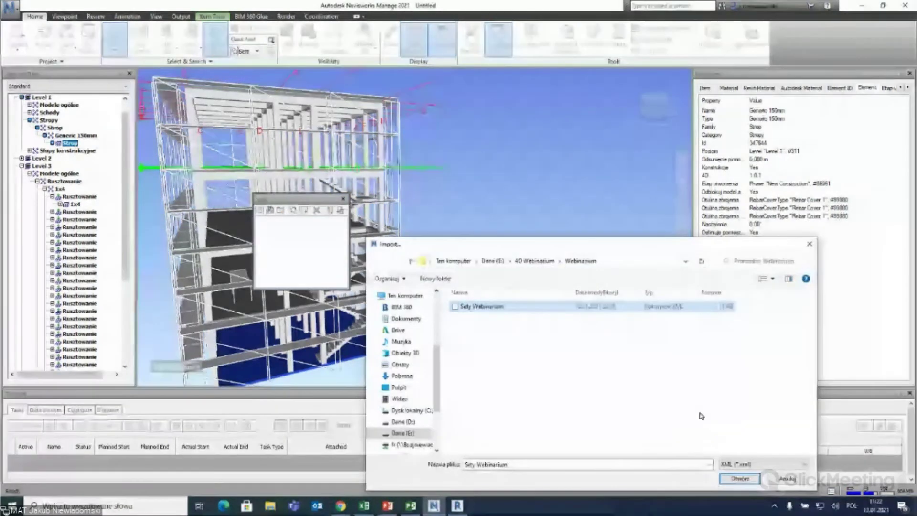
click(738, 479)
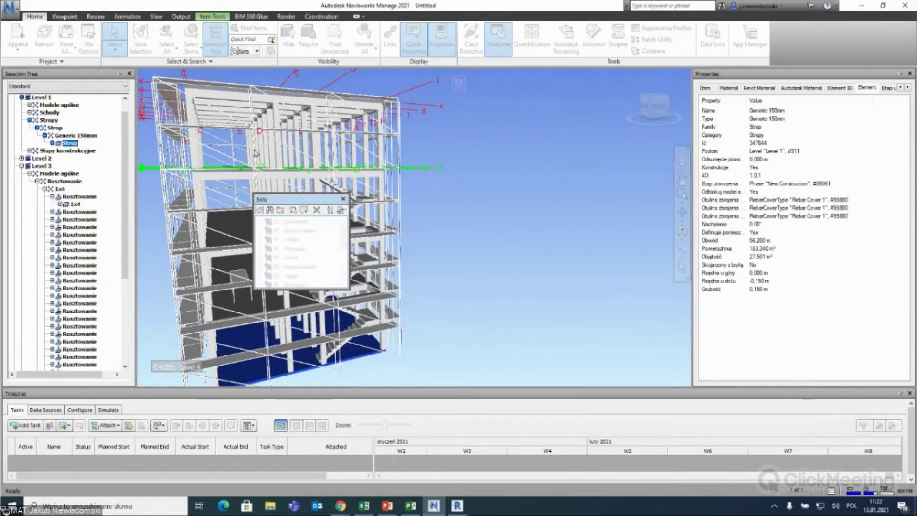
drag(275, 199, 241, 121)
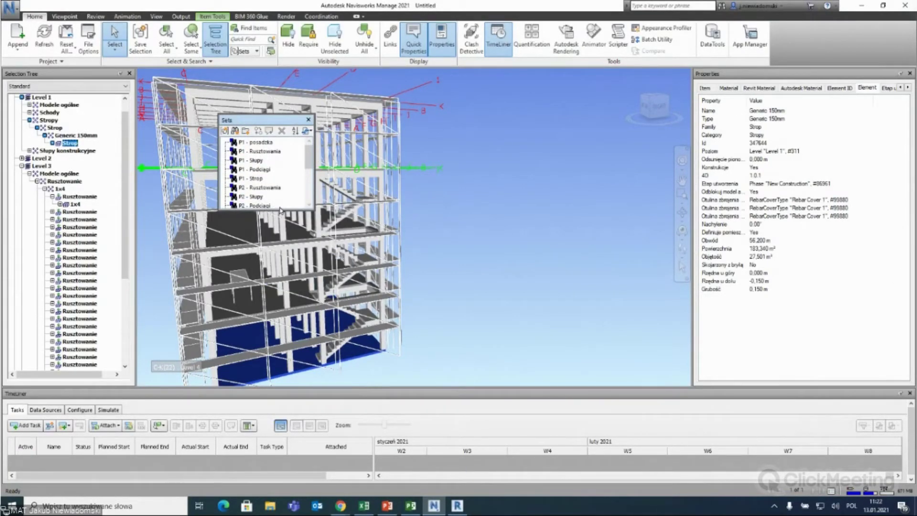
scroll(258, 187, down, 3)
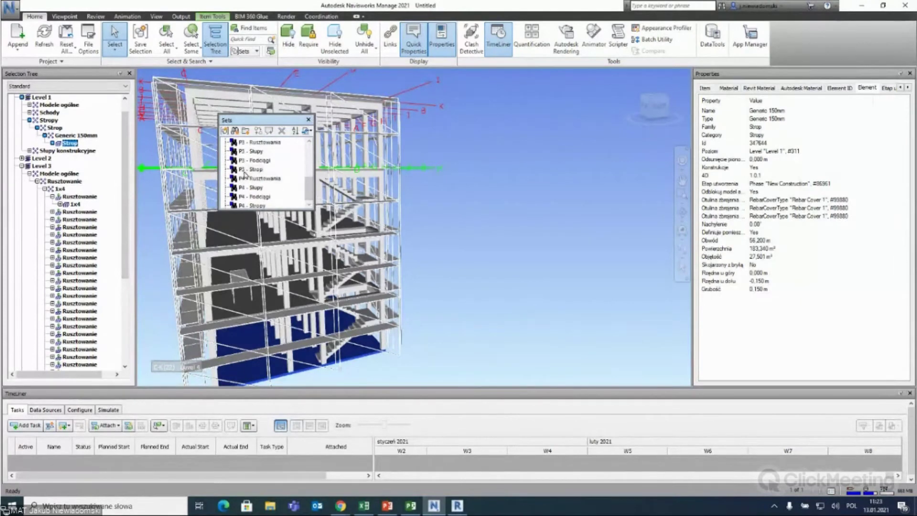
Check the selections of the P3 and P4 Strop, Rusztowania, Podciągi and Słupy sets.
click(272, 205)
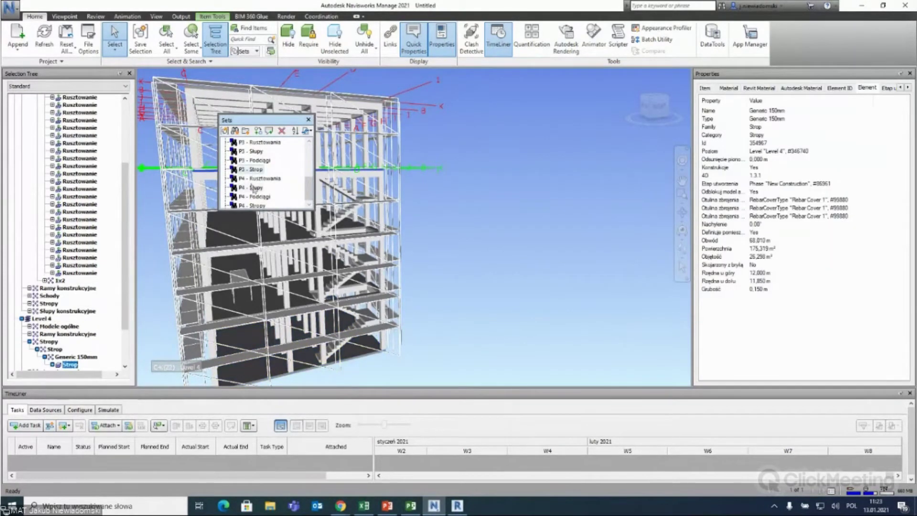
click(254, 188)
click(249, 146)
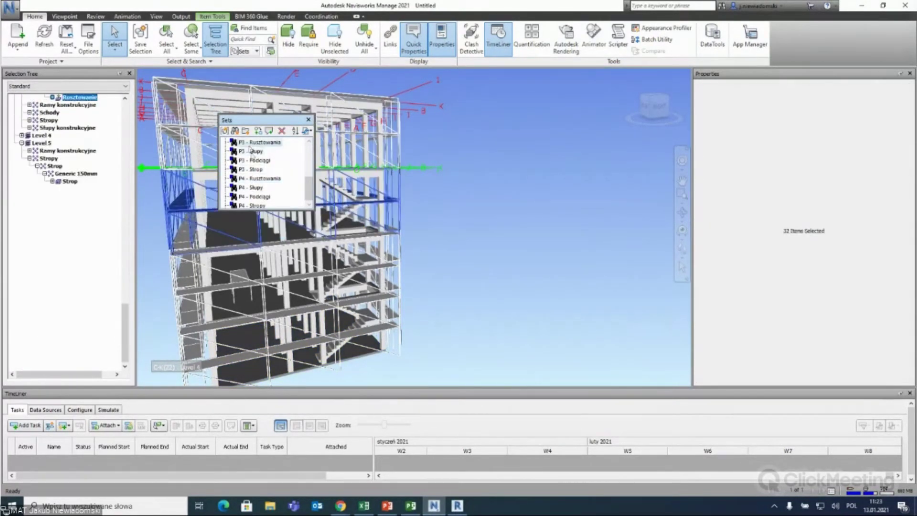
click(252, 171)
click(253, 197)
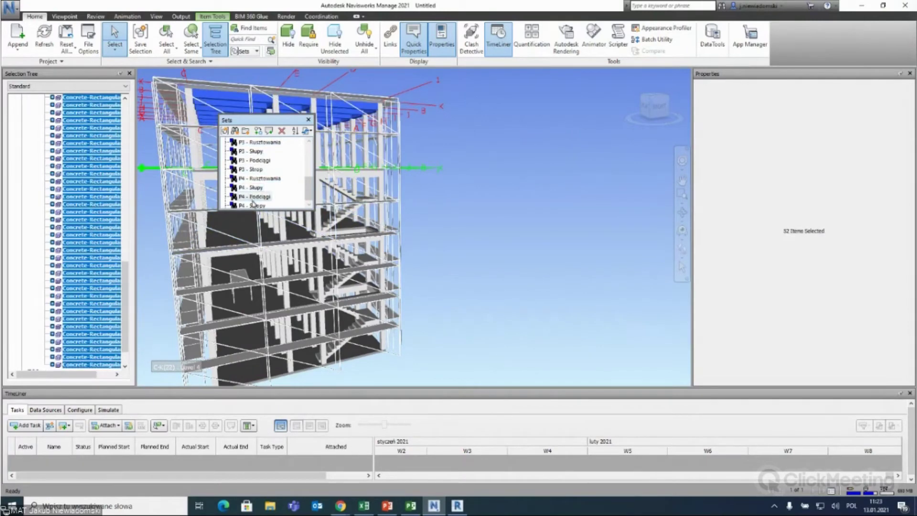
click(251, 188)
Compare the P3 - Słupy set's 4D 1.3.2 criteria in Find Items, then close it.
click(249, 28)
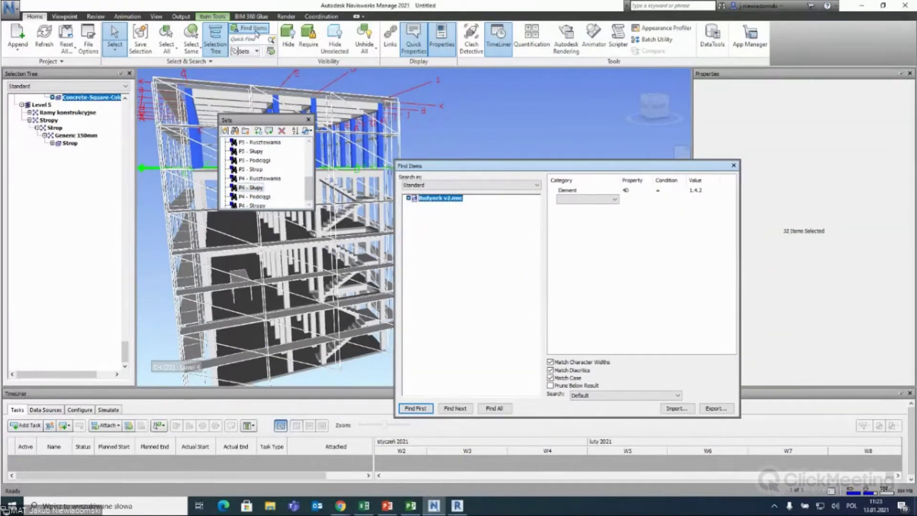
click(252, 151)
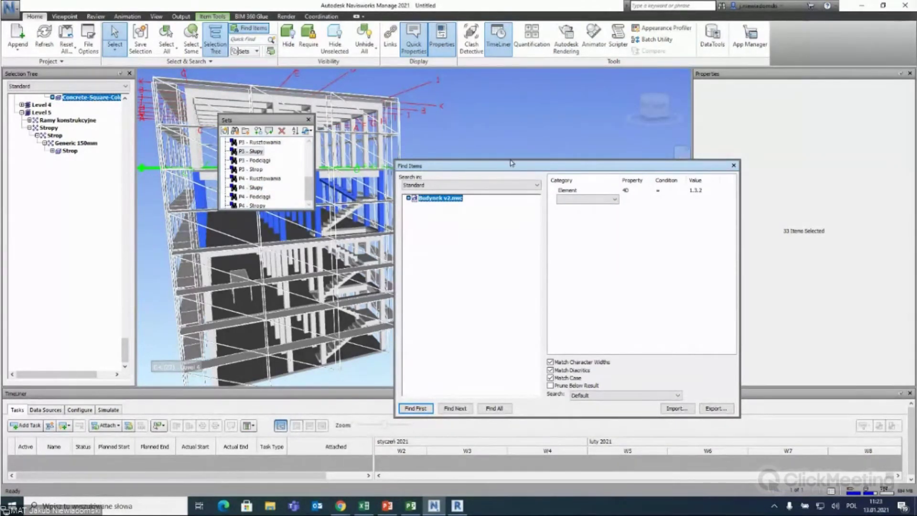
click(733, 165)
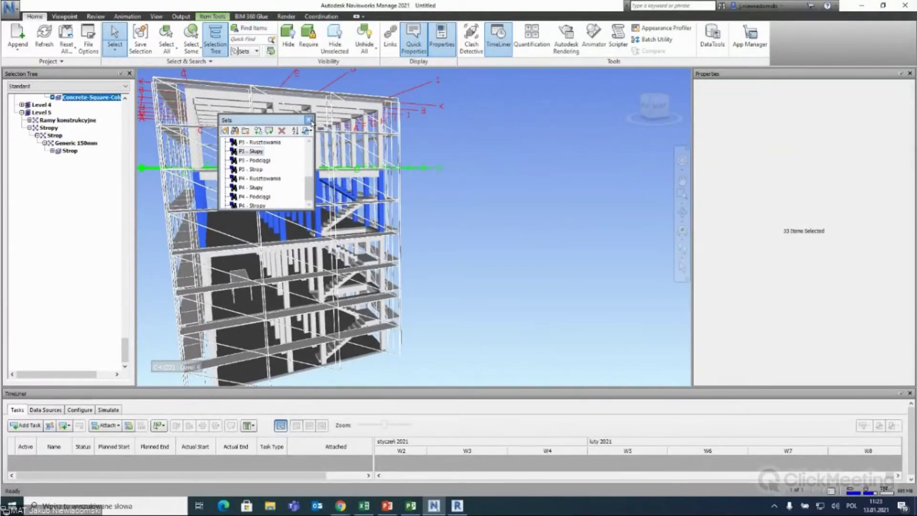
shift+middle_drag(396, 253, 549, 260)
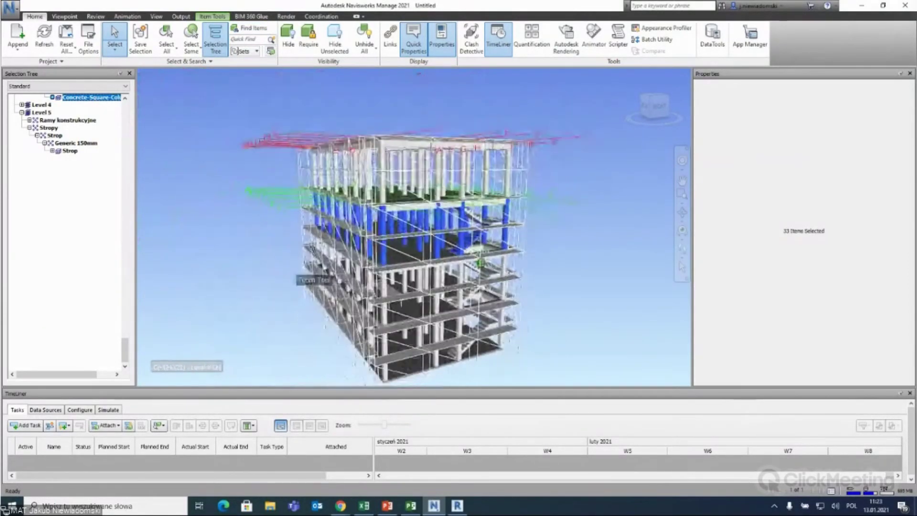
Switch the Selection Tree to the Sets view and enlarge the TimeLiner panel.
click(28, 87)
click(14, 114)
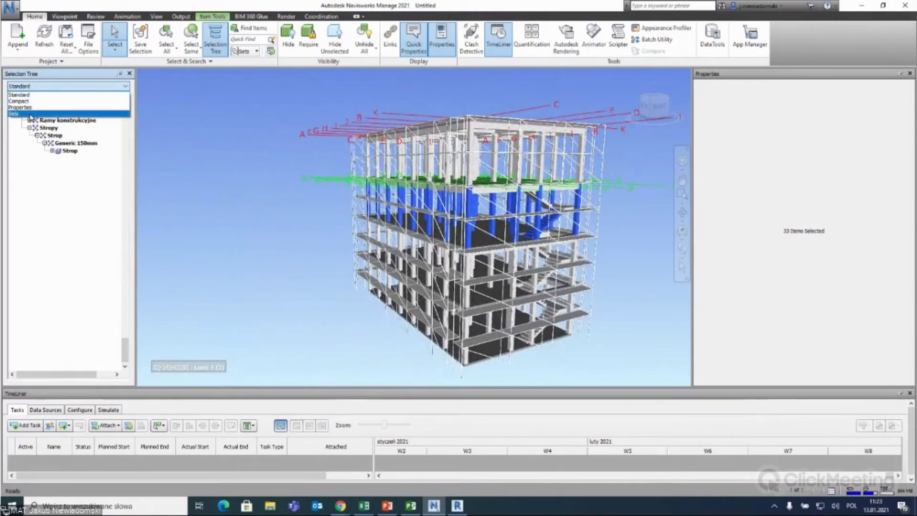
mouse_move(253, 144)
shift+middle_down()
mouse_move(334, 167)
mouse_move(294, 239)
mouse_move(161, 255)
shift+middle_up()
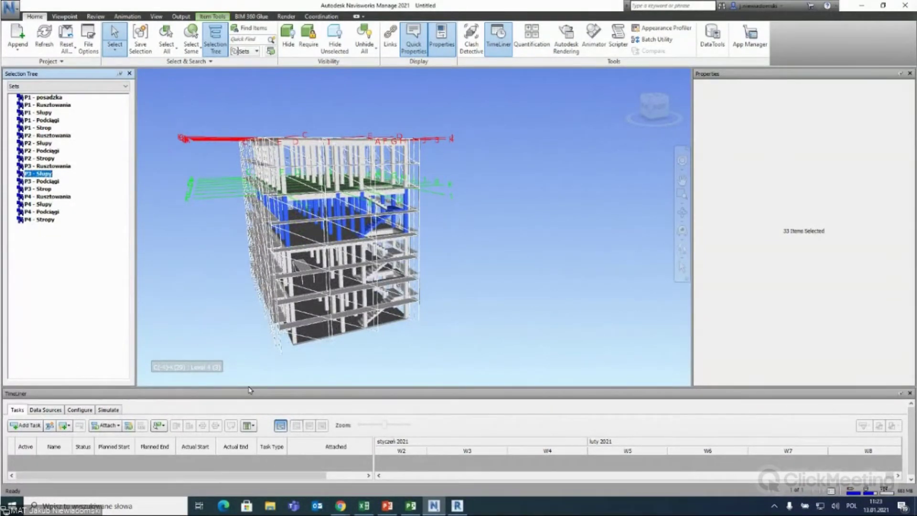
drag(249, 389, 249, 325)
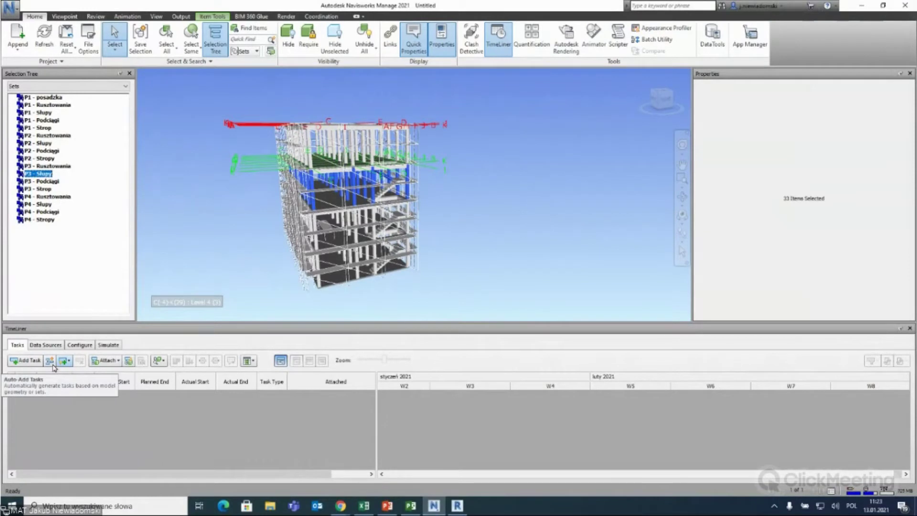
click(64, 360)
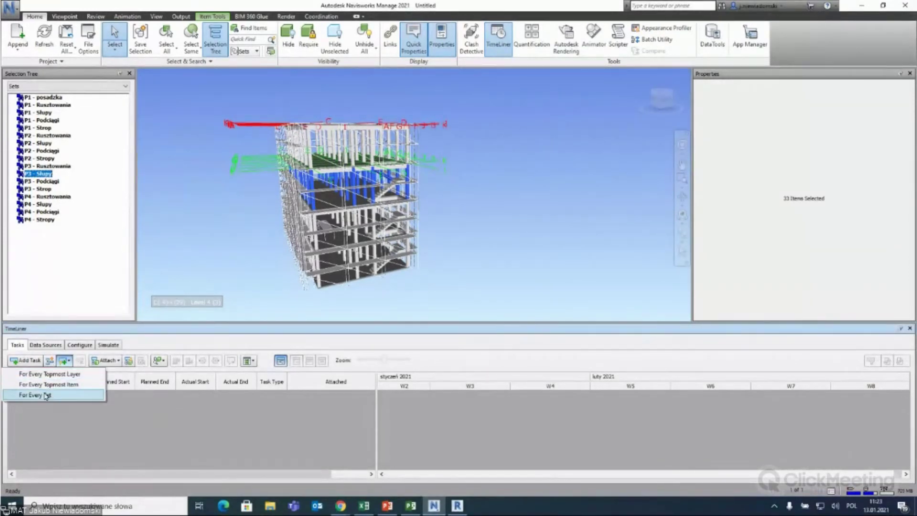
Clear the selection, check the P1 sets, and auto-add a TimeLiner task for every set.
click(85, 292)
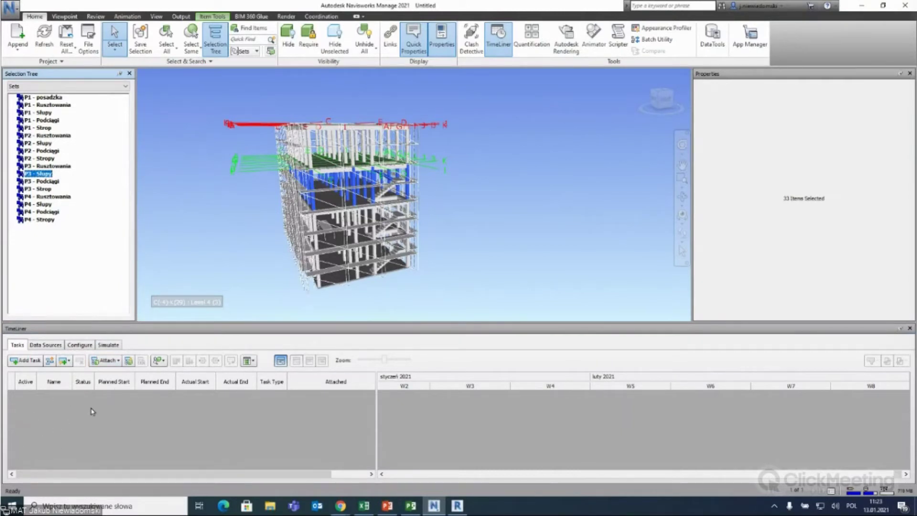
key(Escape)
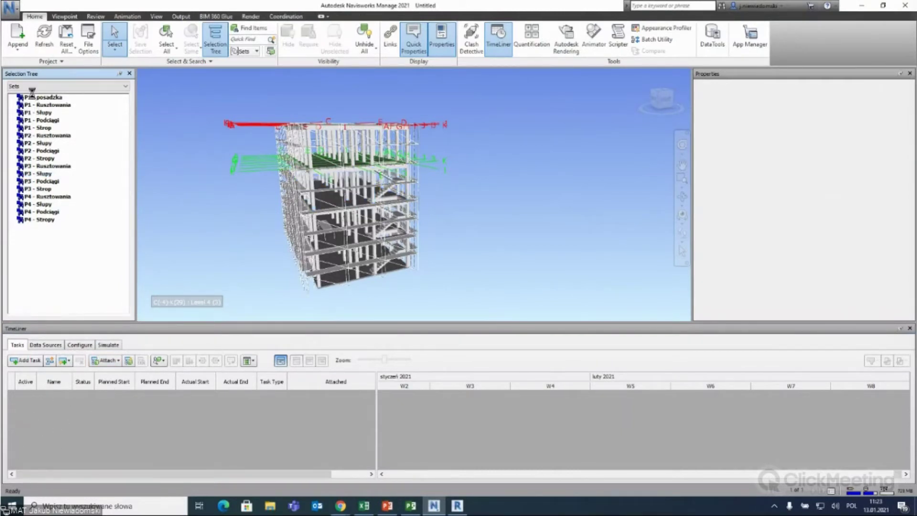
click(30, 105)
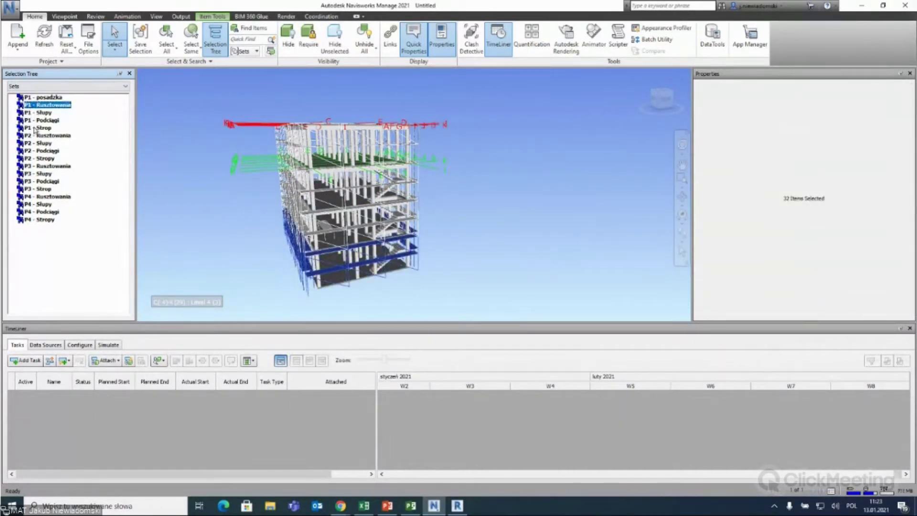
click(38, 98)
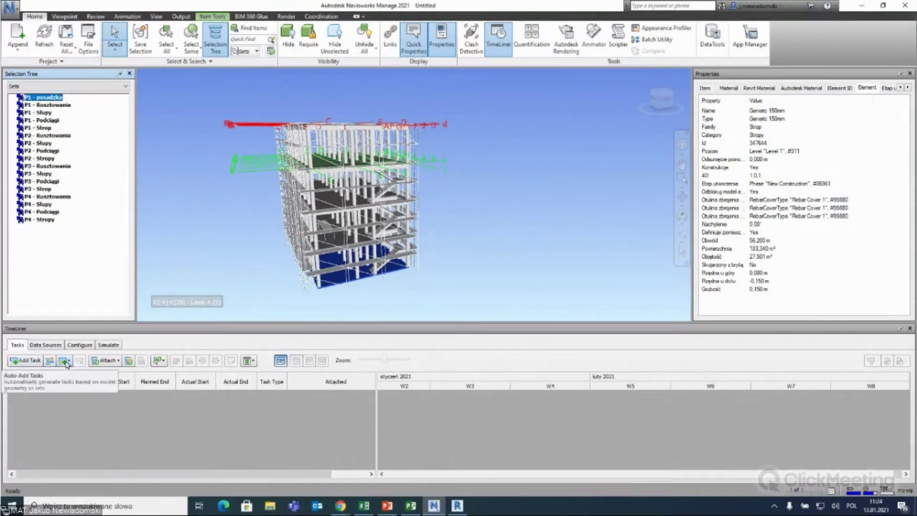
click(66, 362)
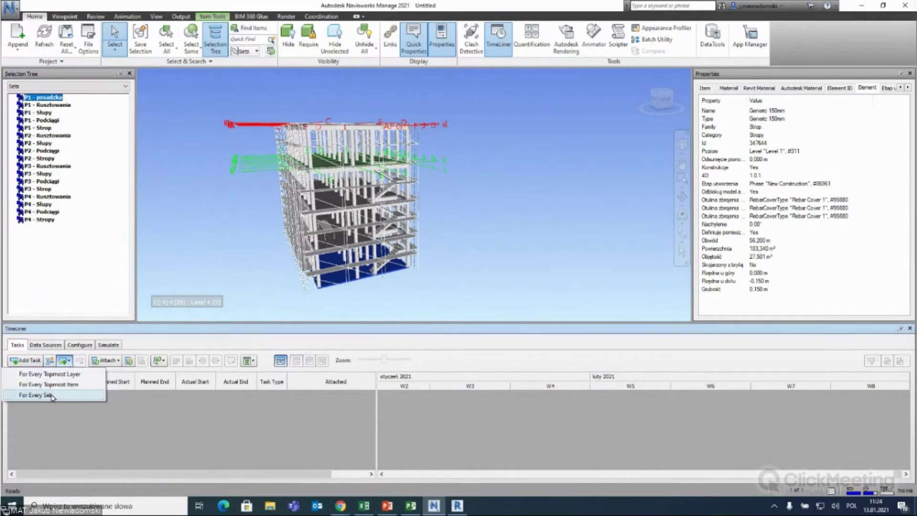
click(53, 396)
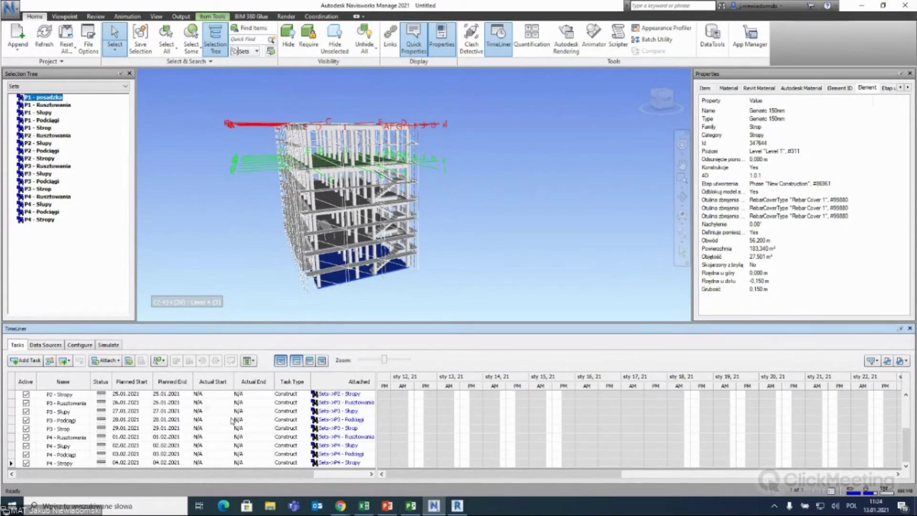
Step through P4 - Stropy's Planned End and Actual Start cells in the task list.
key(Tab)
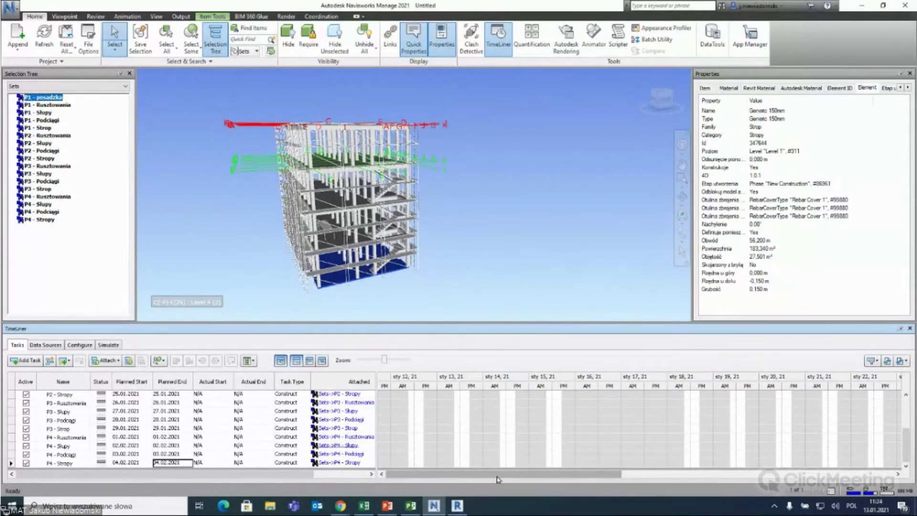
drag(500, 477, 511, 477)
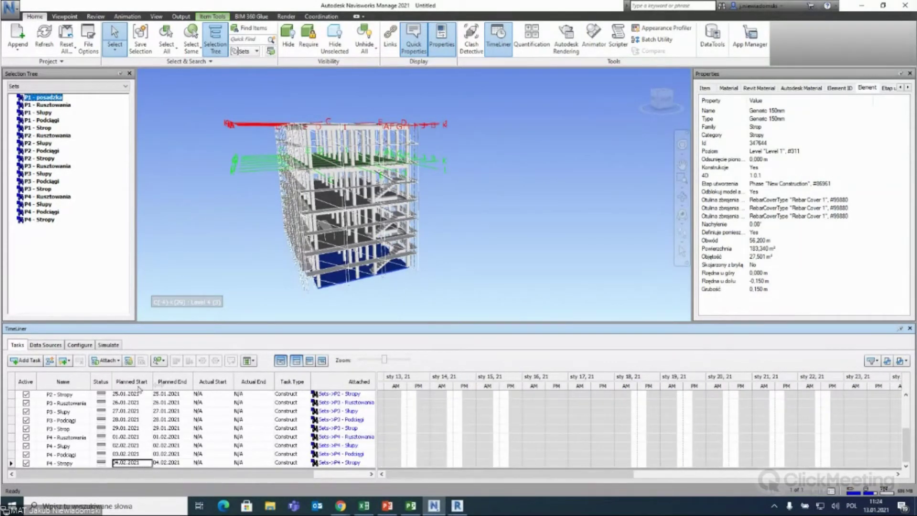
key(Tab)
key(Tab)
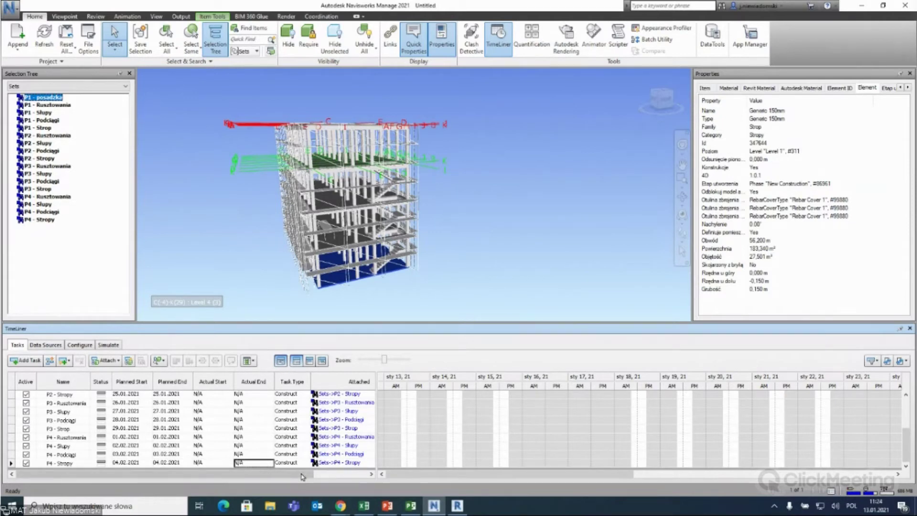
drag(302, 476, 356, 477)
Add a test task with the P4 - Rusztowania set attached, then delete it.
click(282, 411)
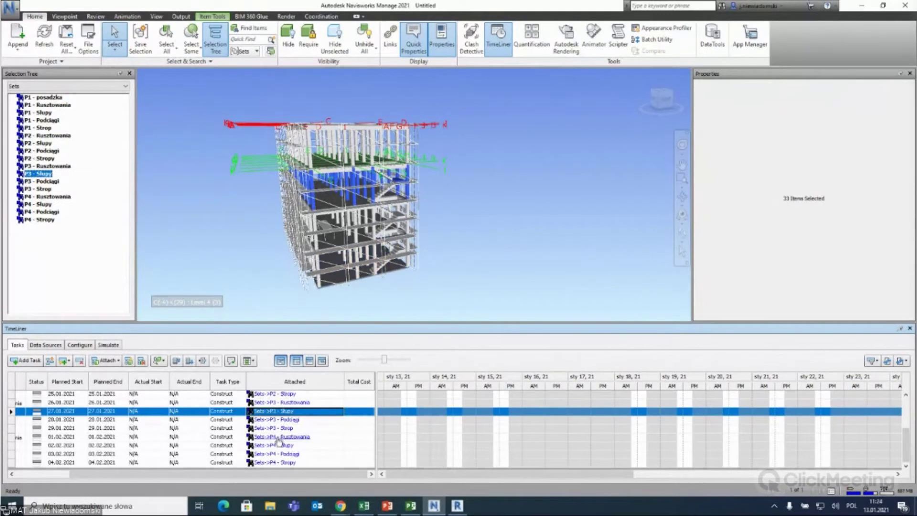
click(220, 242)
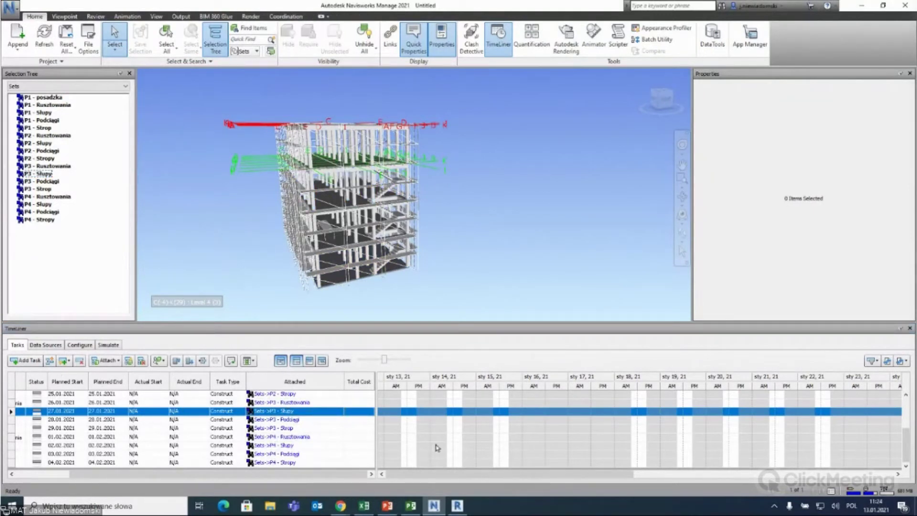
click(32, 362)
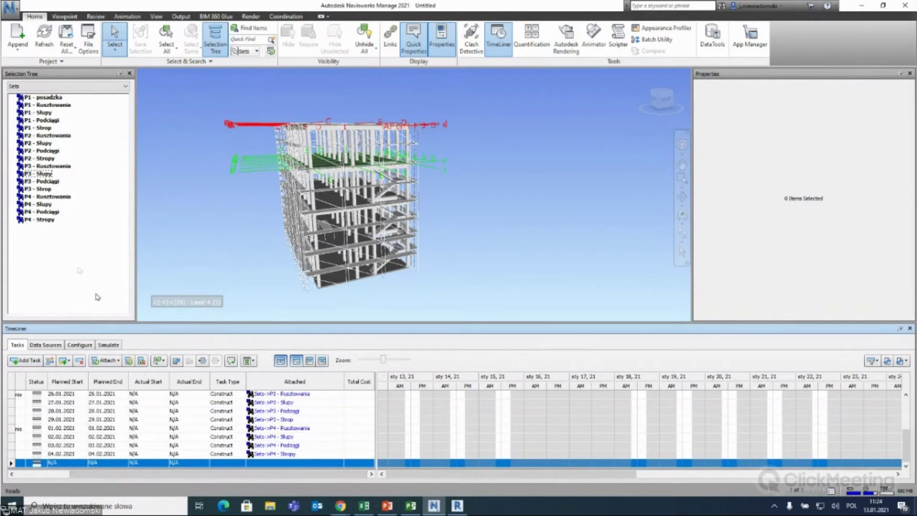
drag(30, 196, 268, 463)
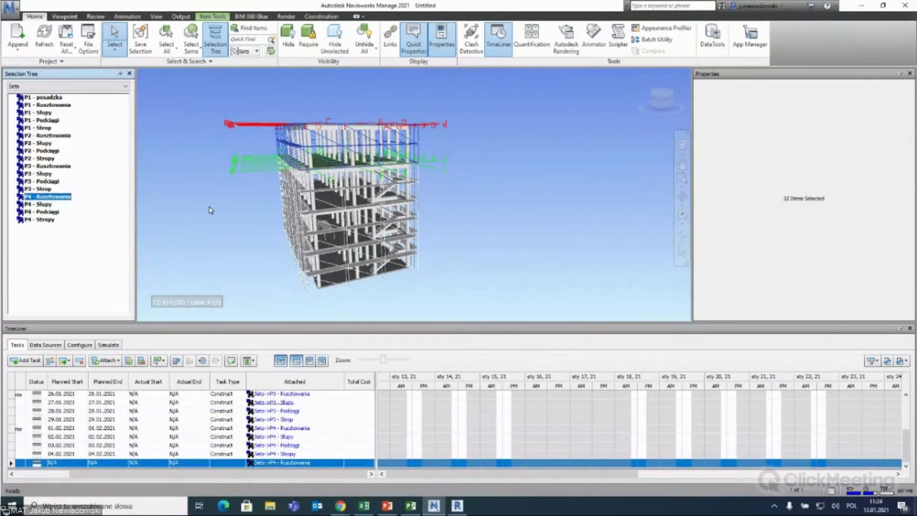
click(205, 269)
mouse_move(194, 228)
shift+middle_down()
mouse_move(230, 221)
mouse_move(253, 243)
shift+middle_up()
drag(169, 474, 115, 477)
key(Delete)
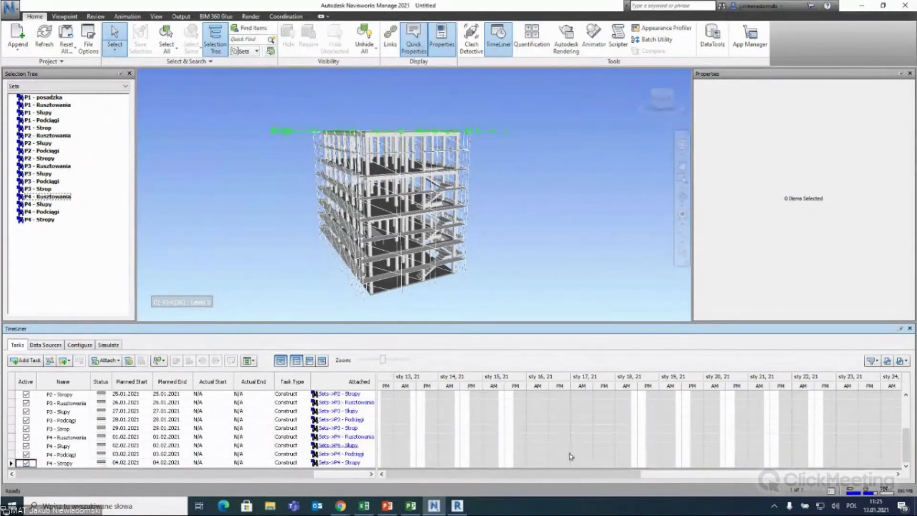
Zoom the Gantt timescale out to whole days and scroll to the later dates.
drag(381, 360, 359, 360)
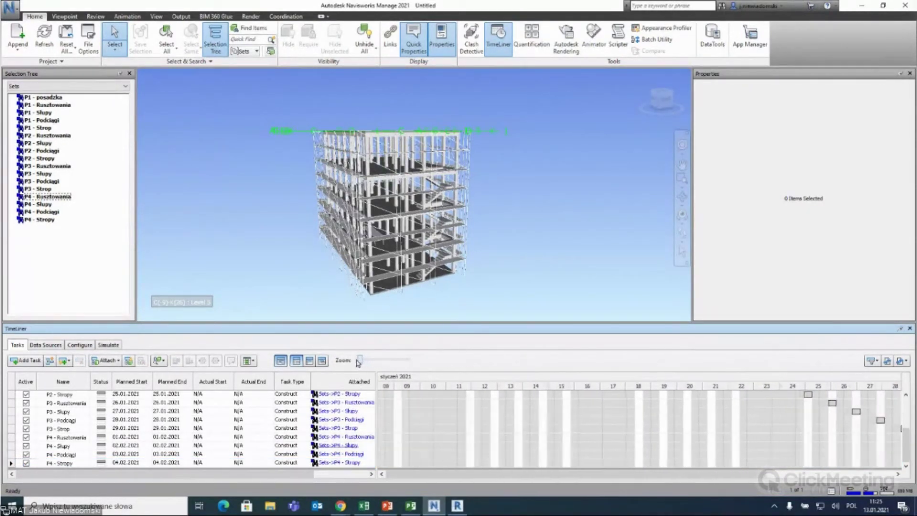
click(508, 474)
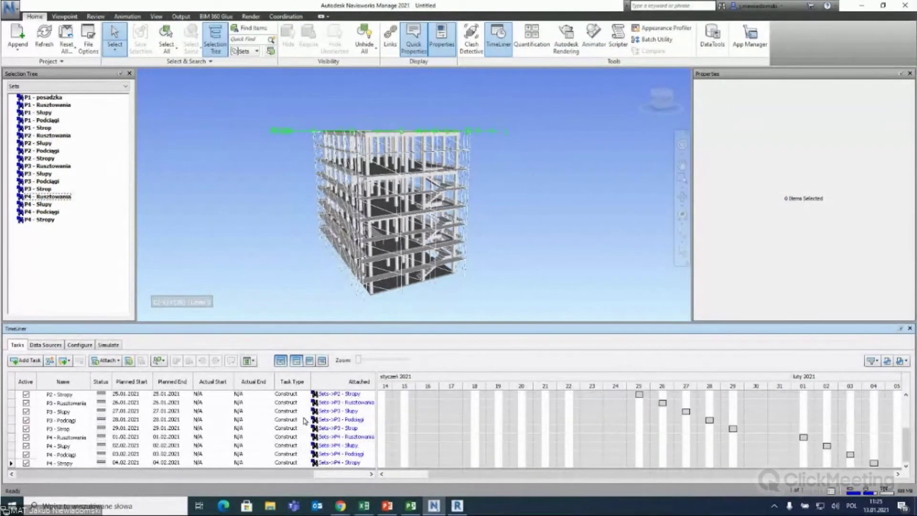
drag(197, 475, 185, 474)
Review the Configure task-type appearances, then back in Tasks select P2 - Stropy.
click(79, 345)
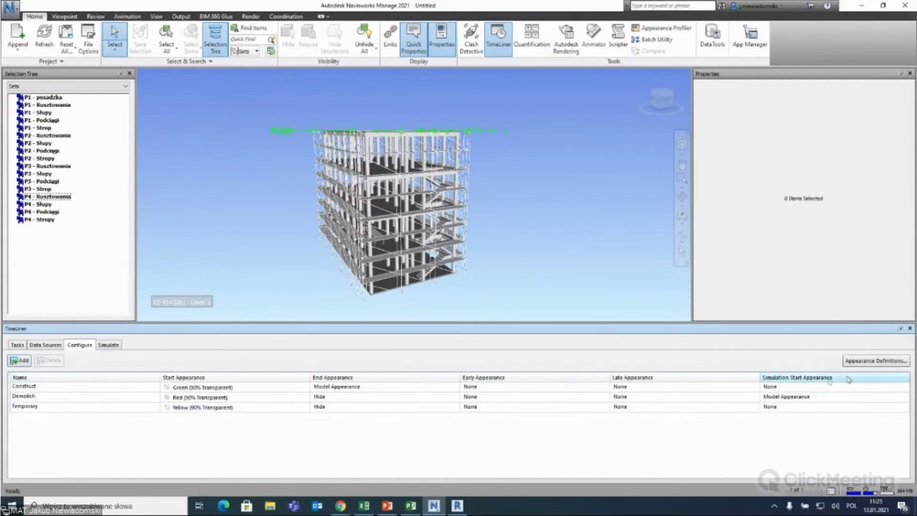
click(17, 344)
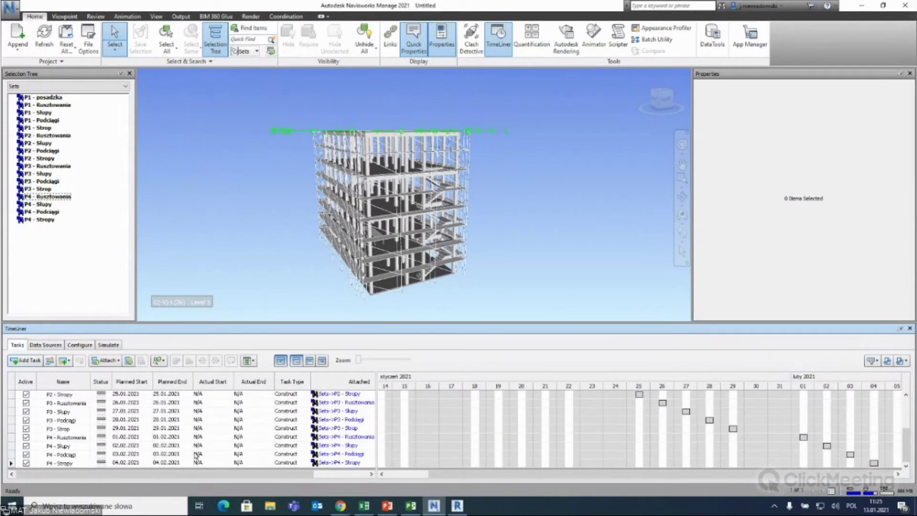
drag(285, 467, 298, 423)
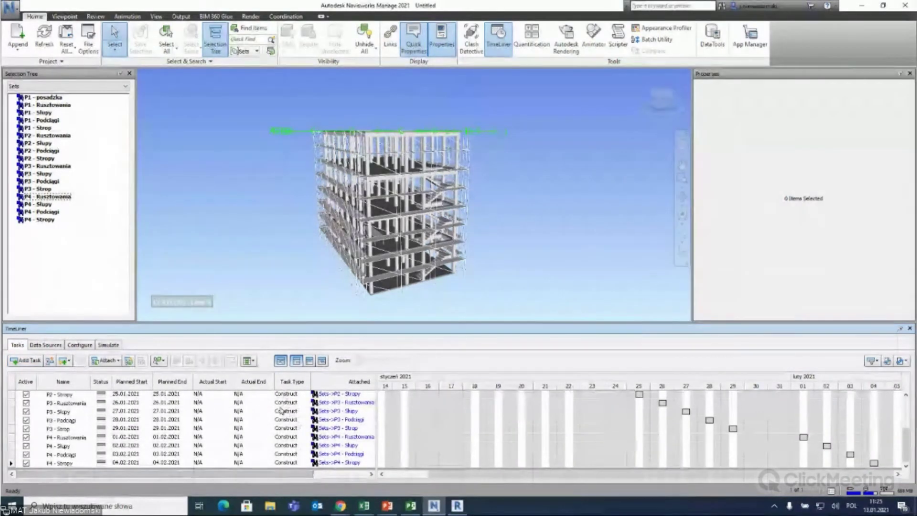
click(300, 394)
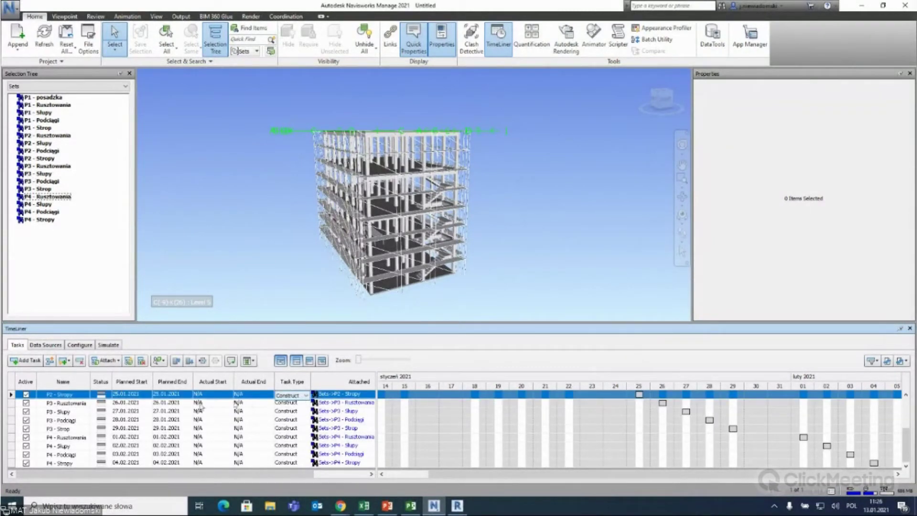
Set the P3 and P4 - Rusztowania task types to Temporary.
click(59, 406)
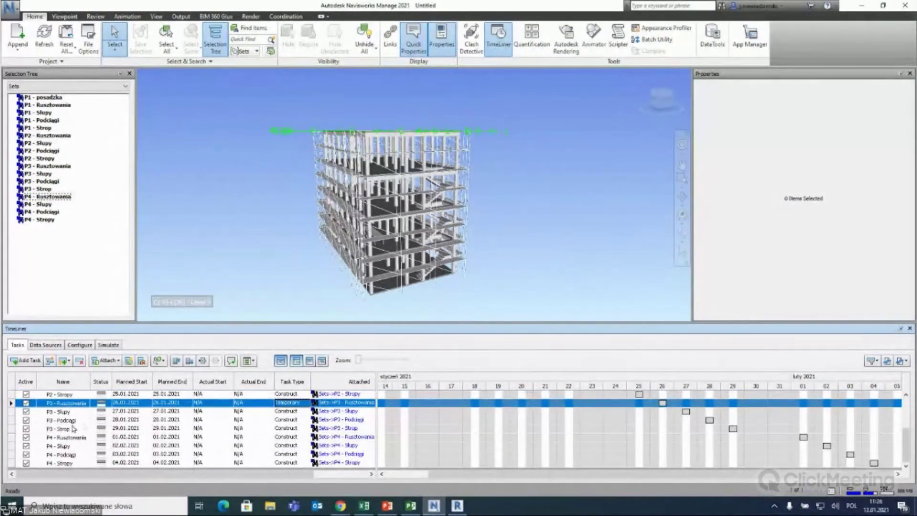
click(60, 438)
click(302, 438)
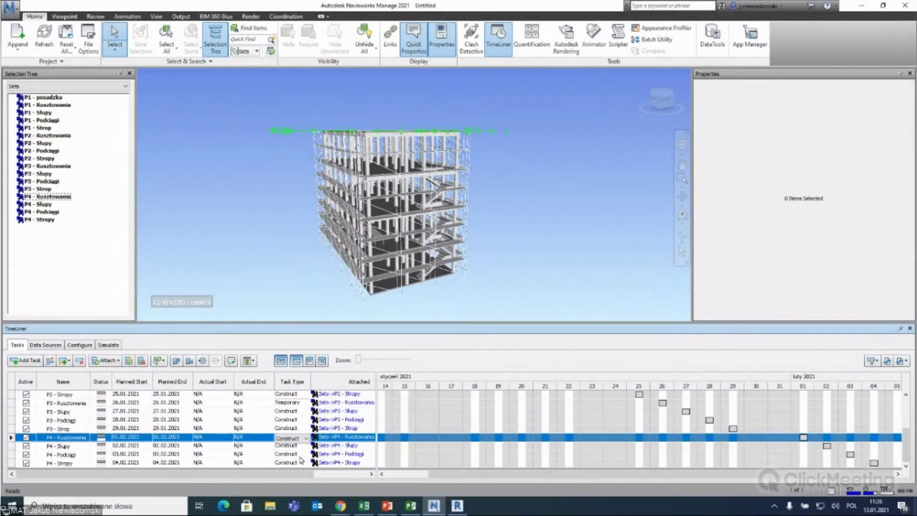
click(306, 439)
click(295, 463)
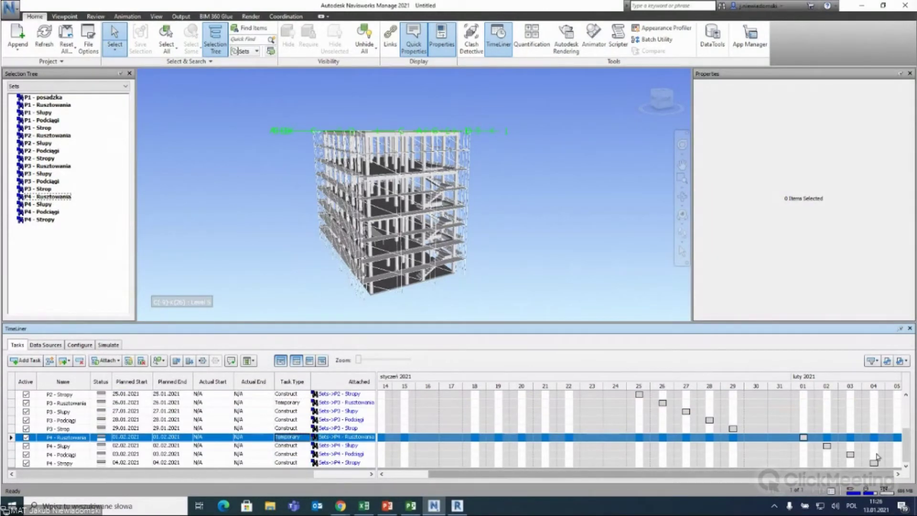
drag(906, 444, 906, 371)
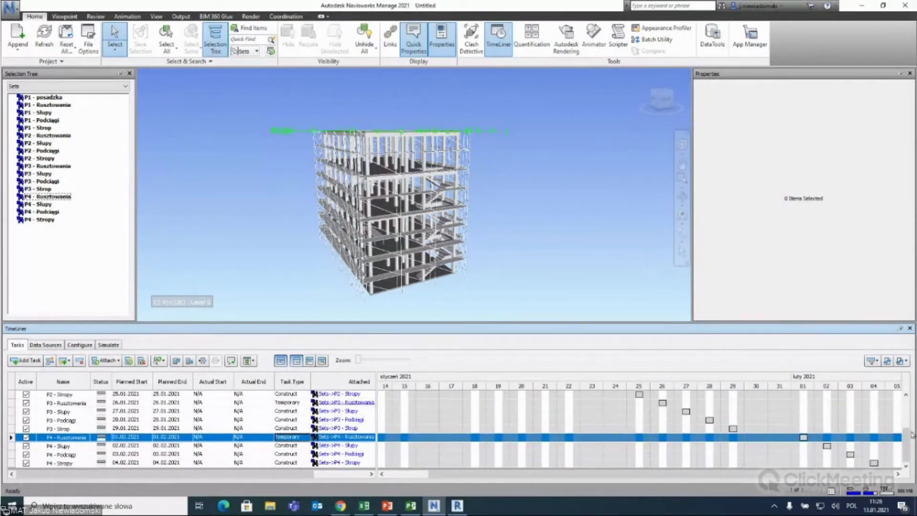
key(shift+Up)
key(shift+Up)
key(shift+Up)
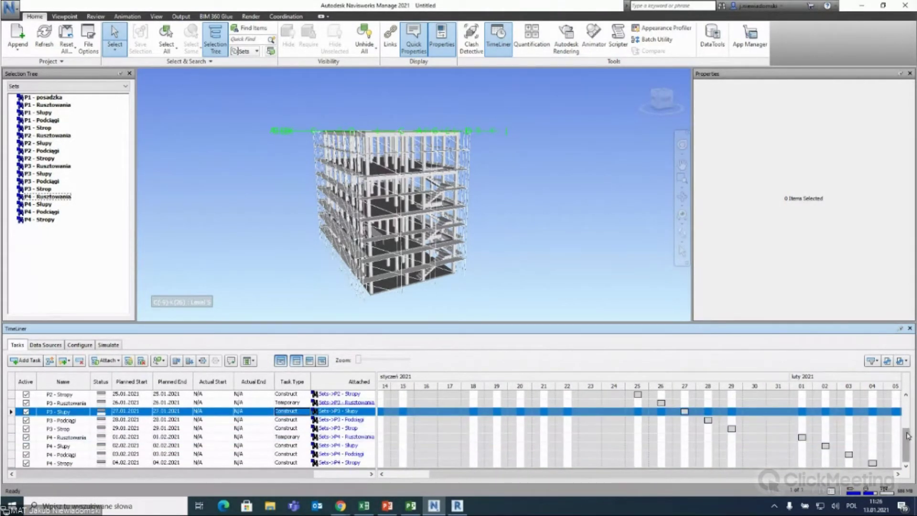
scroll(904, 429, up, 3)
Set the P1 and P2 - Rusztowania task types to Temporary.
click(67, 402)
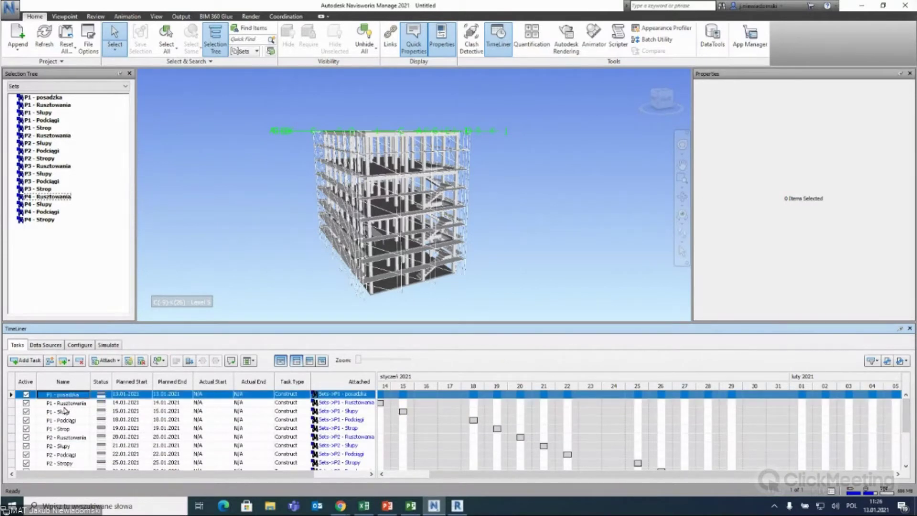
click(289, 403)
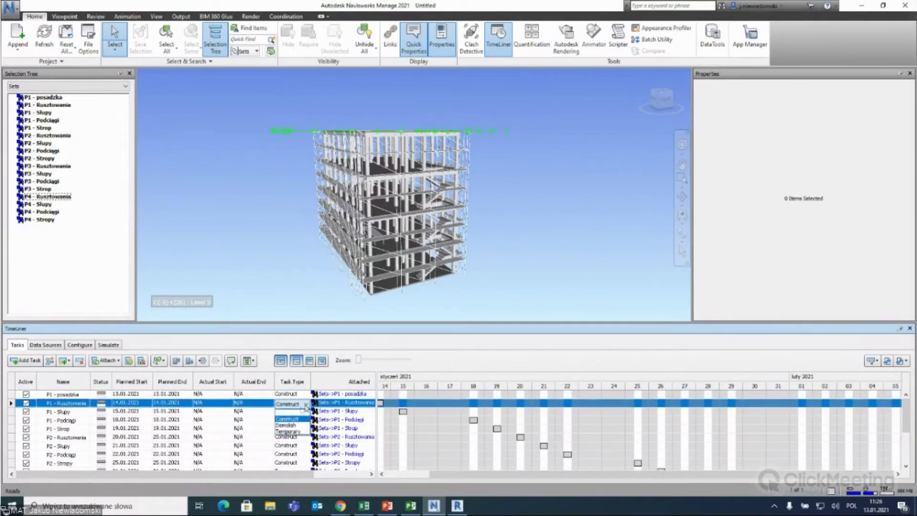
click(294, 431)
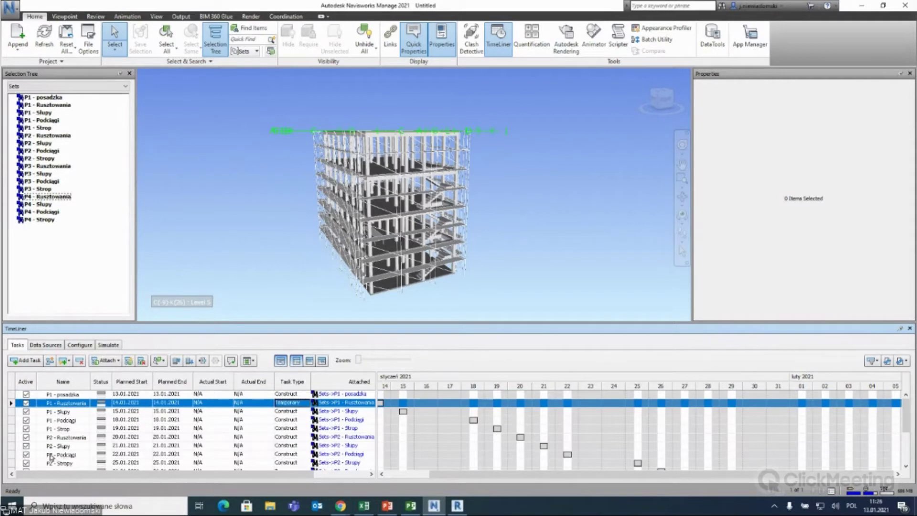
click(58, 438)
click(293, 438)
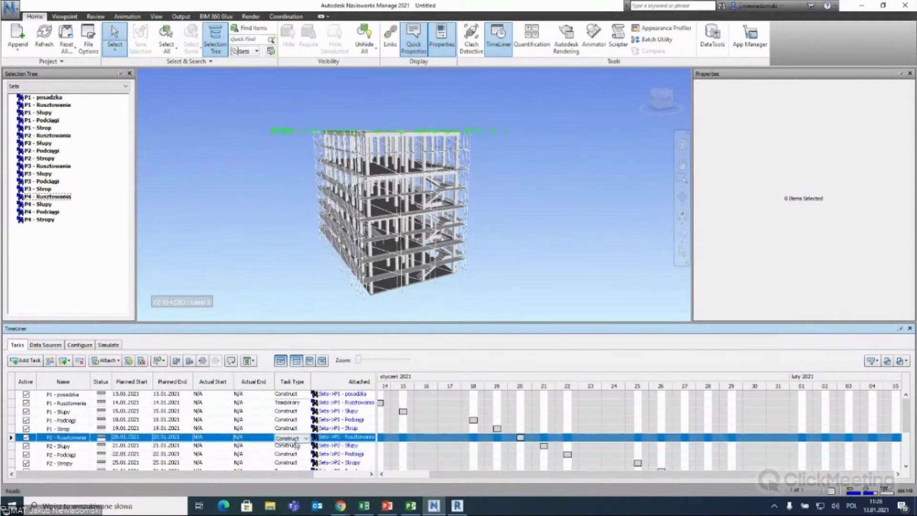
click(304, 438)
click(292, 466)
scroll(891, 430, down, 3)
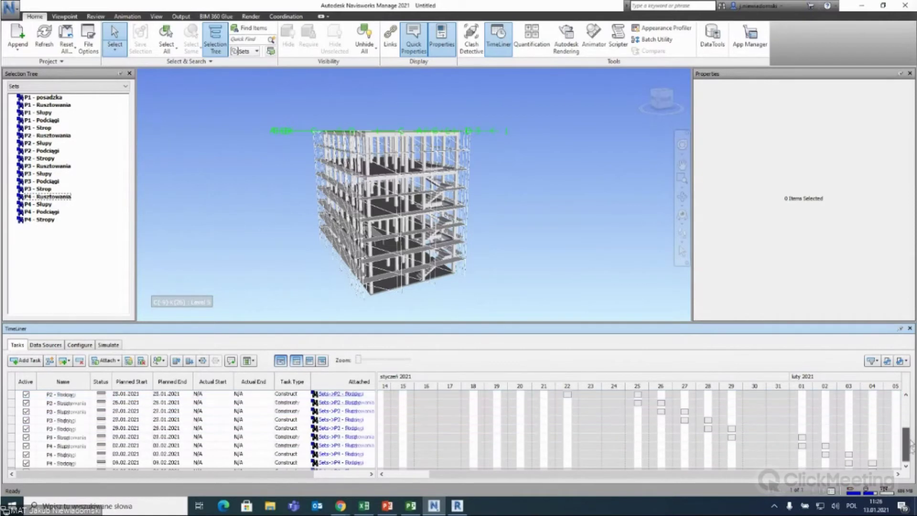
click(108, 345)
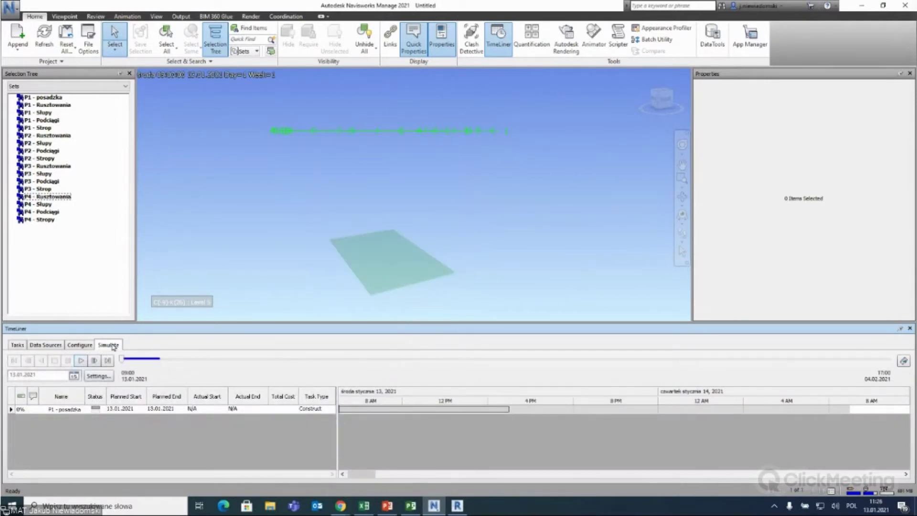
Play the simulation to 04.02.2021 and orbit around the finished frame down onto the roof slab.
click(88, 364)
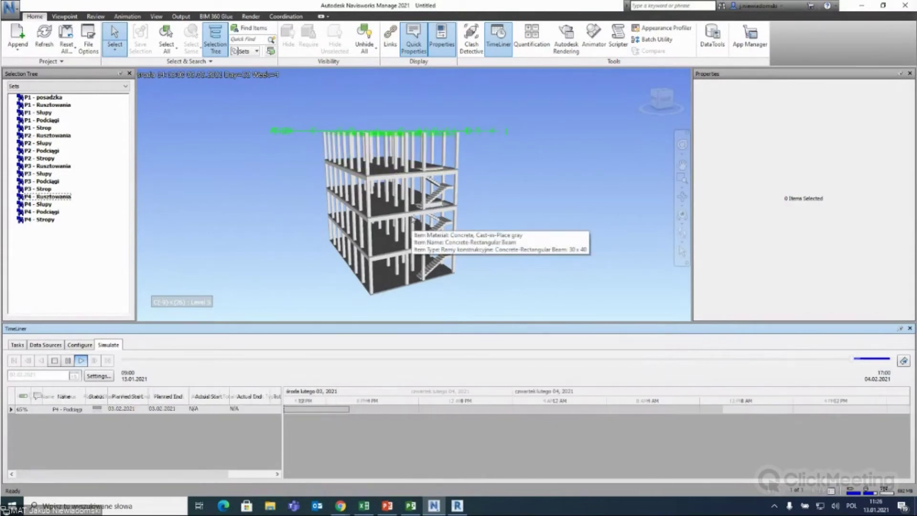
mouse_move(413, 206)
shift+middle_down()
mouse_move(361, 225)
mouse_move(362, 191)
mouse_move(393, 262)
mouse_move(355, 222)
mouse_move(378, 205)
mouse_move(362, 221)
shift+middle_up()
mouse_move(359, 274)
shift+middle_down()
mouse_move(391, 264)
mouse_move(319, 275)
shift+middle_up()
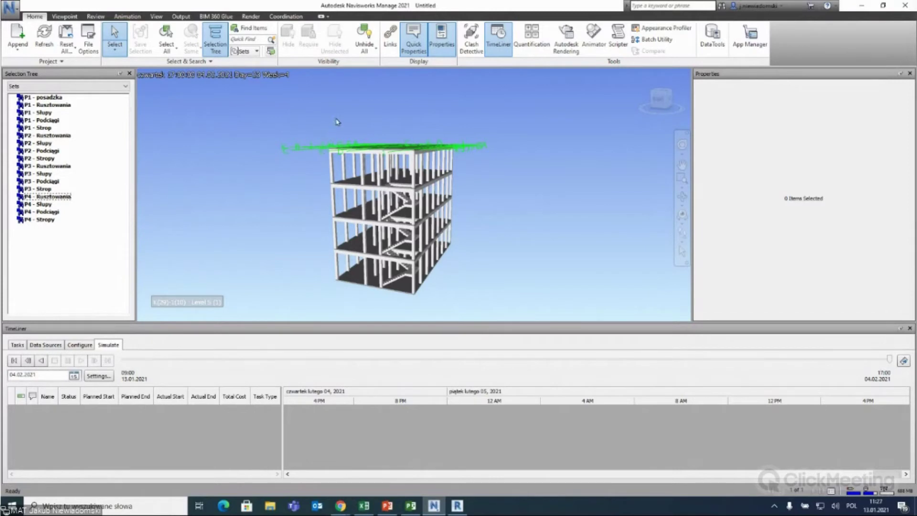
shift+middle_drag(337, 122, 323, 132)
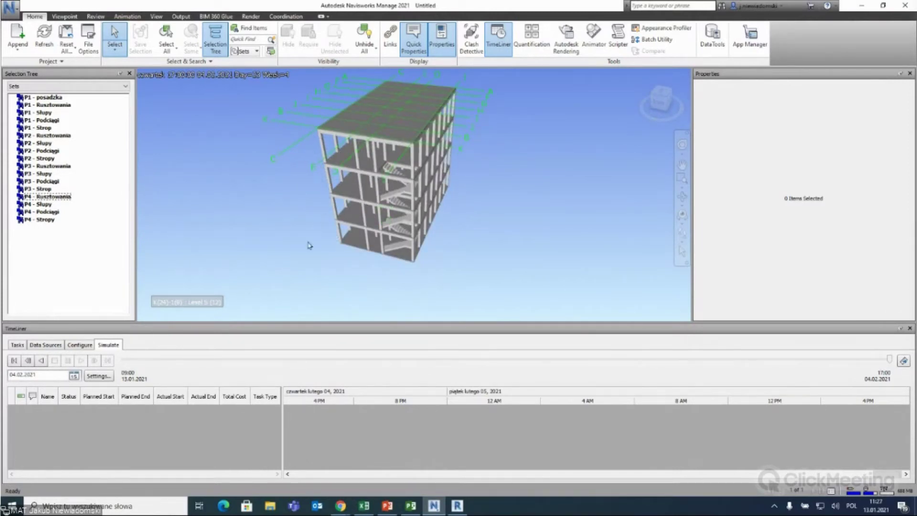
Set P4 - Rusztowania's planned end to 05.03.2021.
click(17, 345)
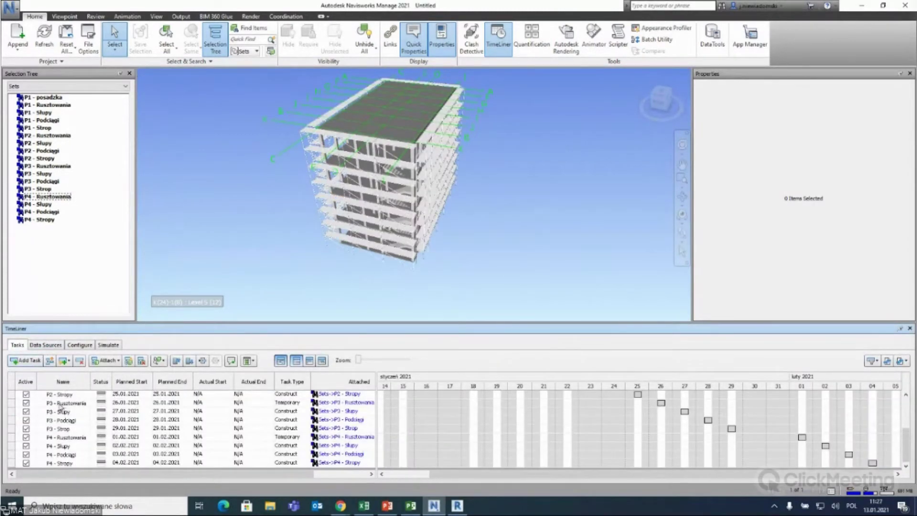
click(57, 404)
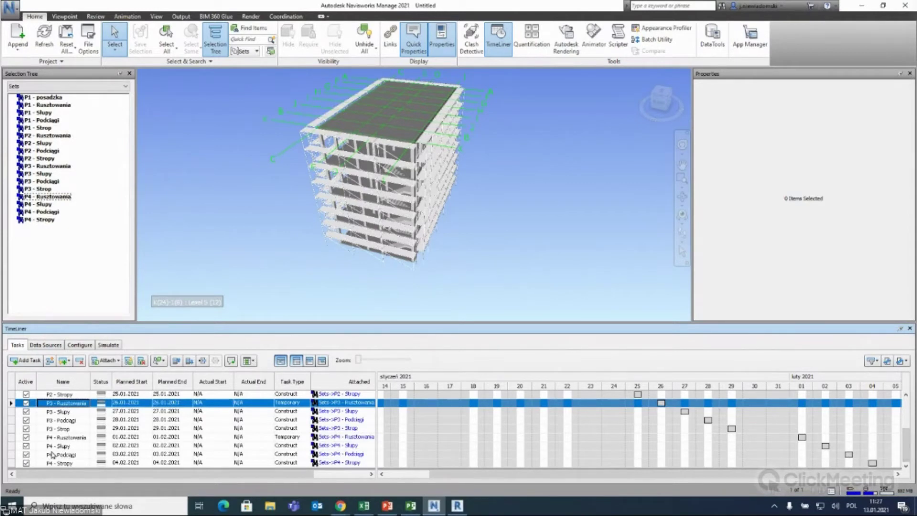
click(80, 438)
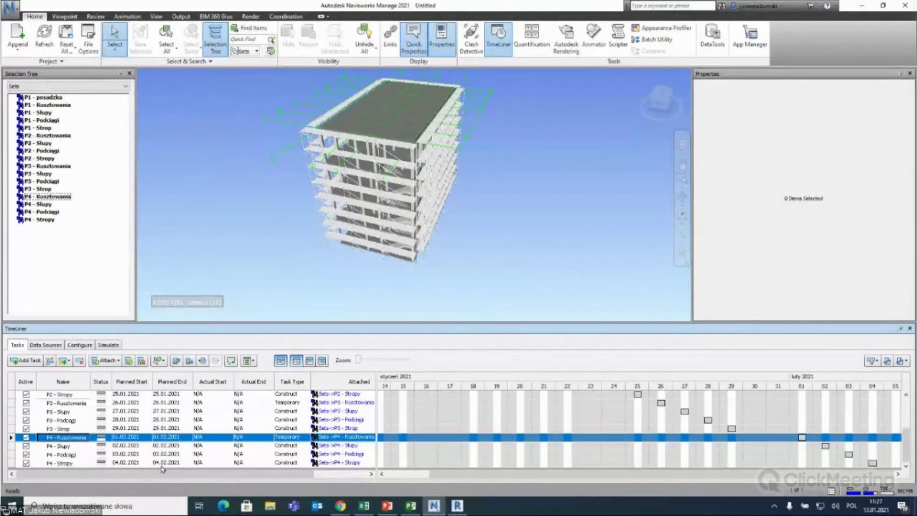
click(184, 439)
click(189, 439)
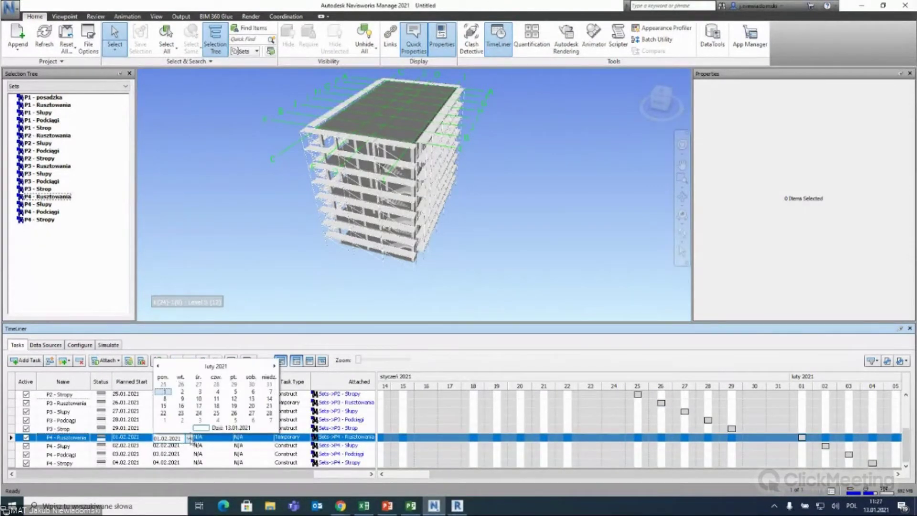
click(233, 421)
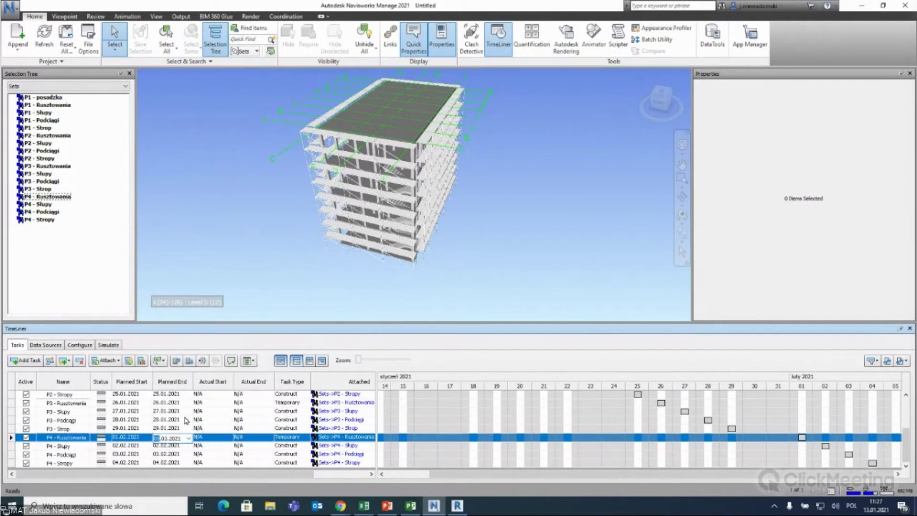
Set P3 - Rusztowania's planned end to 06.02.2021.
click(161, 403)
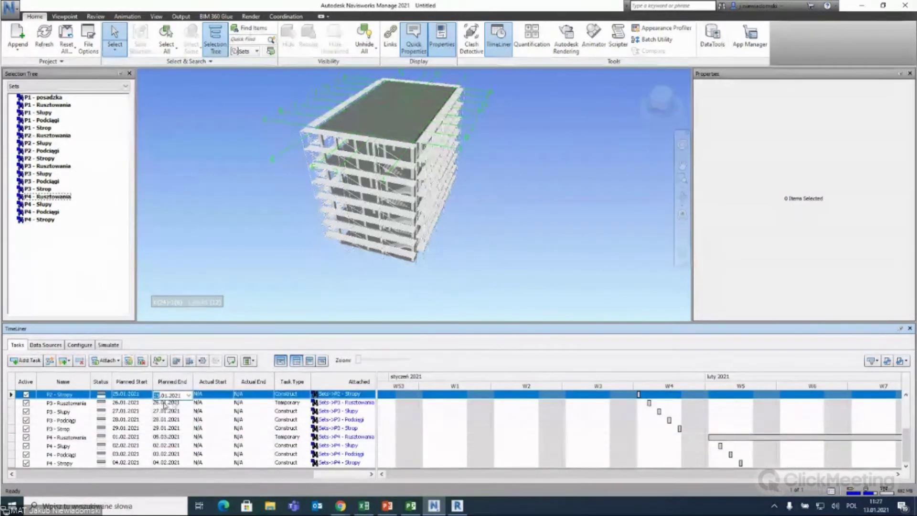
click(185, 404)
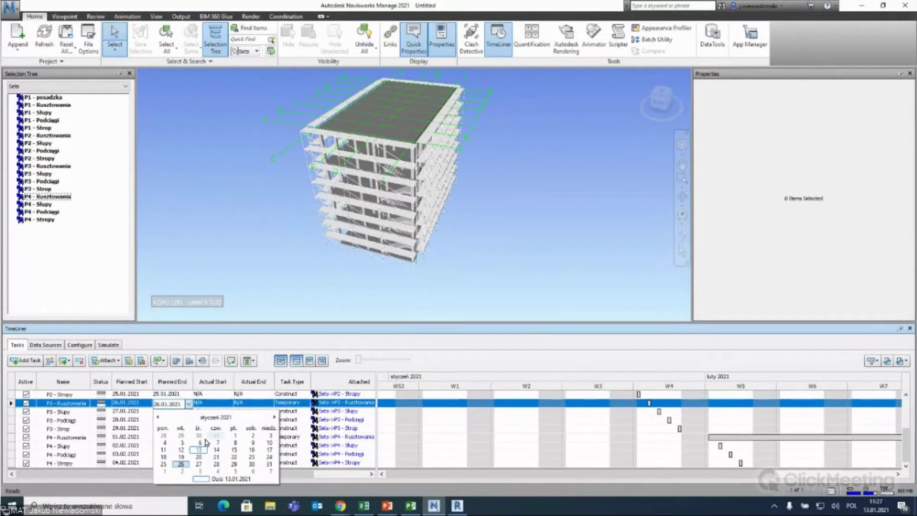
click(252, 472)
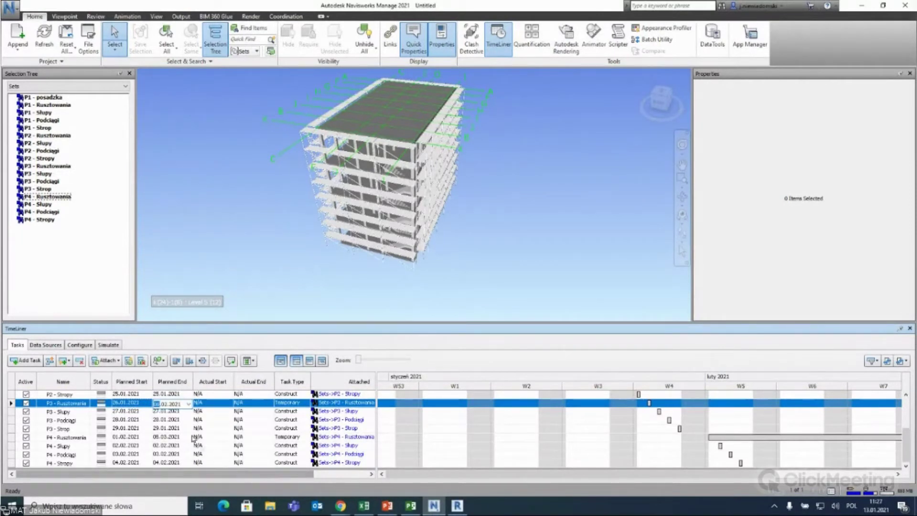
click(188, 404)
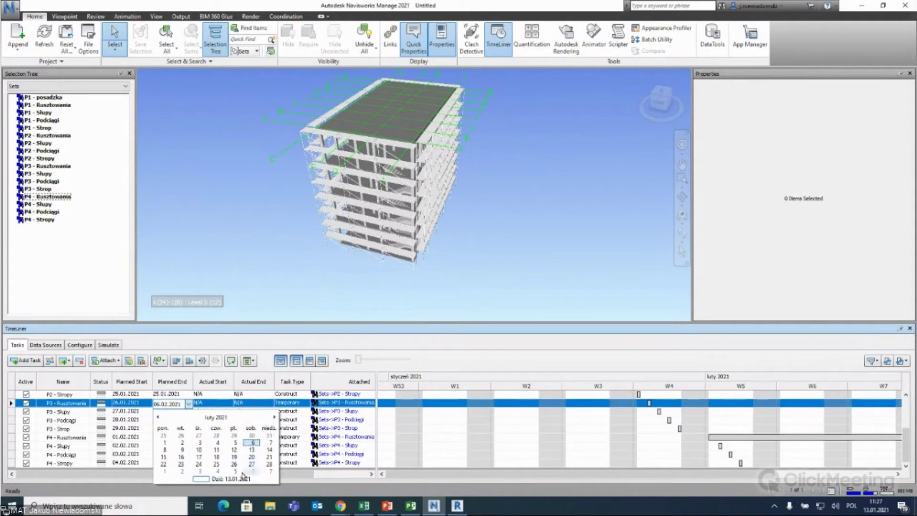
click(210, 338)
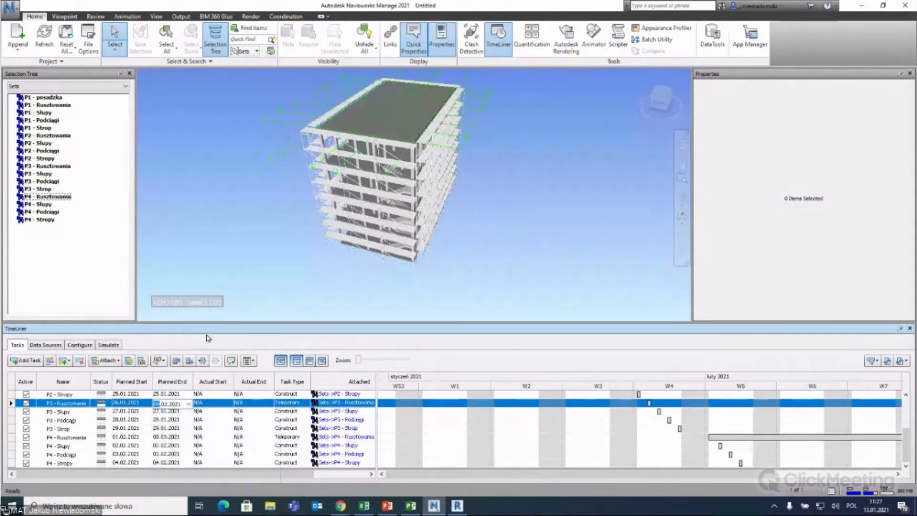
drag(904, 439, 904, 418)
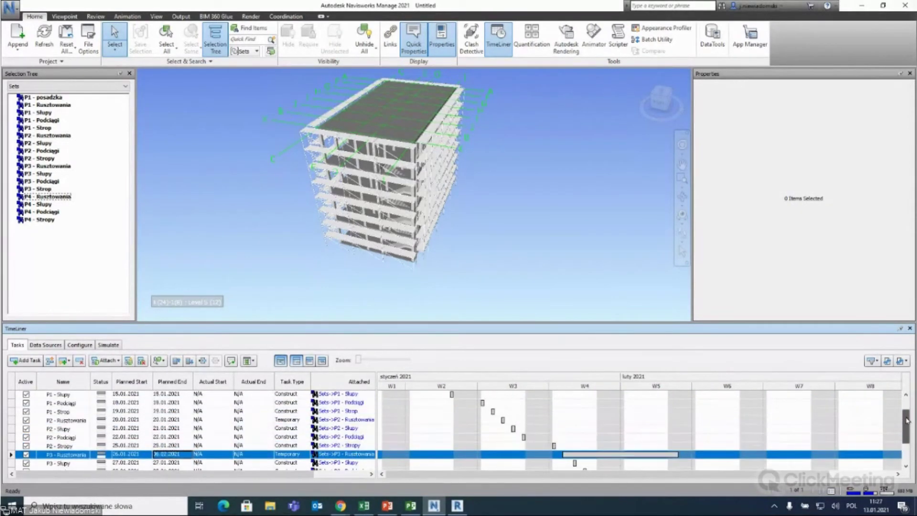
Set P2 - Rusztowania's planned end to 07.02.2021 and P1's to 08.02.2021.
click(185, 423)
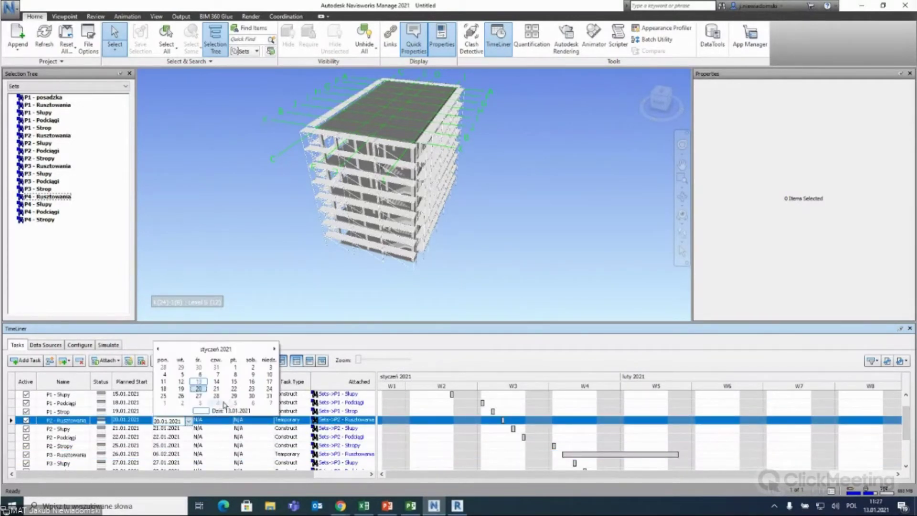
click(270, 403)
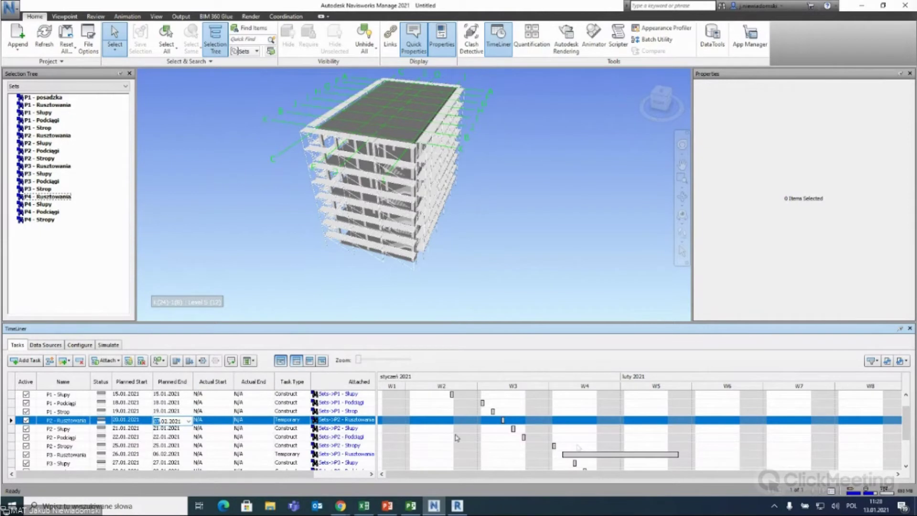
scroll(910, 438, up, 1)
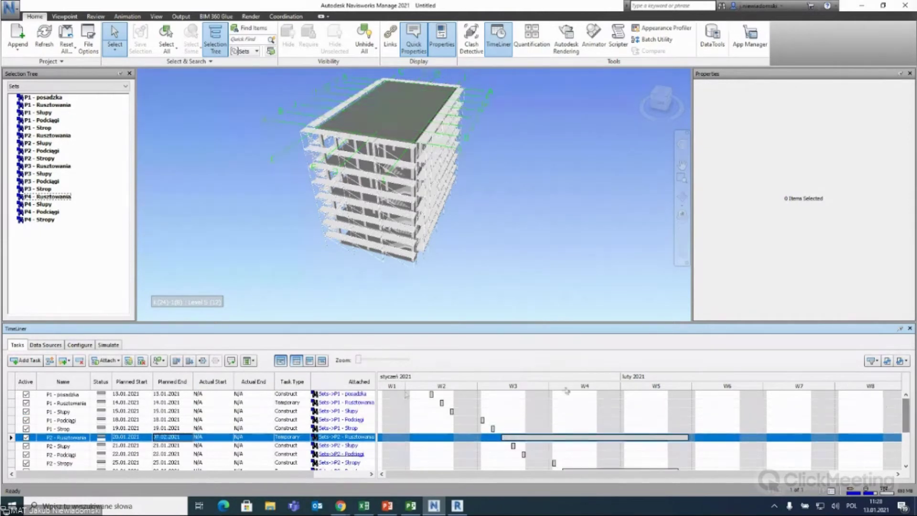
click(167, 404)
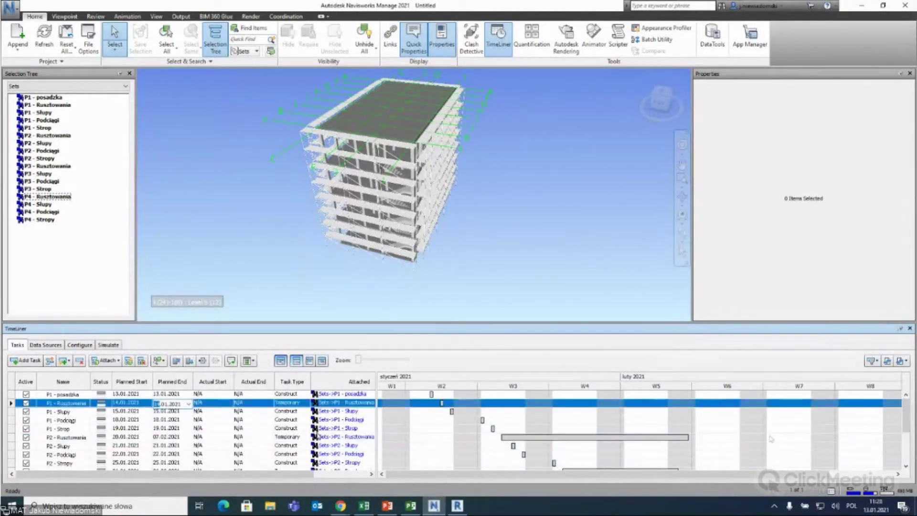
scroll(908, 432, down, 2)
scroll(908, 432, down, 1)
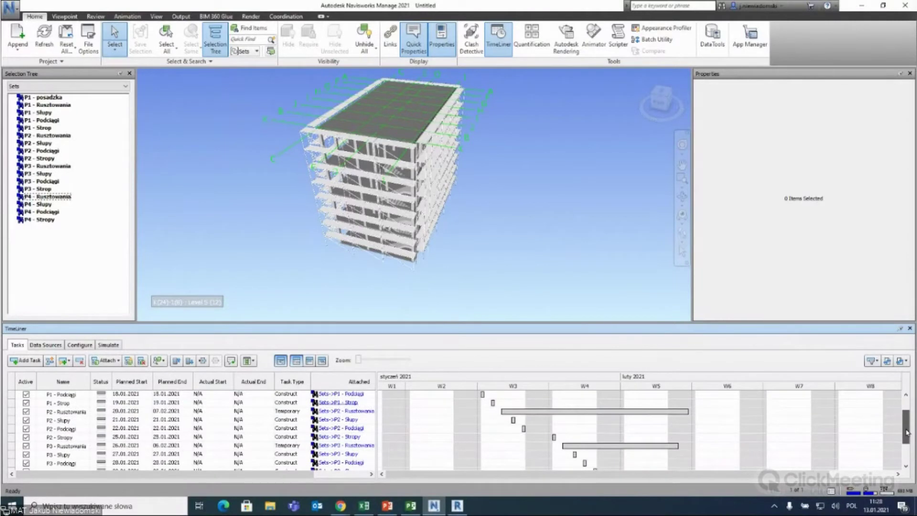
scroll(907, 433, up, 3)
click(185, 407)
click(272, 417)
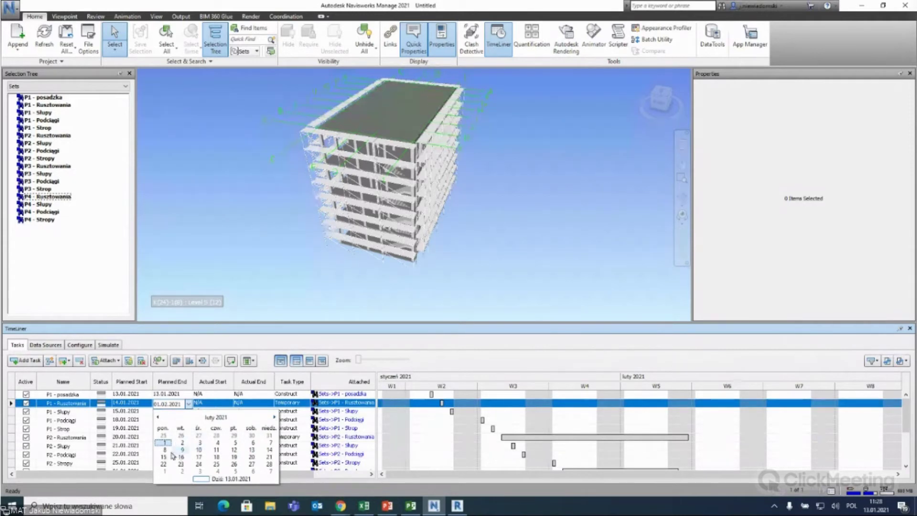
click(165, 449)
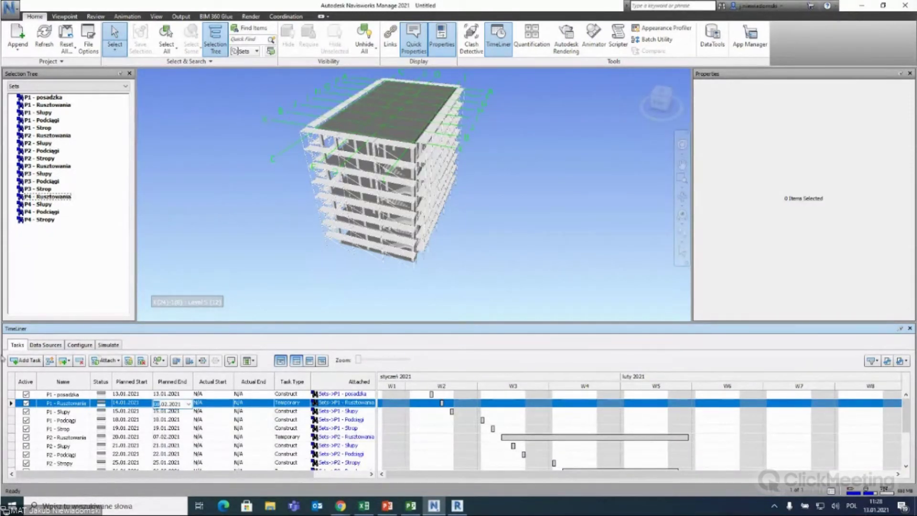
click(109, 344)
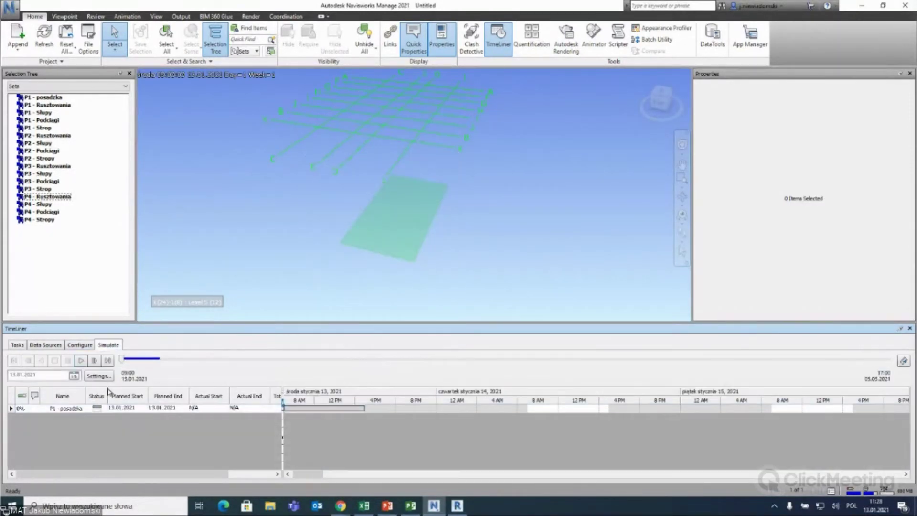
Play the simulation into early March, orbiting over the upper storeys, then return to Tasks.
click(81, 361)
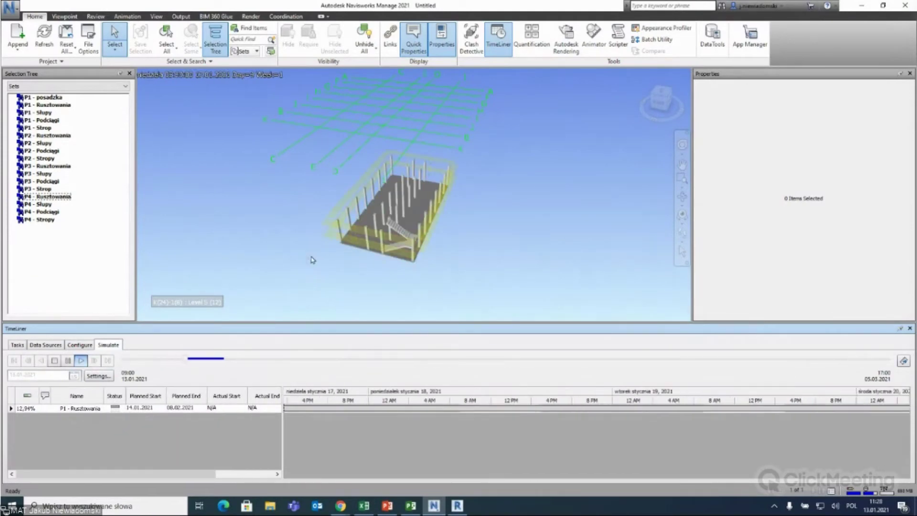
scroll(301, 237, up, 3)
scroll(352, 260, up, 2)
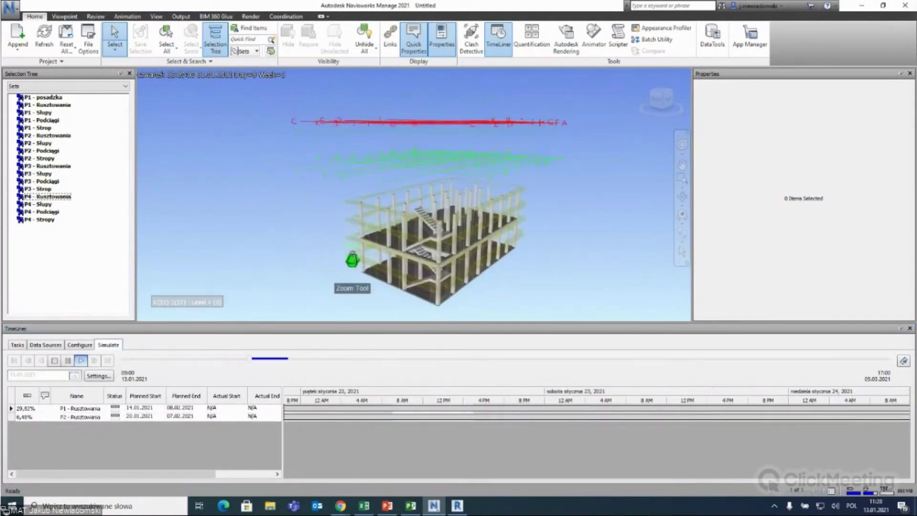
mouse_move(352, 260)
shift+middle_down()
mouse_move(327, 261)
mouse_move(327, 241)
mouse_move(257, 232)
shift+middle_up()
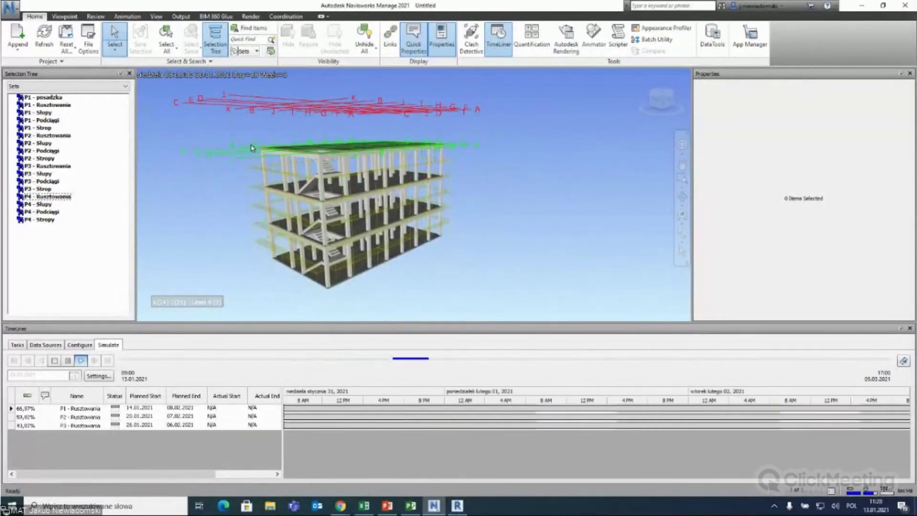
shift+middle_drag(262, 245, 274, 211)
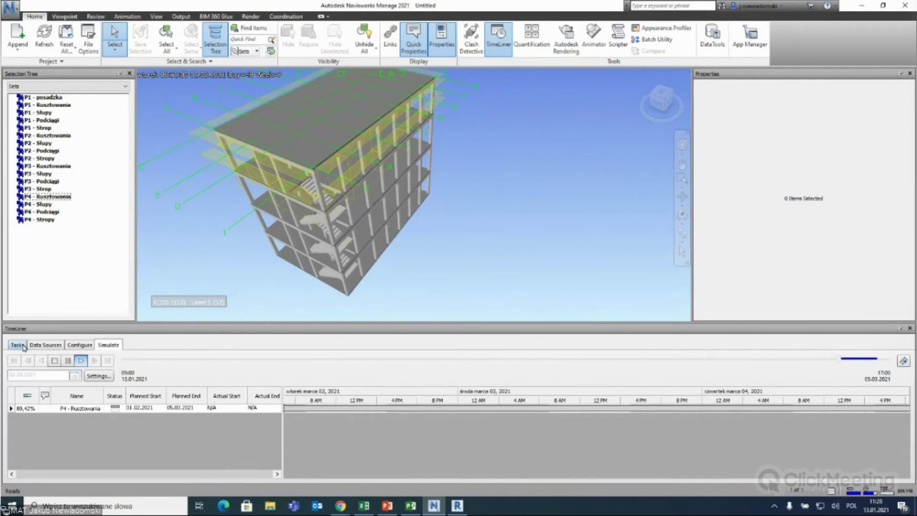
click(18, 345)
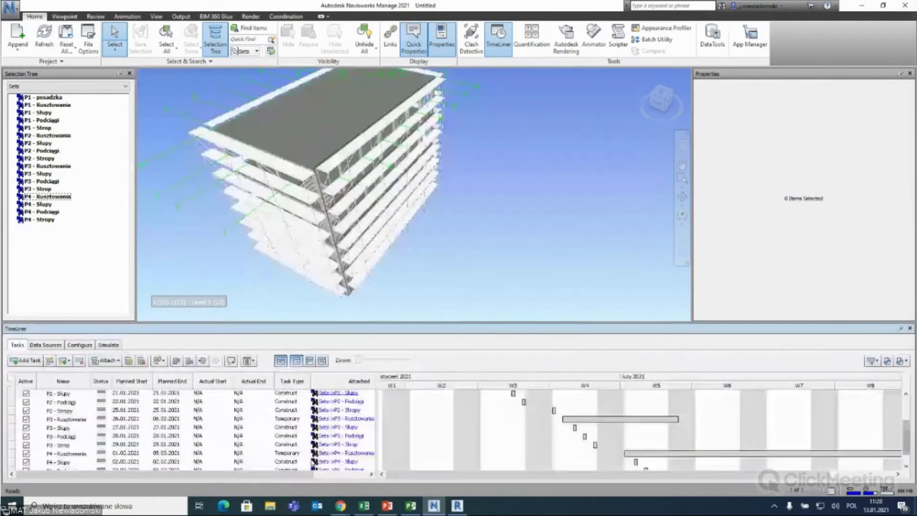
Change P4 - Rusztowania's planned end from March back to 05.02.2021.
click(71, 420)
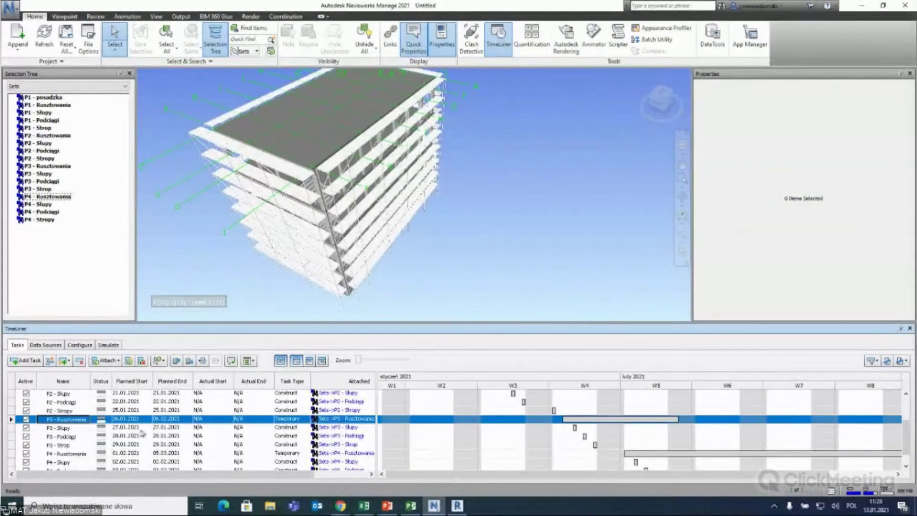
click(165, 454)
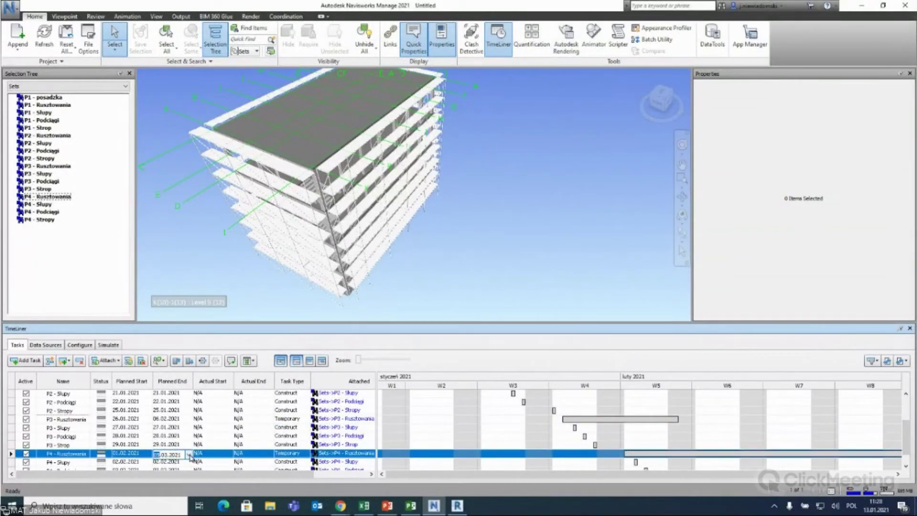
click(190, 455)
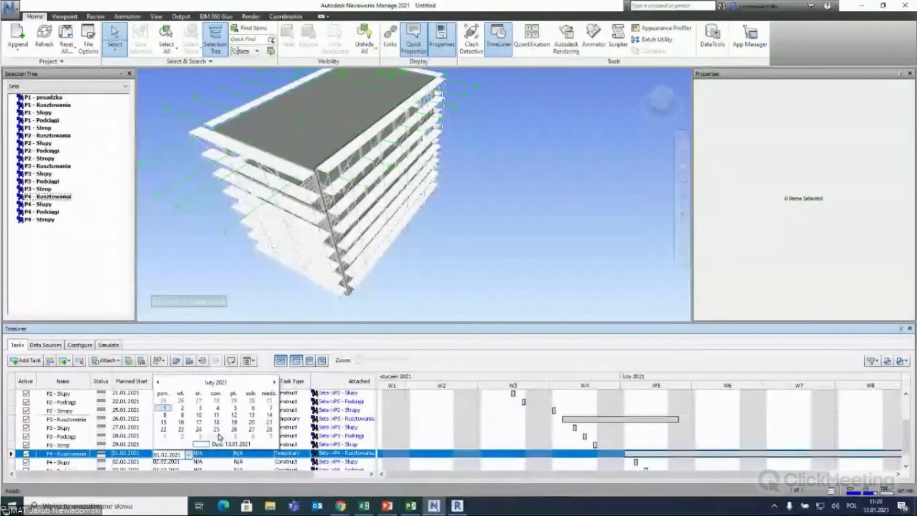
click(223, 437)
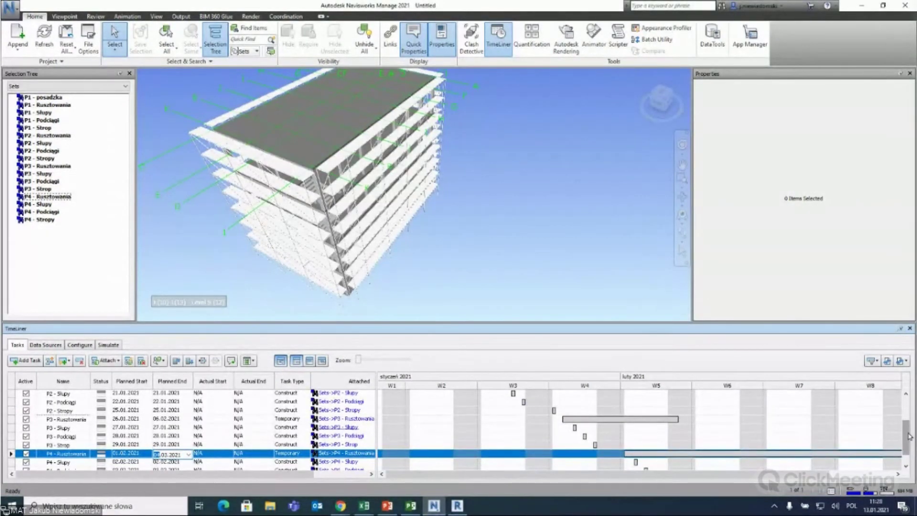
scroll(905, 437, down, 2)
click(170, 437)
click(158, 365)
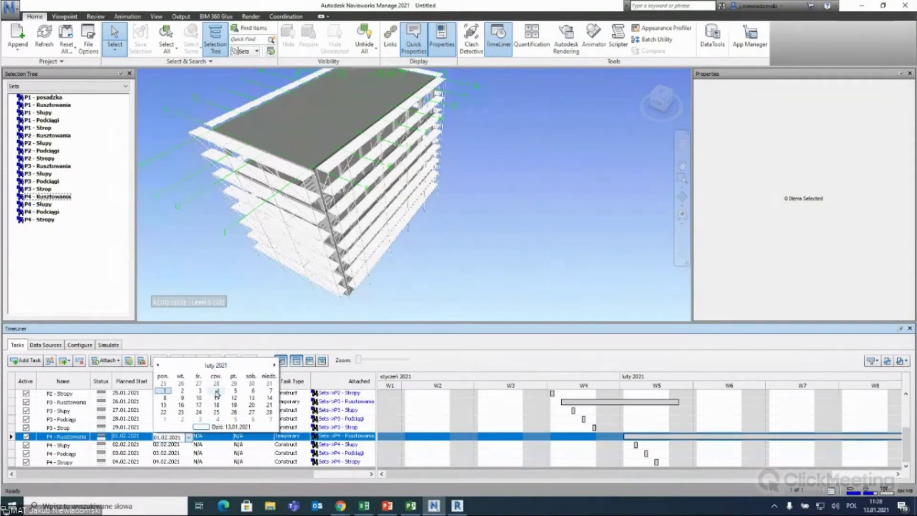
click(234, 398)
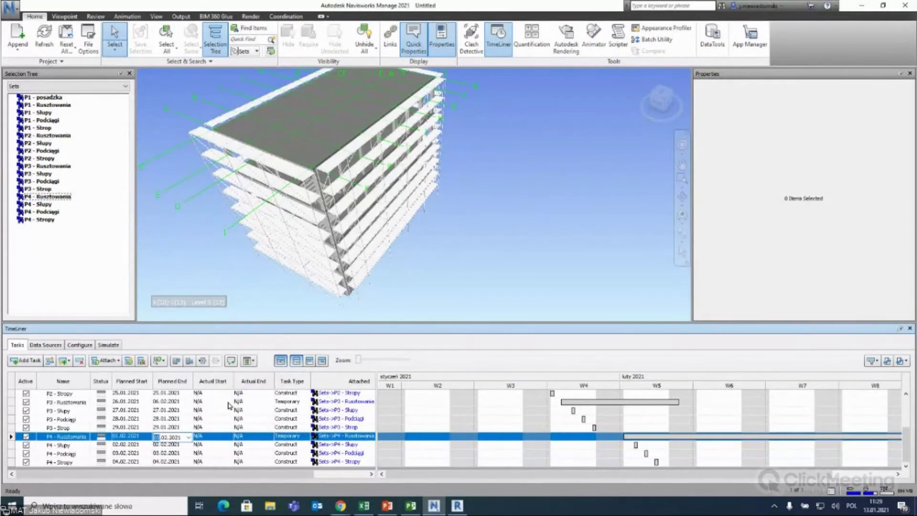
click(45, 345)
click(79, 343)
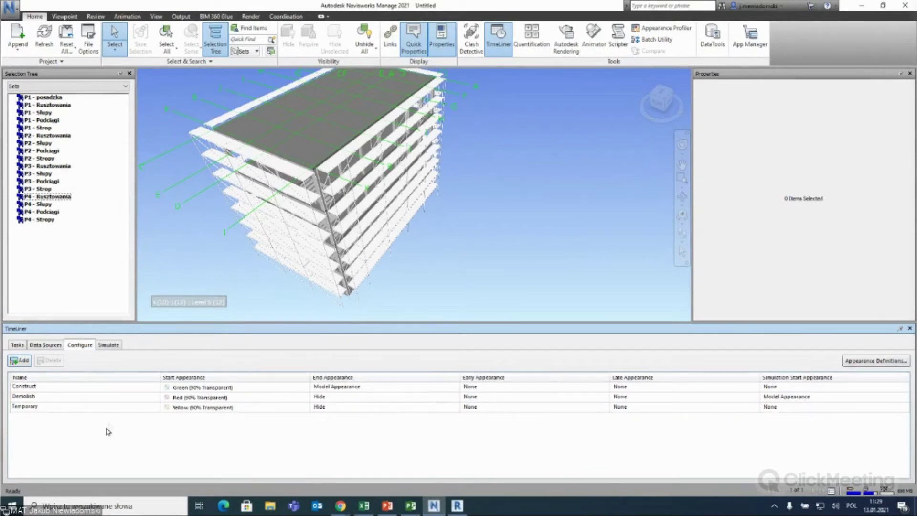
Set Temporary's Start Appearance to Model Appearance and start the simulation playing.
click(80, 407)
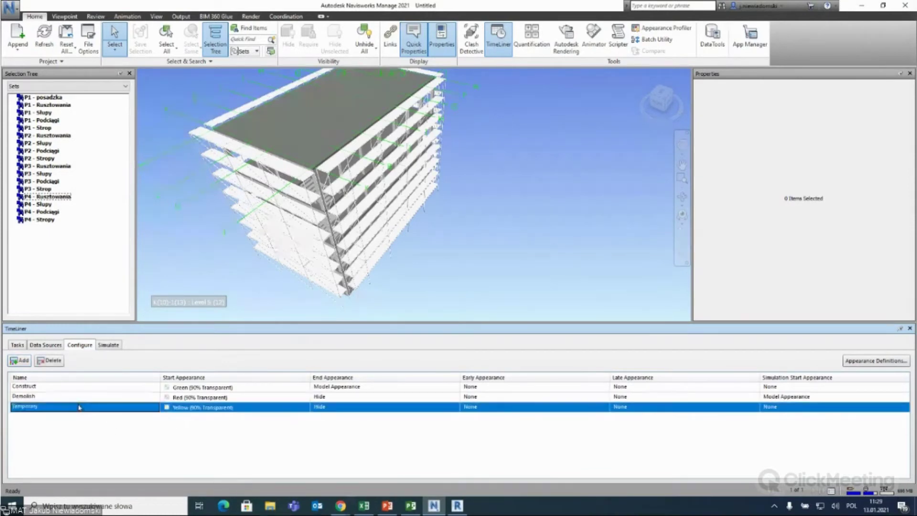
click(307, 410)
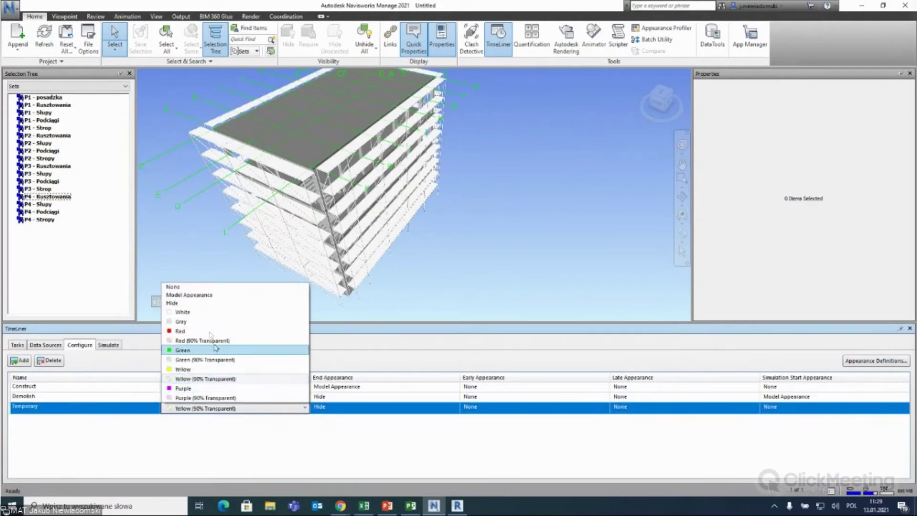
click(204, 296)
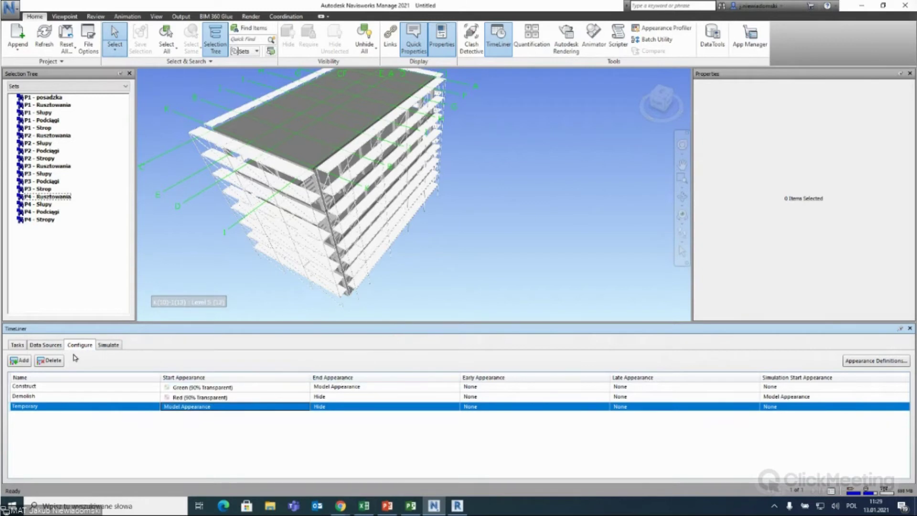
click(108, 345)
click(81, 360)
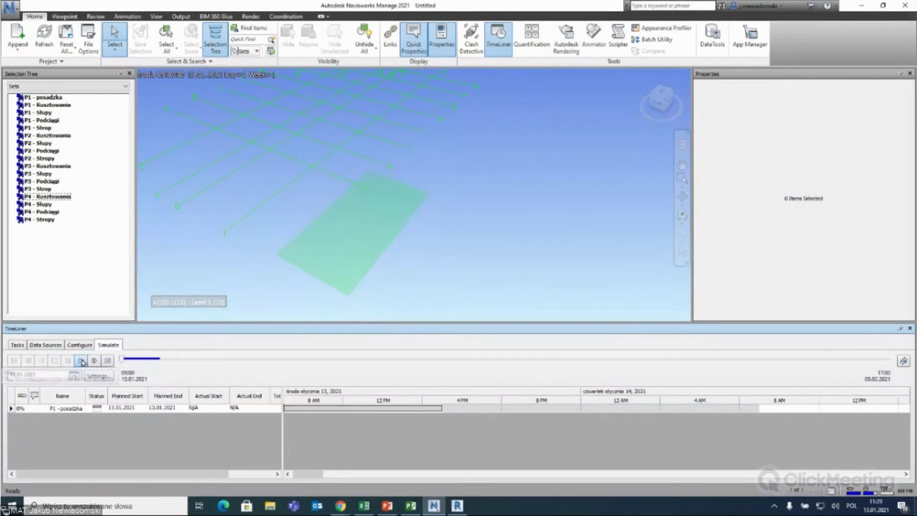
Orbit the building from two angles as the simulation plays to 08.02.2021.
mouse_move(251, 260)
shift+middle_down()
mouse_move(238, 244)
mouse_move(258, 224)
shift+middle_up()
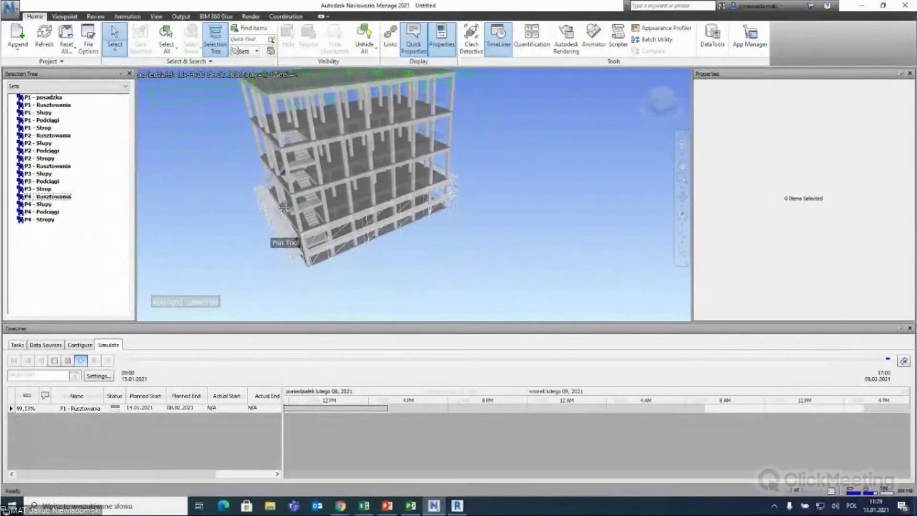
shift+middle_drag(320, 255, 350, 224)
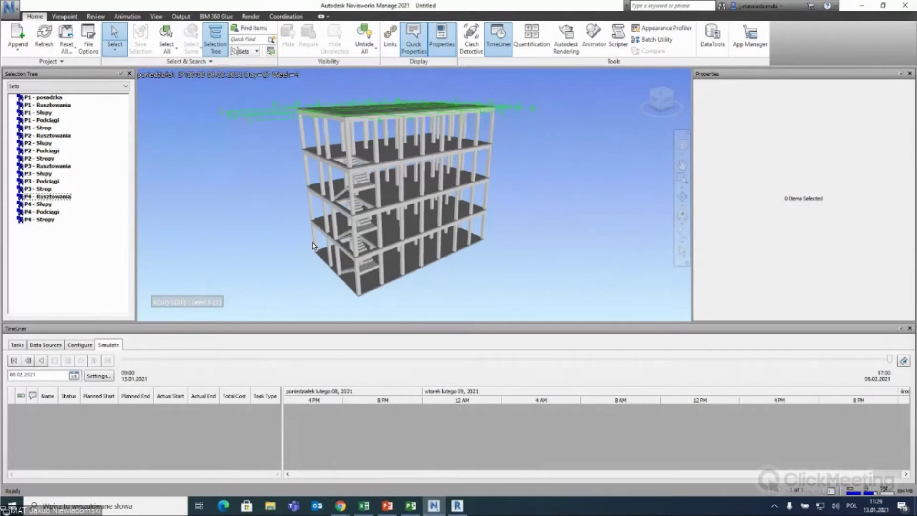
Look through the Tasks and Configure tabs, then browse the Data Sources import formats without adding one.
click(18, 344)
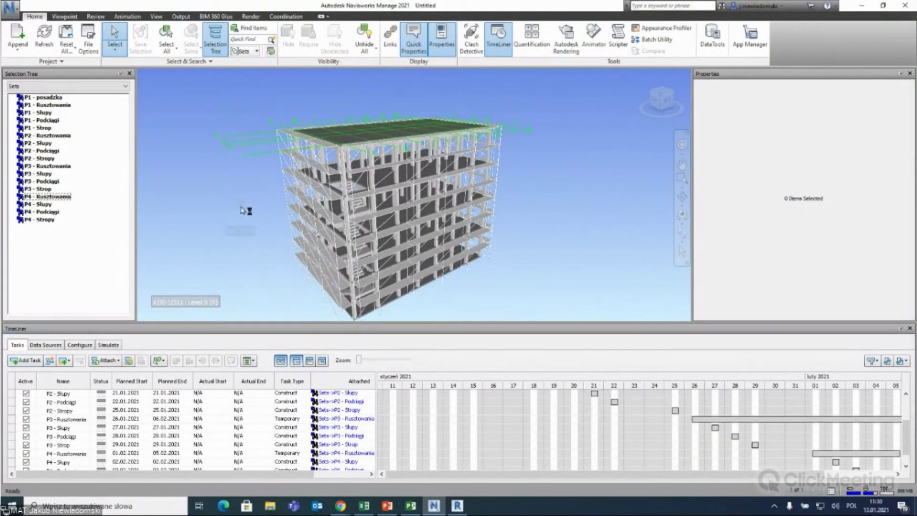
click(79, 344)
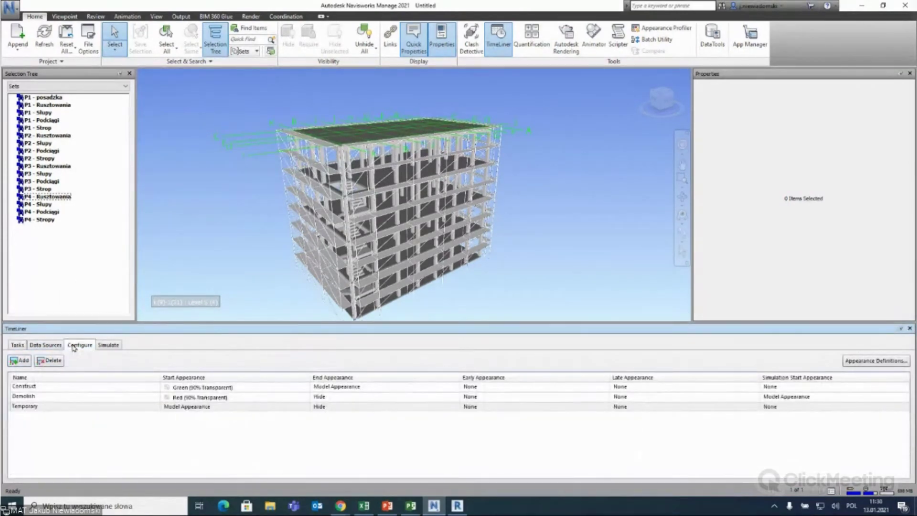
click(45, 345)
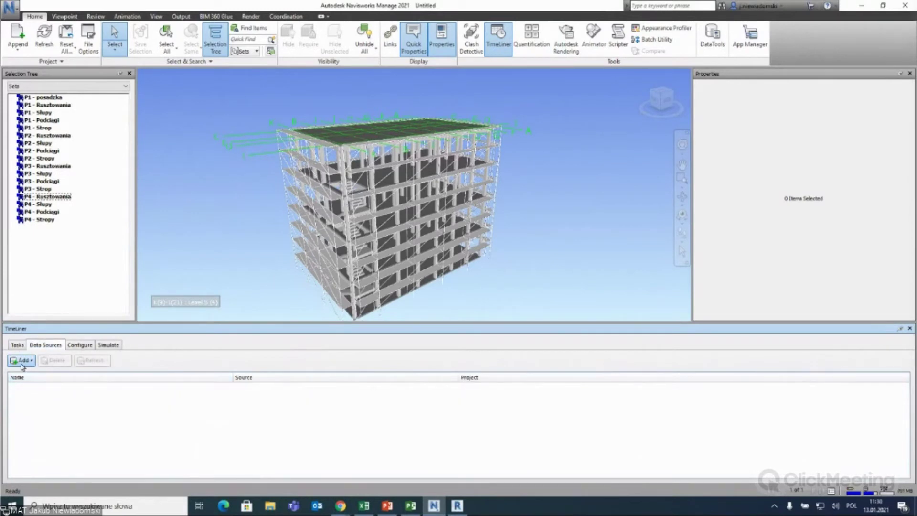
click(21, 363)
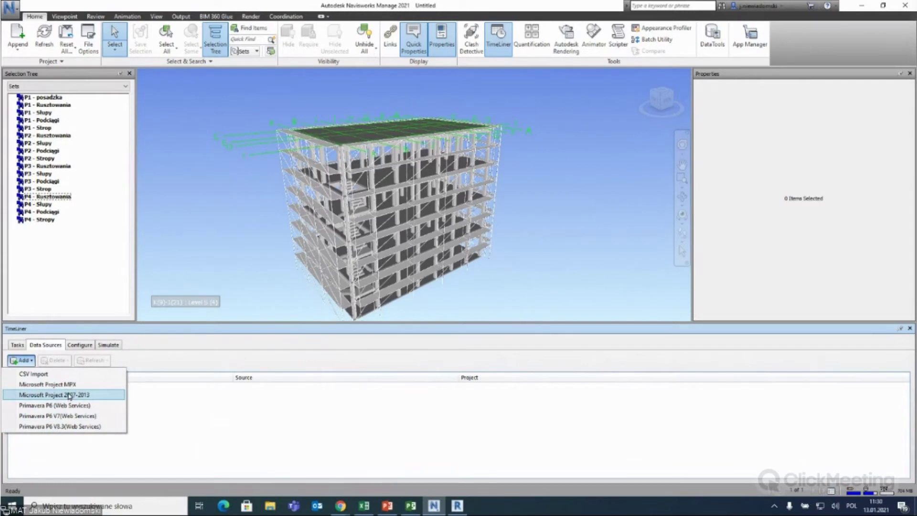
click(195, 358)
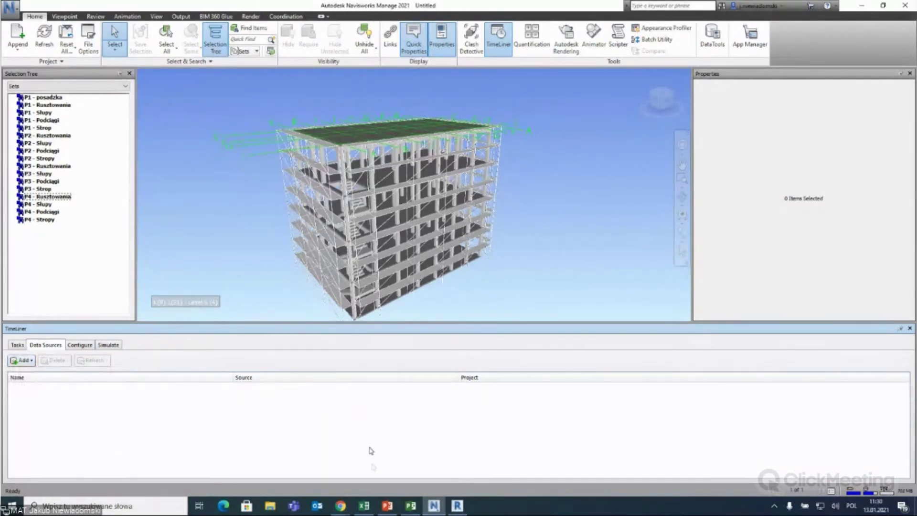
click(410, 506)
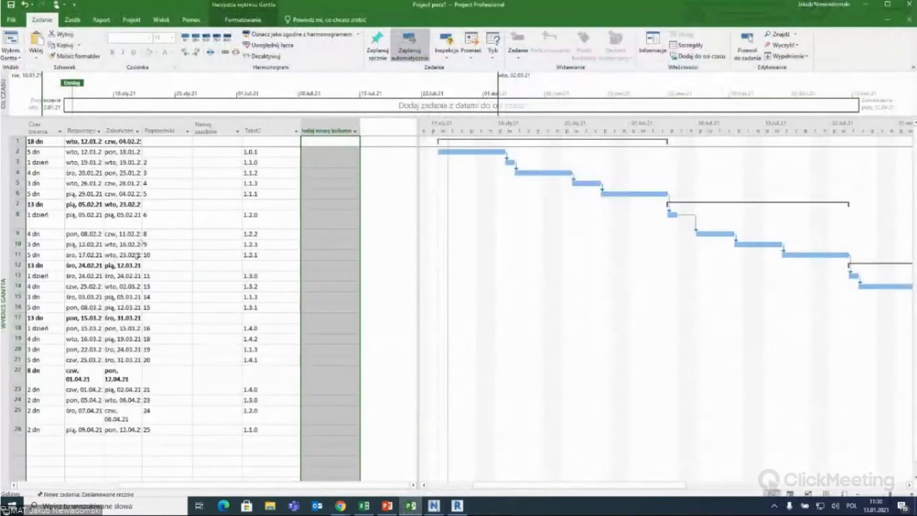
Scroll MS Project's Gantt chart back to January, then return to Navisworks.
drag(515, 485, 474, 485)
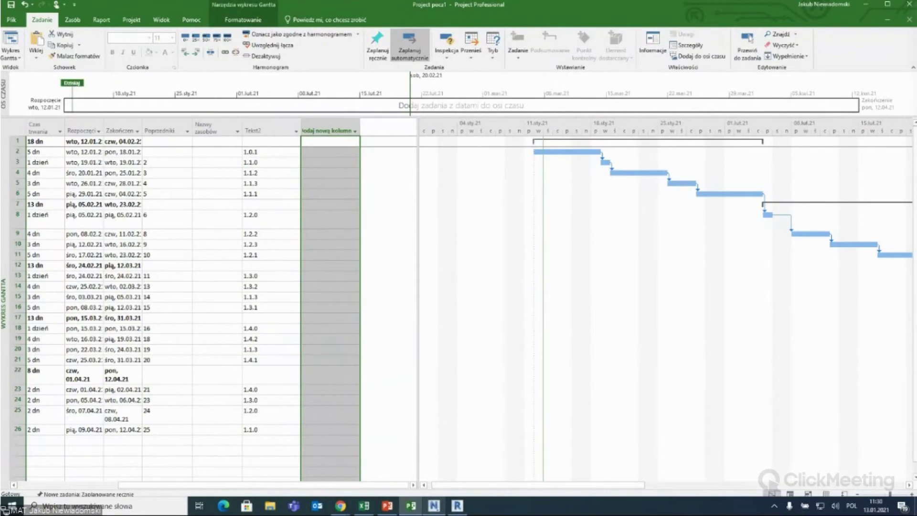
click(434, 505)
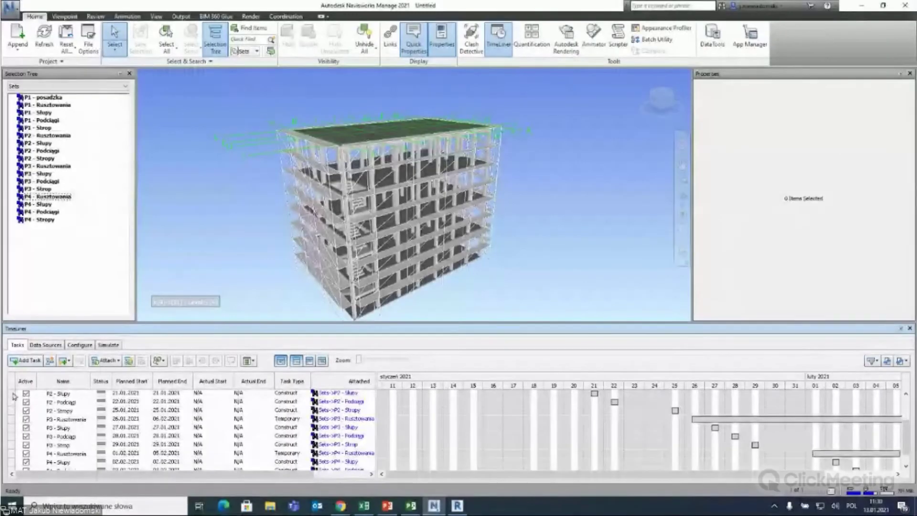
Delete every TimeLiner task, P1 through P4, in batches until the task list is empty.
shift+click(10, 462)
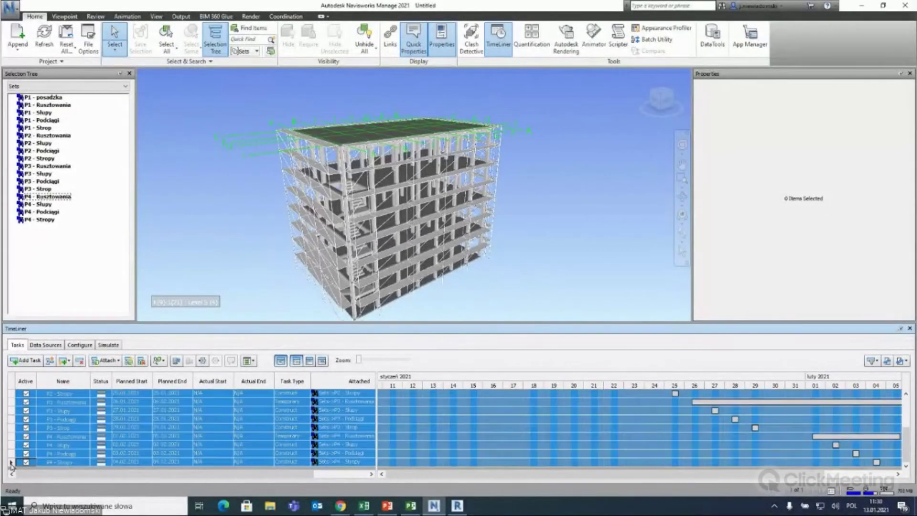
key(Delete)
shift+click(12, 400)
key(Delete)
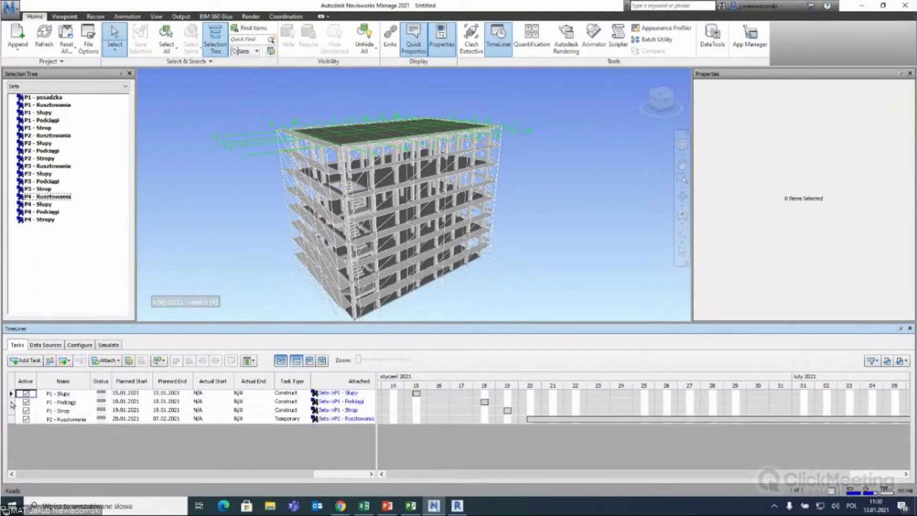
shift+click(11, 403)
key(Delete)
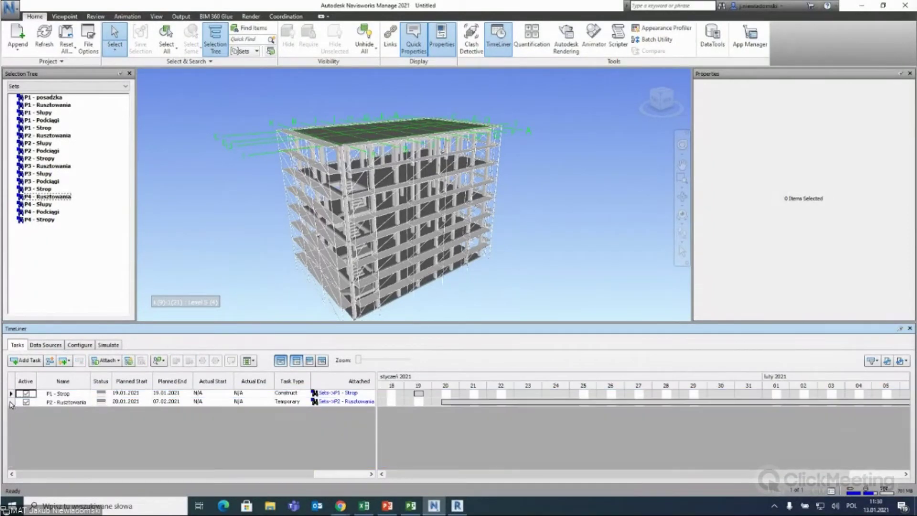
click(10, 397)
key(Delete)
click(10, 396)
key(Delete)
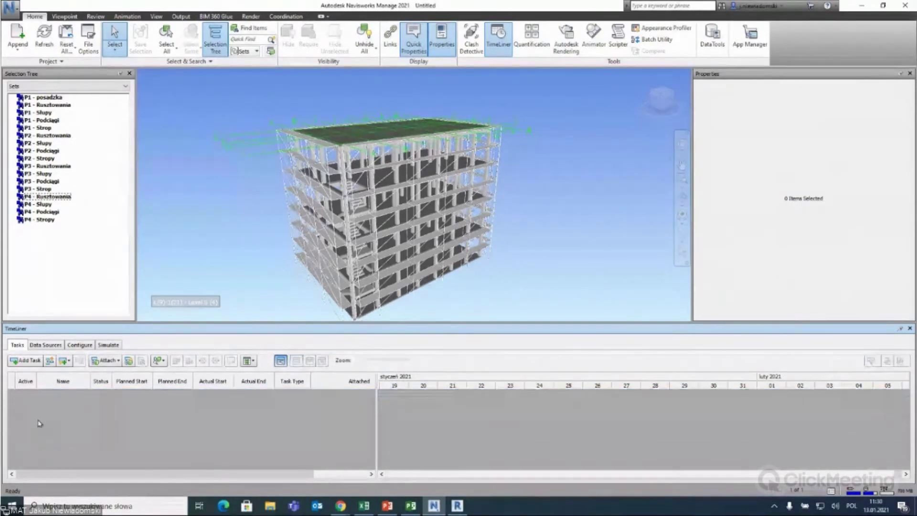
mouse_move(268, 197)
shift+middle_down()
mouse_move(414, 155)
mouse_move(324, 215)
mouse_move(297, 190)
mouse_move(377, 82)
shift+middle_up()
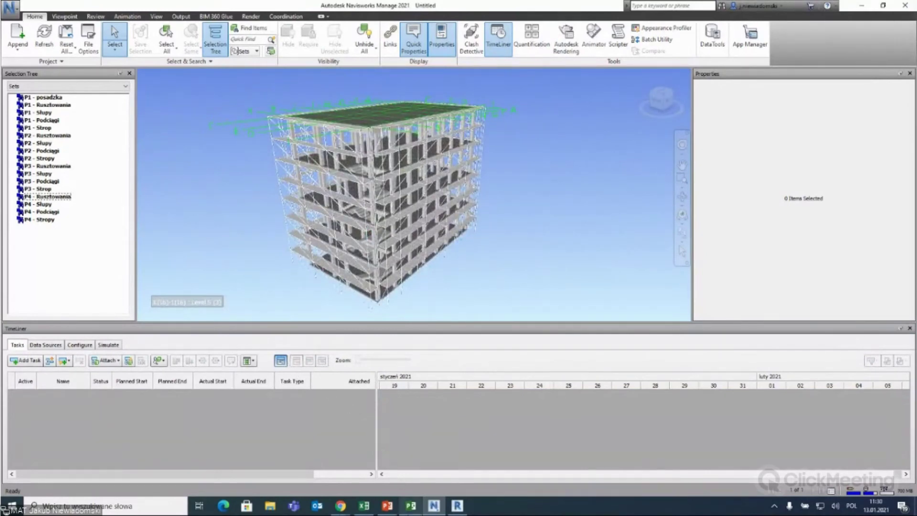
Bring up the Microsoft Project schedule and scroll across its task table columns.
click(409, 505)
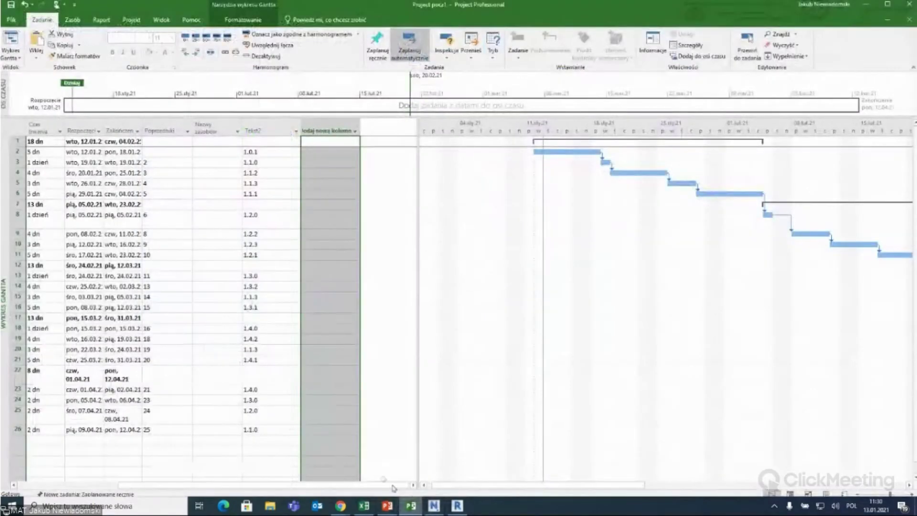
scroll(379, 485, left, 3)
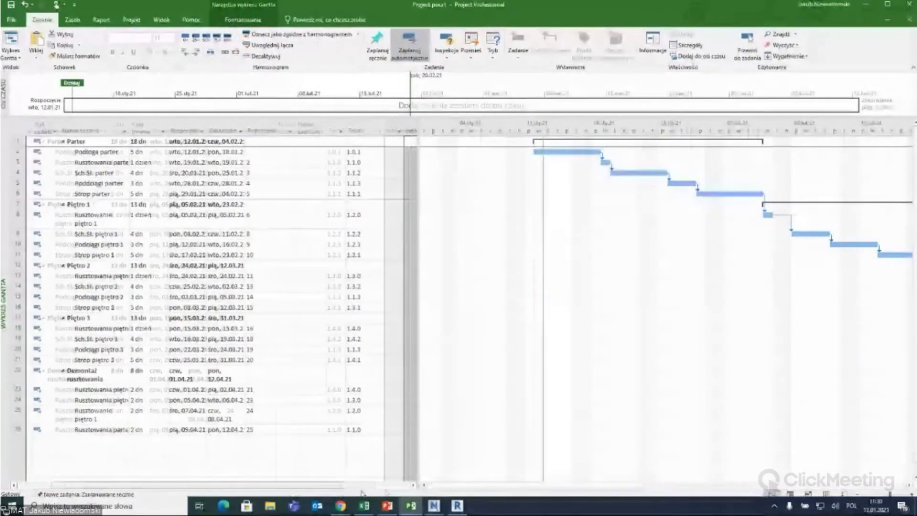
scroll(405, 485, right, 2)
scroll(335, 485, left, 3)
scroll(287, 484, right, 2)
scroll(264, 483, left, 3)
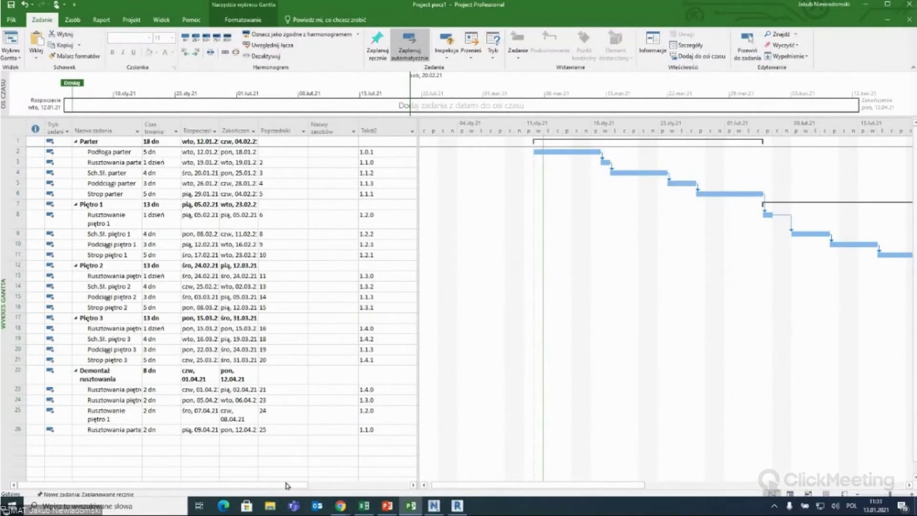
Check the Navisworks TimeLiner data sources list, then return to the Project schedule.
key(alt+Tab)
click(47, 346)
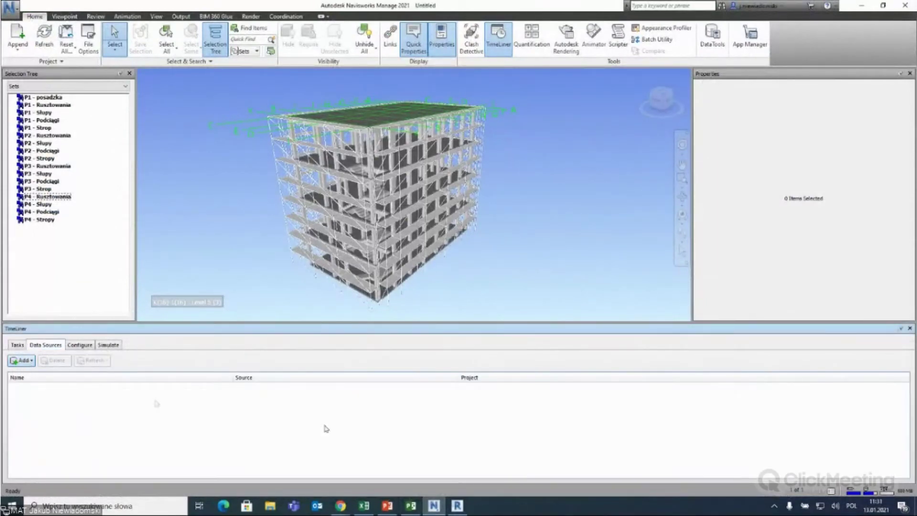
click(409, 506)
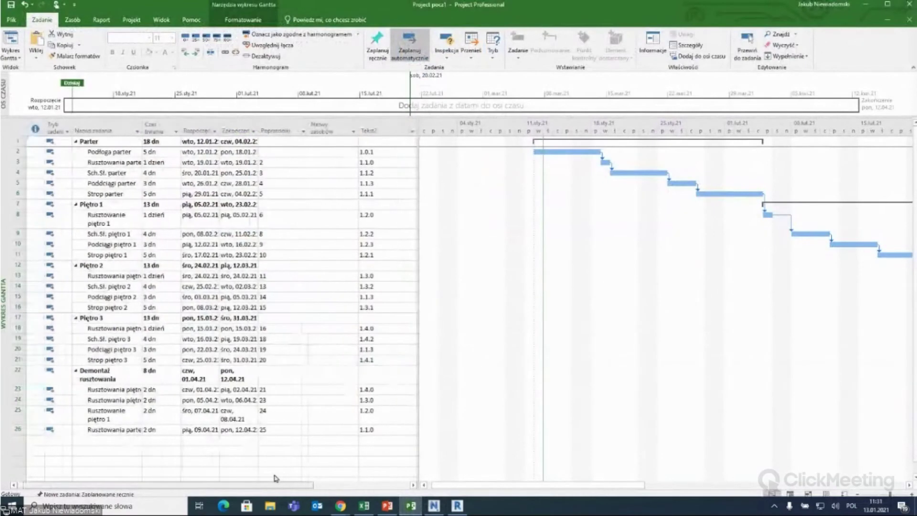
drag(279, 481, 321, 484)
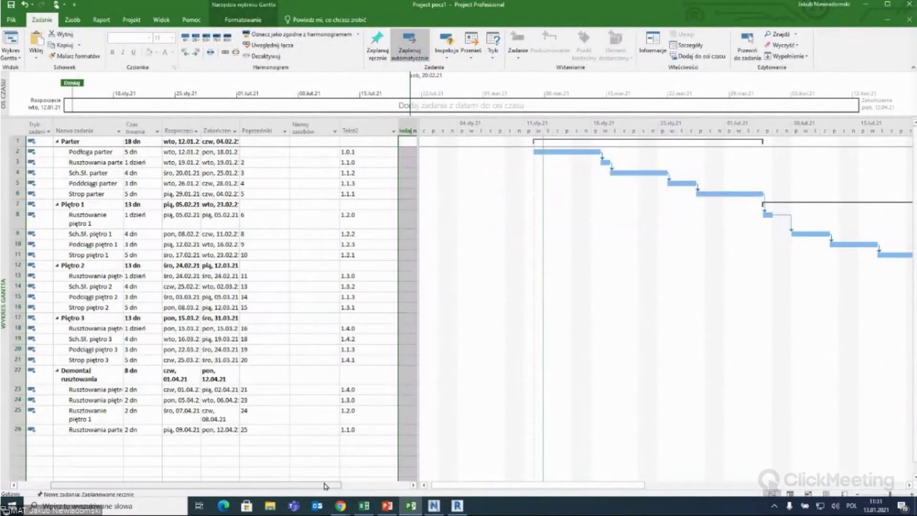
drag(326, 487, 321, 490)
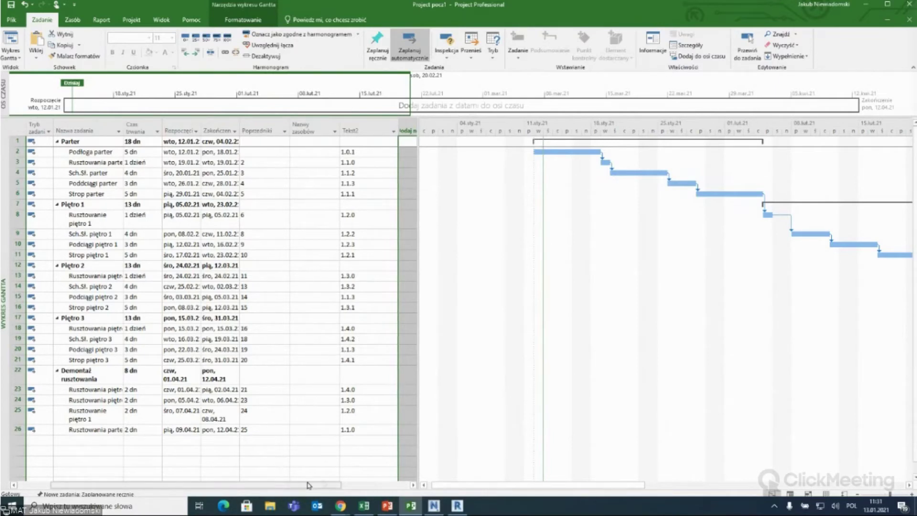
drag(306, 485, 346, 476)
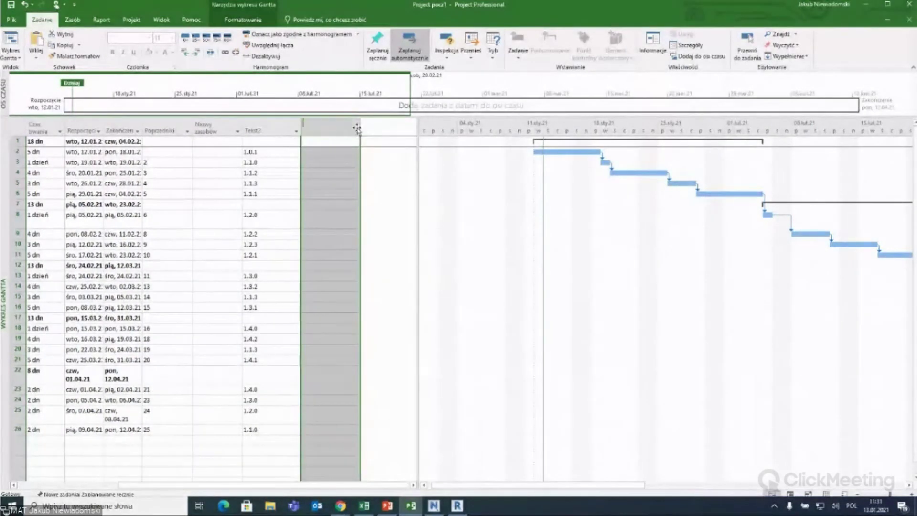
Inspect the Tekst1 Construct/Demolish values for tasks 2, 4 and 11.
click(355, 127)
mouse_move(412, 162)
mouse_down()
mouse_move(418, 320)
mouse_move(385, 391)
mouse_up()
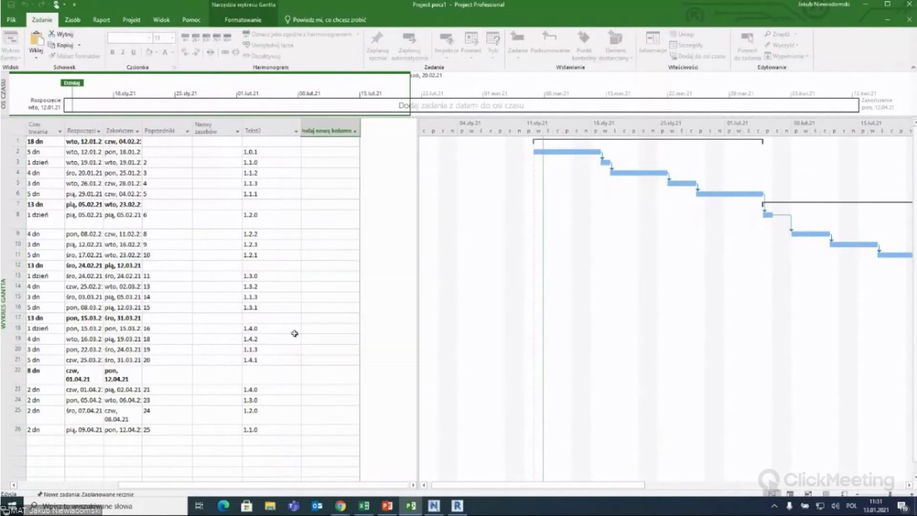
click(297, 333)
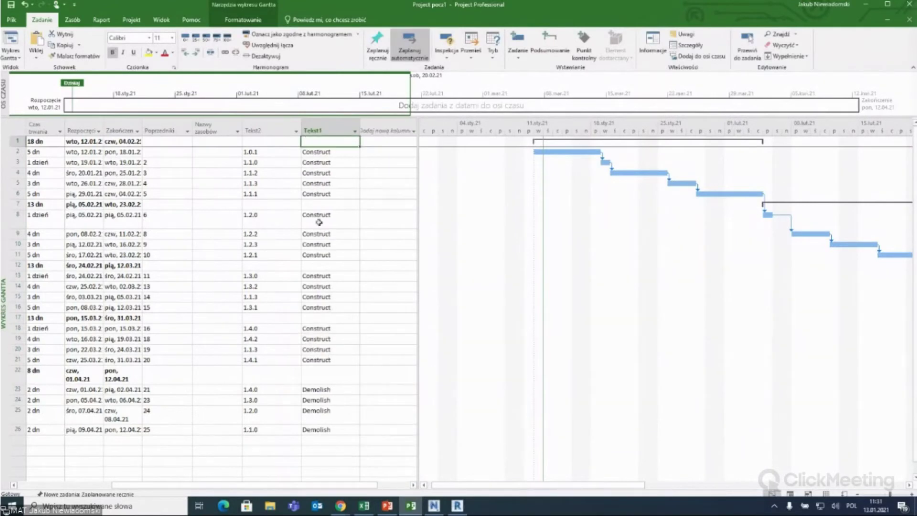
click(318, 152)
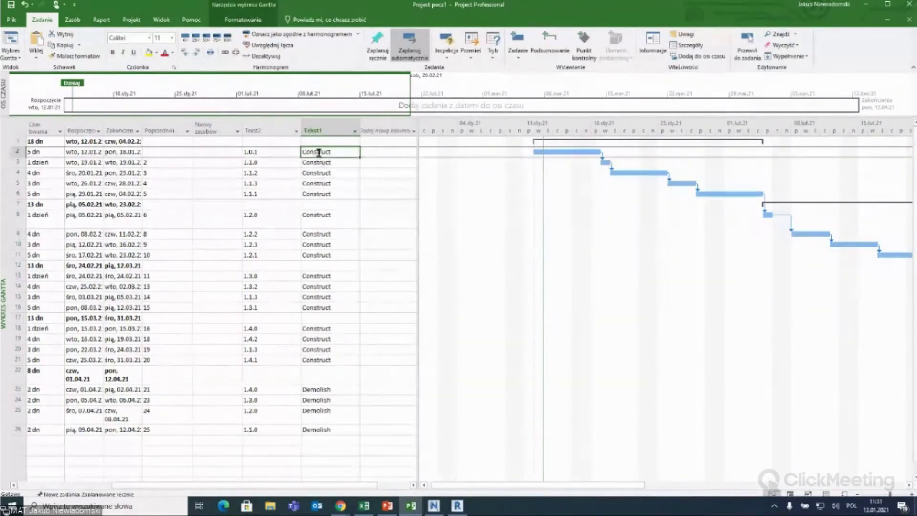
click(331, 176)
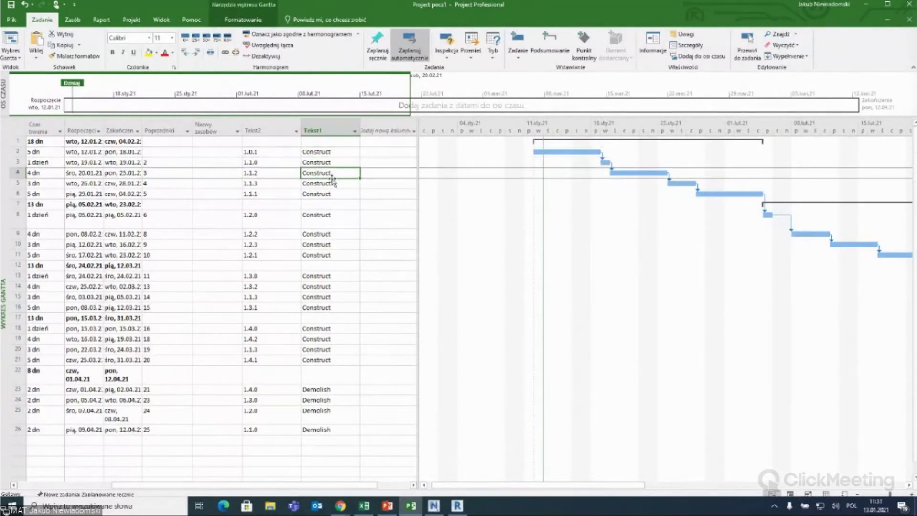
click(331, 255)
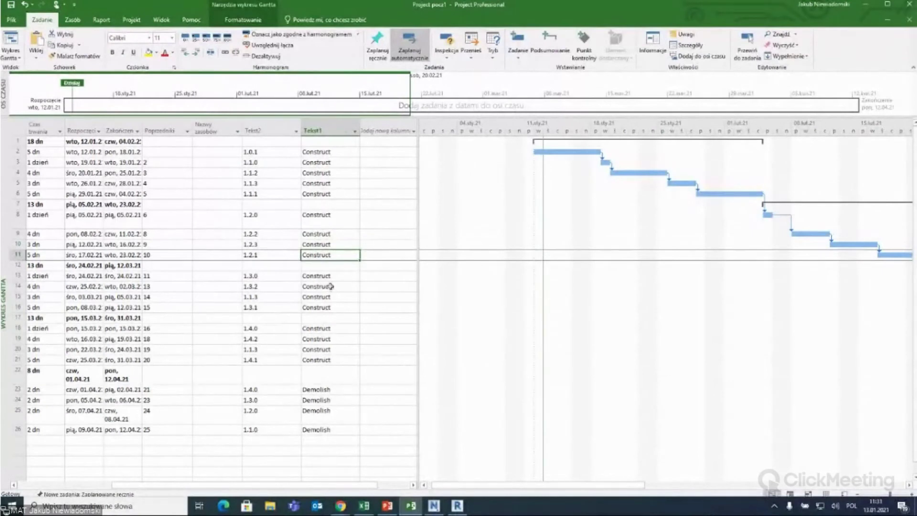
Select the Tekst2 column, scroll the table, and go to Save As.
click(273, 130)
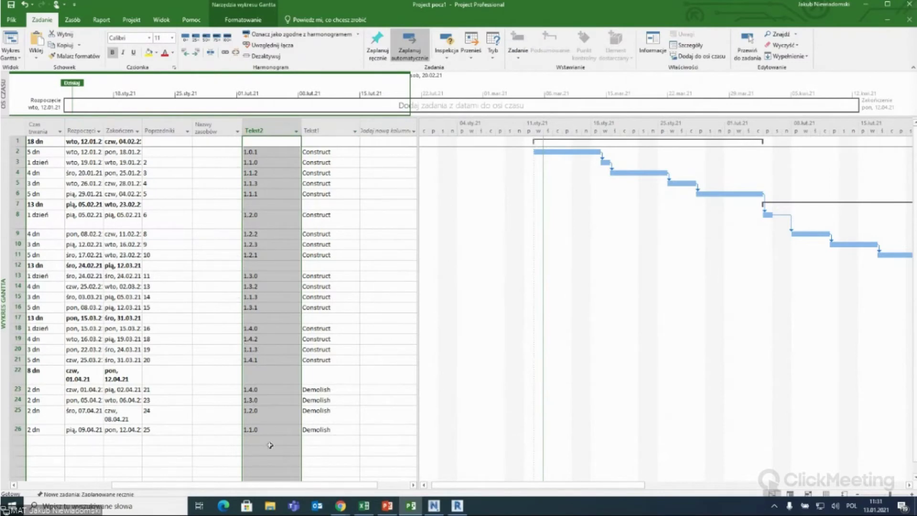
mouse_move(258, 484)
mouse_down()
mouse_move(160, 483)
mouse_move(286, 484)
mouse_up()
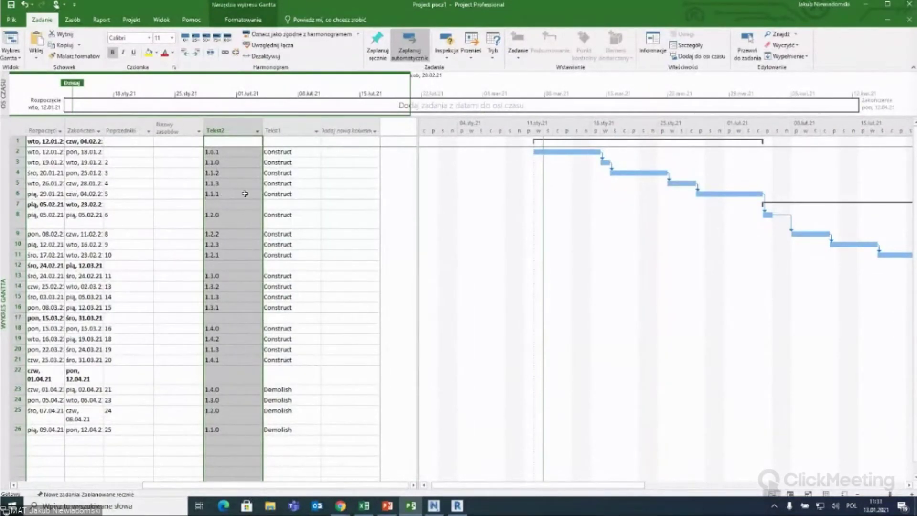
drag(277, 484, 194, 486)
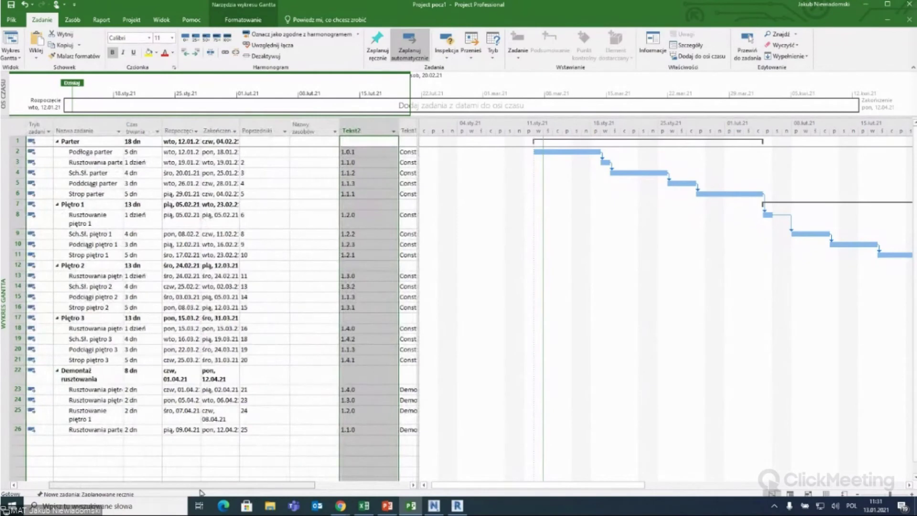
scroll(202, 208, right, 2)
scroll(201, 207, right, 3)
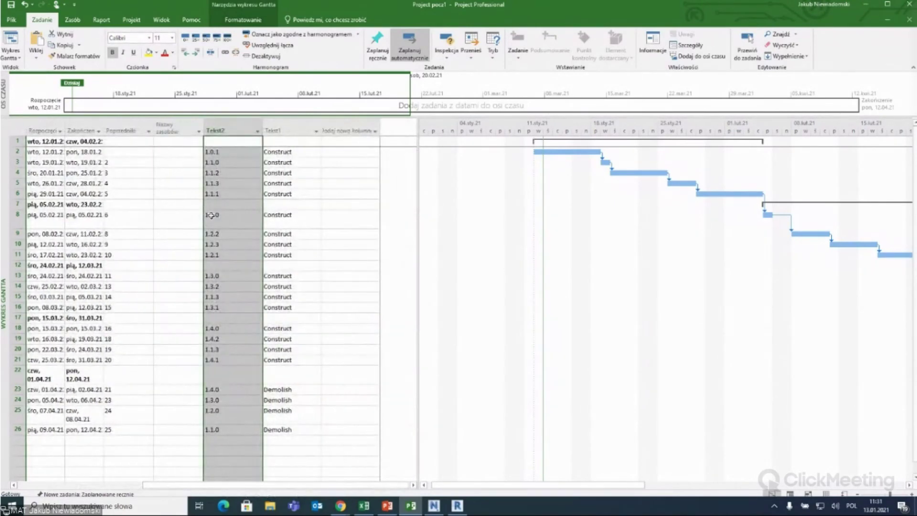
click(11, 19)
click(23, 114)
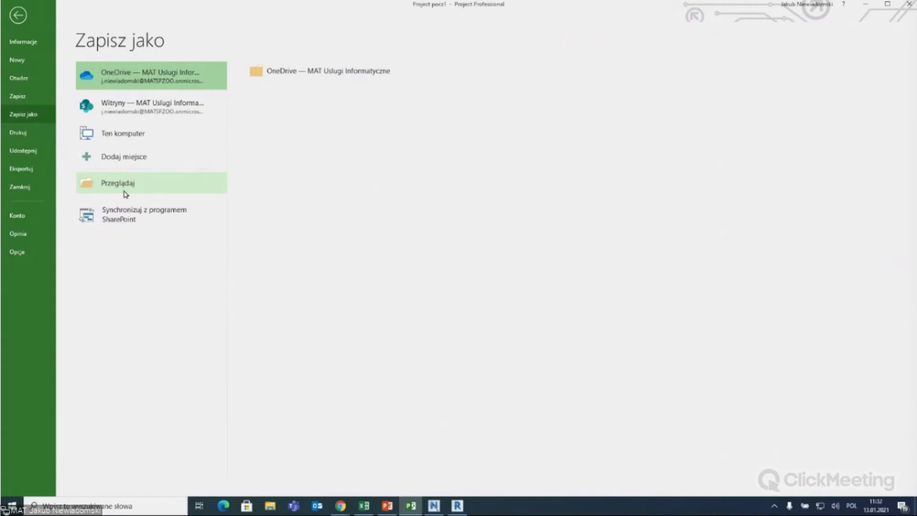
Save the schedule as 'Project v1' in Dane (E:) > 4D Webinarium > Webinarium.
click(124, 190)
click(42, 159)
double_click(119, 90)
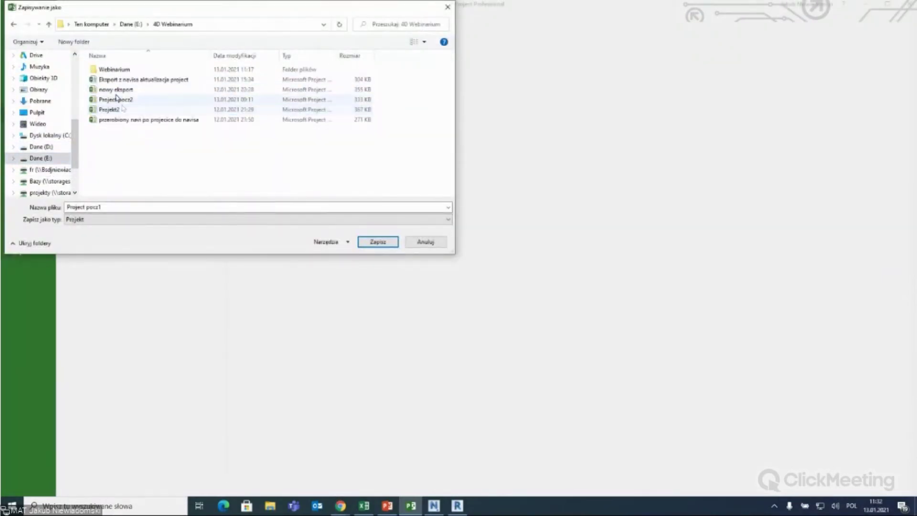
double_click(110, 69)
click(107, 205)
key(BackSpace)
key(BackSpace)
key(BackSpace)
key(BackSpace)
text(v1)
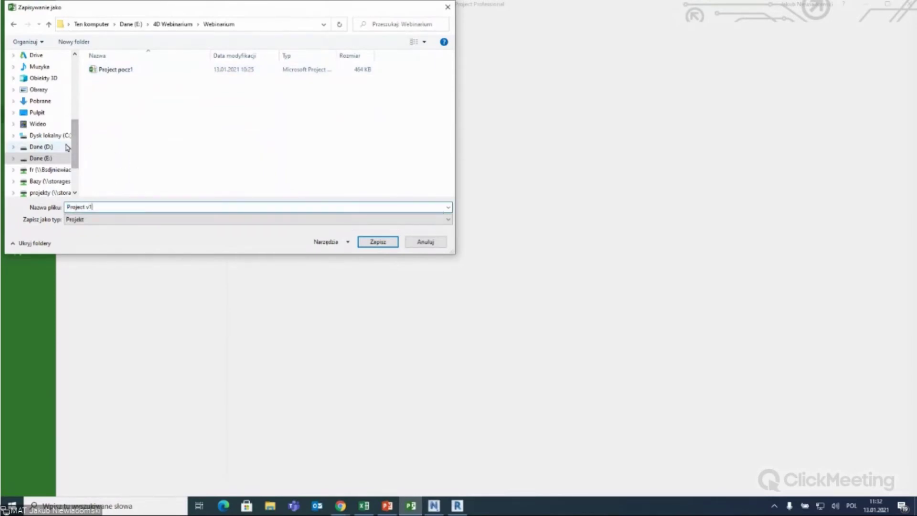
click(372, 247)
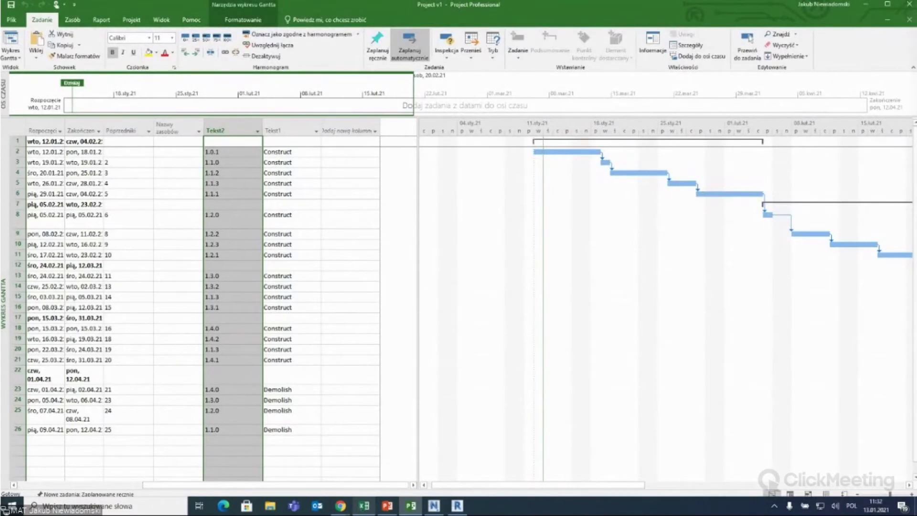
Add Project v1 as a Microsoft Project 2007-2013 TimeLiner data source.
click(434, 506)
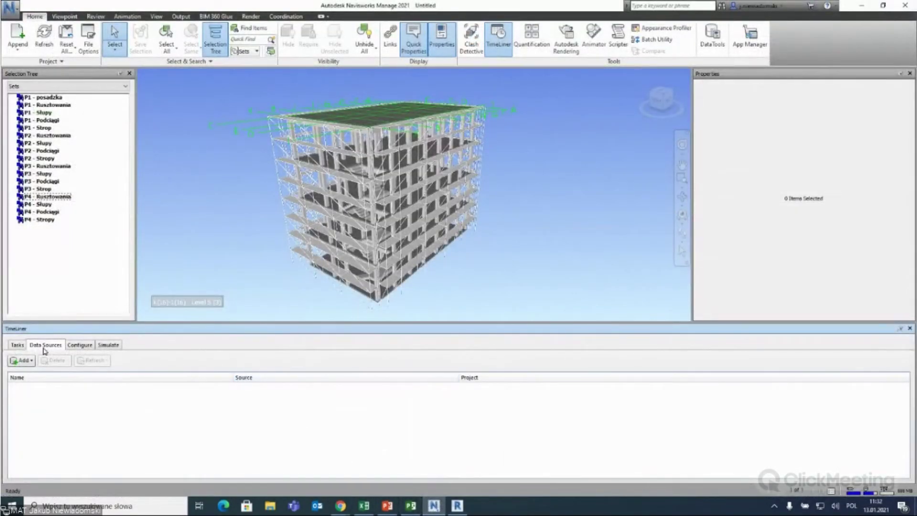
click(22, 360)
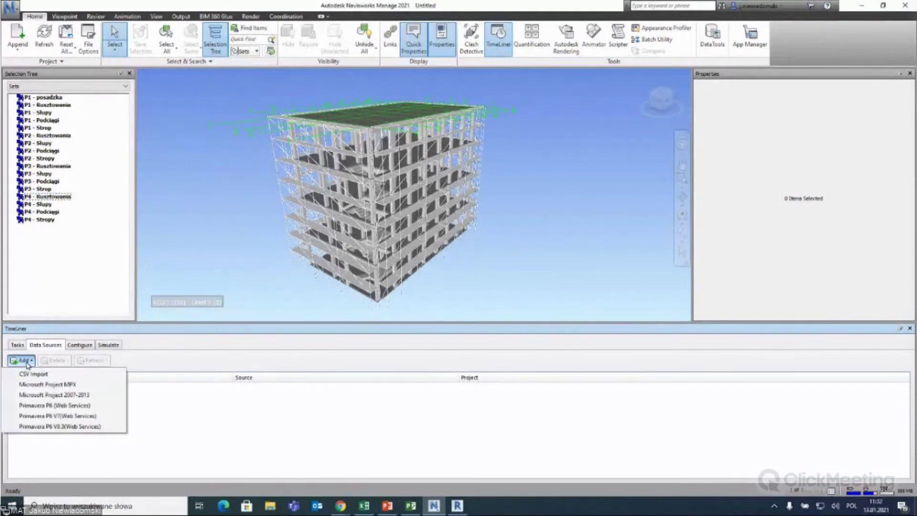
click(25, 396)
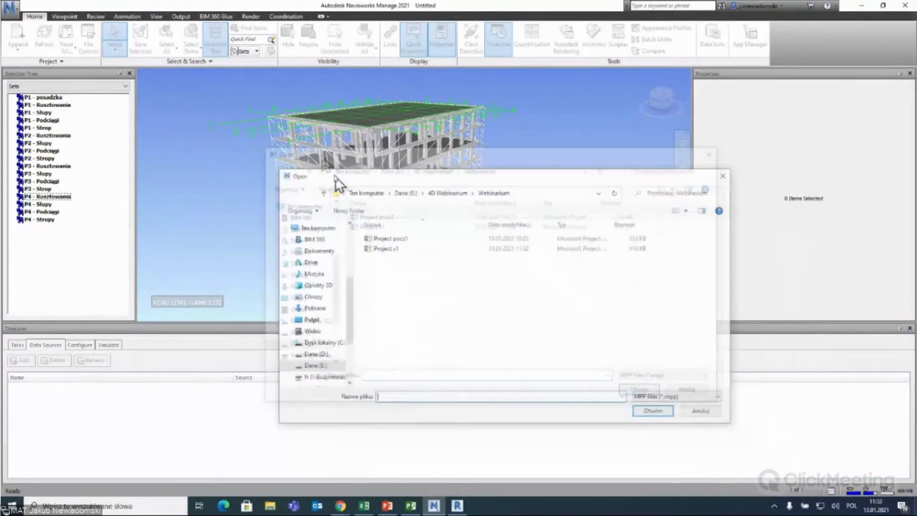
click(343, 184)
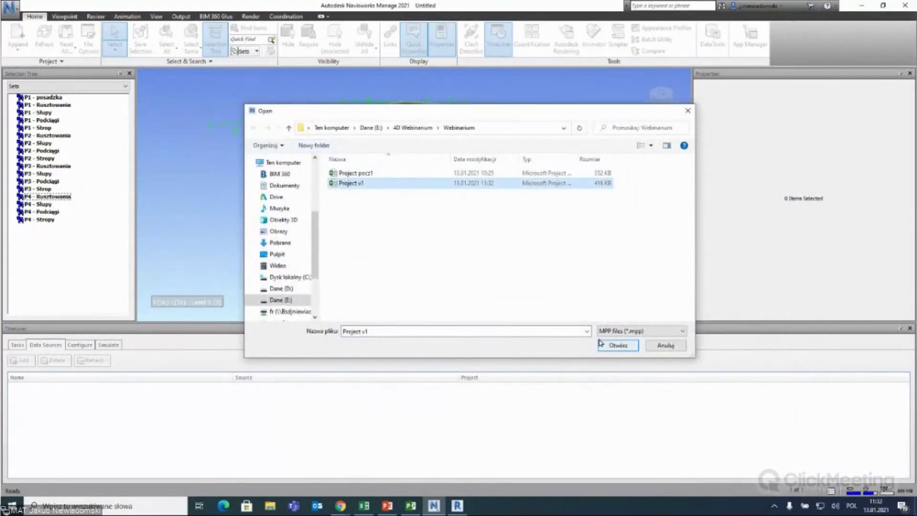
click(612, 347)
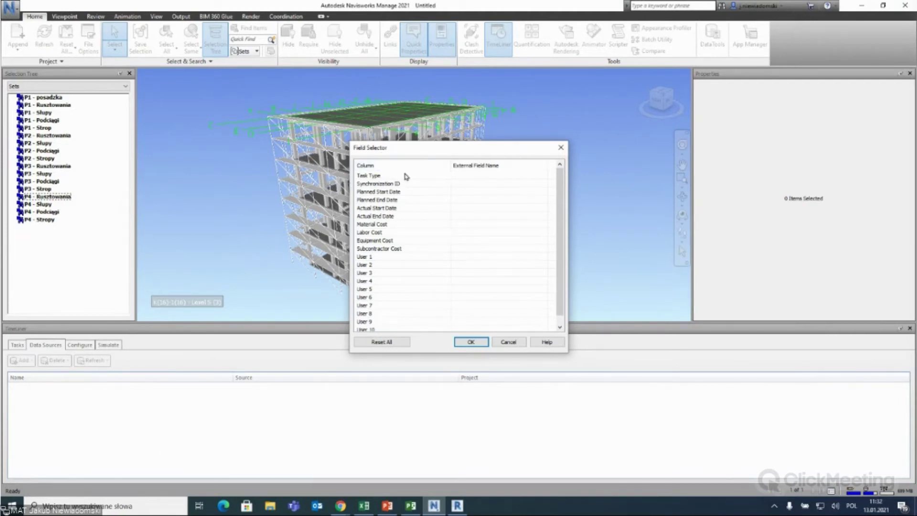
key(alt+Tab)
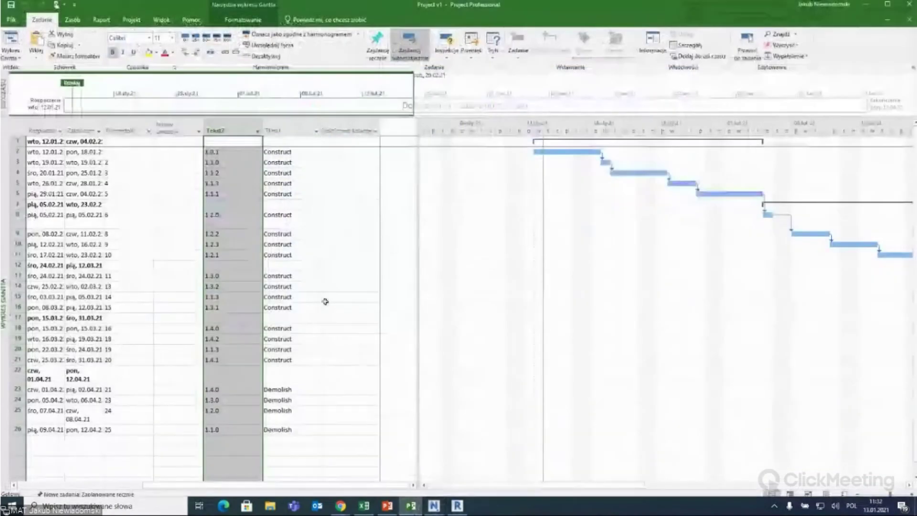
Map the Task Type field to Text 1.
click(283, 128)
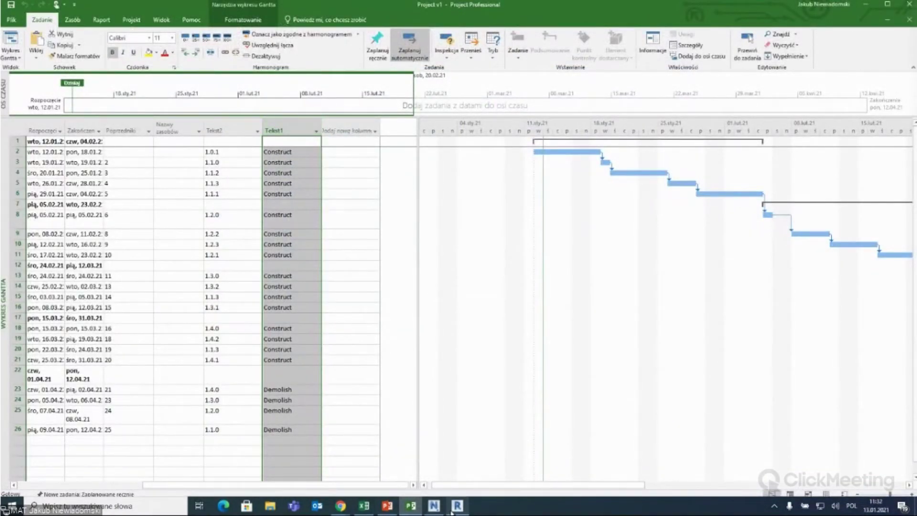
click(434, 505)
click(458, 176)
drag(544, 200, 544, 276)
scroll(497, 239, down, 3)
click(482, 235)
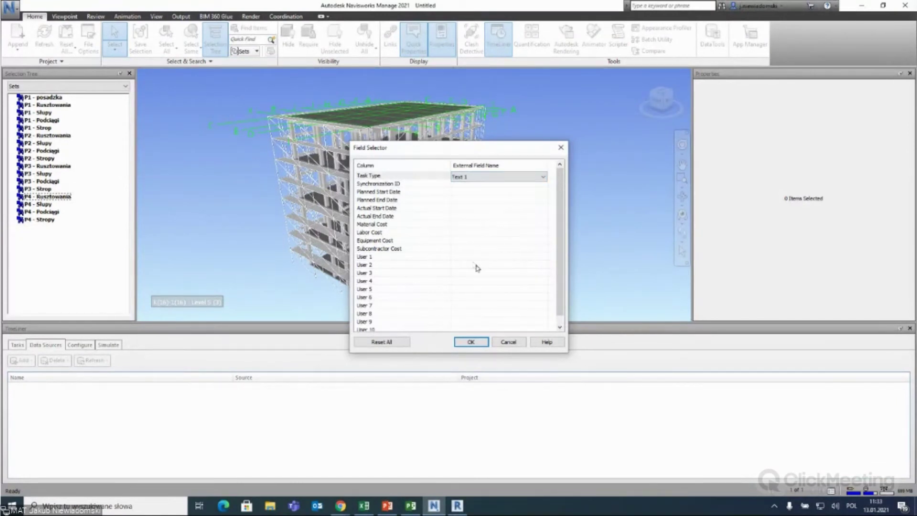
Map Planned Start Date to Start and Planned End Date to Finish.
click(404, 193)
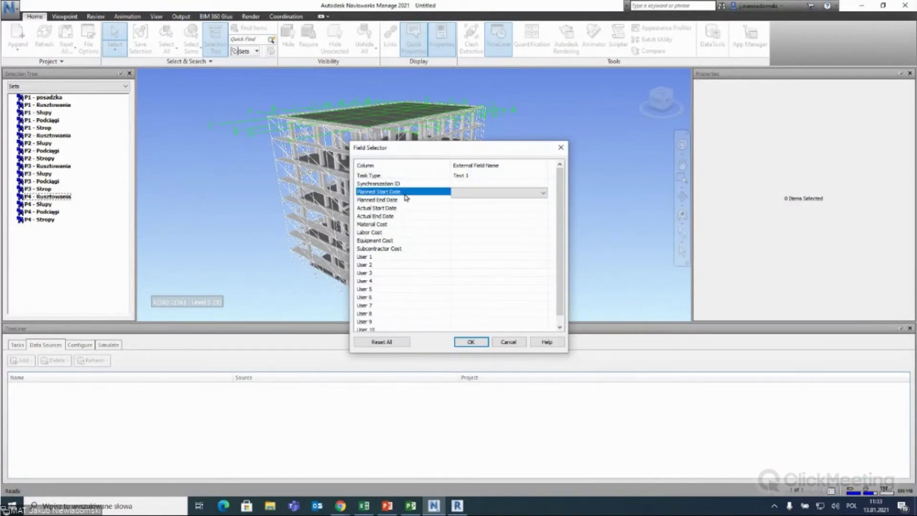
click(475, 197)
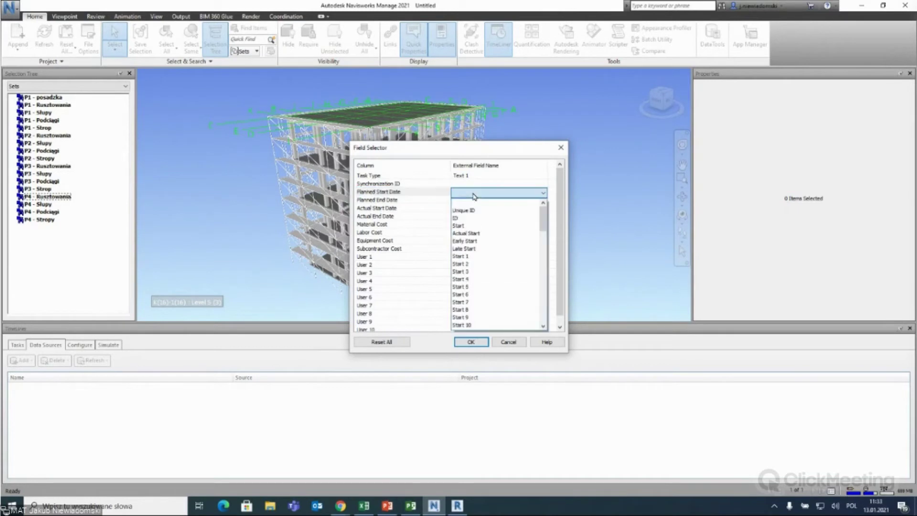
mouse_move(546, 221)
mouse_down()
mouse_move(543, 268)
mouse_move(545, 216)
mouse_up()
click(473, 225)
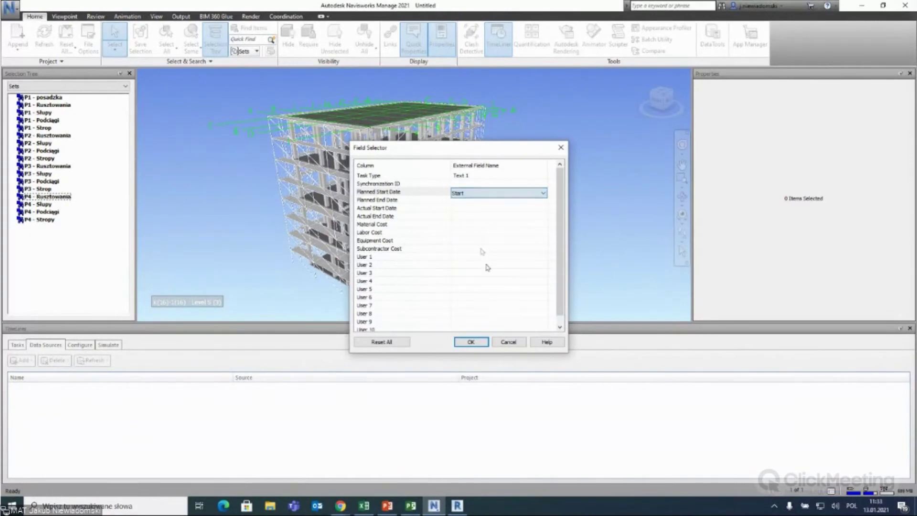
click(419, 201)
click(479, 200)
mouse_move(543, 215)
mouse_down()
mouse_move(539, 279)
mouse_move(540, 256)
mouse_up()
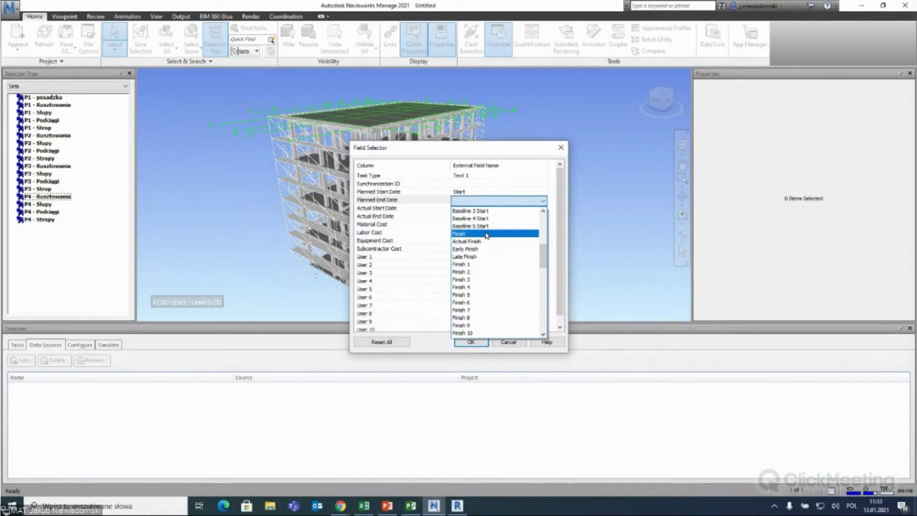
click(487, 233)
Map User 1 to Text 2 and confirm the field mapping.
click(421, 259)
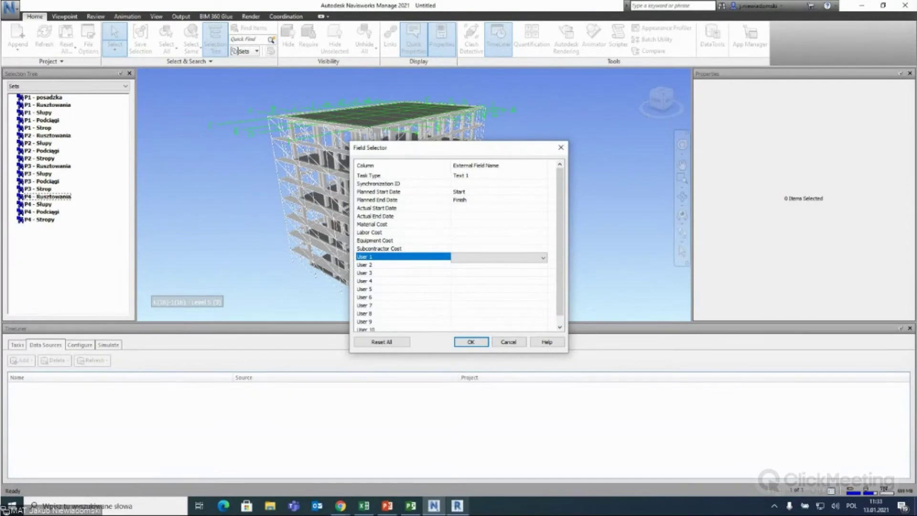
click(411, 505)
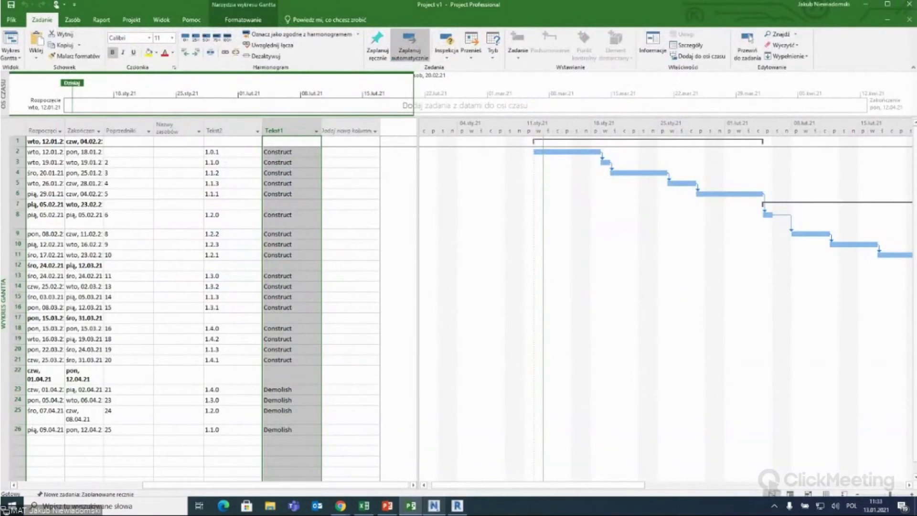
click(434, 506)
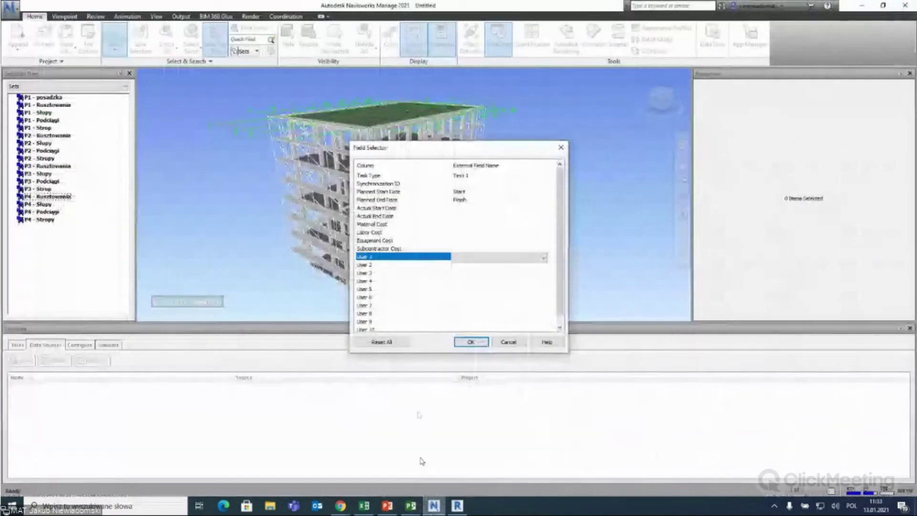
click(489, 260)
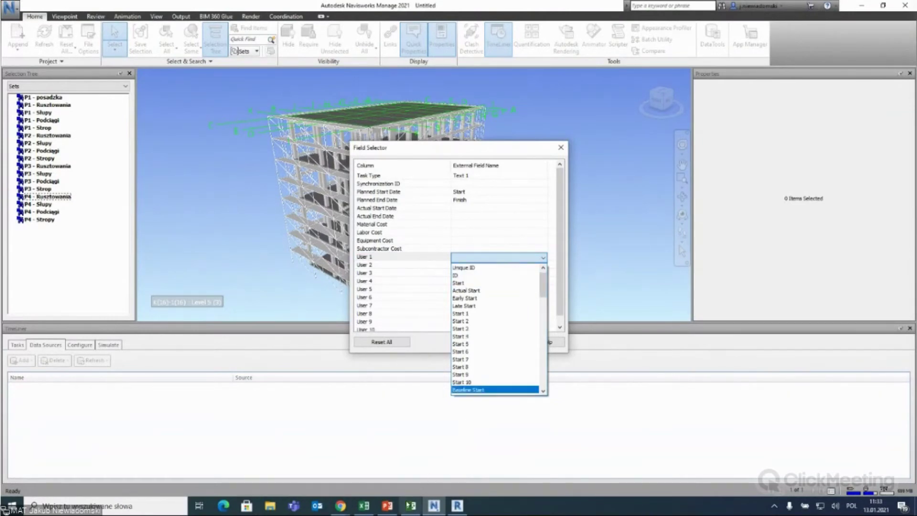
click(410, 505)
click(433, 505)
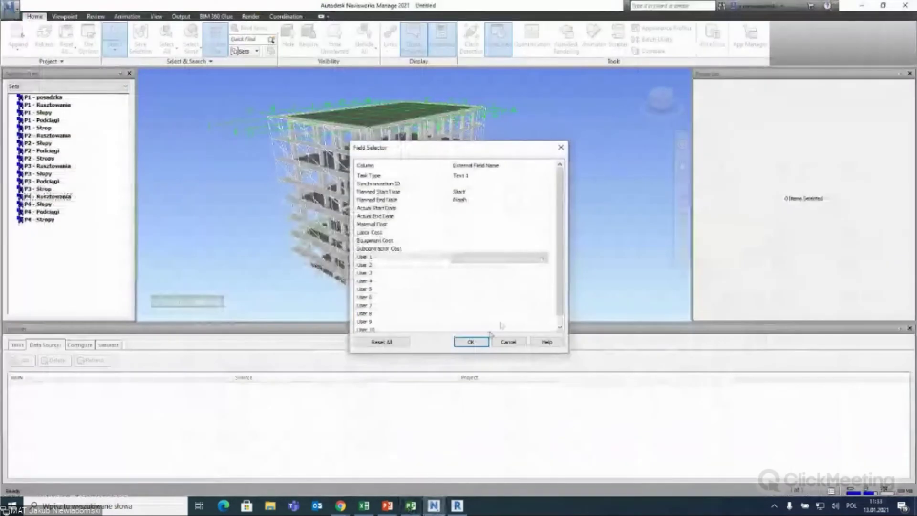
click(525, 258)
drag(541, 279, 542, 389)
click(485, 319)
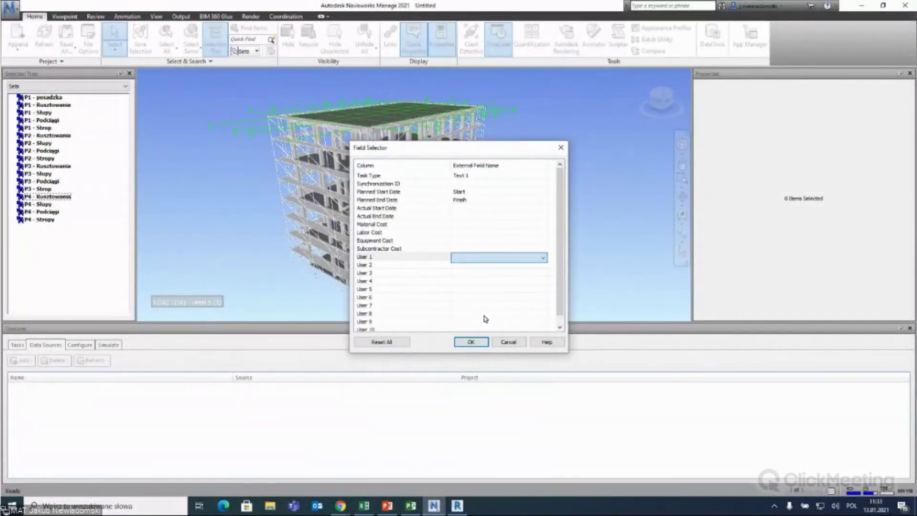
click(475, 342)
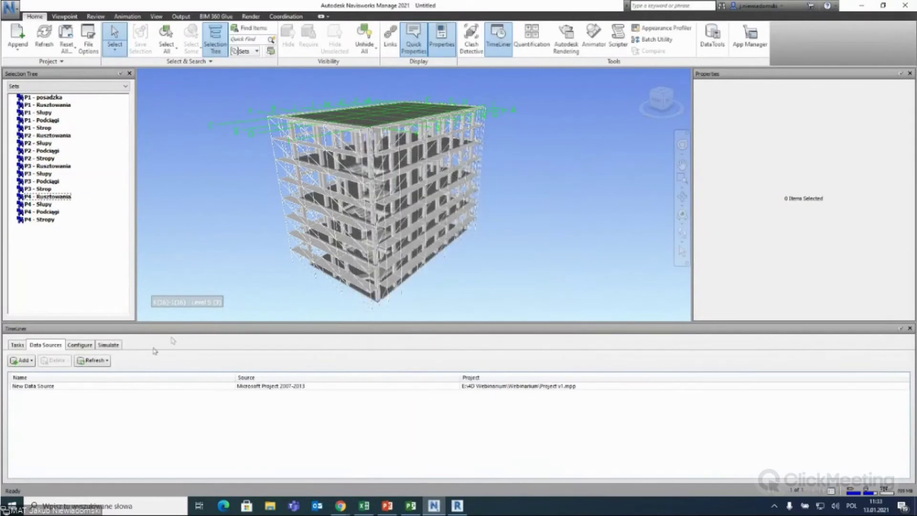
Rebuild the task hierarchy from the new Project v1 data source.
click(136, 386)
right_click(157, 388)
click(103, 452)
click(92, 386)
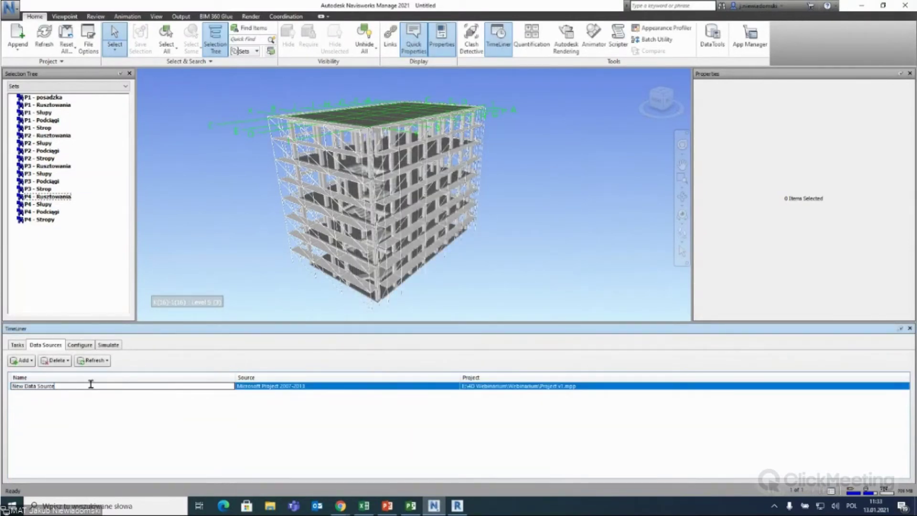
right_click(245, 386)
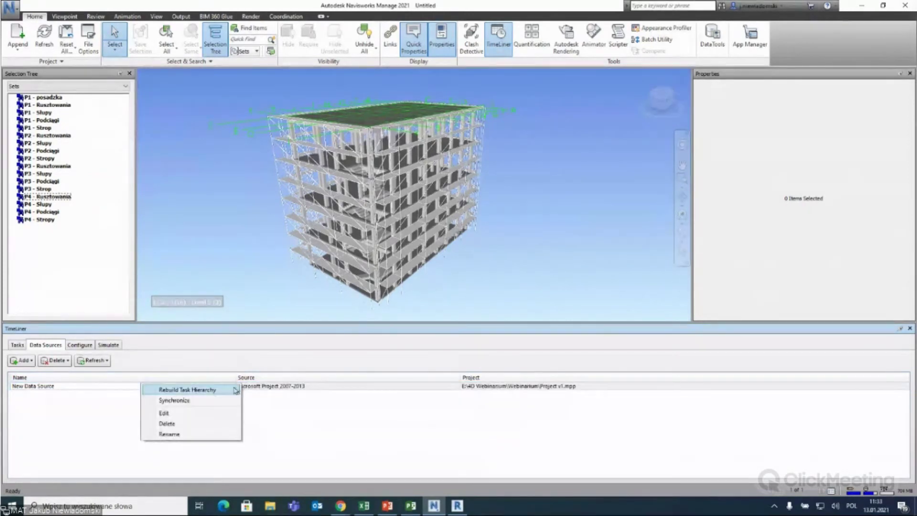
click(193, 390)
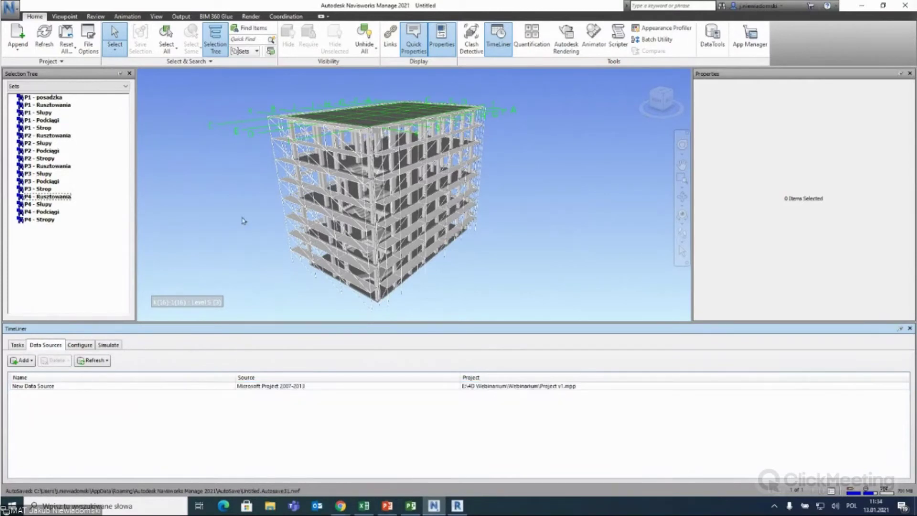
Review the imported tasks and Gantt chart down to the Demontaż rusztowania tasks.
click(19, 345)
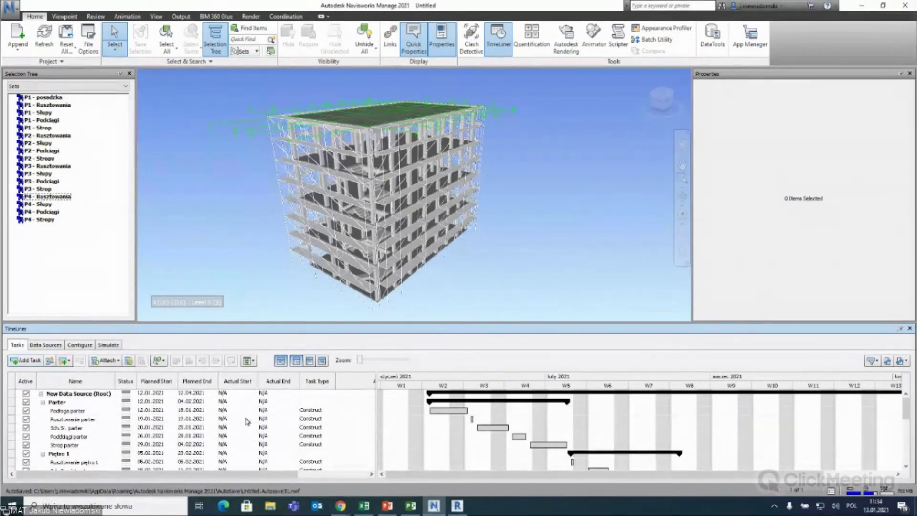
drag(258, 474, 143, 473)
scroll(900, 407, down, 2)
scroll(835, 421, down, 1)
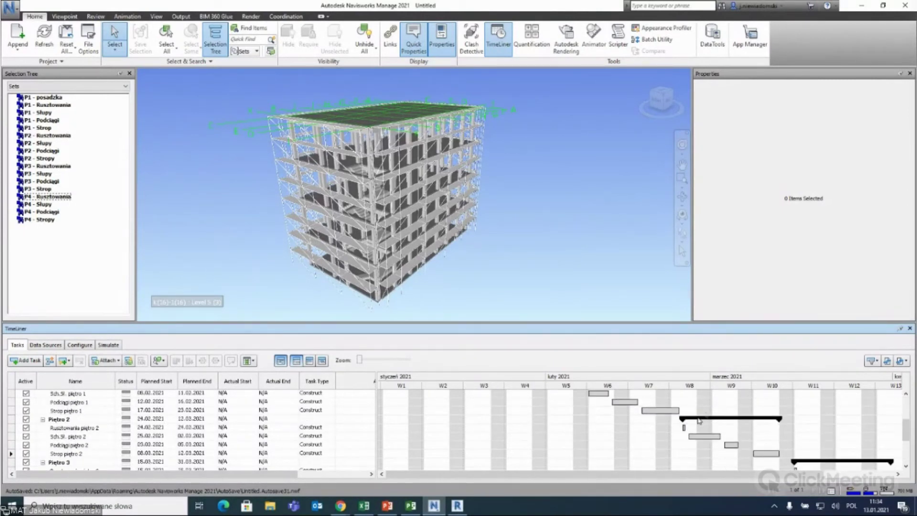
scroll(906, 466, down, 4)
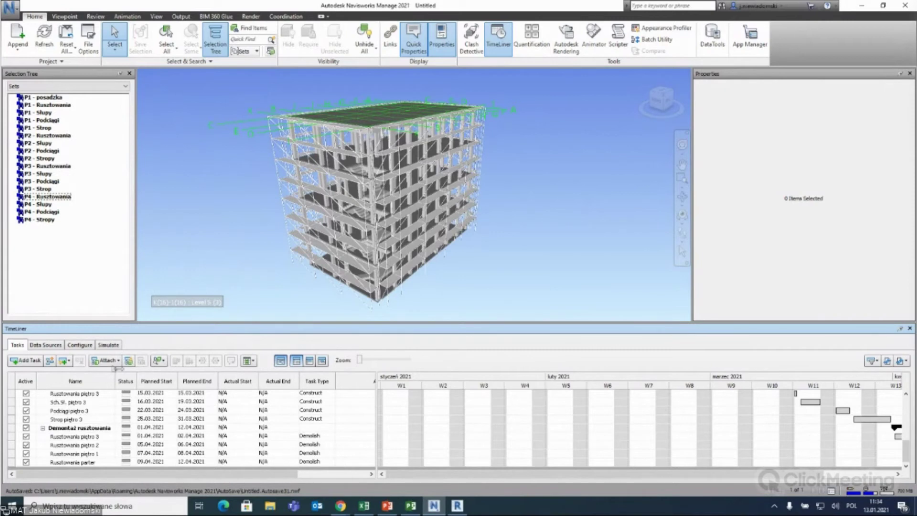
click(108, 345)
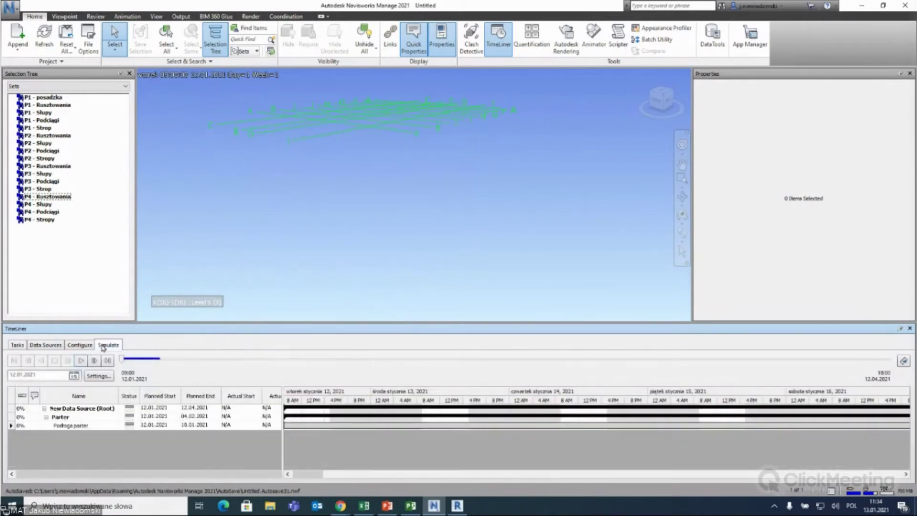
click(82, 361)
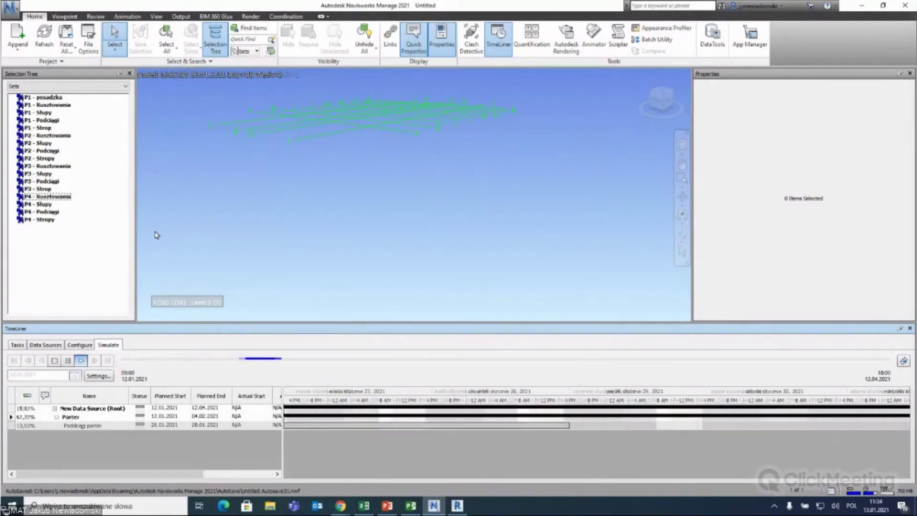
click(11, 360)
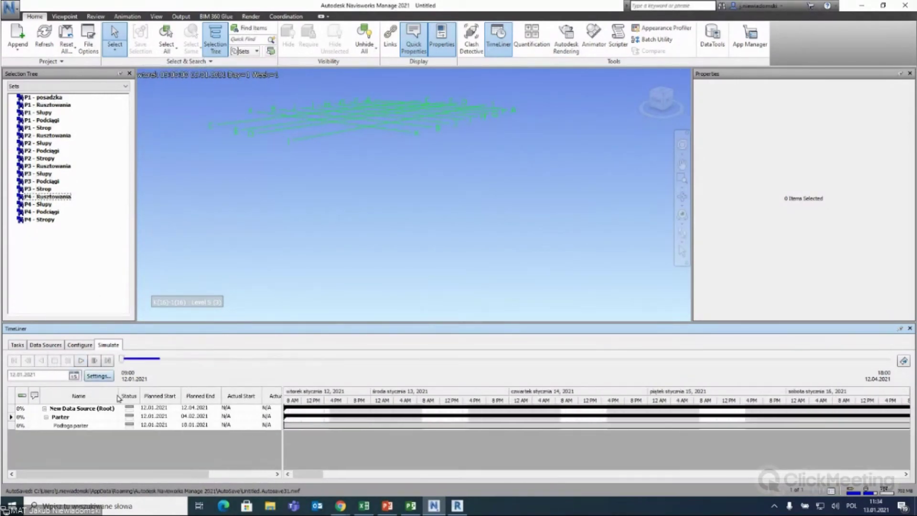
click(17, 345)
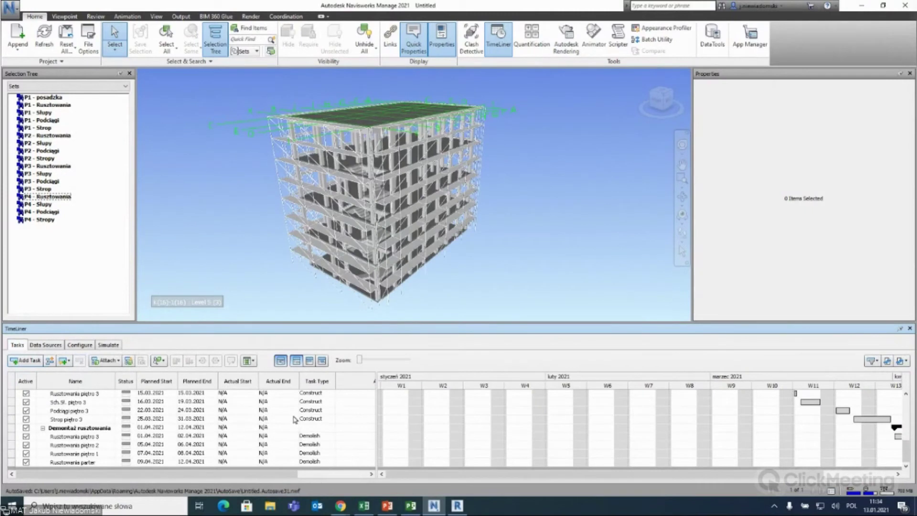
drag(258, 475, 321, 475)
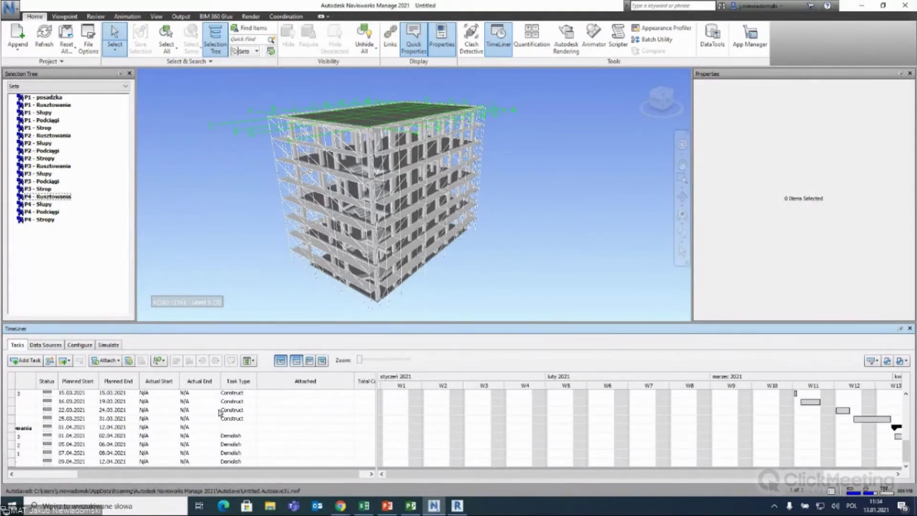
click(106, 360)
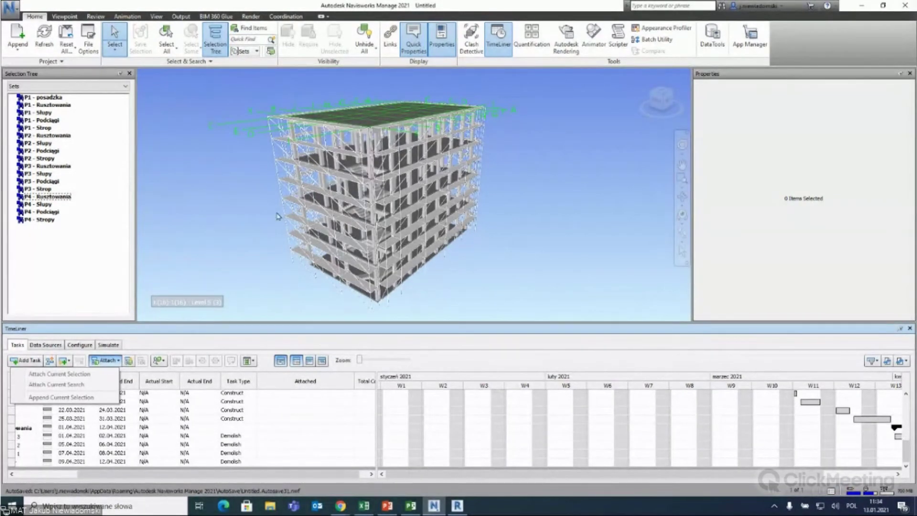
click(348, 198)
click(321, 175)
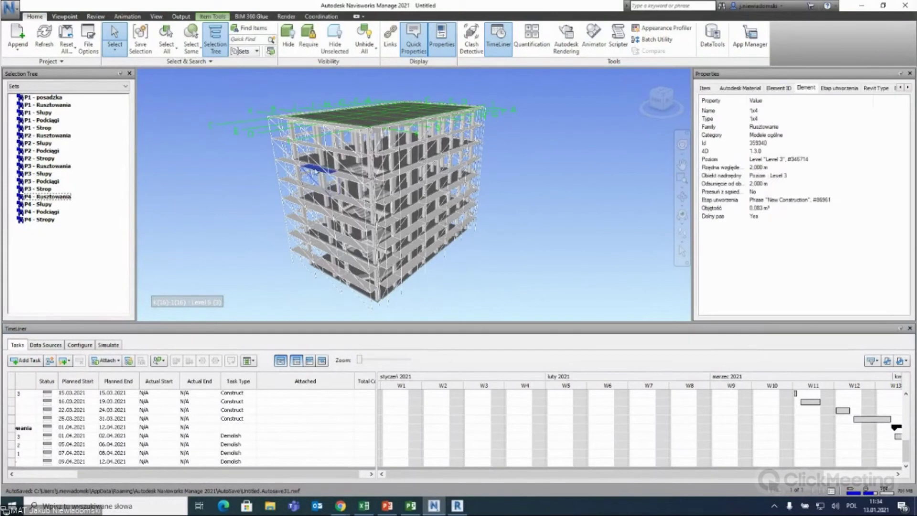
ctrl+click(289, 142)
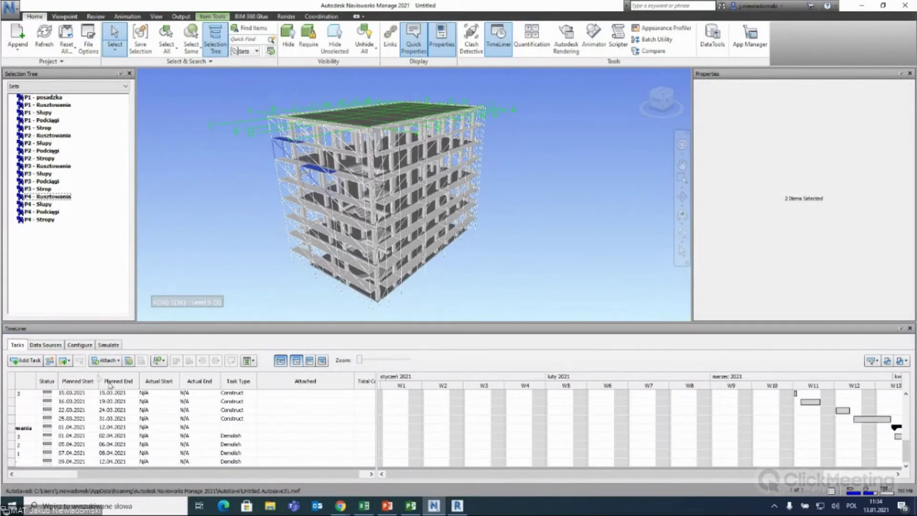
click(115, 359)
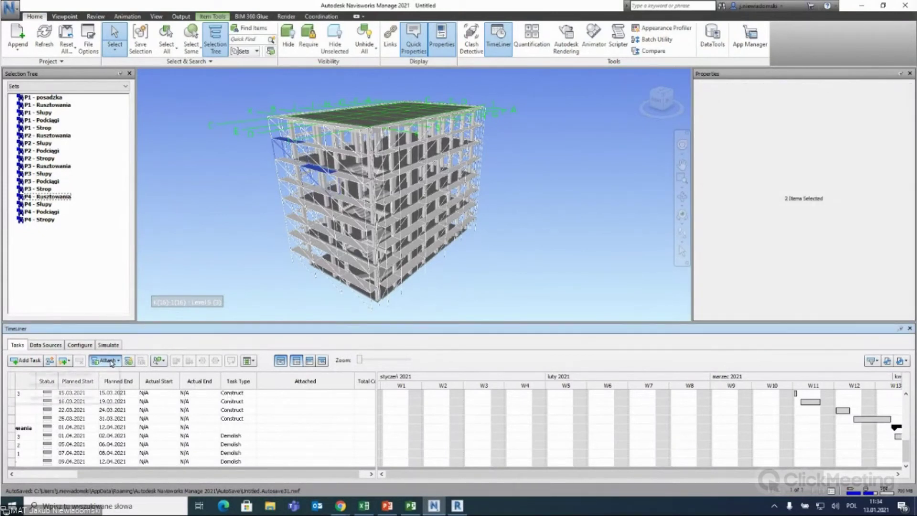
click(232, 393)
click(107, 360)
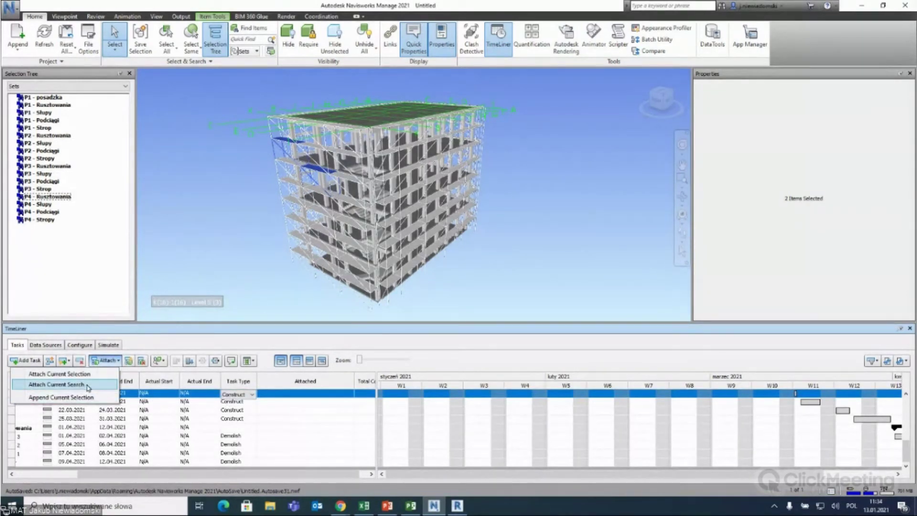
click(197, 232)
click(320, 420)
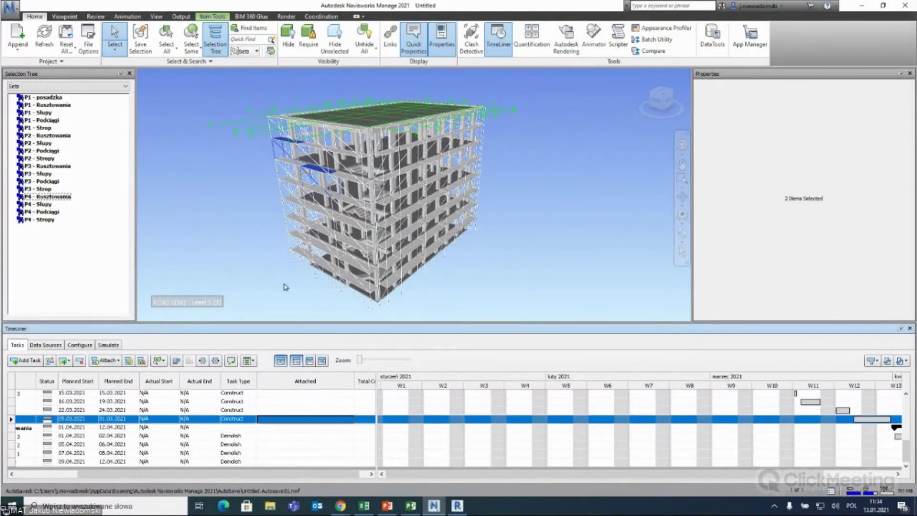
mouse_move(221, 238)
middle_down()
mouse_move(236, 272)
mouse_move(268, 292)
middle_up()
mouse_move(250, 475)
mouse_down()
mouse_move(228, 483)
mouse_move(284, 483)
mouse_up()
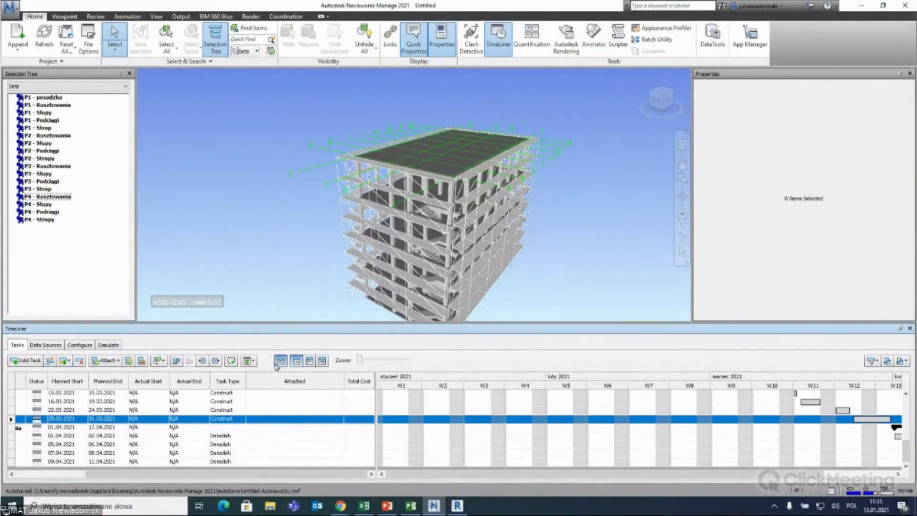
Add the User 1 column to the TimeLiner task list through Choose Columns.
click(250, 361)
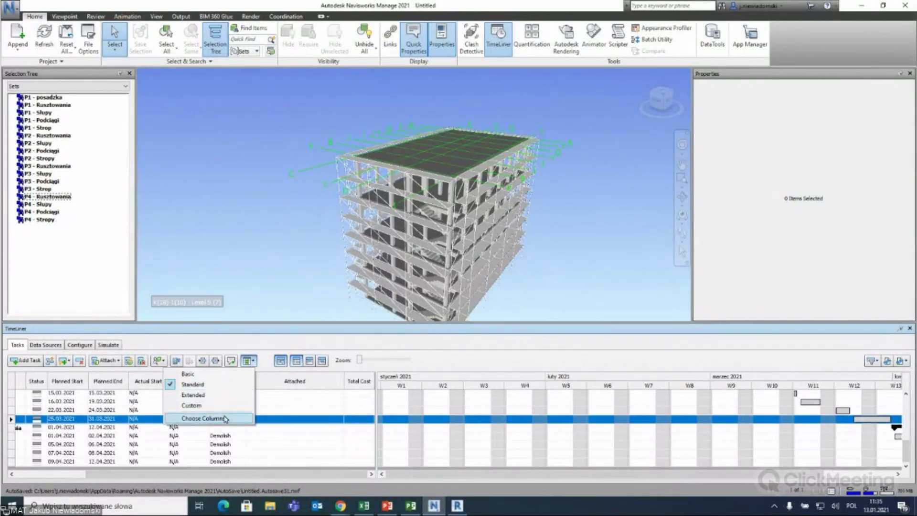
click(225, 418)
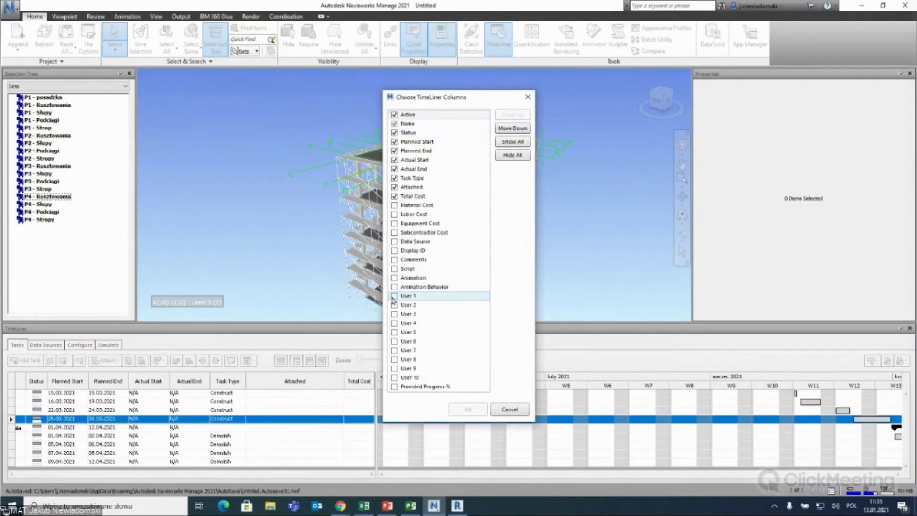
click(394, 296)
click(467, 409)
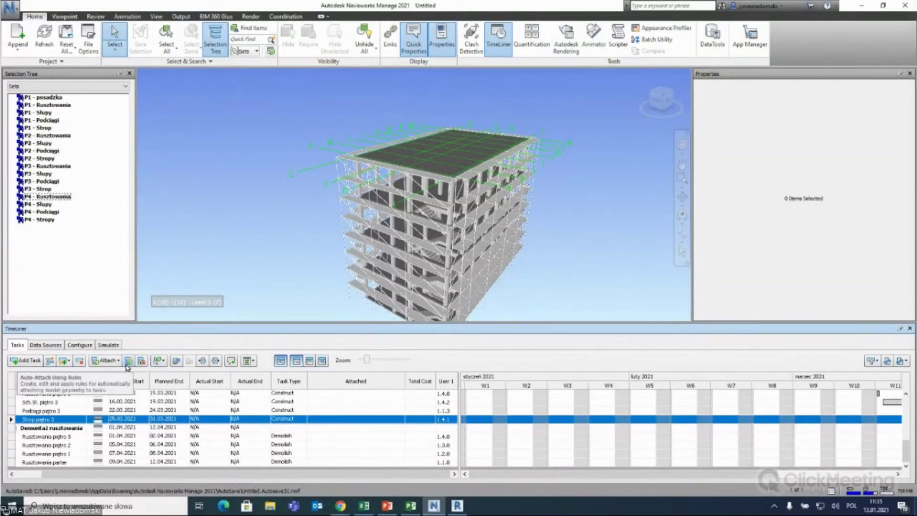
click(128, 364)
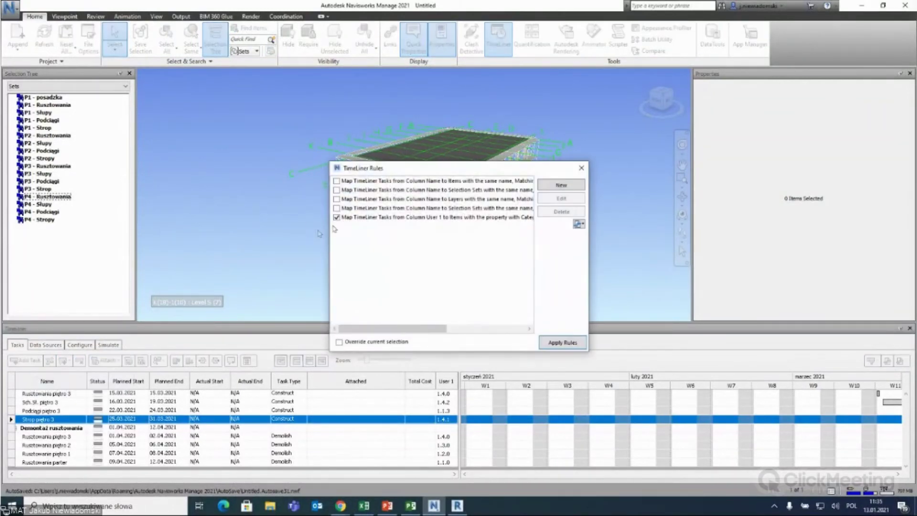
Explore a new Attach Items rule's case and target settings, then cancel it.
click(394, 209)
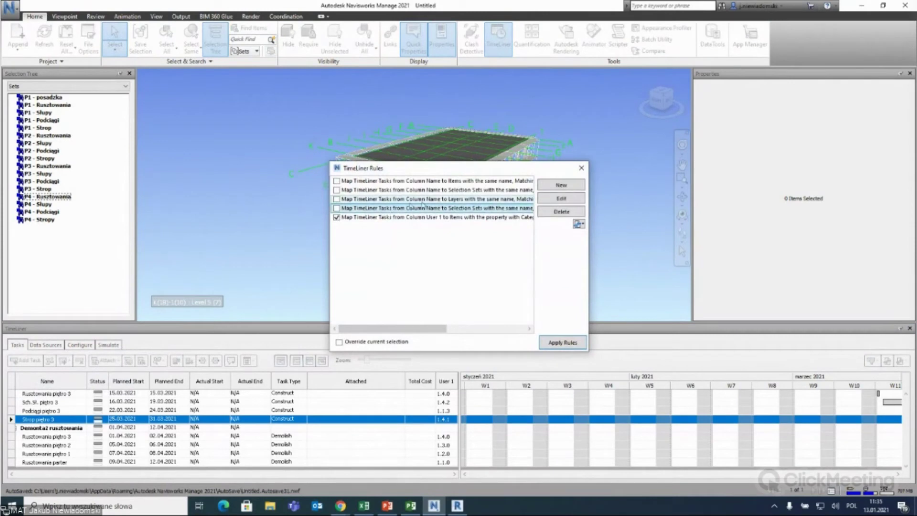
click(546, 190)
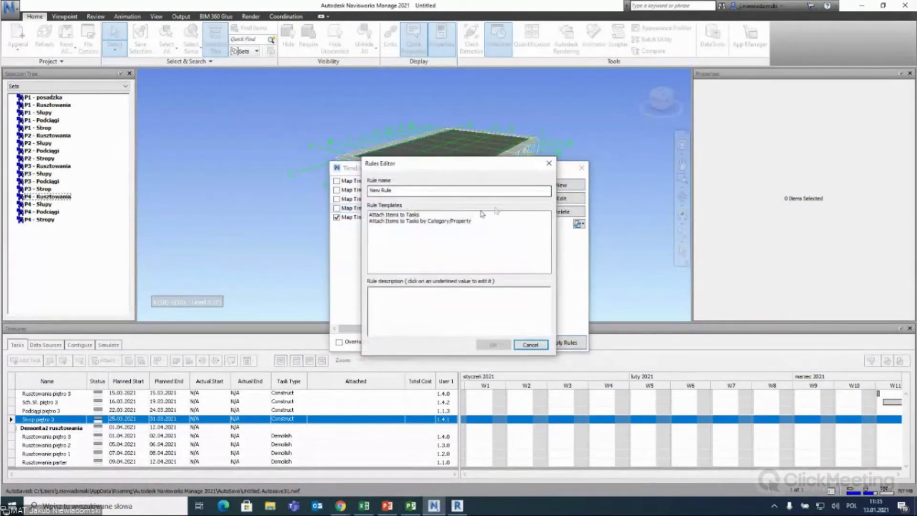
click(396, 214)
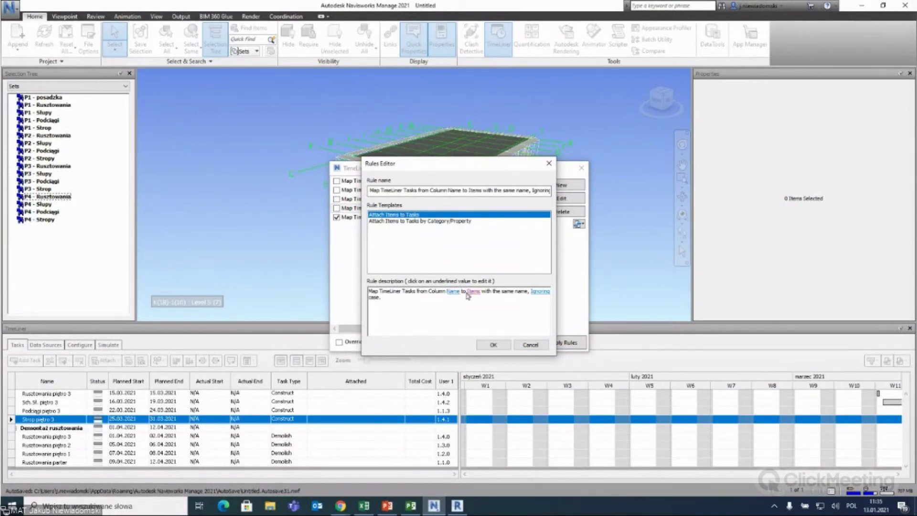
click(539, 292)
click(494, 261)
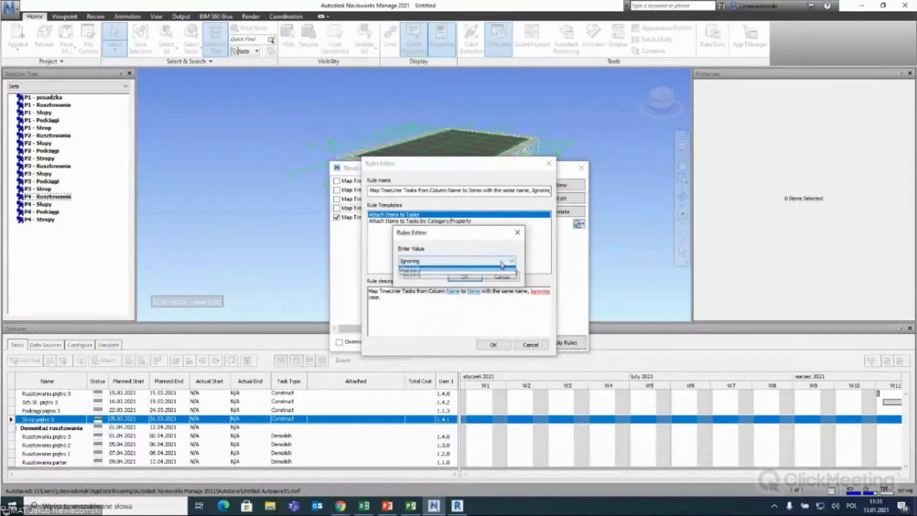
click(517, 233)
click(473, 293)
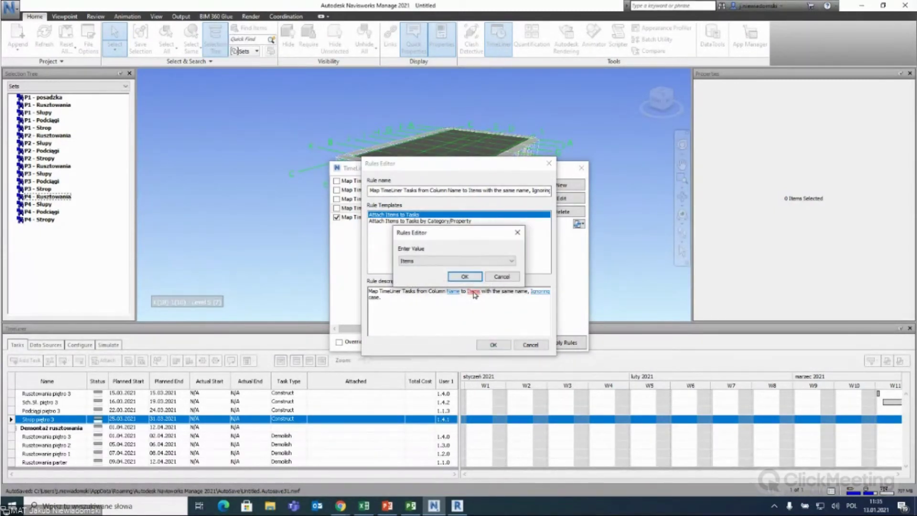
click(445, 261)
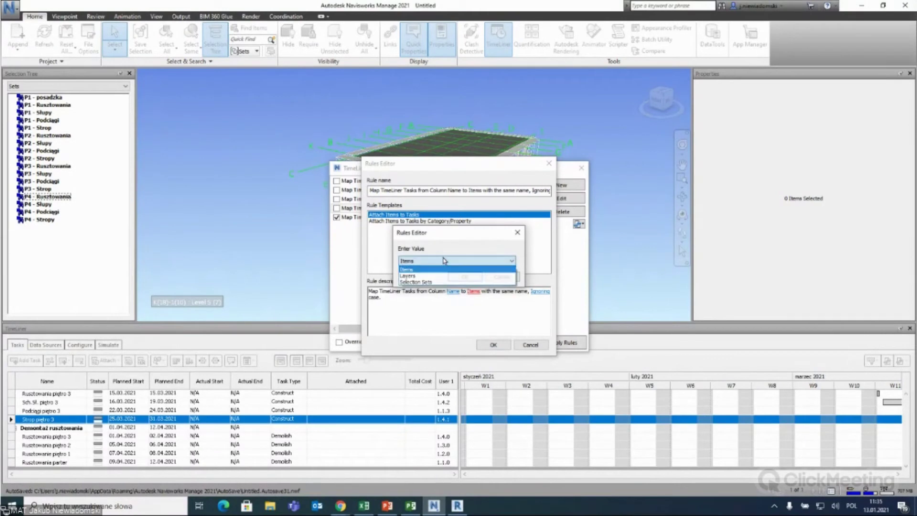
click(427, 283)
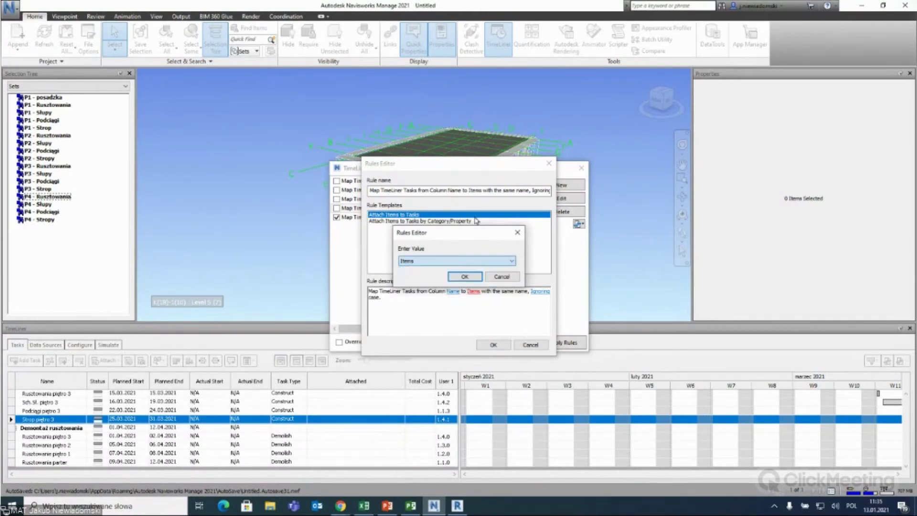
click(498, 276)
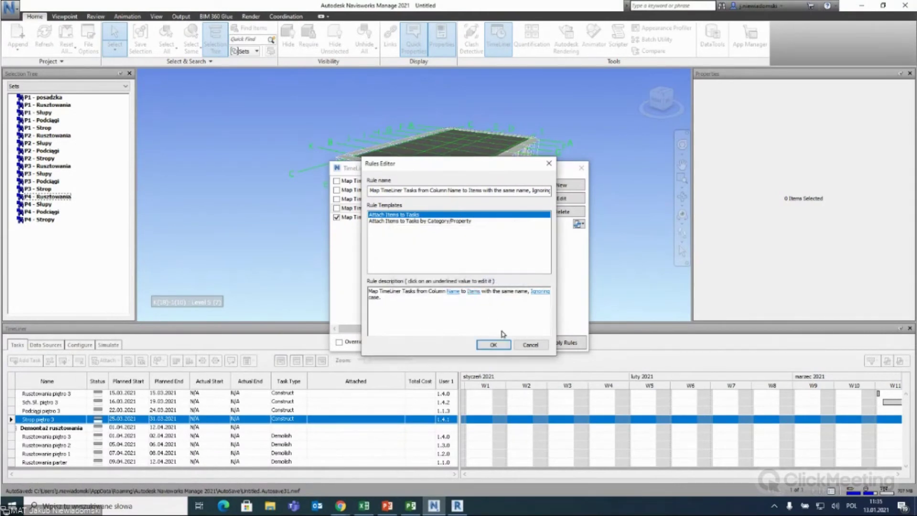
click(418, 221)
click(529, 346)
Confirm the User 1 rule with Category 'Element' and Property '4D', then apply rules.
double_click(375, 218)
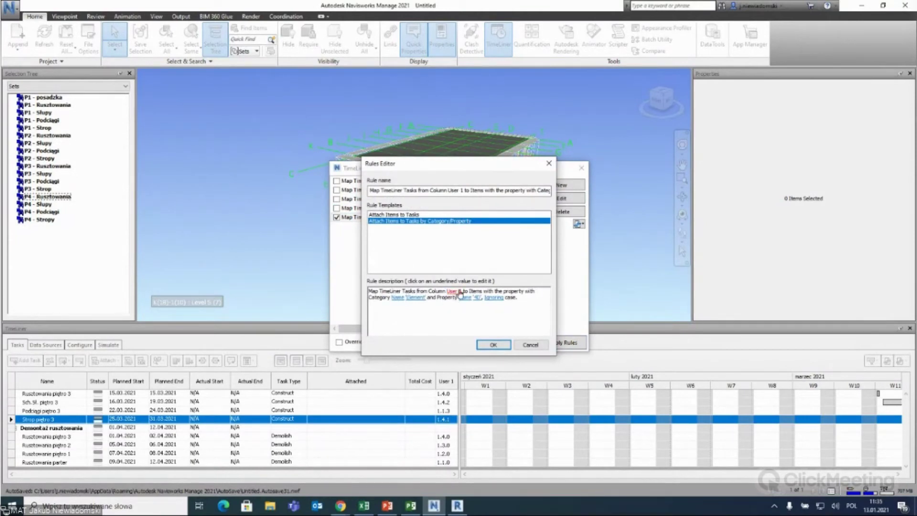
click(415, 298)
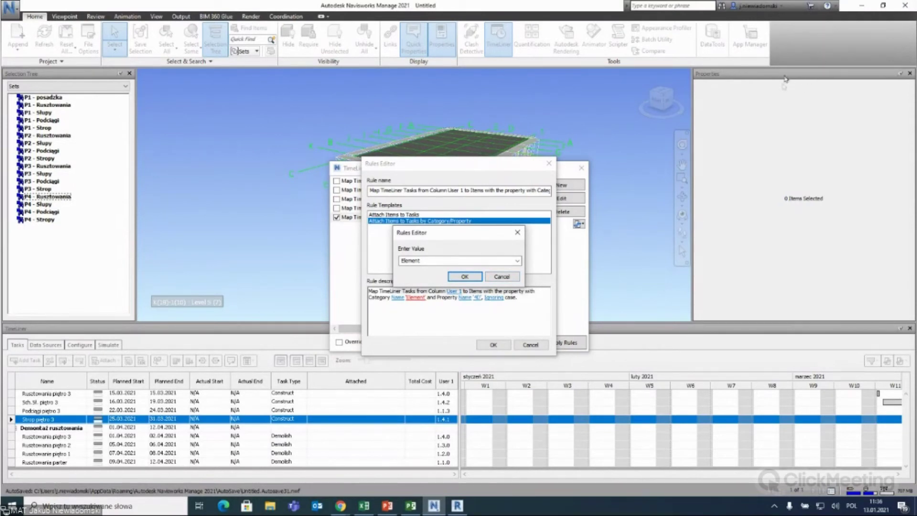
click(501, 276)
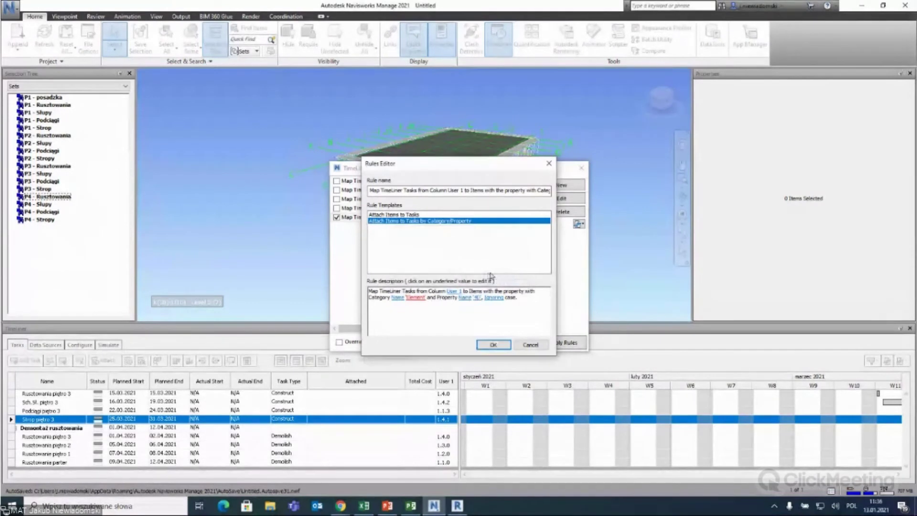
click(477, 297)
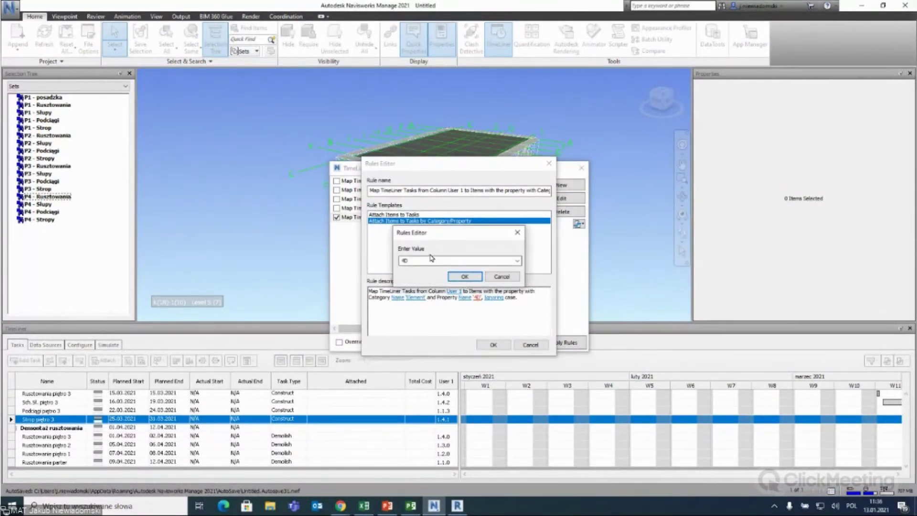
click(499, 279)
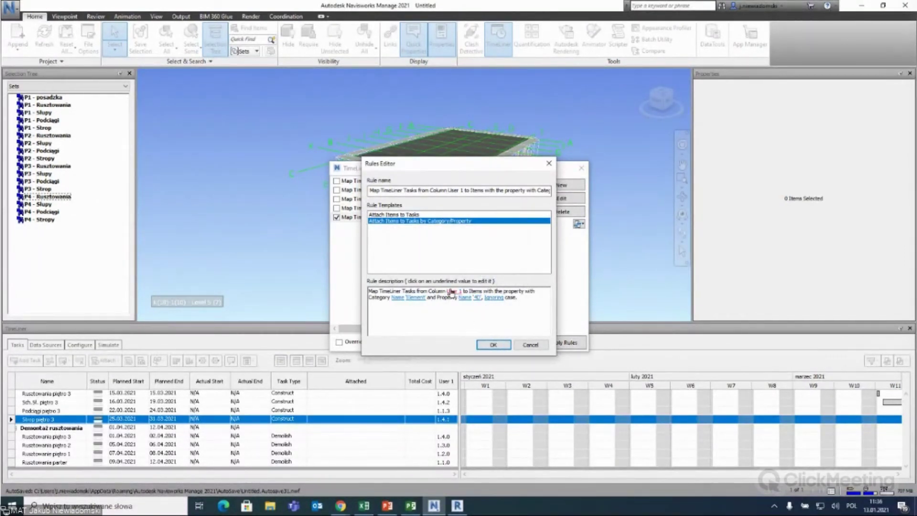
click(480, 342)
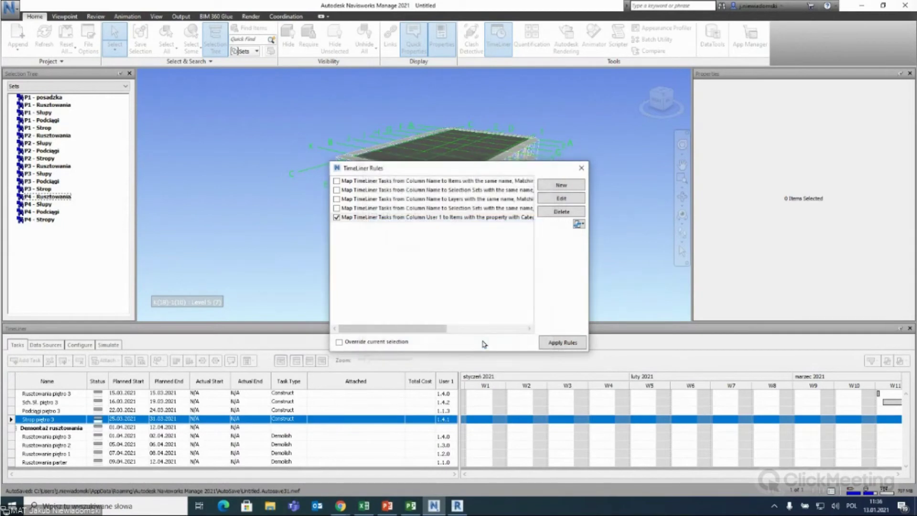
click(564, 344)
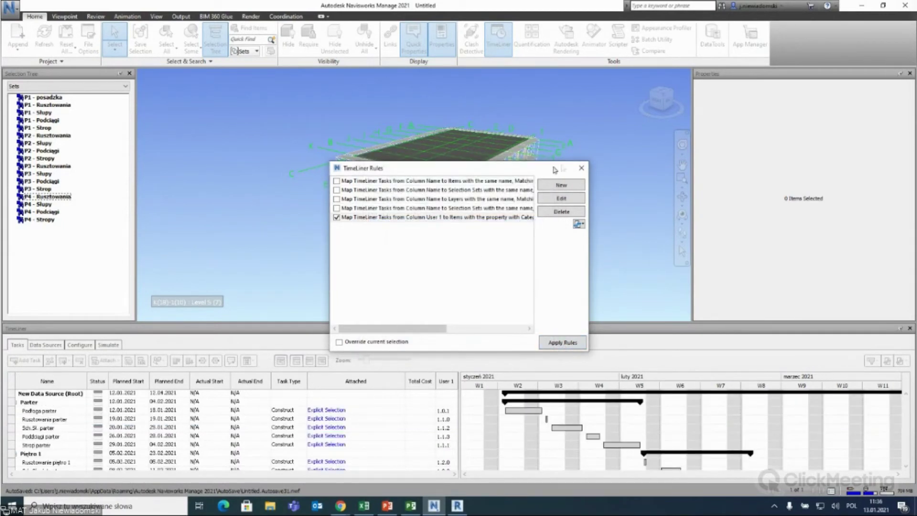
Check the Sch. Sł. parter task's attached columns on the model.
click(581, 169)
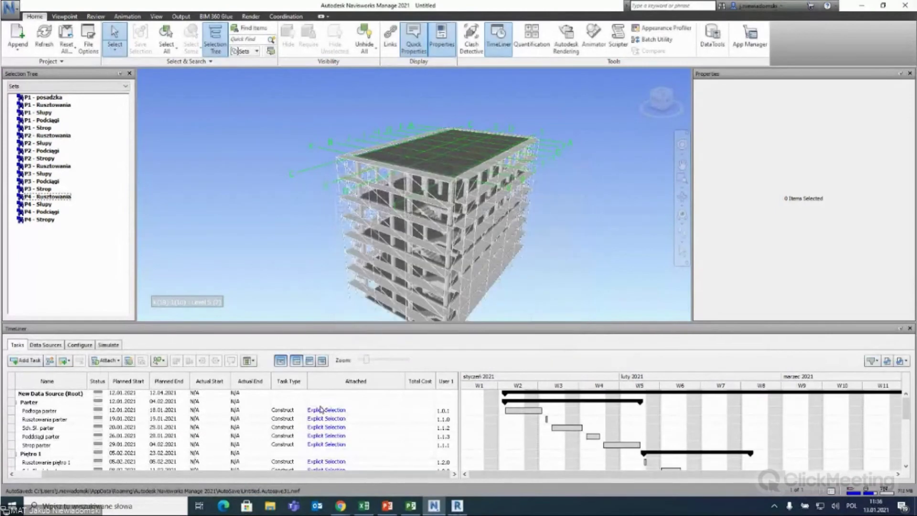
click(323, 409)
click(322, 428)
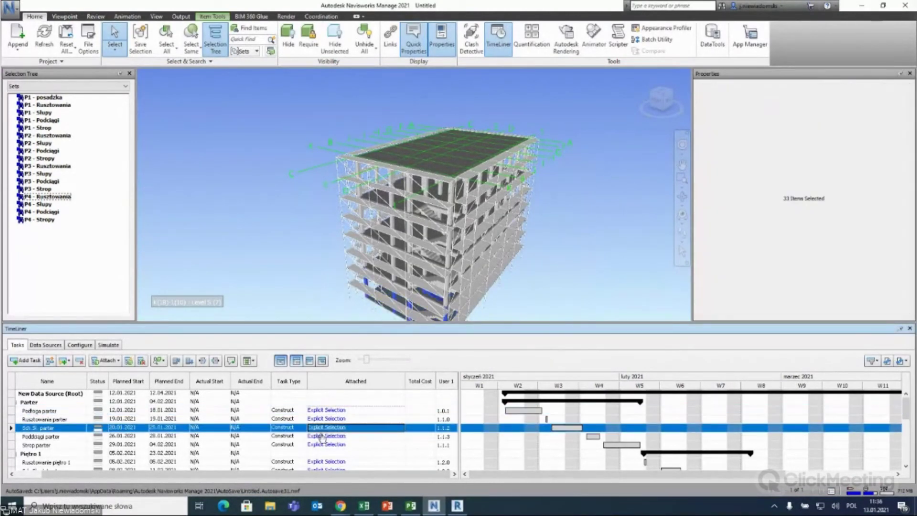
middle_drag(322, 238, 328, 158)
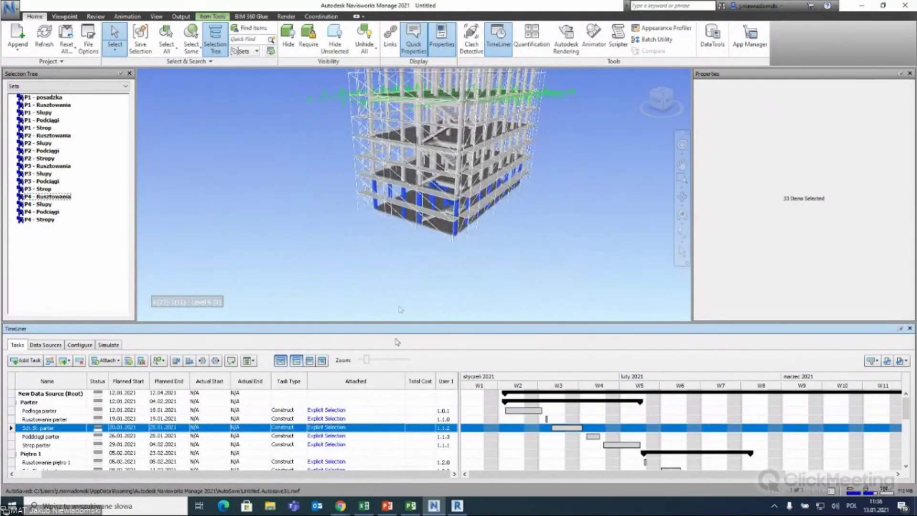
shift+middle_drag(411, 236, 429, 238)
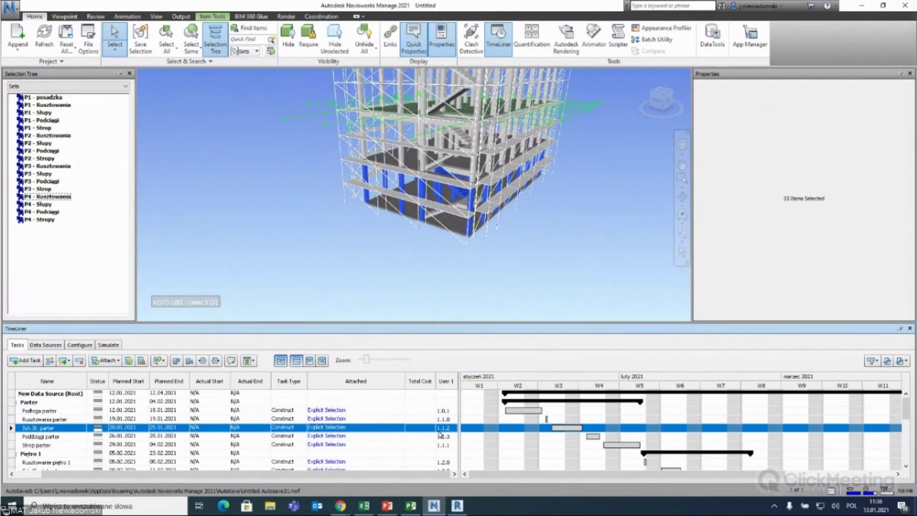
click(419, 193)
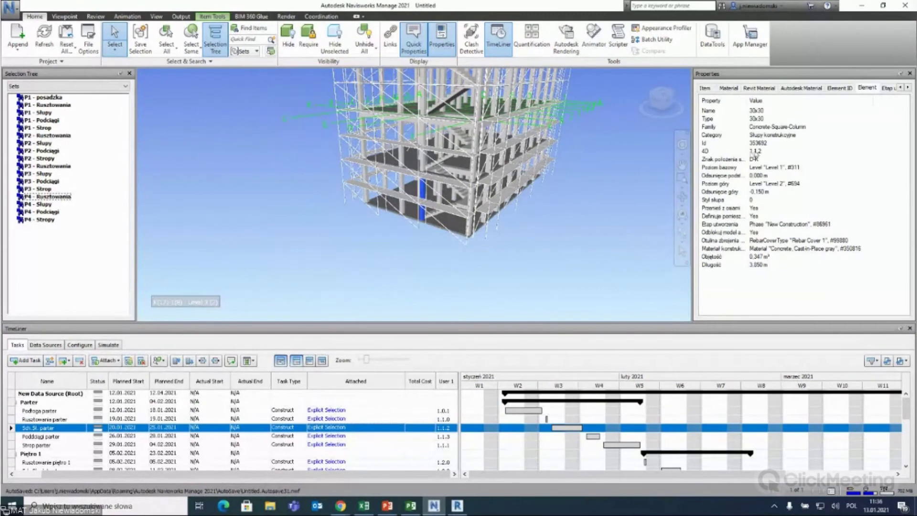
Play the construction simulation of the imported schedule.
click(606, 241)
click(109, 344)
click(81, 361)
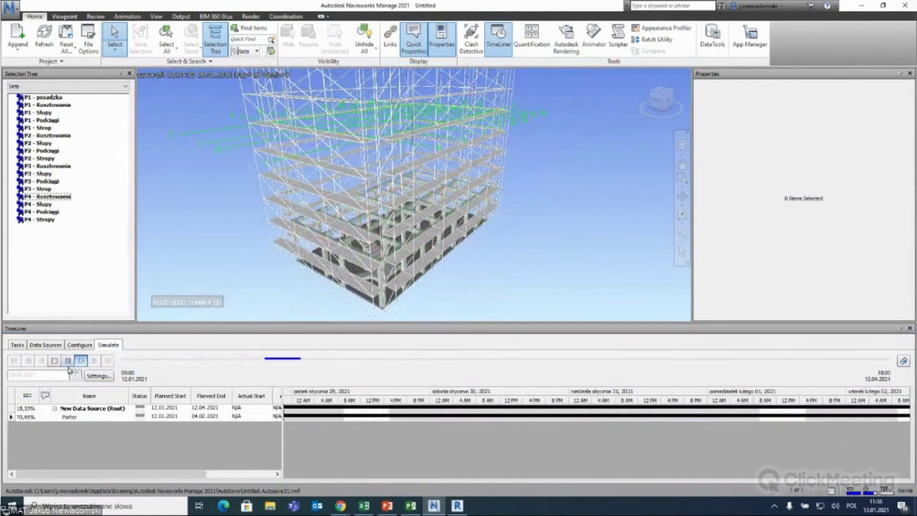
Stop and rewind the simulation, then review the Construct and Demolish appearance settings.
click(54, 361)
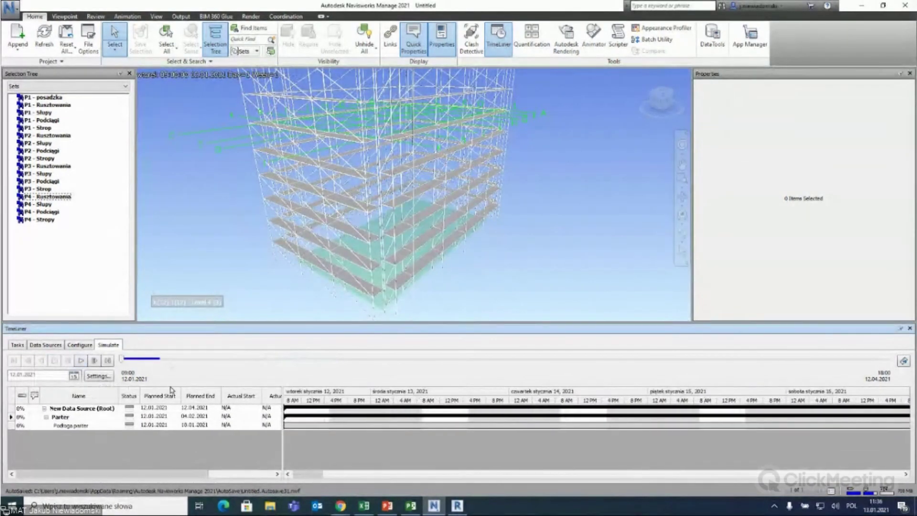
click(45, 345)
click(79, 345)
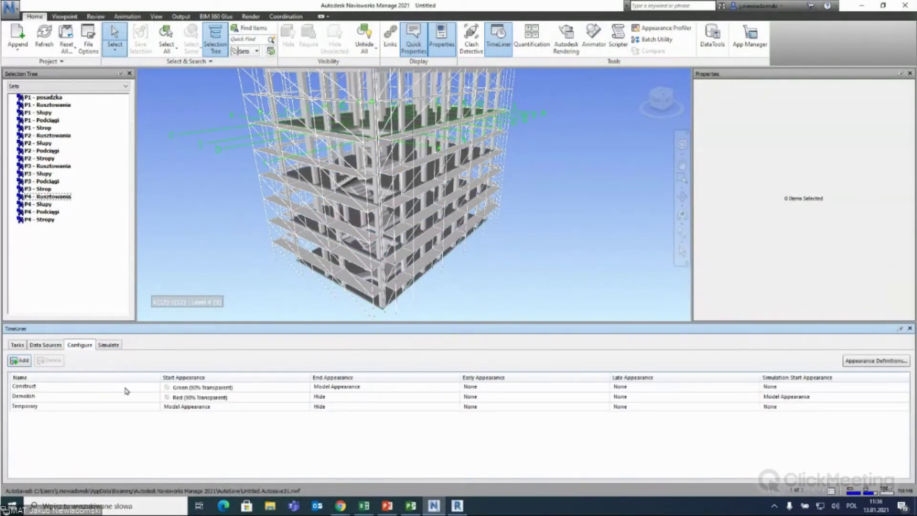
click(798, 399)
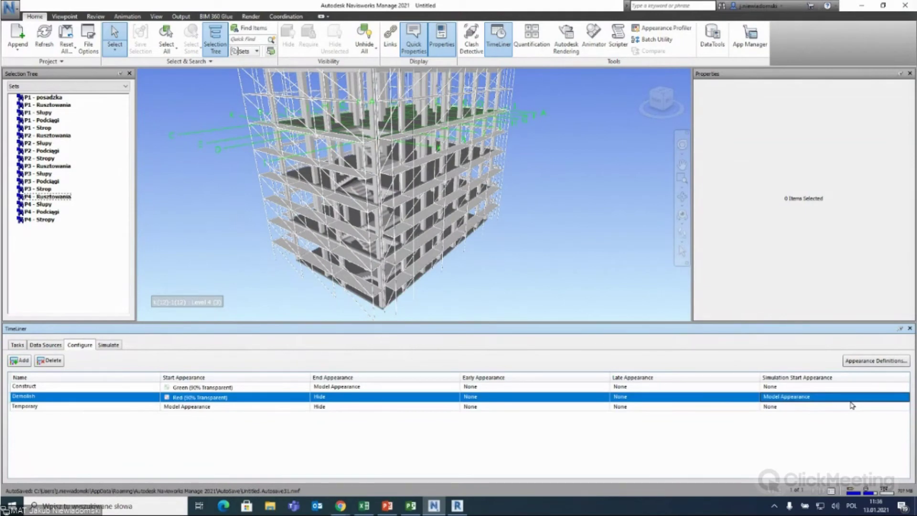
Replay the construction simulation to completion at 12.04.2021 while orbiting, then bring up Clash Detective.
click(108, 344)
click(80, 360)
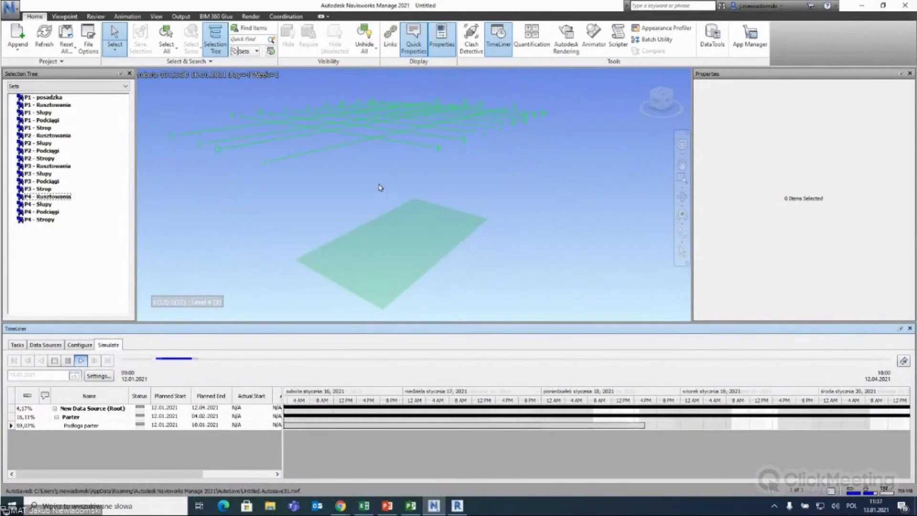
click(319, 262)
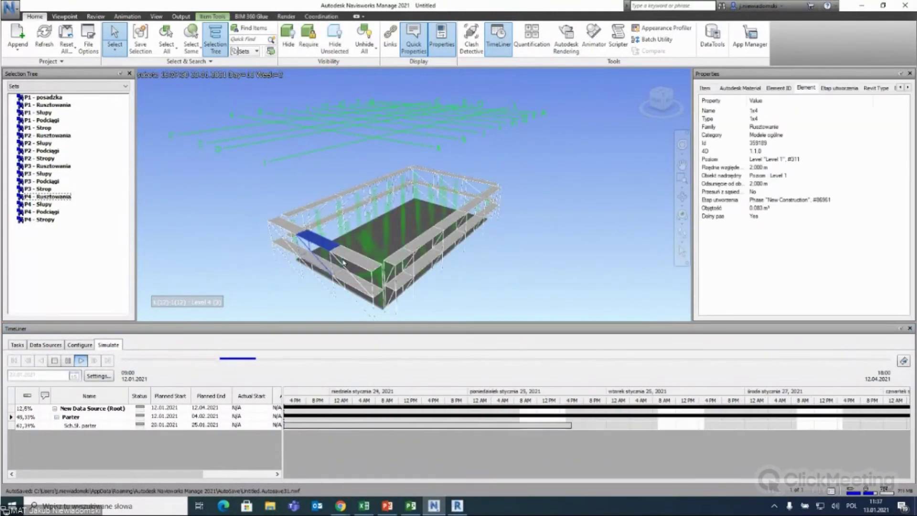
click(247, 187)
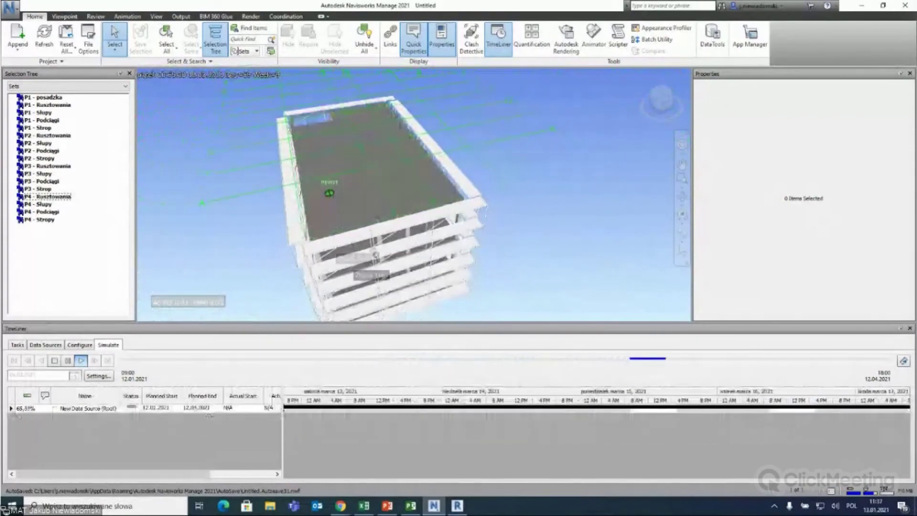
shift+middle_drag(388, 227, 378, 240)
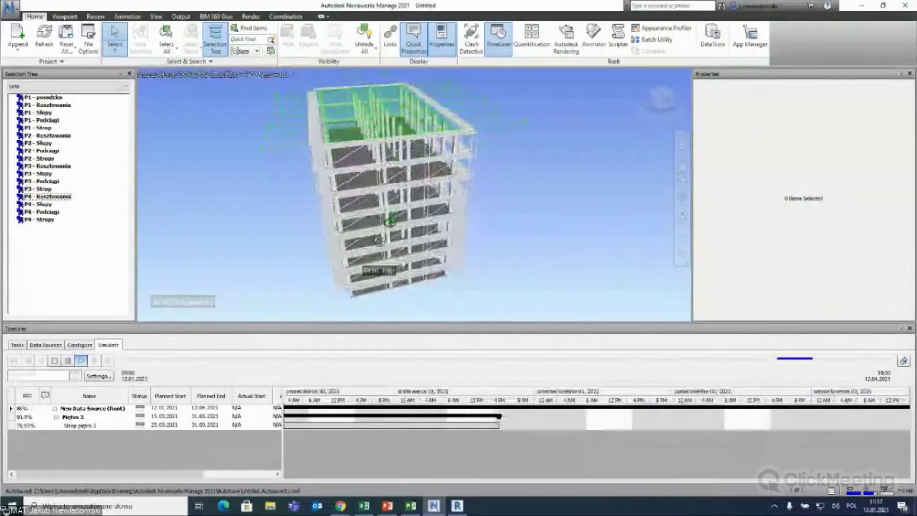
shift+middle_drag(344, 217, 313, 235)
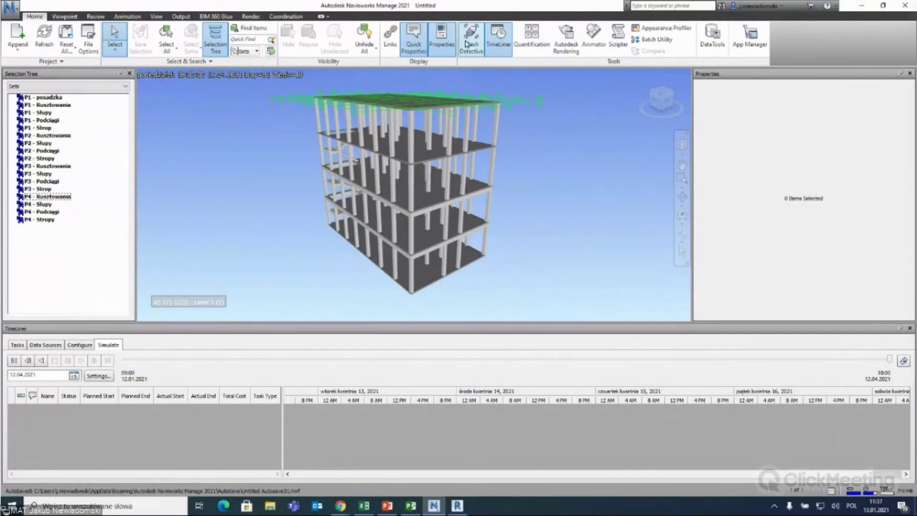
click(466, 43)
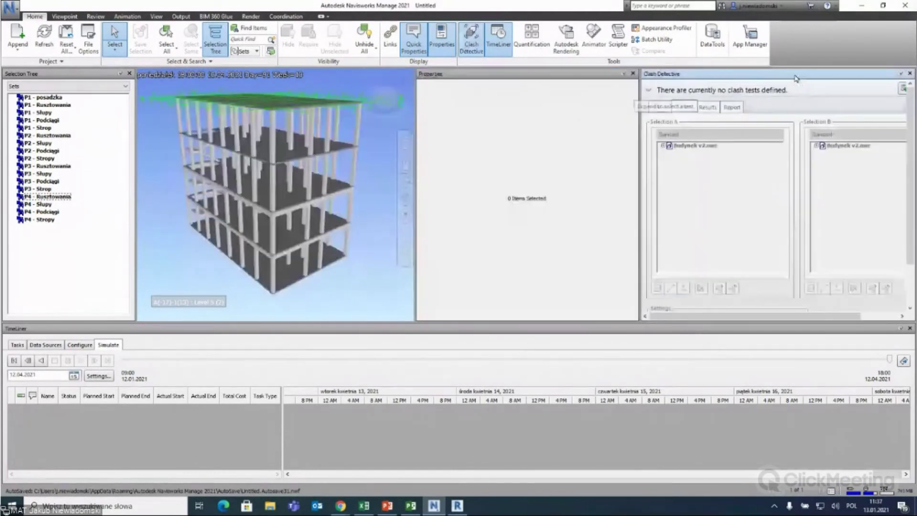
Create clash test Test 1 of Budynek v2.nwc against itself, linked to TimeLiner, and run it.
mouse_move(717, 75)
mouse_down()
mouse_move(543, 114)
mouse_move(544, 83)
mouse_up()
click(712, 108)
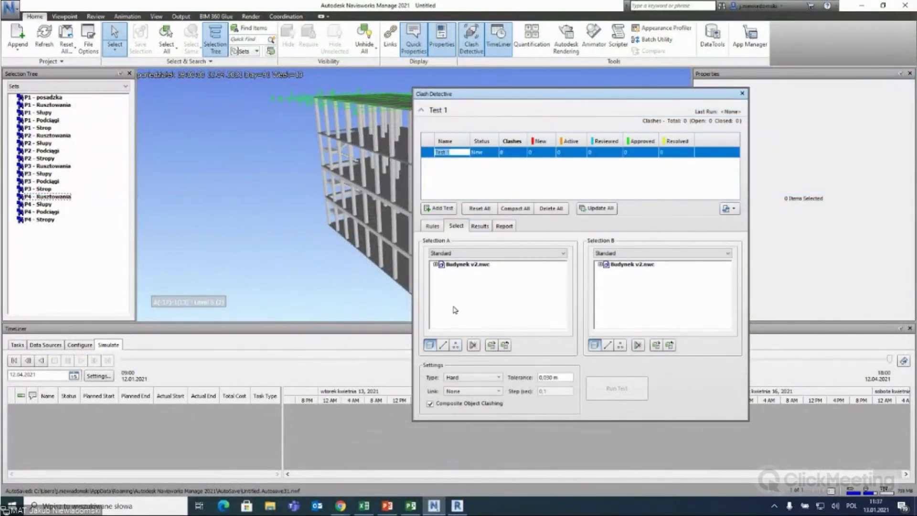
click(466, 266)
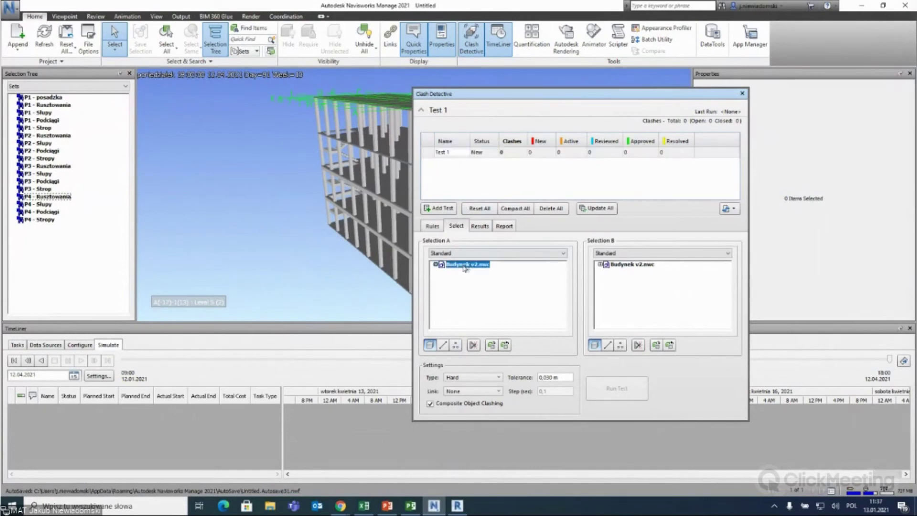
click(630, 265)
click(453, 391)
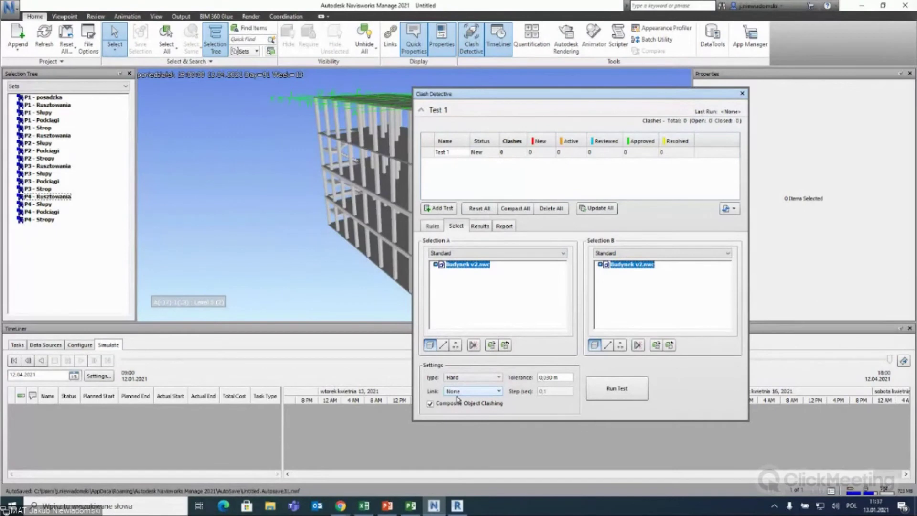
click(468, 410)
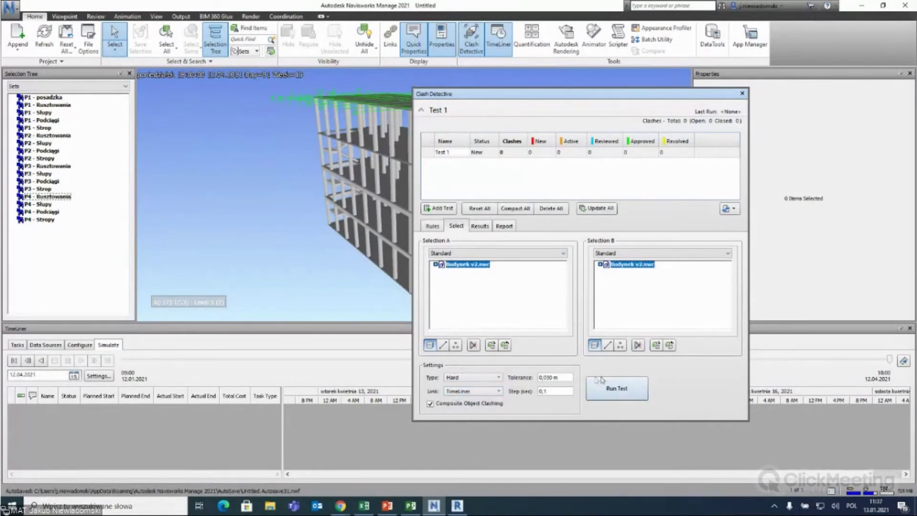
click(606, 382)
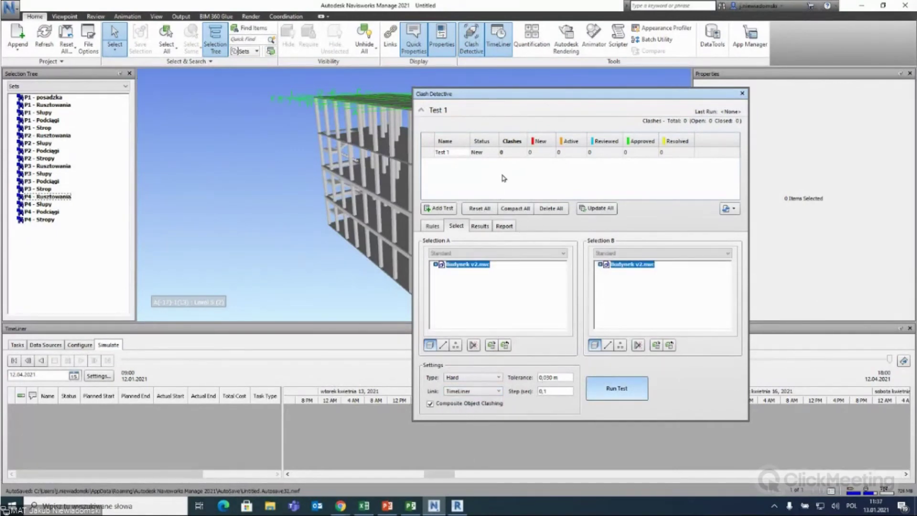
Review the three clashes found, inspecting the red clashing element and jumping to the third clash.
scroll(372, 192, up, 2)
scroll(354, 177, up, 2)
scroll(337, 163, up, 2)
scroll(320, 148, up, 2)
shift+middle_drag(323, 152, 299, 169)
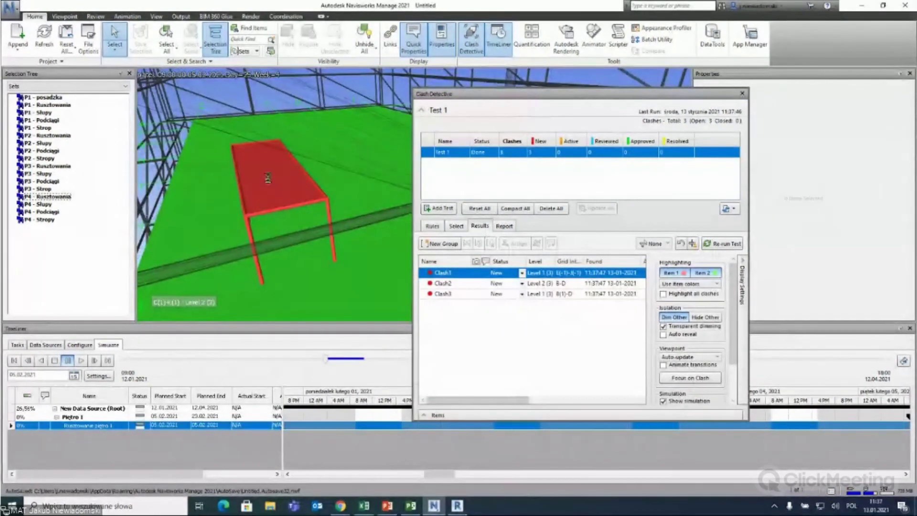
click(266, 174)
drag(495, 400, 553, 401)
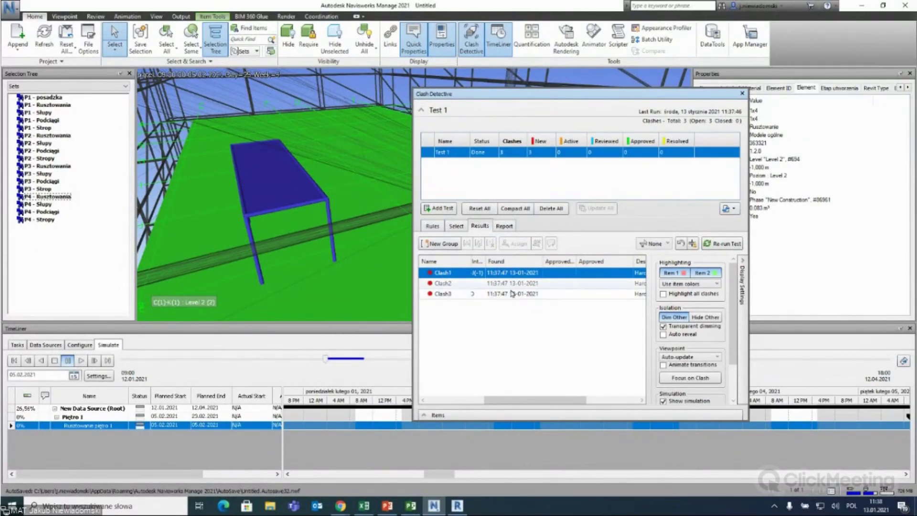
click(512, 293)
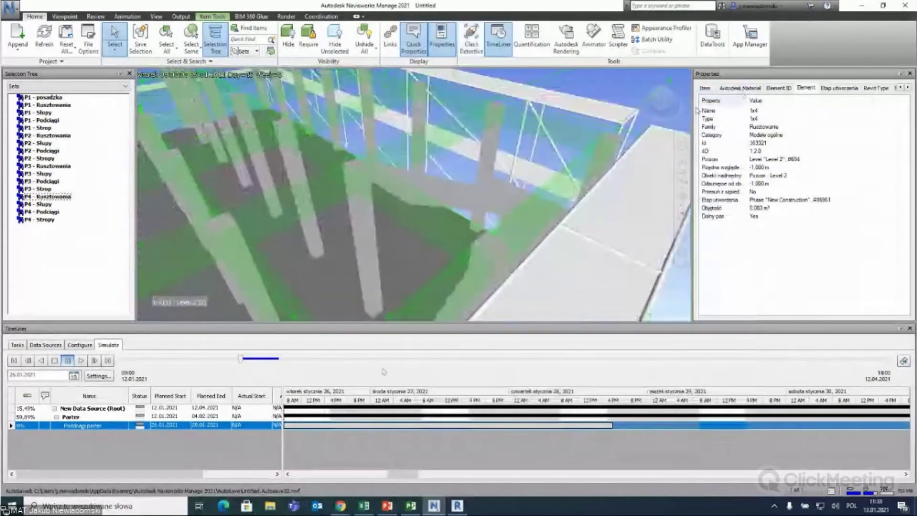
Clear the selection and orbit the building to a lower side angle.
scroll(446, 197, down, 3)
scroll(446, 197, down, 3)
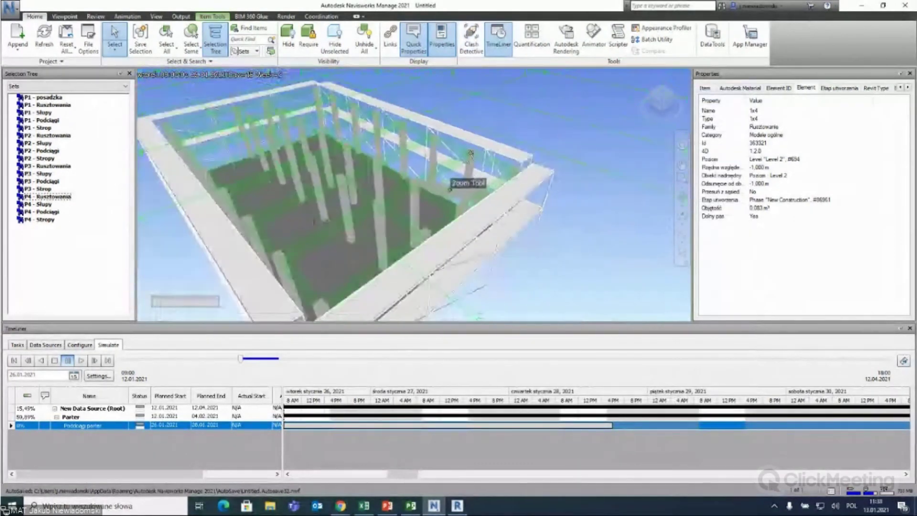
click(492, 138)
mouse_move(550, 146)
shift+middle_down()
mouse_move(542, 176)
mouse_move(370, 233)
shift+middle_up()
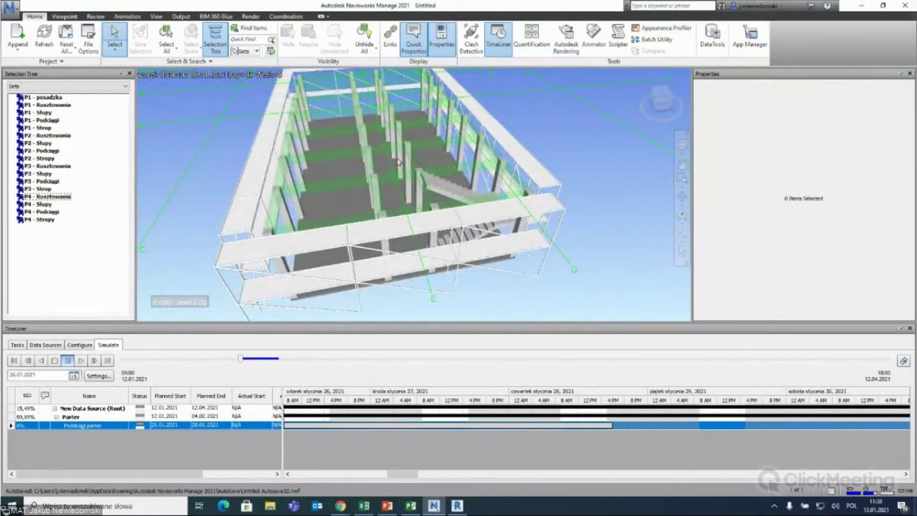
shift+middle_drag(397, 162, 448, 190)
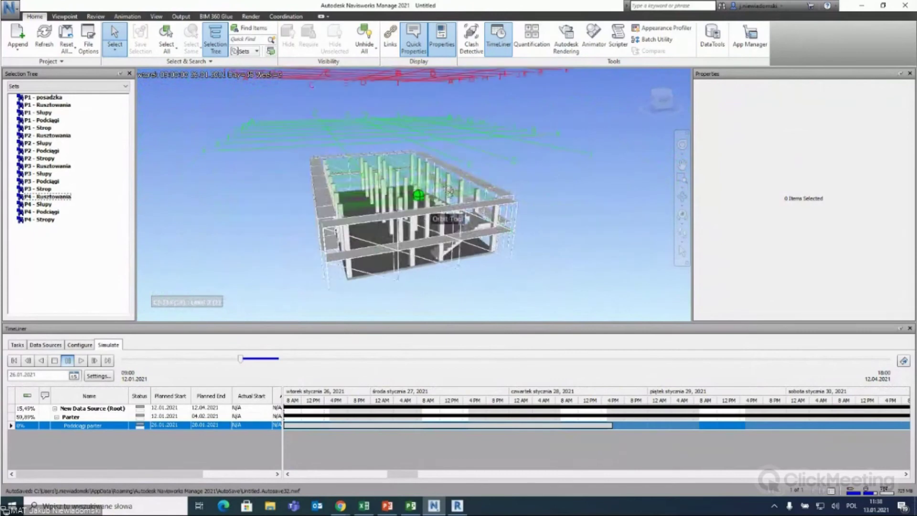
Add a Material Cost column to the TimeLiner task list, then move to Microsoft Project.
click(17, 344)
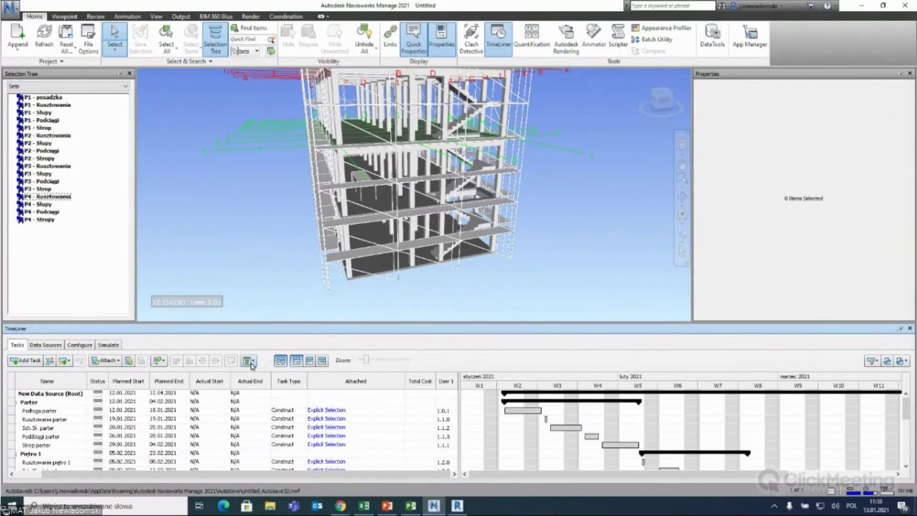
click(252, 362)
click(394, 214)
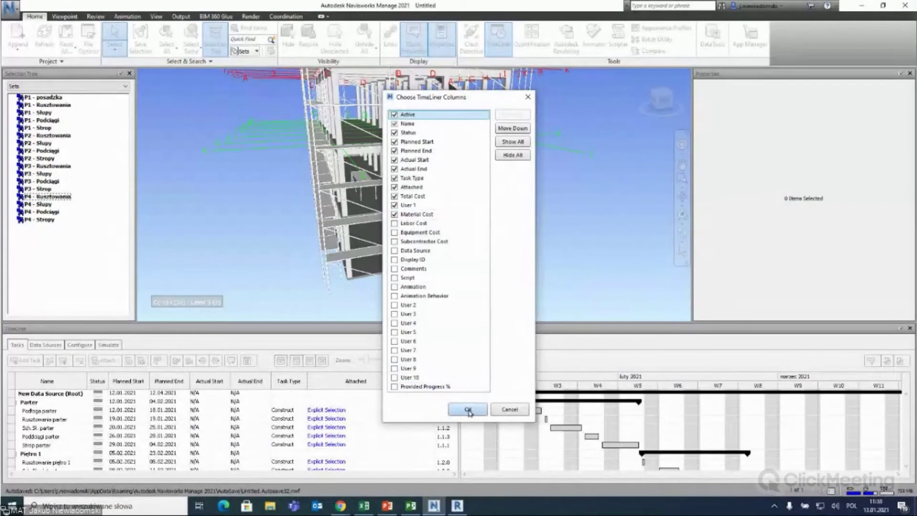
click(458, 410)
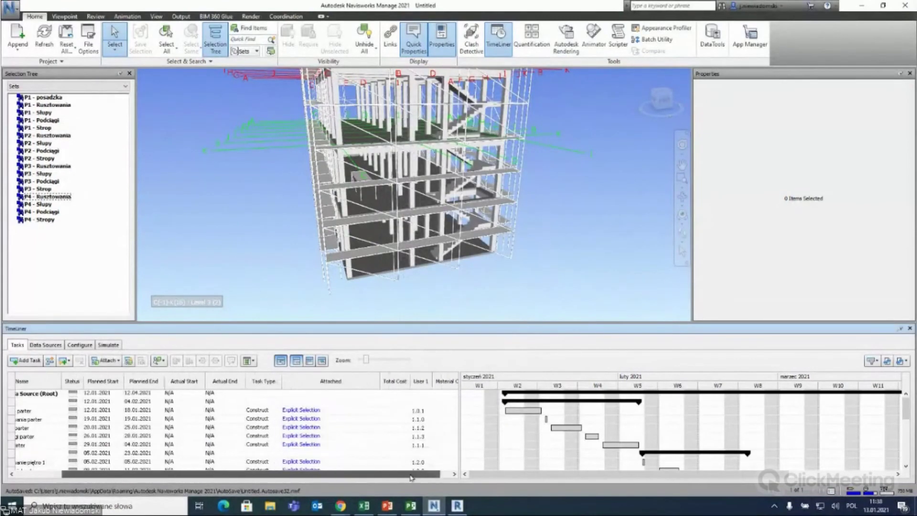
drag(391, 473, 423, 473)
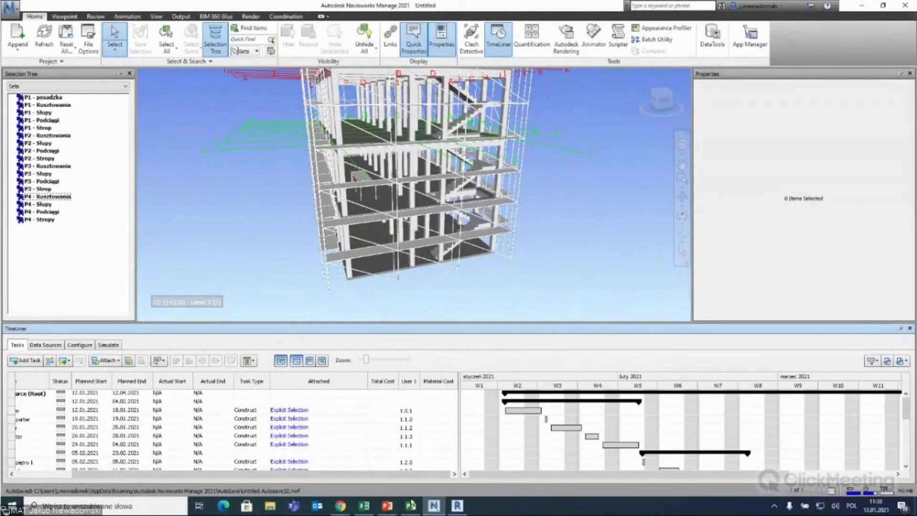
click(413, 513)
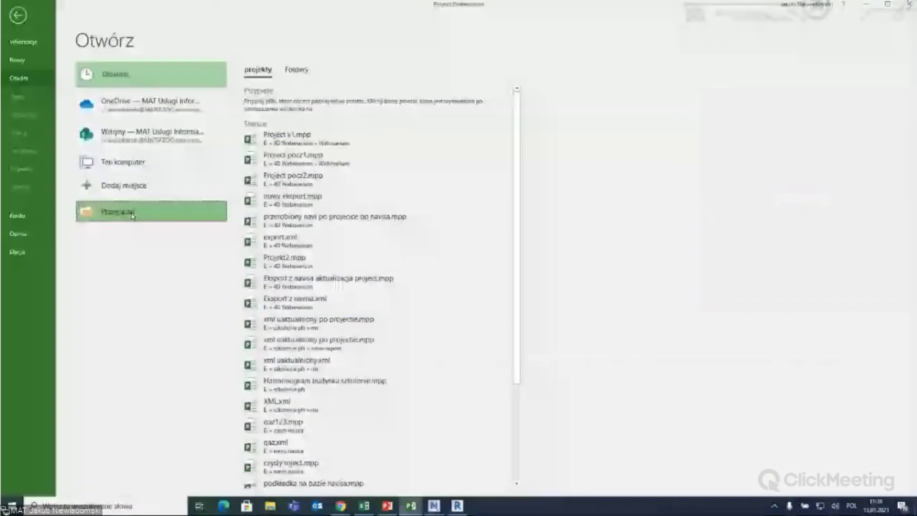
click(148, 209)
Open Project v1 and set a baseline for the whole project.
click(108, 80)
click(367, 242)
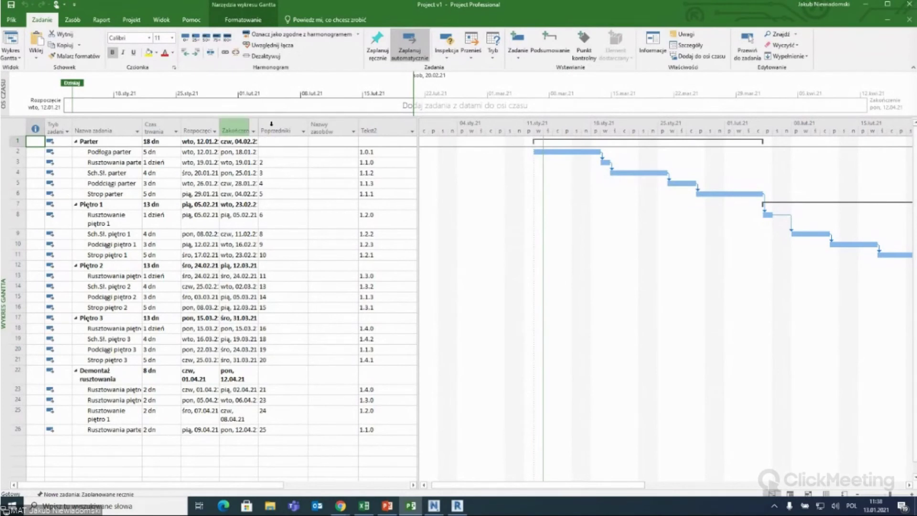
click(73, 19)
click(132, 20)
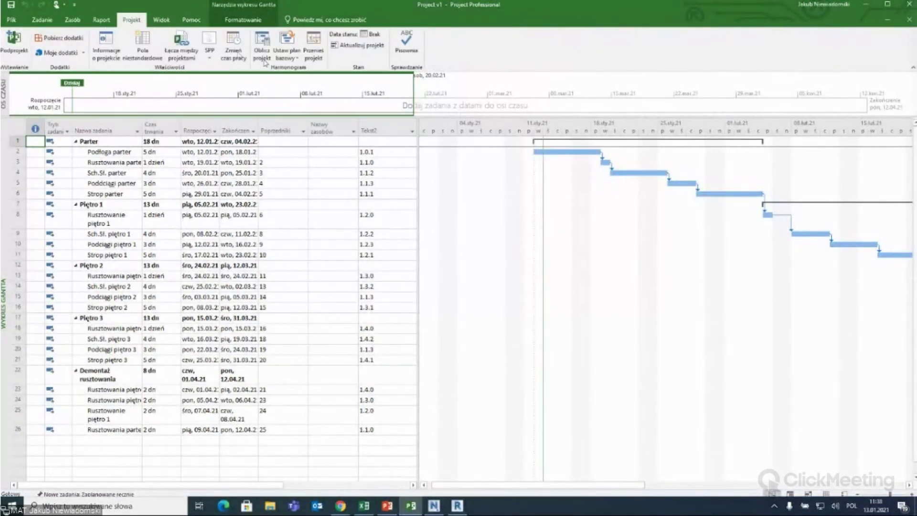
click(283, 58)
click(308, 65)
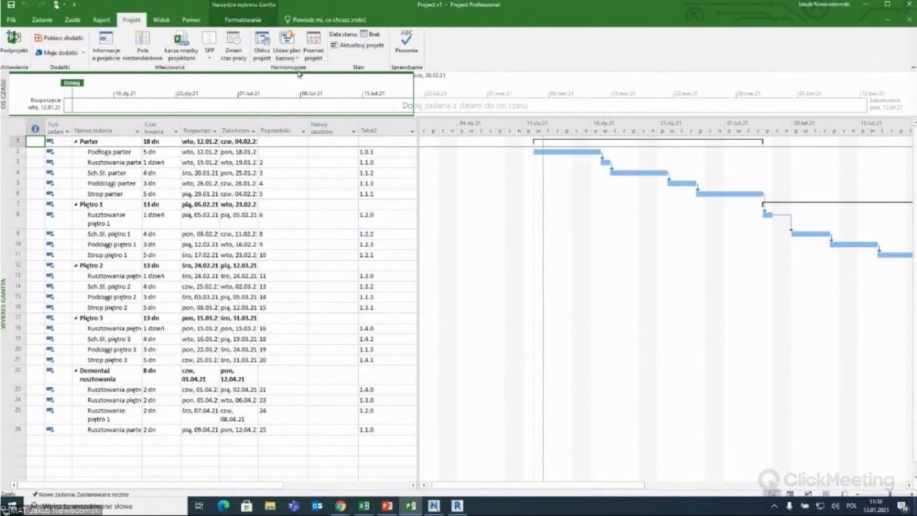
click(479, 321)
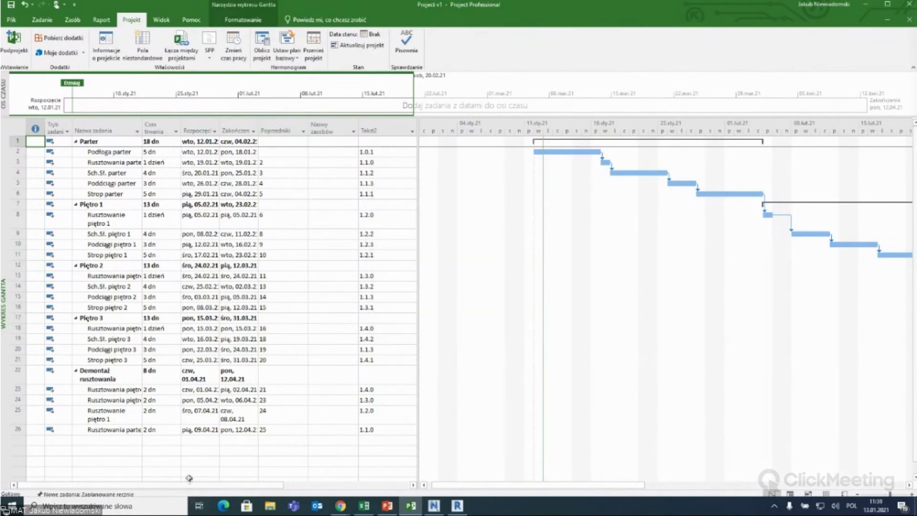
Switch the schedule to the Tracking Gantt (Śledzenie) view.
click(241, 20)
click(161, 19)
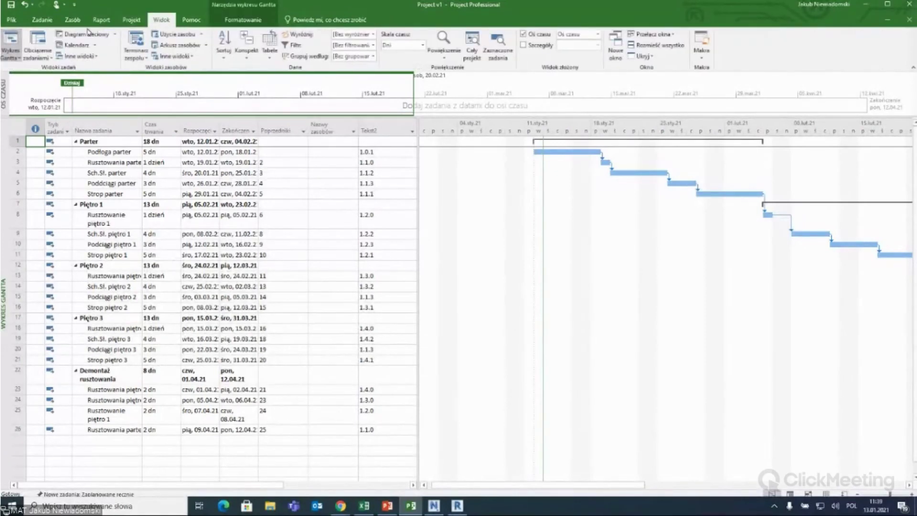
click(11, 54)
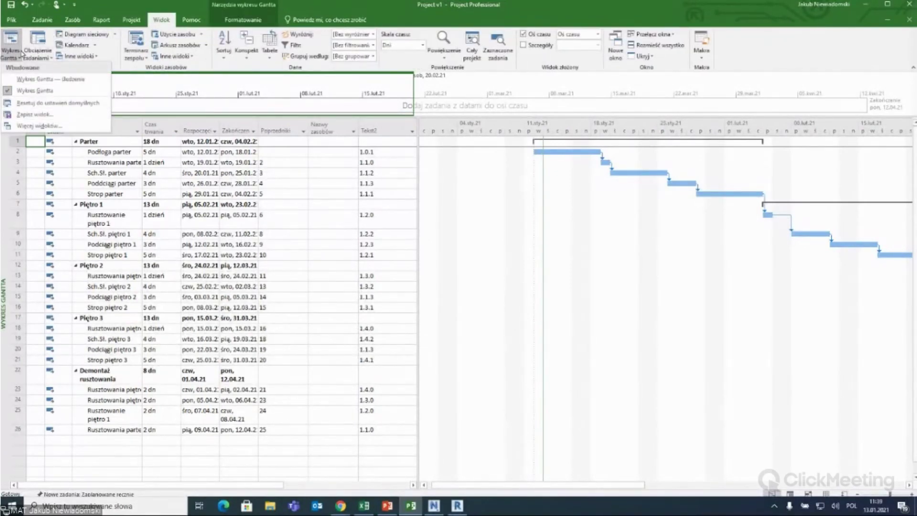
click(62, 79)
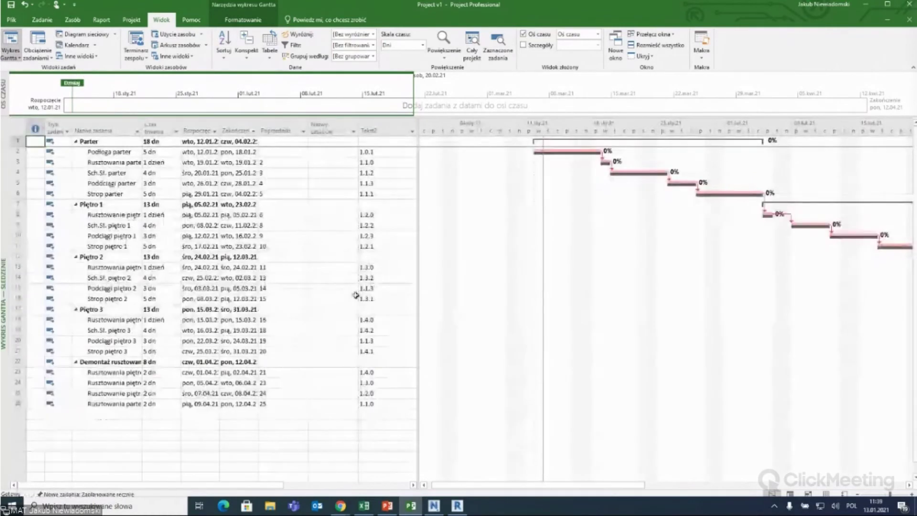
drag(523, 485, 524, 473)
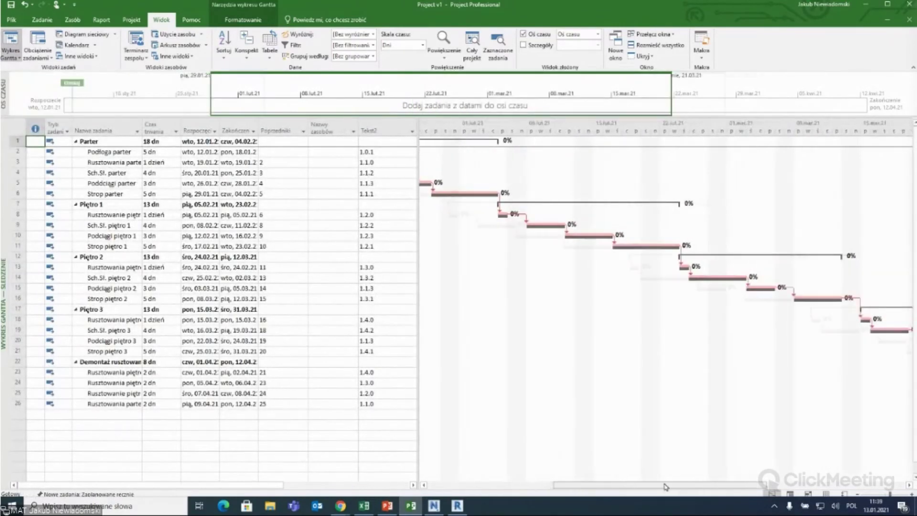
scroll(523, 473, right, 3)
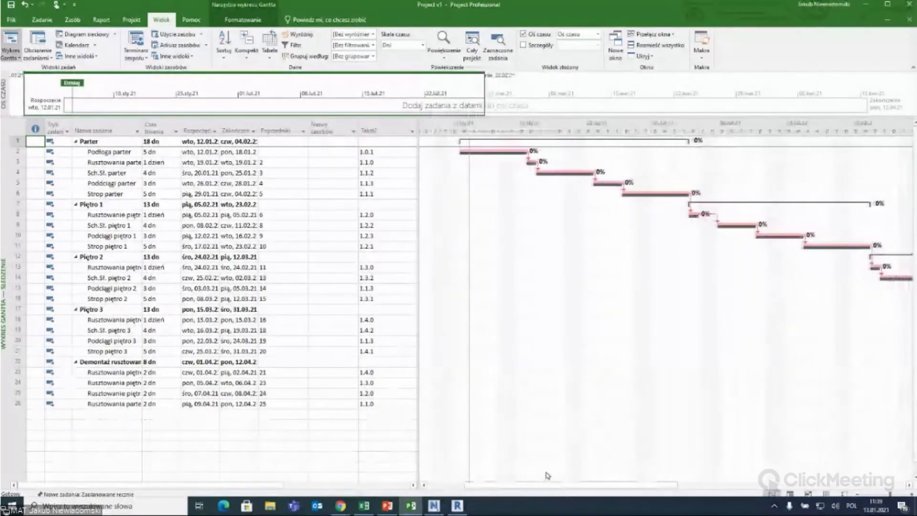
drag(294, 485, 377, 485)
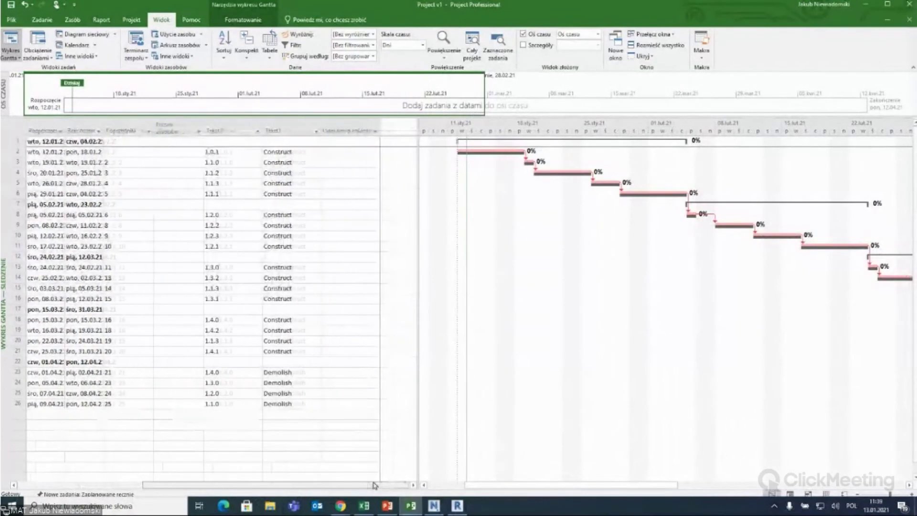
Add a Koszt cost column to the task table, then return to Navisworks.
click(414, 134)
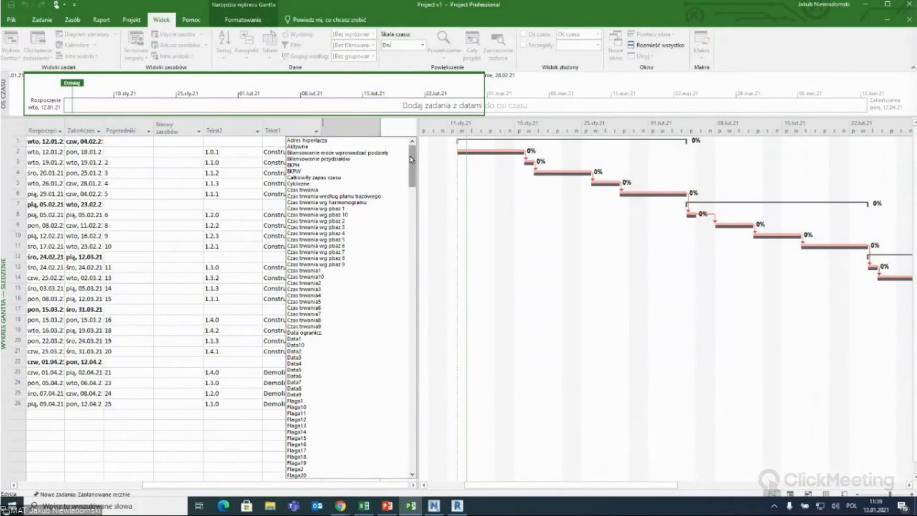
drag(411, 159, 412, 163)
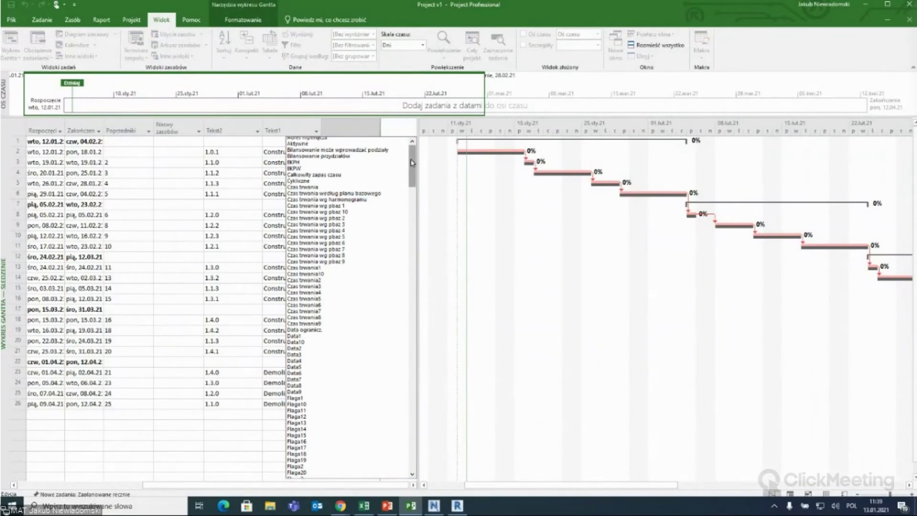
drag(410, 162, 412, 215)
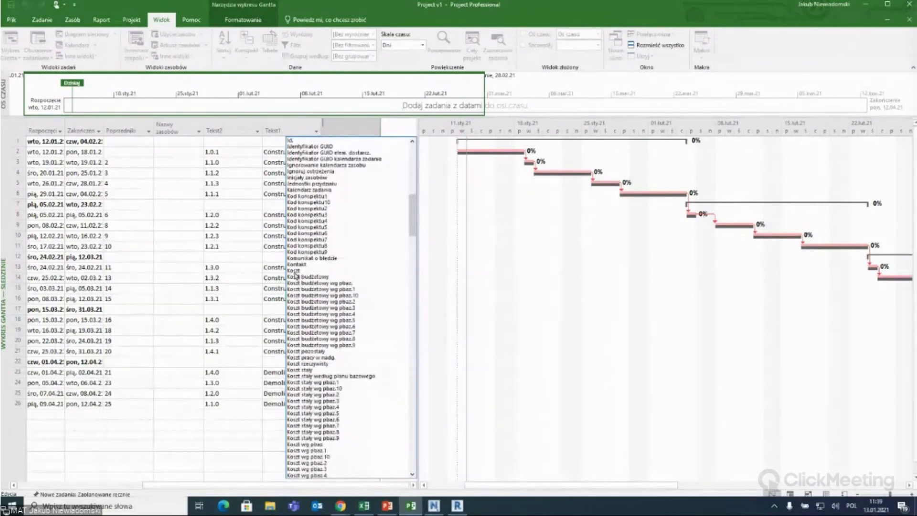
click(297, 272)
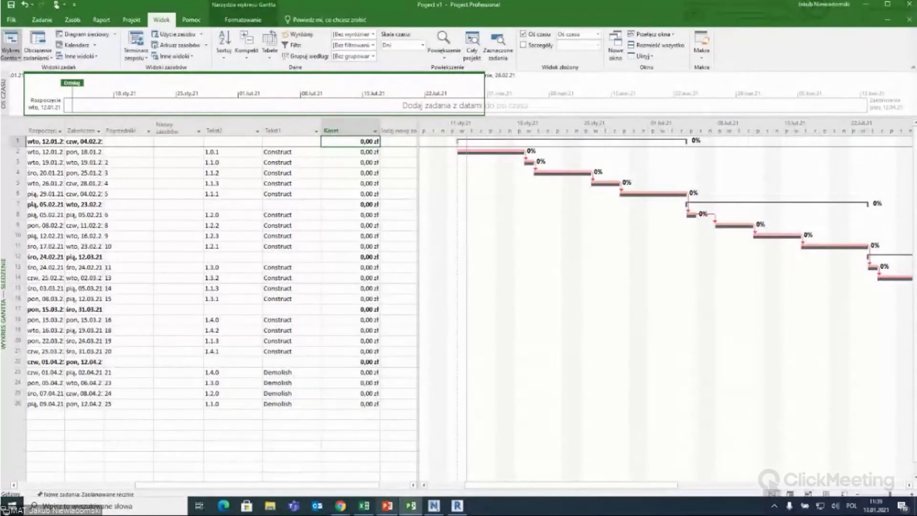
click(433, 505)
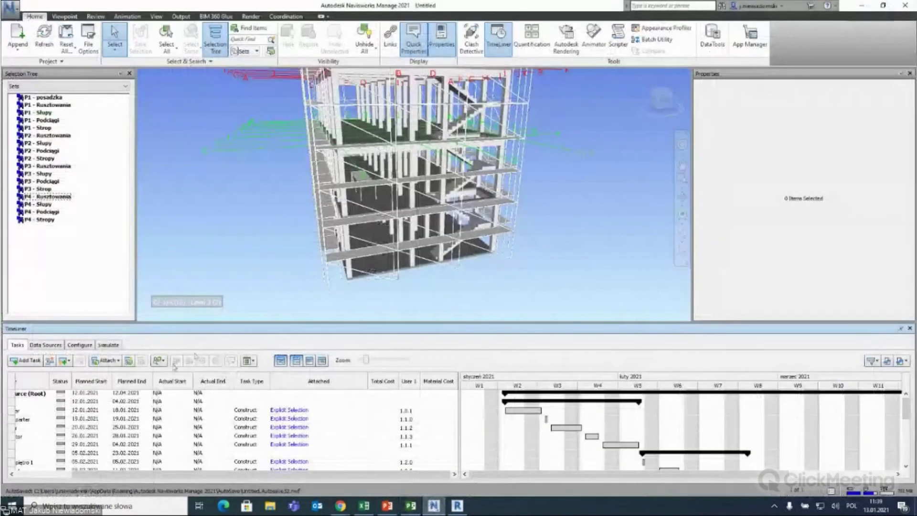
Add a Microsoft Project 2007-2013 data source and browse the Project fields available for Labor Cost.
click(45, 345)
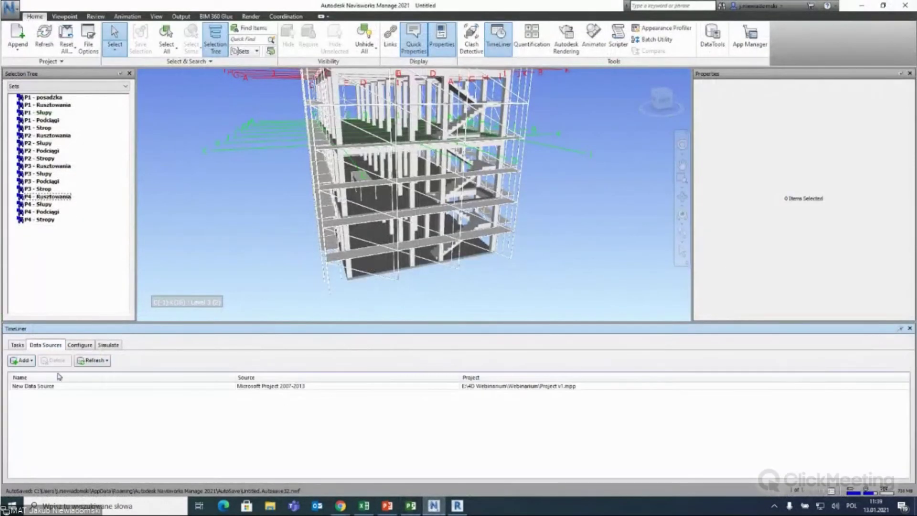
click(21, 360)
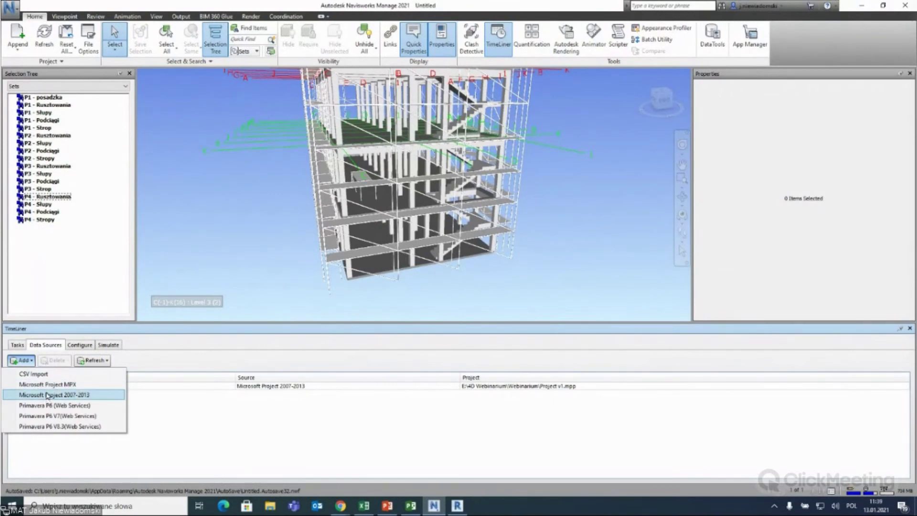
click(48, 395)
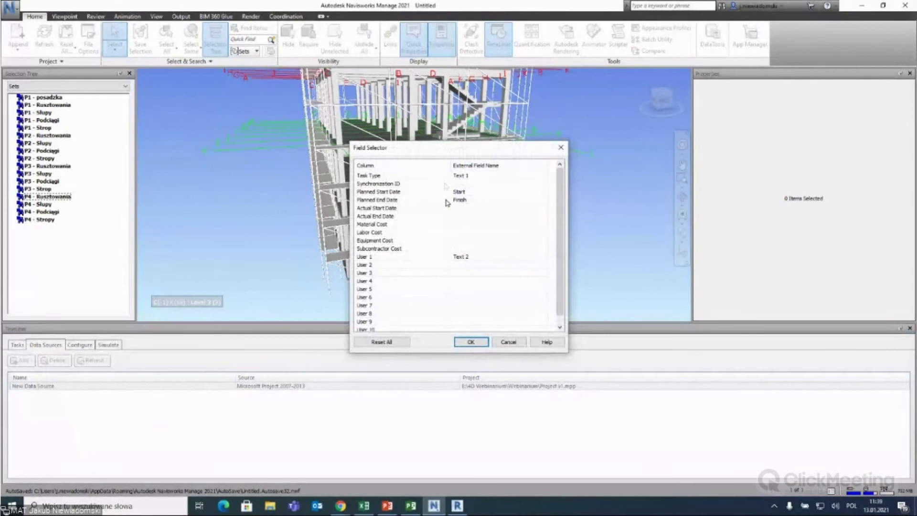
click(459, 234)
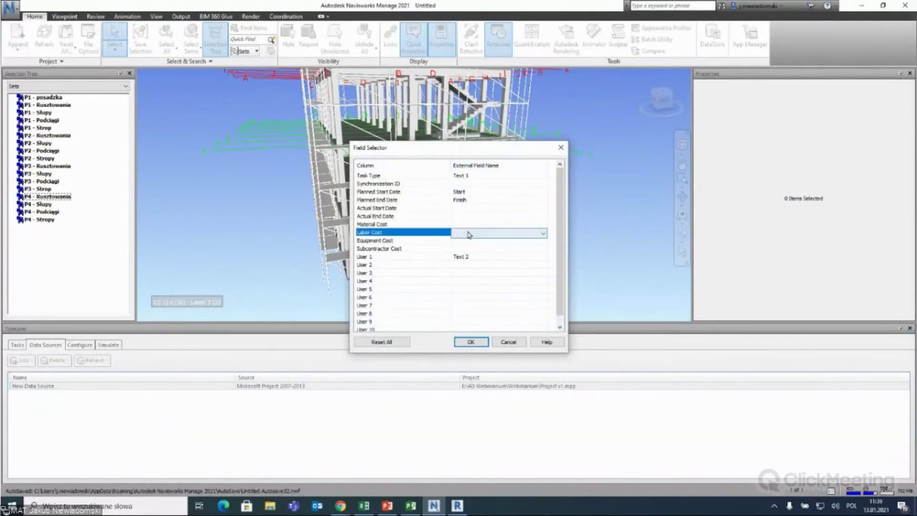
drag(542, 266, 543, 322)
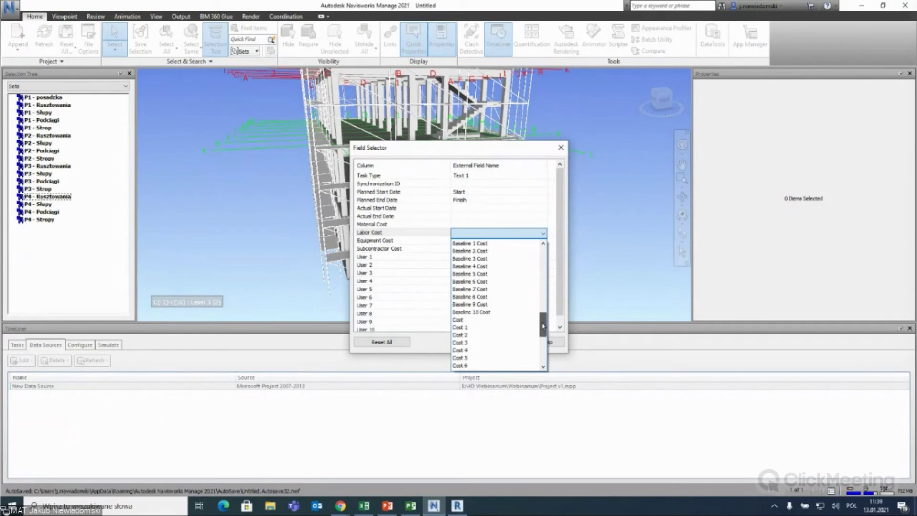
scroll(543, 322, down, 3)
click(520, 165)
click(561, 147)
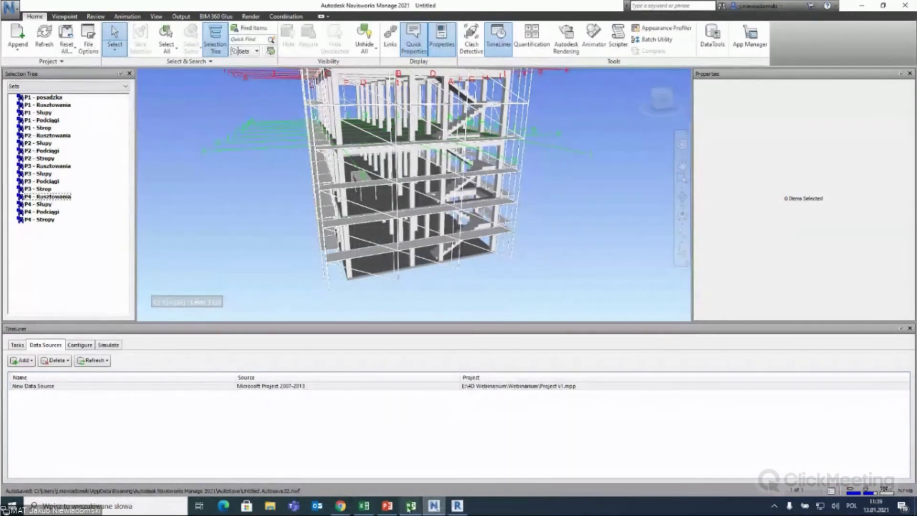
click(411, 505)
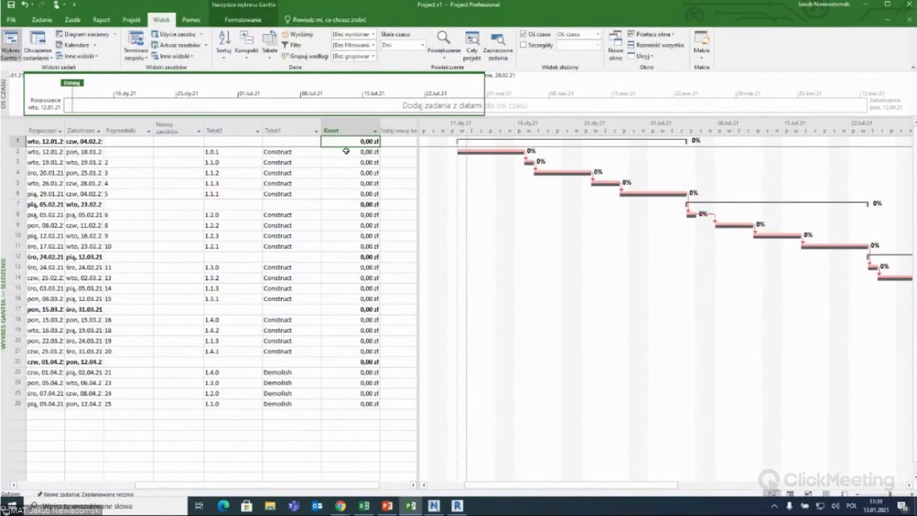
Enter a 10 000,00 zł cost for task 2 and fill it down through row 6.
click(344, 152)
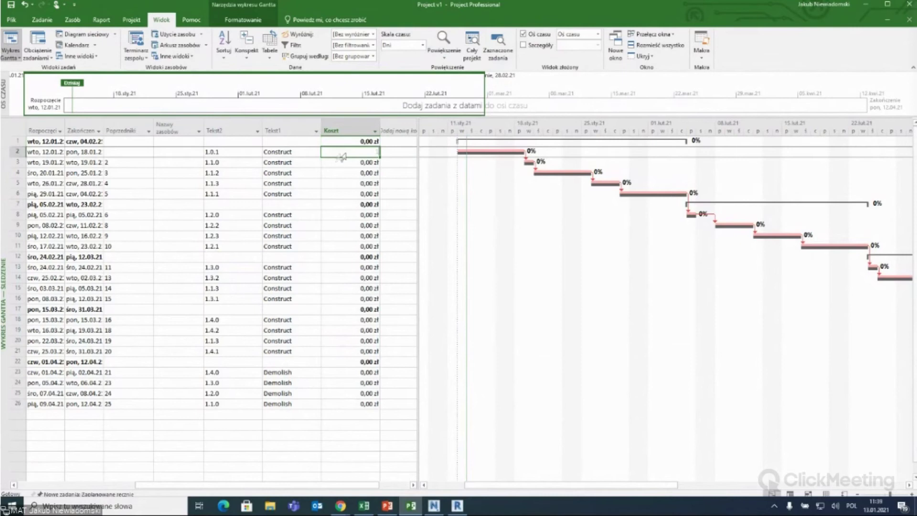
text(10000)
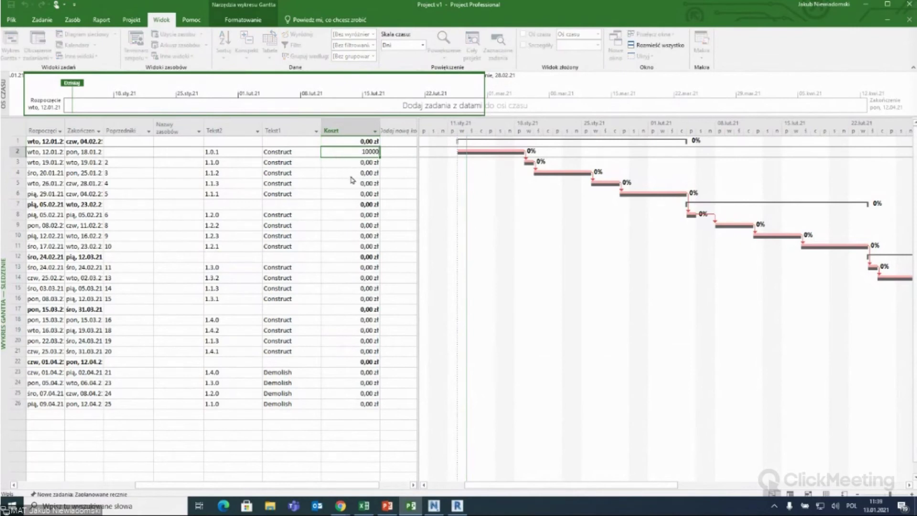
key(Return)
click(377, 154)
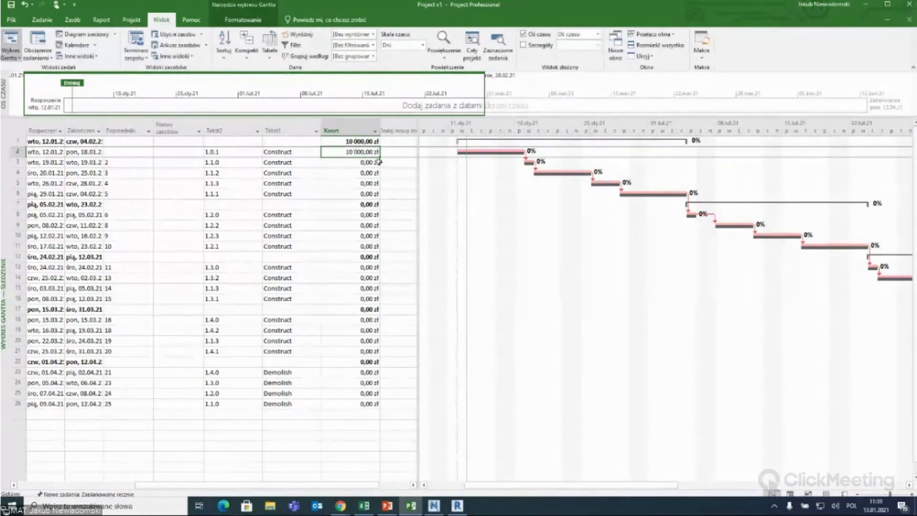
drag(378, 154, 380, 196)
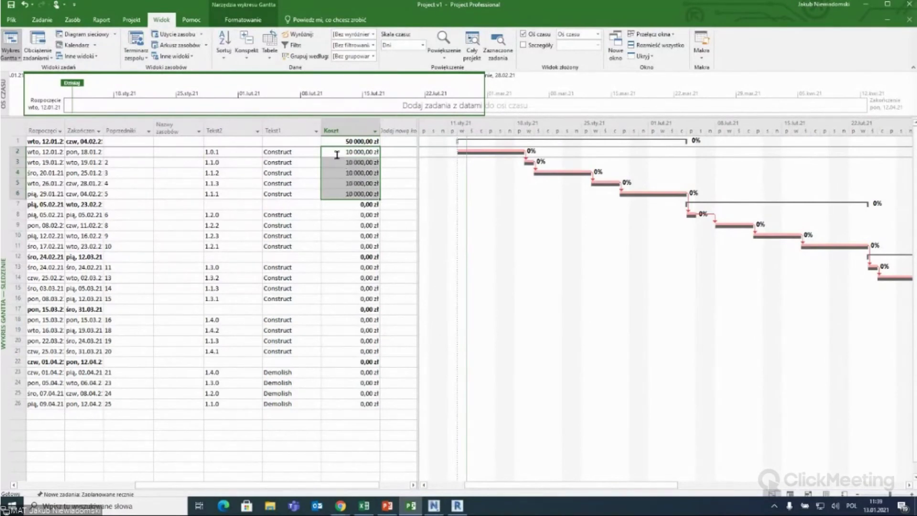
Copy the 10 000,00 zł costs into rows 8–11, 13–16 and 18–21.
click(336, 163)
drag(335, 162, 351, 193)
key(ctrl+c)
click(338, 213)
key(ctrl+v)
click(335, 267)
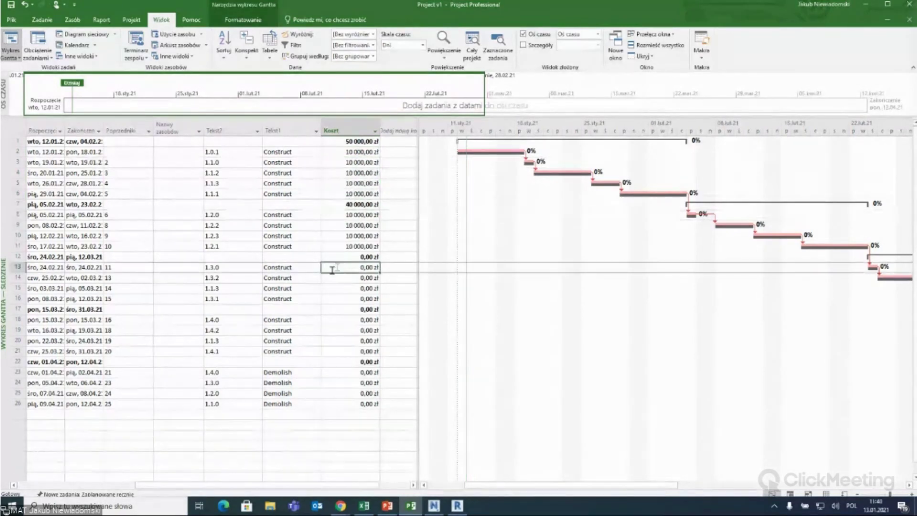
key(ctrl+v)
click(330, 322)
key(ctrl+v)
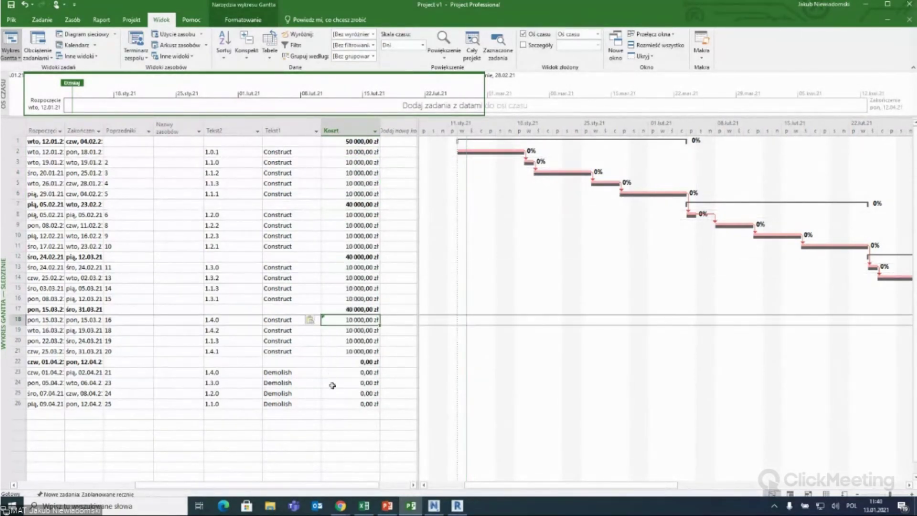
Give the Demolish tasks in rows 23–26 a cost of 1 000,00 zł.
click(336, 377)
text(1)
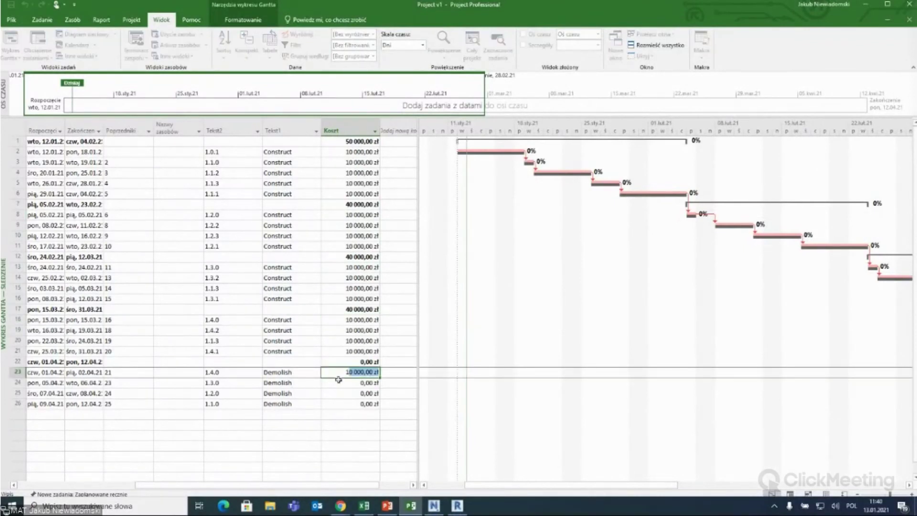
text(000,00 zł)
click(359, 447)
click(363, 372)
drag(380, 385, 381, 405)
click(367, 445)
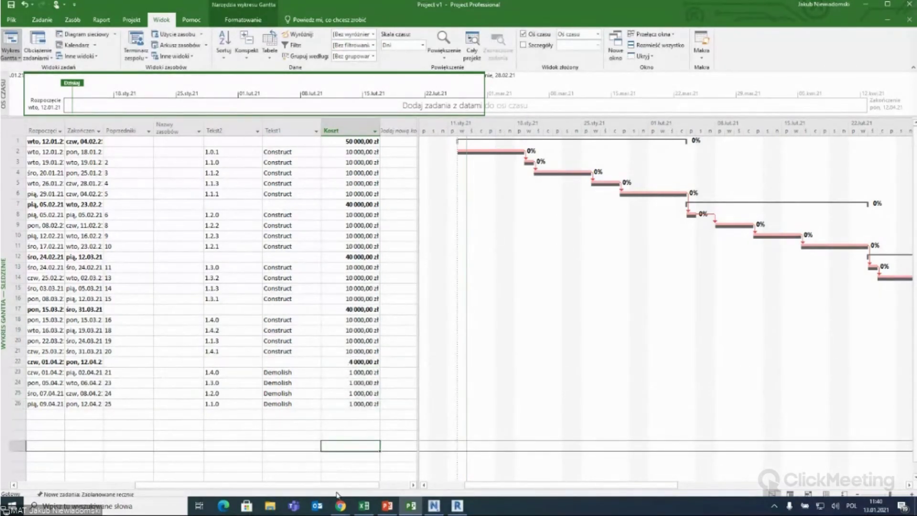
drag(366, 484, 396, 484)
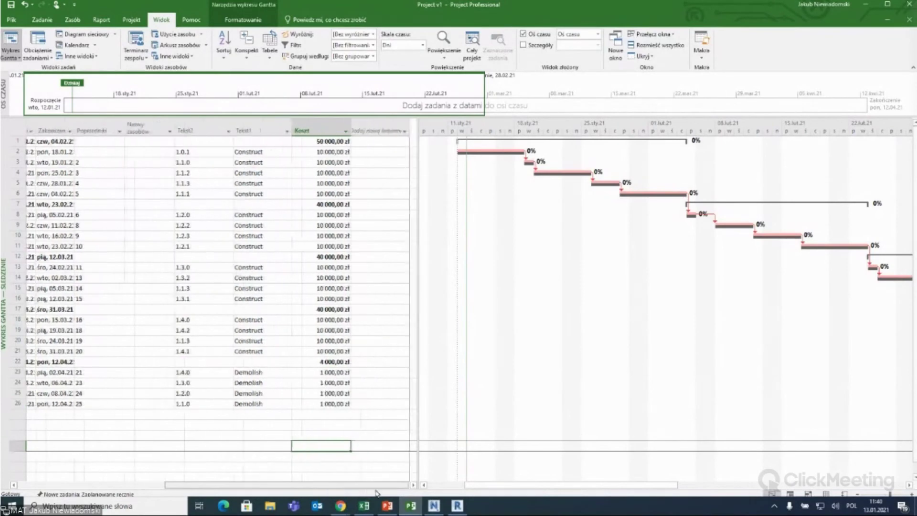
Add a Rozpoczęcie start date column after the Koszt column.
click(394, 129)
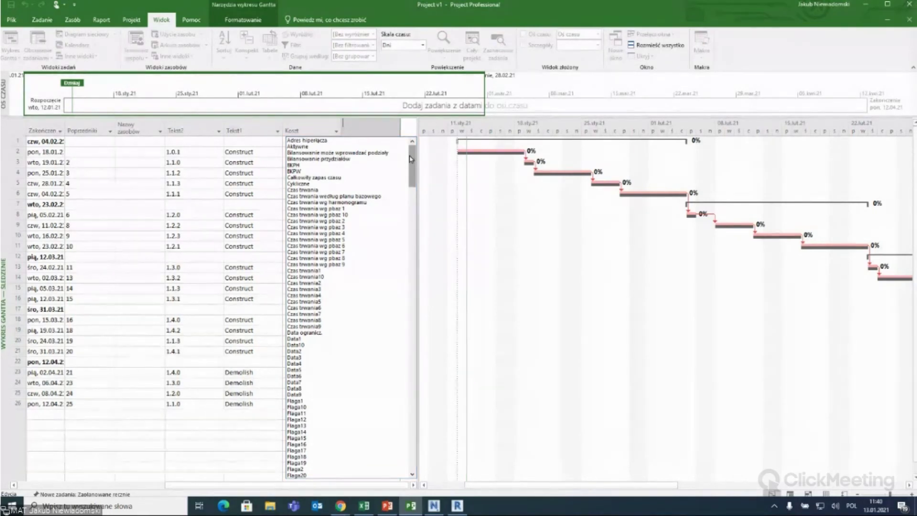
drag(411, 167, 422, 301)
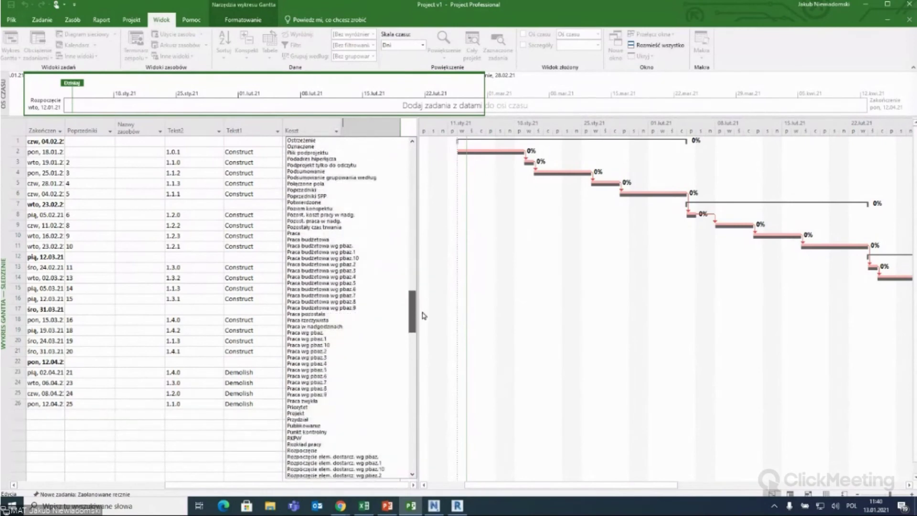
mouse_move(423, 302)
mouse_down()
mouse_move(413, 265)
mouse_move(414, 359)
mouse_up()
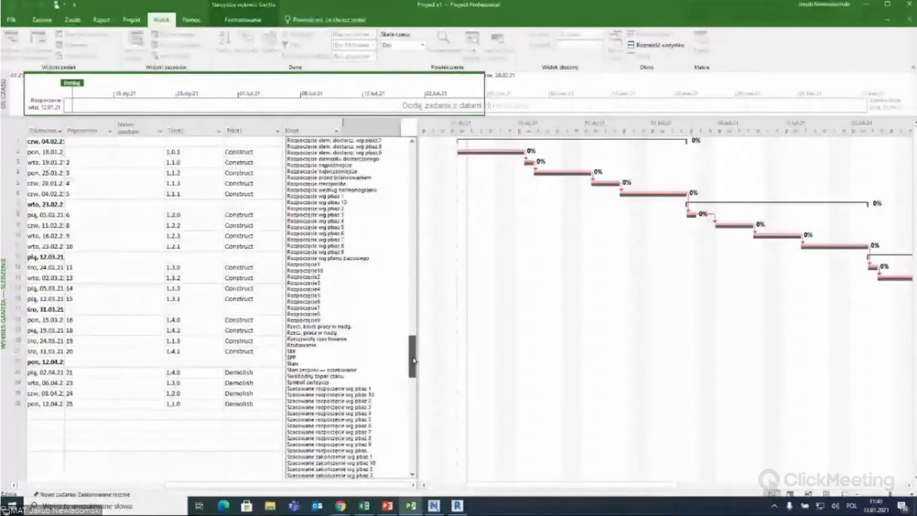
mouse_move(413, 359)
mouse_down()
mouse_move(413, 263)
mouse_move(450, 458)
mouse_move(454, 260)
mouse_move(455, 301)
mouse_move(439, 329)
mouse_up()
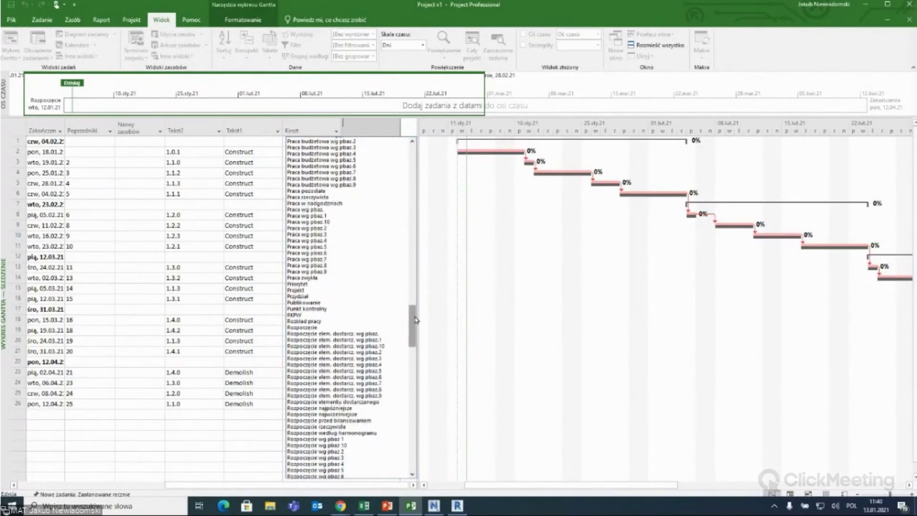
drag(416, 316, 416, 322)
click(349, 395)
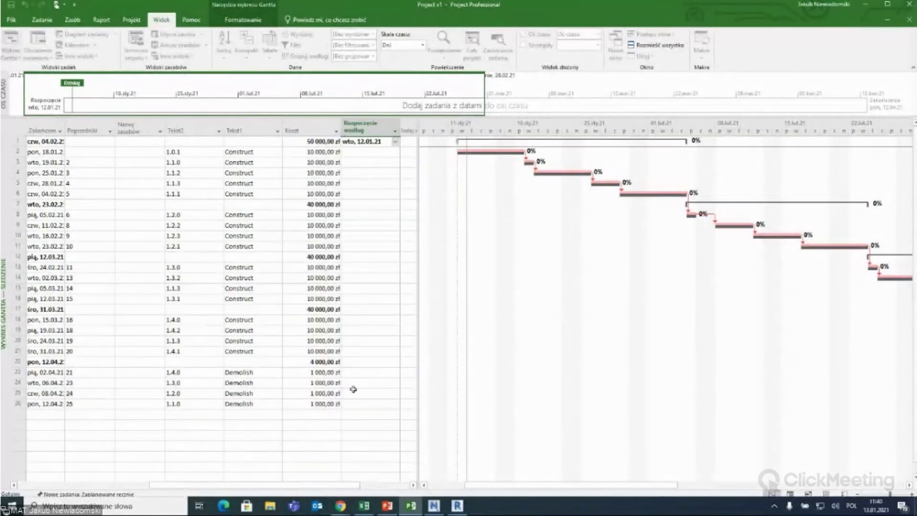
Add a 'Zakończenie wg planu bazowego' baseline finish column.
click(411, 132)
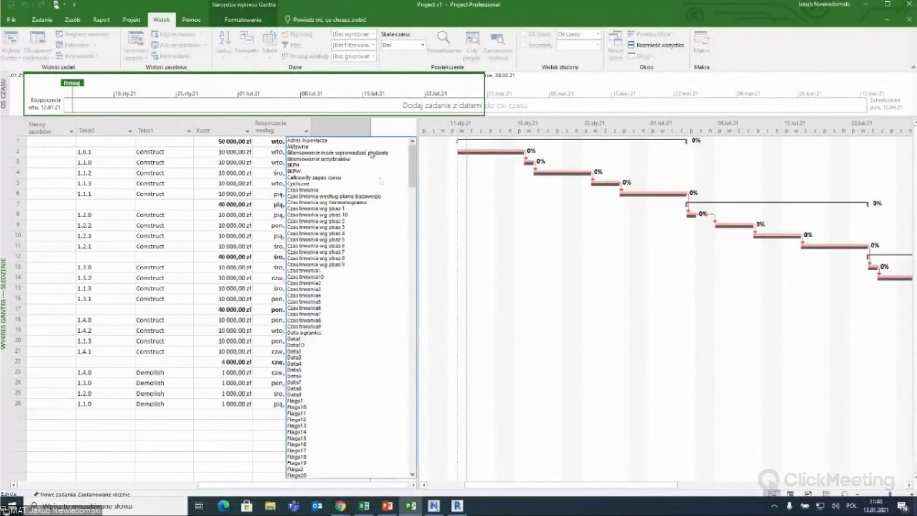
drag(412, 170, 433, 438)
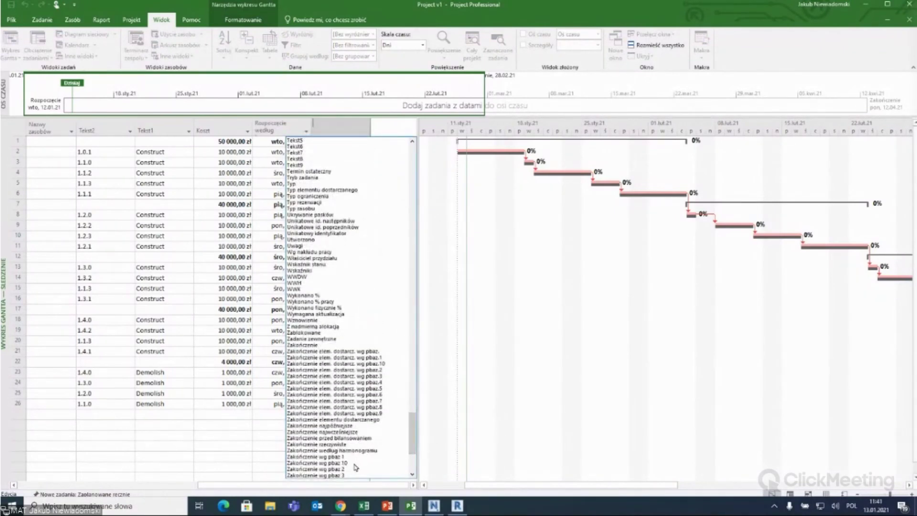
drag(412, 429, 414, 442)
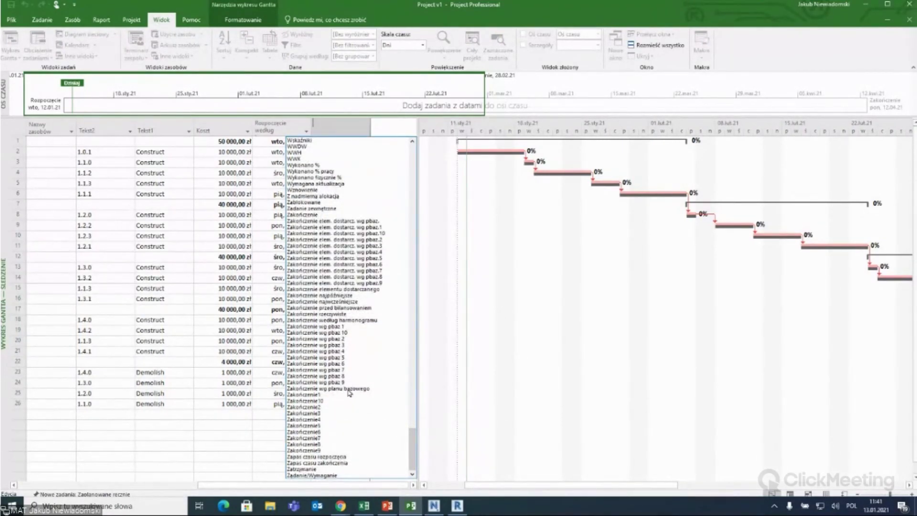
click(349, 393)
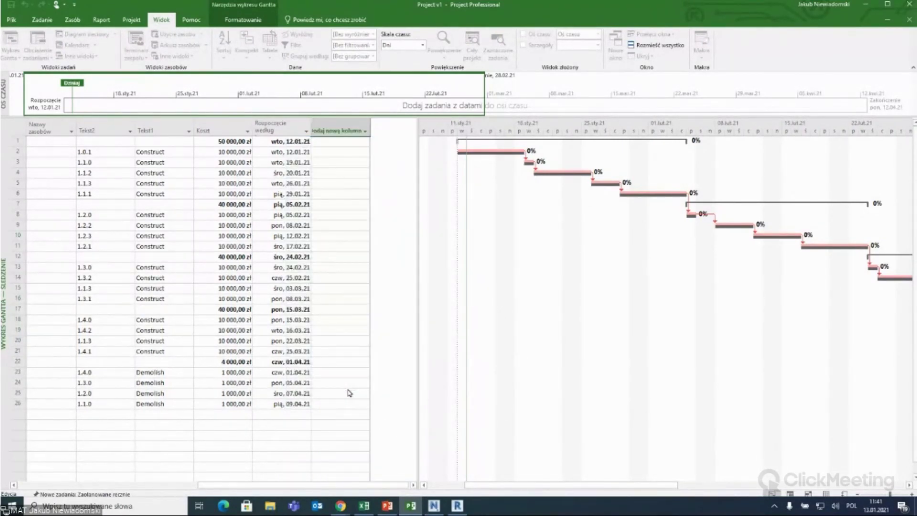
Check the start date column's options and select the whole column.
right_click(277, 125)
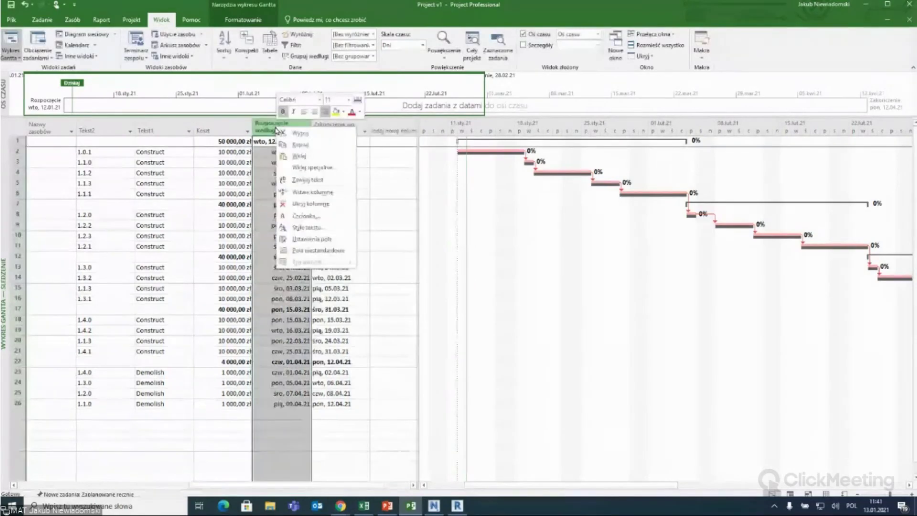
click(284, 194)
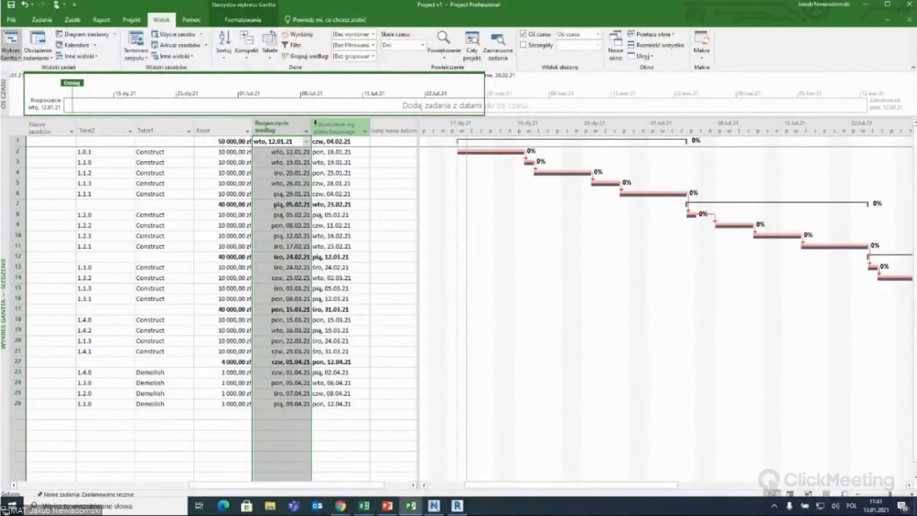
click(406, 341)
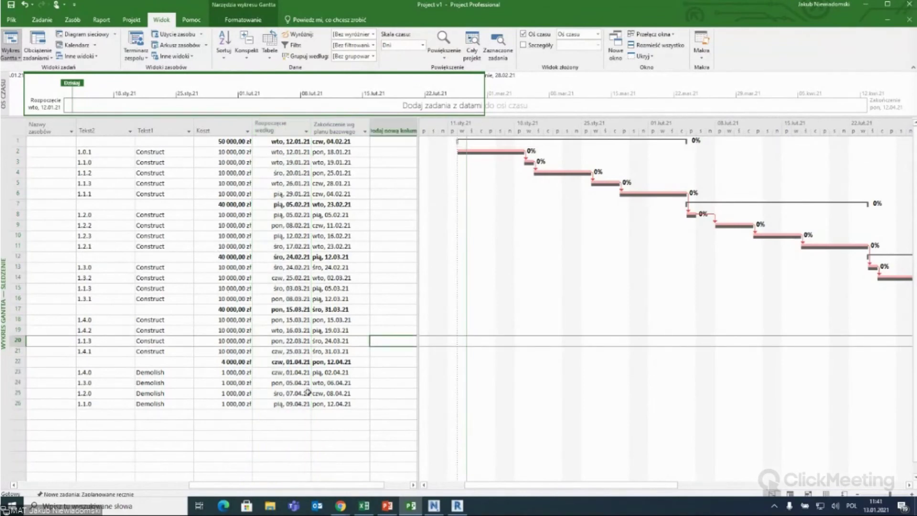
click(282, 126)
drag(340, 483, 187, 481)
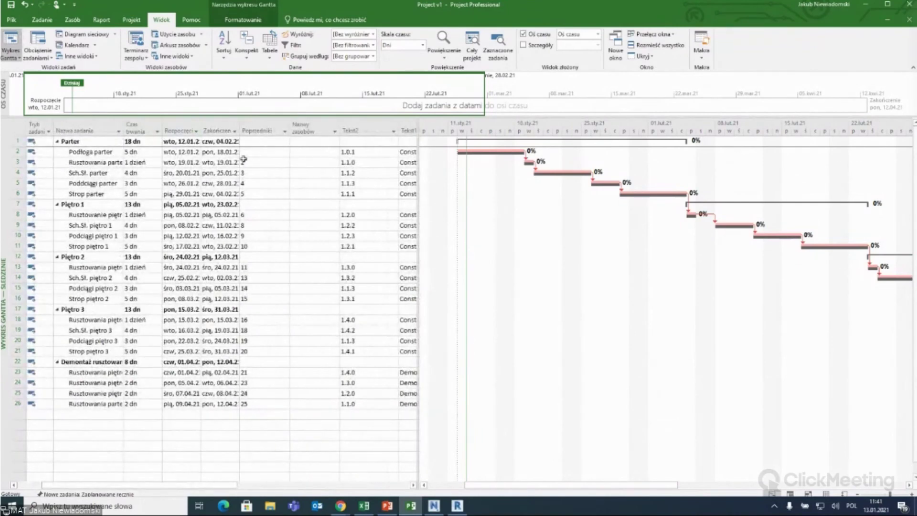
Lengthen Strop piętro 3 to 7 days via Aktualizuj zadania, so it ends 02.04.21.
mouse_move(248, 485)
mouse_down()
mouse_move(321, 488)
mouse_move(245, 476)
mouse_move(484, 493)
mouse_move(697, 487)
mouse_move(737, 369)
mouse_up()
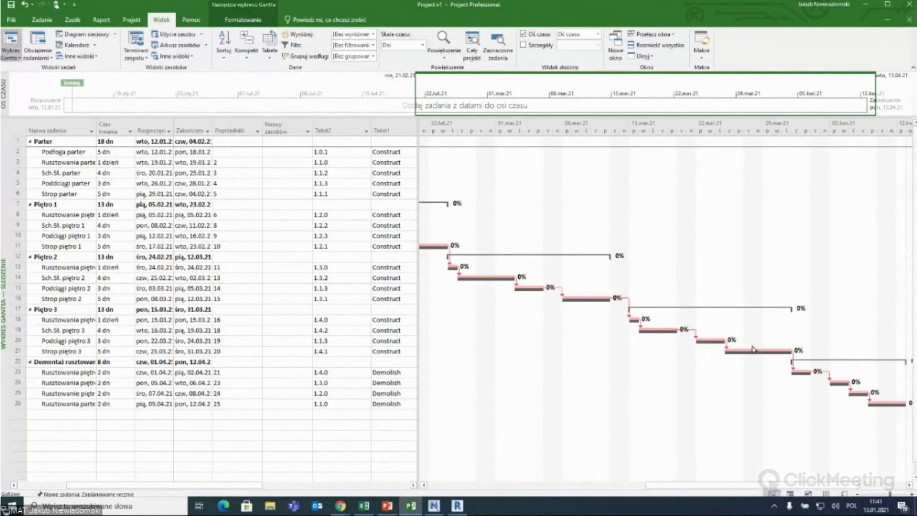
click(753, 349)
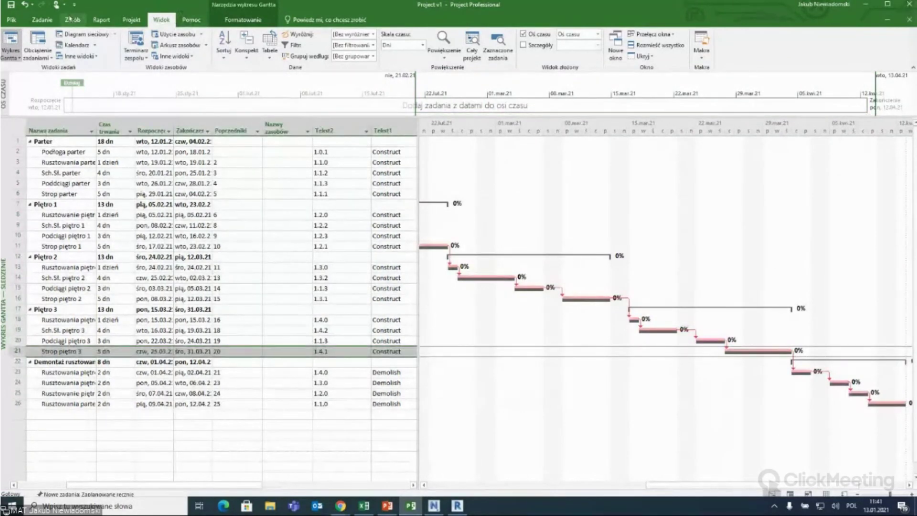
click(74, 20)
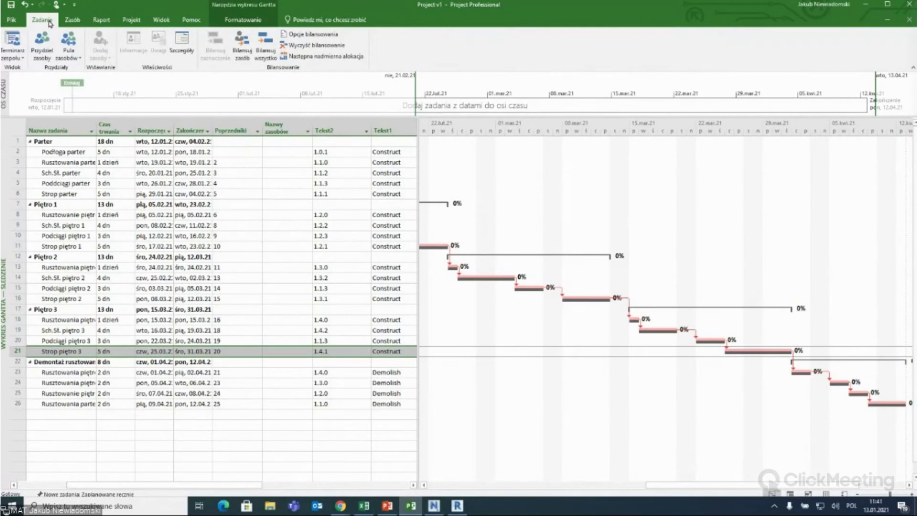
click(50, 23)
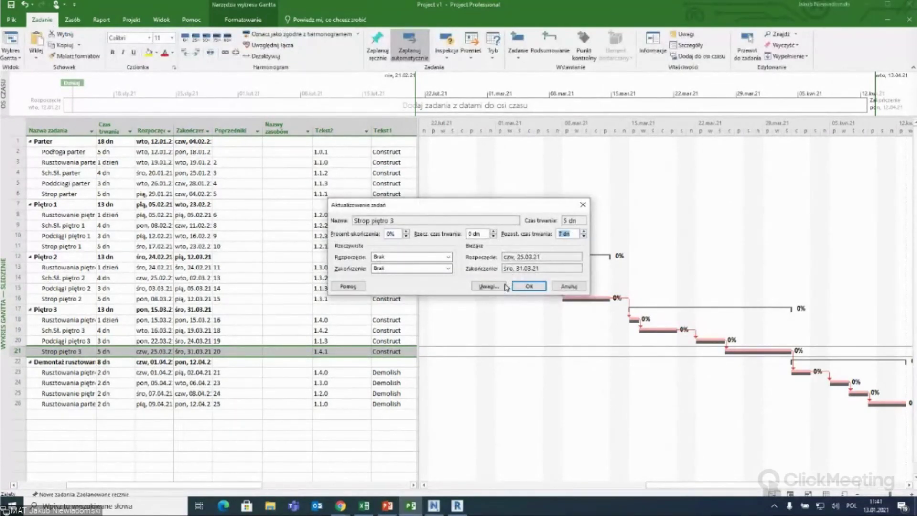
click(530, 286)
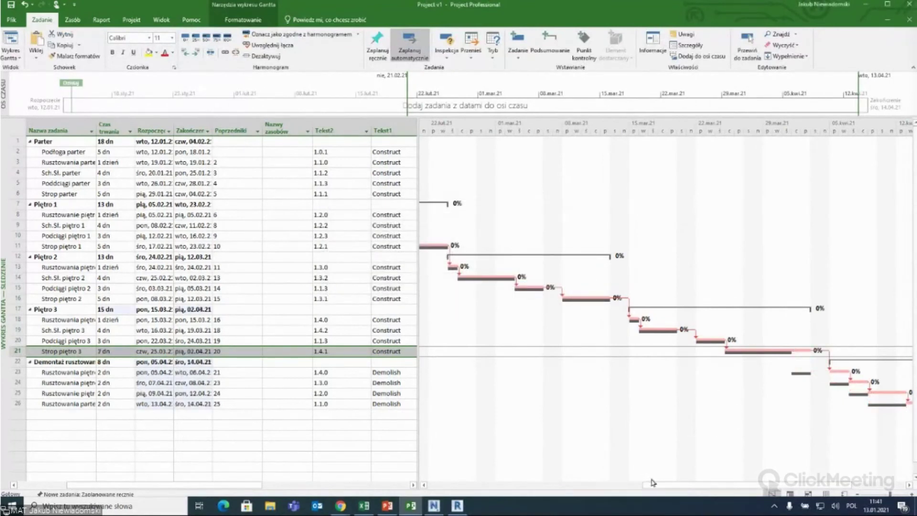
drag(653, 482, 808, 443)
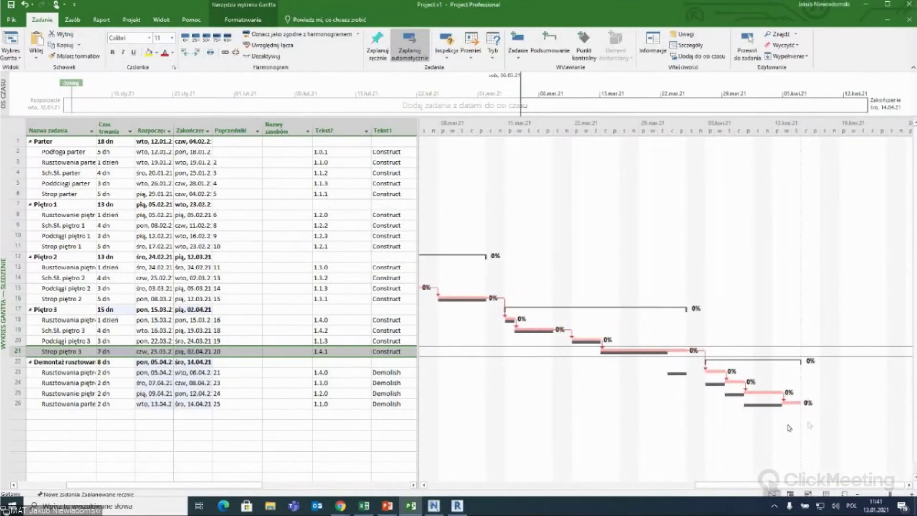
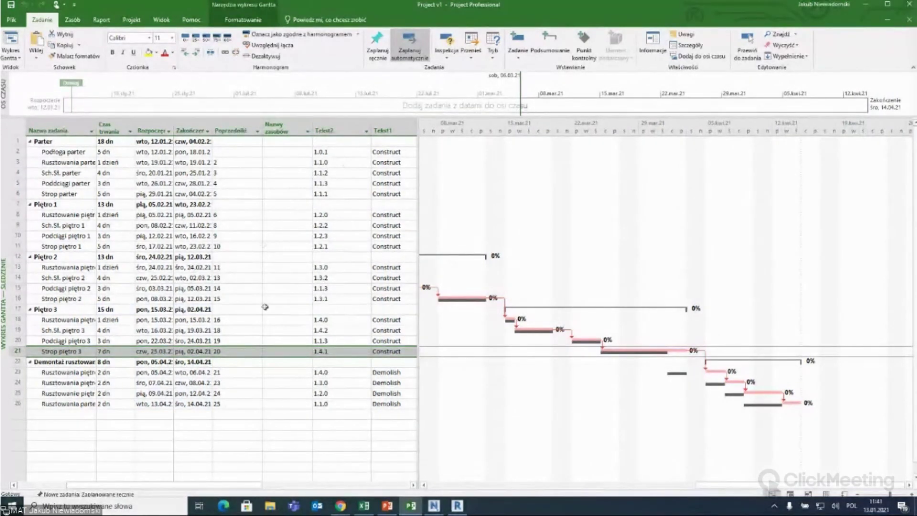
Return to Navisworks and select New Data Source in TimeLiner's Data Sources list.
click(434, 506)
click(53, 387)
Open the data source's Field Selector and keep Planned Start Date mapped to Start.
right_click(52, 389)
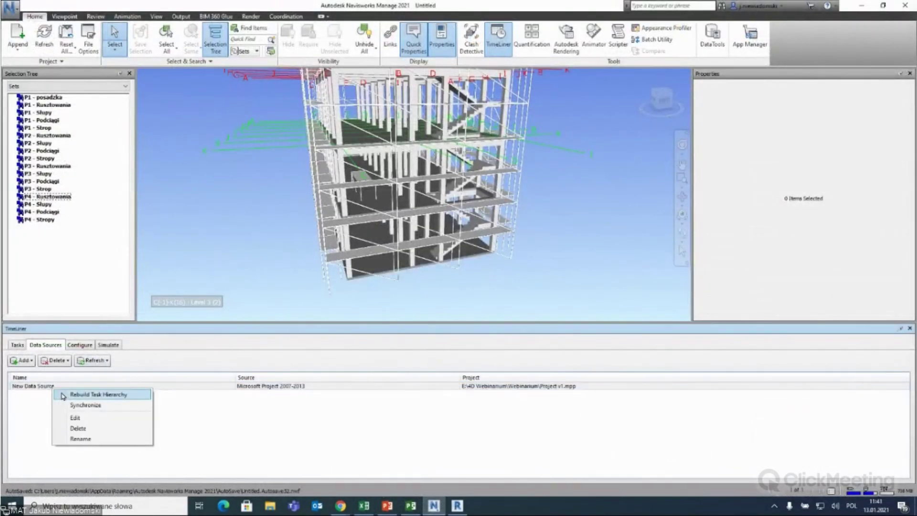
click(76, 418)
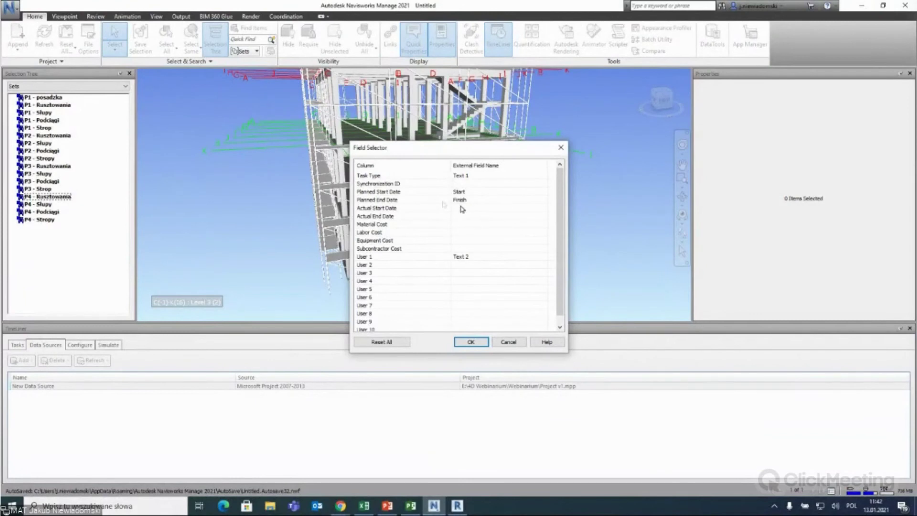
click(387, 193)
click(471, 196)
click(486, 196)
click(473, 207)
click(454, 193)
click(478, 193)
mouse_move(543, 220)
mouse_down()
mouse_move(545, 324)
mouse_move(545, 204)
mouse_up()
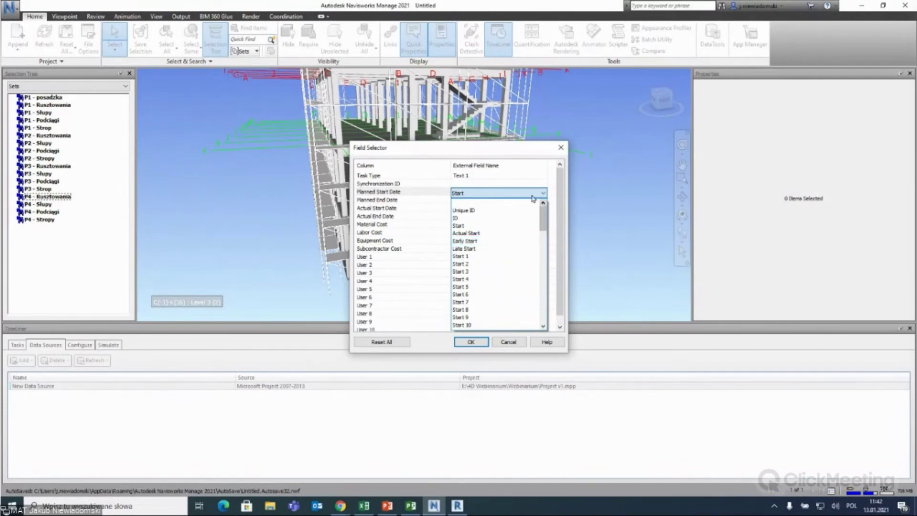
click(506, 192)
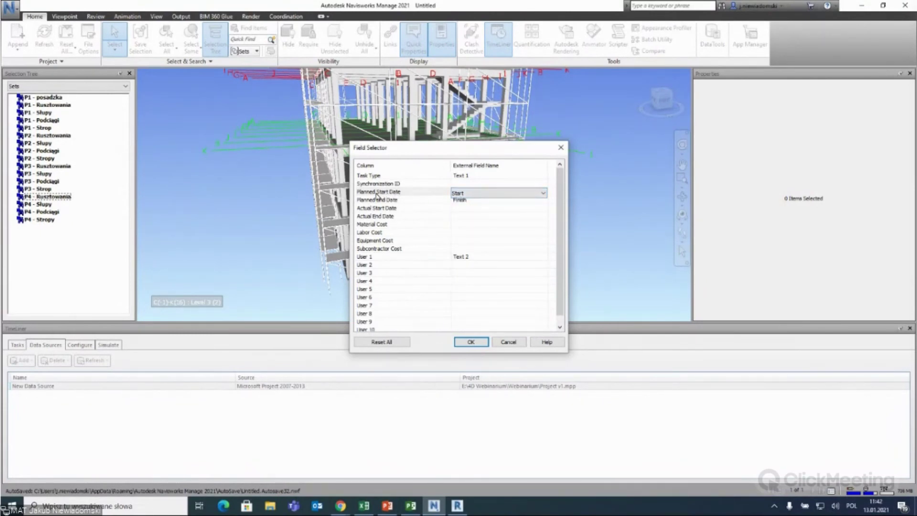
Map Actual Start Date to Actual Start and Actual End Date to Actual Finish, then confirm.
click(398, 201)
click(463, 202)
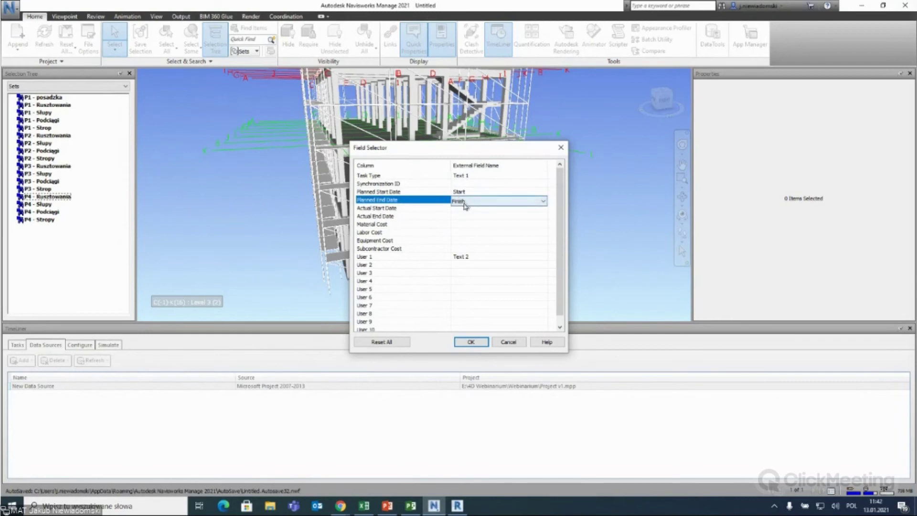
click(415, 207)
click(463, 209)
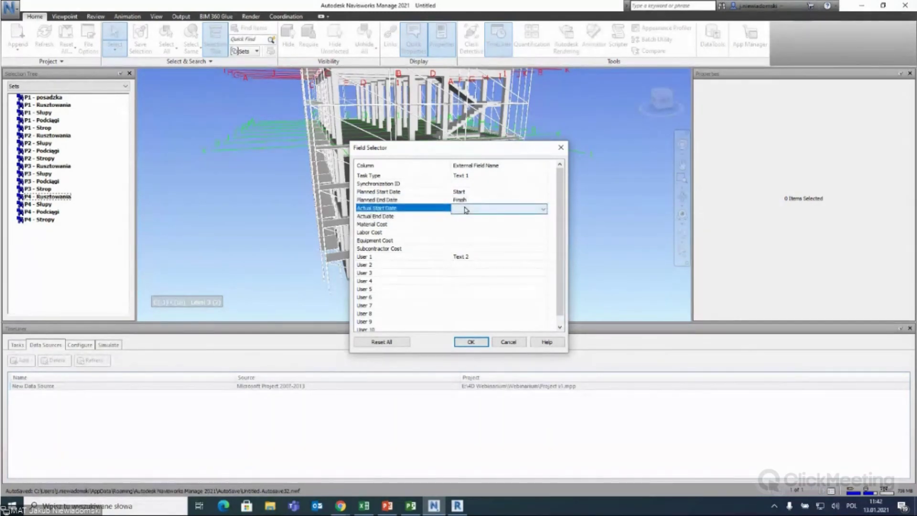
click(466, 209)
click(497, 250)
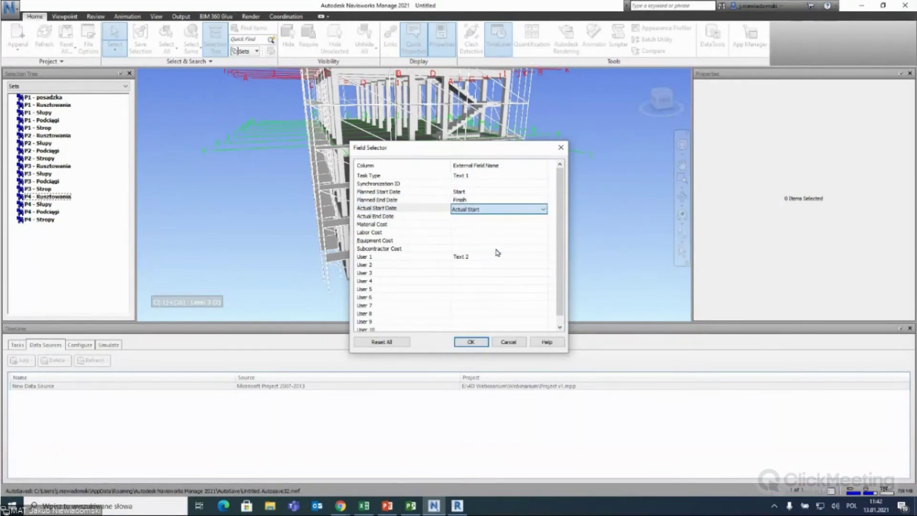
click(470, 218)
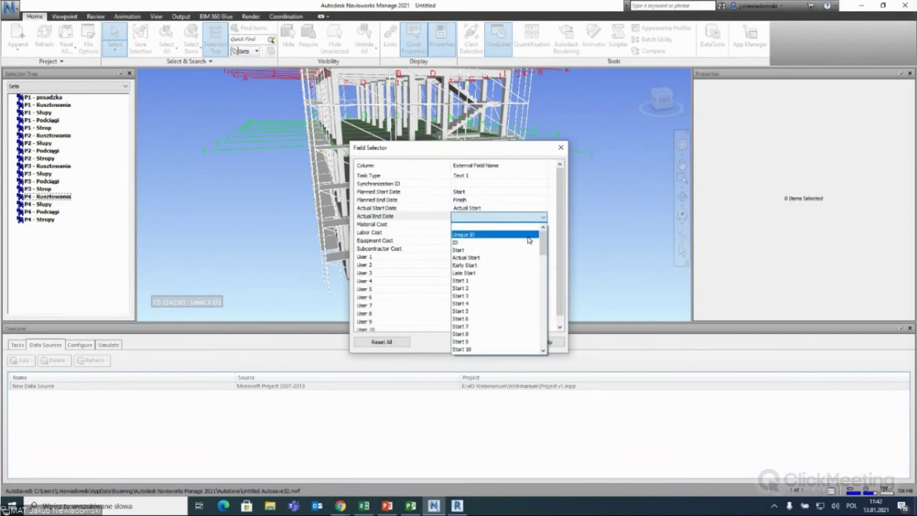
drag(542, 239, 543, 277)
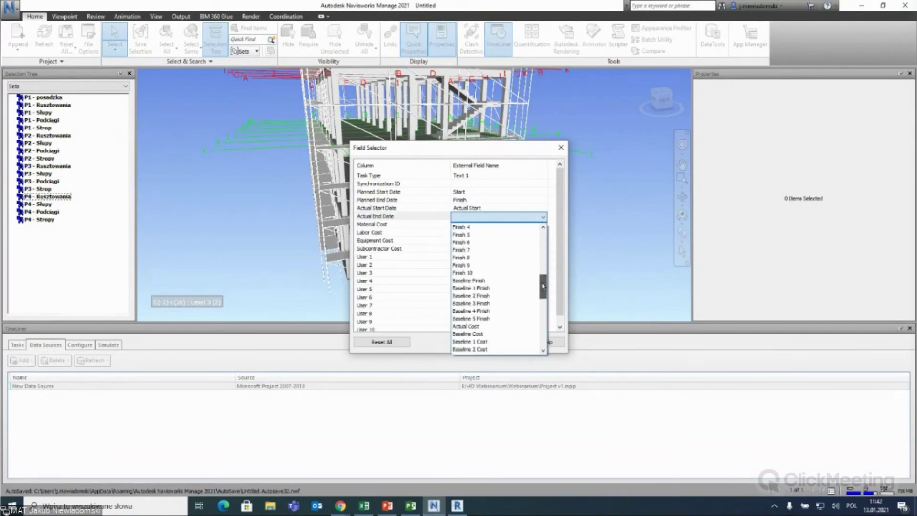
drag(542, 277, 543, 258)
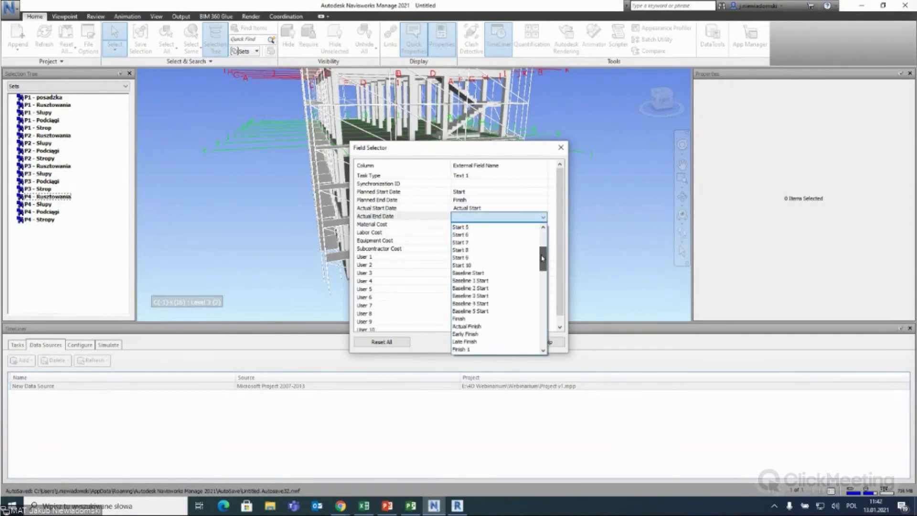
click(481, 327)
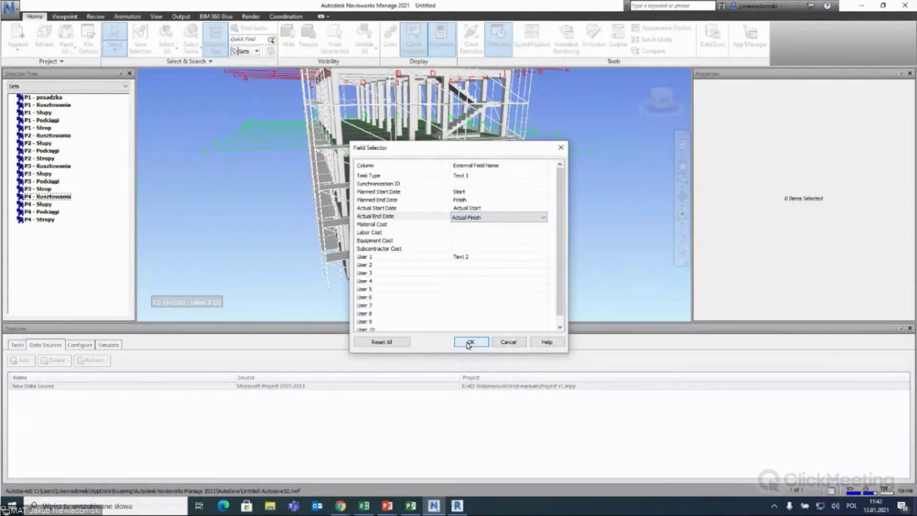
click(464, 342)
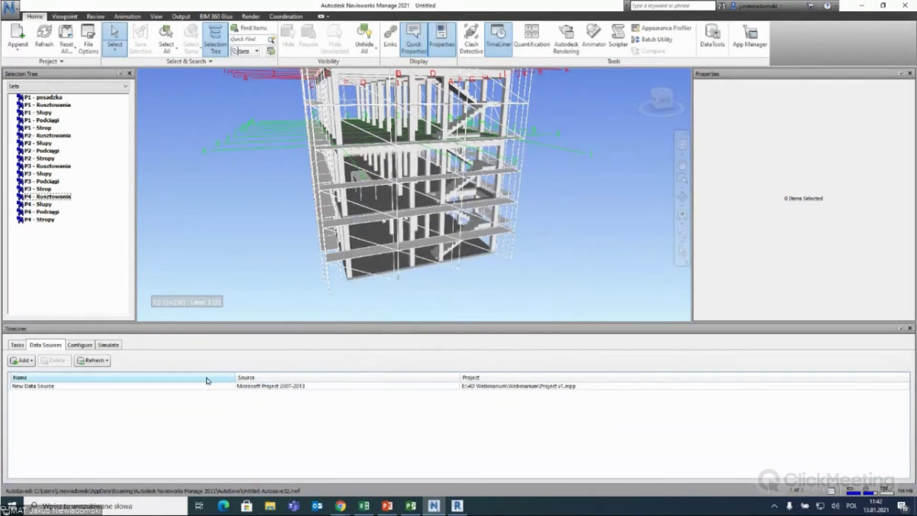
Rebuild the task hierarchy and review the imported Construct and Demolish tasks.
click(208, 386)
right_click(217, 389)
click(188, 397)
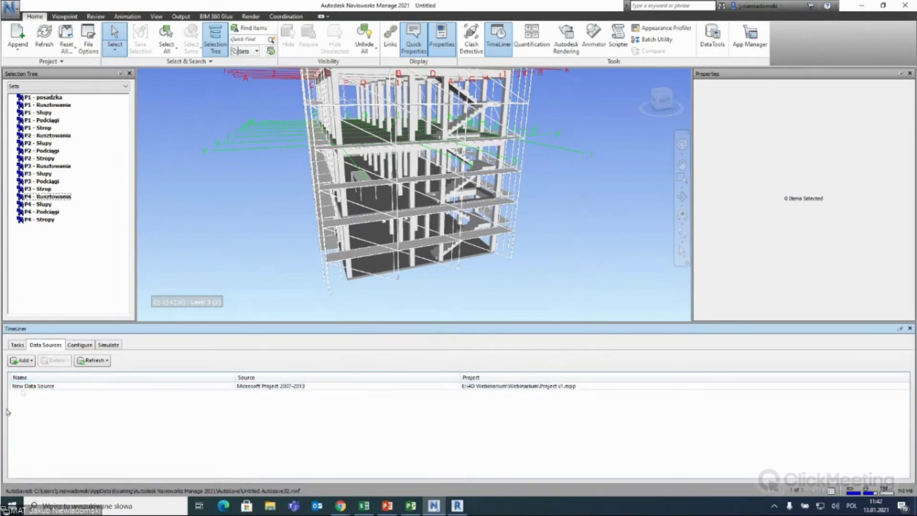
click(17, 344)
drag(191, 473, 136, 473)
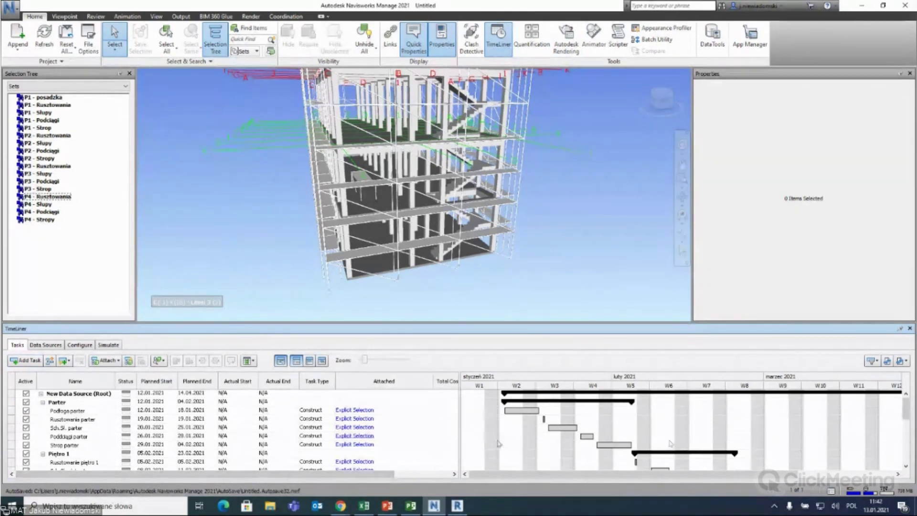
scroll(906, 412, down, 3)
scroll(906, 412, down, 2)
scroll(905, 411, up, 3)
scroll(893, 404, up, 2)
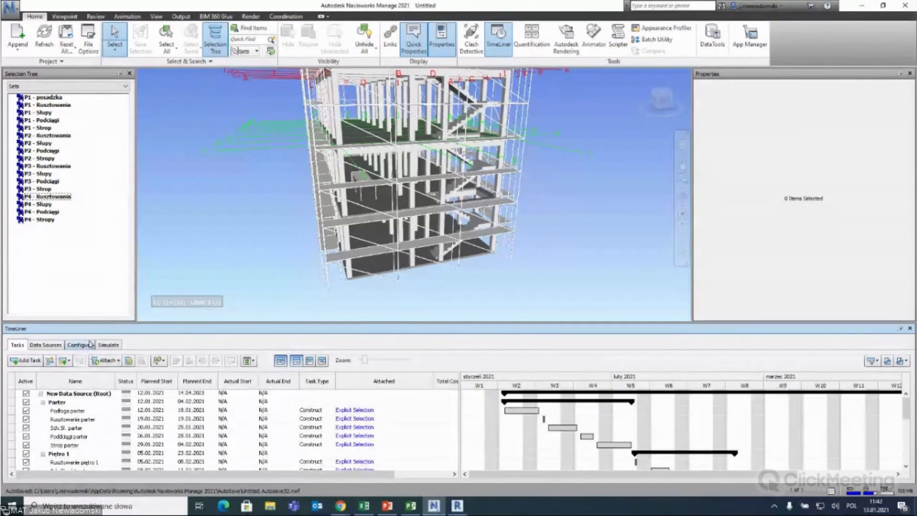
Glance at the Simulate and Configure tabs, then bring up New Data Source's options.
click(105, 346)
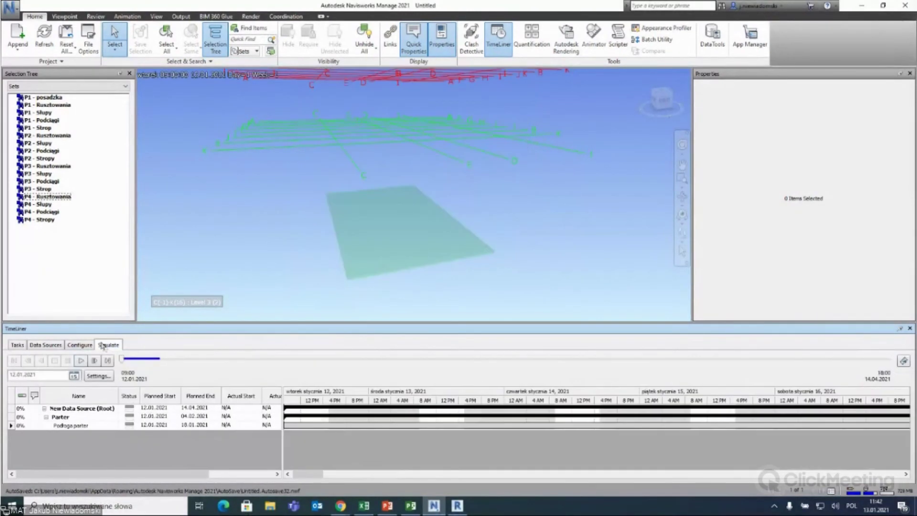
click(79, 345)
click(44, 345)
click(61, 385)
right_click(62, 386)
Map Planned Start Date to Baseline Start and Planned End Date to Baseline Finish.
click(89, 416)
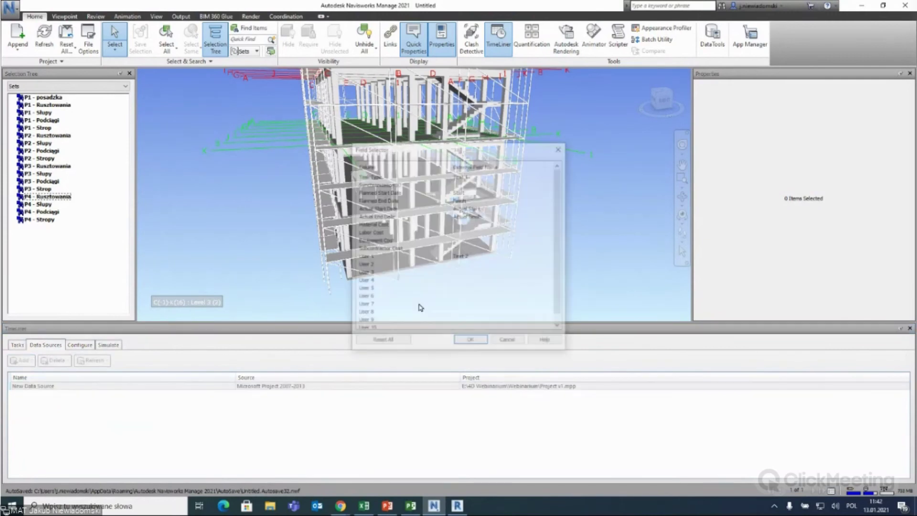
click(482, 193)
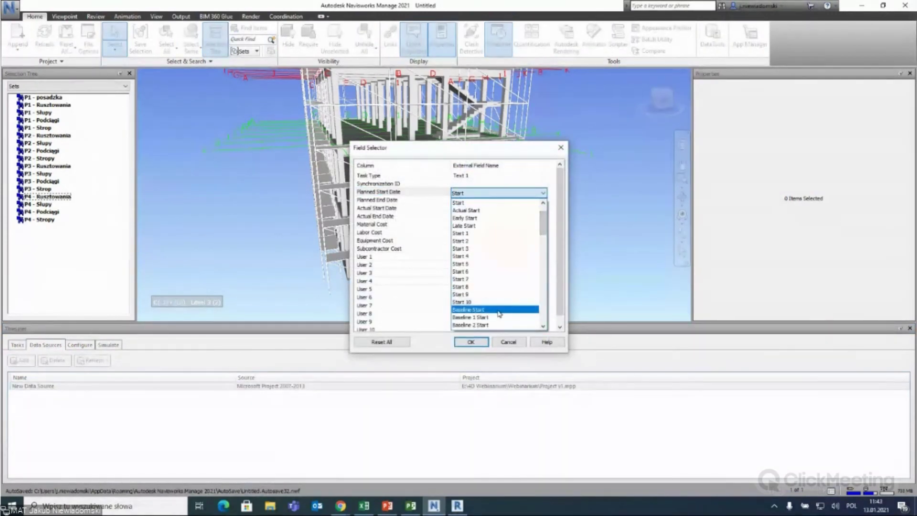
click(500, 310)
click(494, 200)
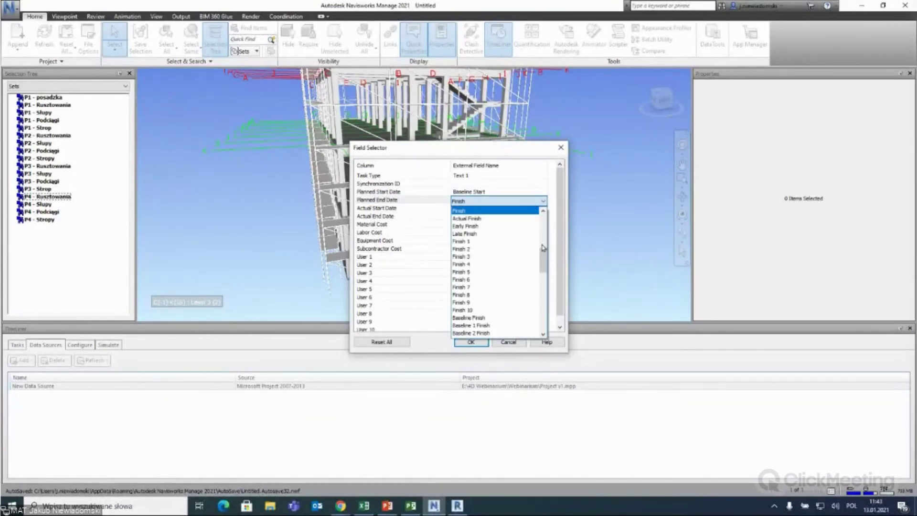
click(515, 318)
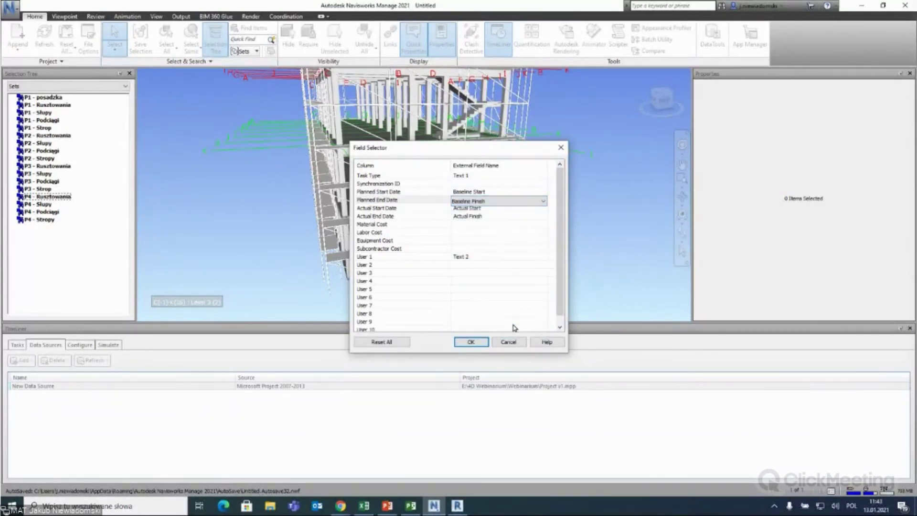
click(470, 342)
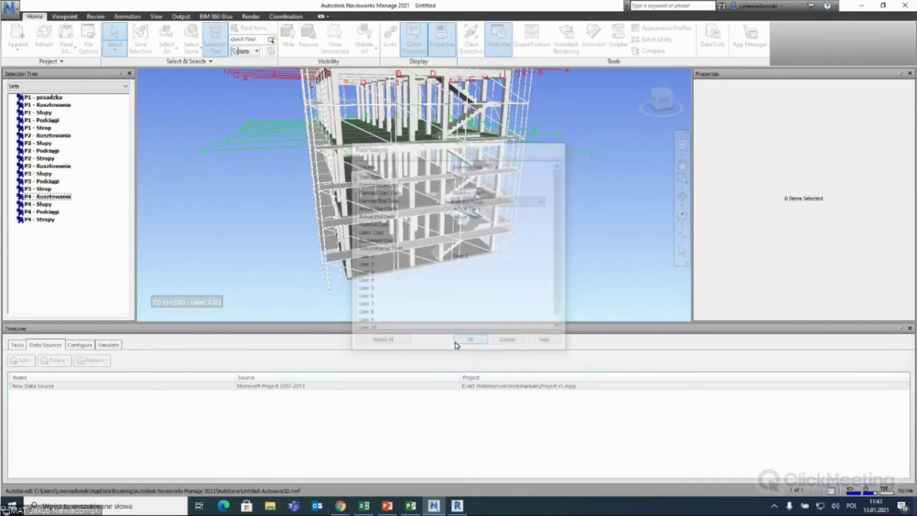
Refresh the data source and scroll through the updated task list.
click(80, 387)
right_click(80, 387)
click(109, 391)
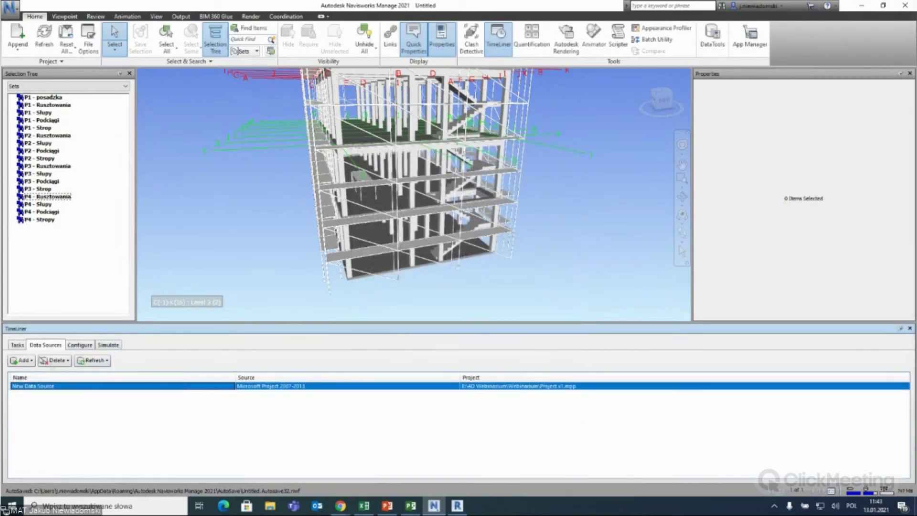
click(21, 347)
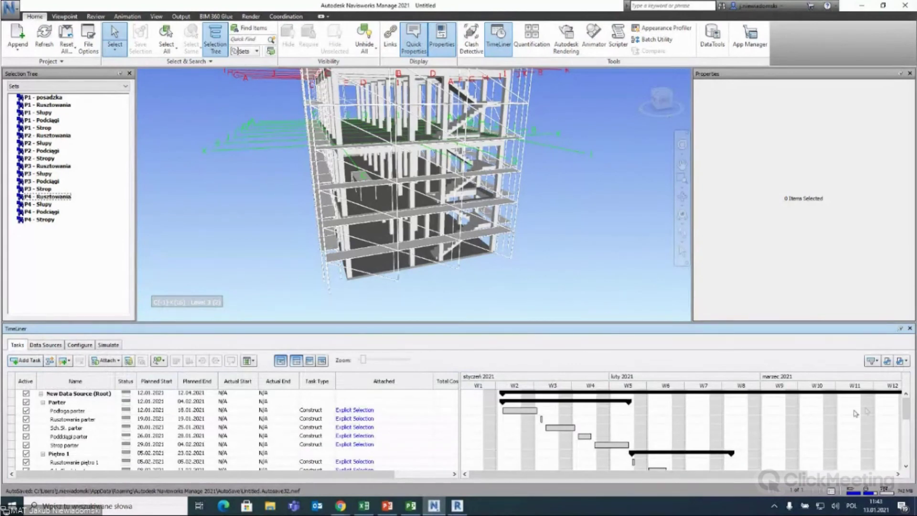
scroll(909, 410, down, 3)
scroll(909, 409, down, 2)
scroll(908, 410, down, 2)
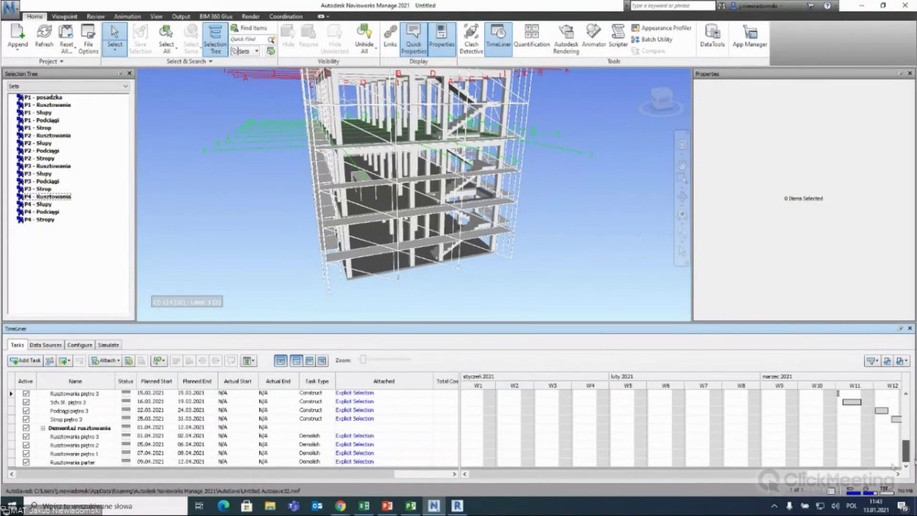
click(410, 505)
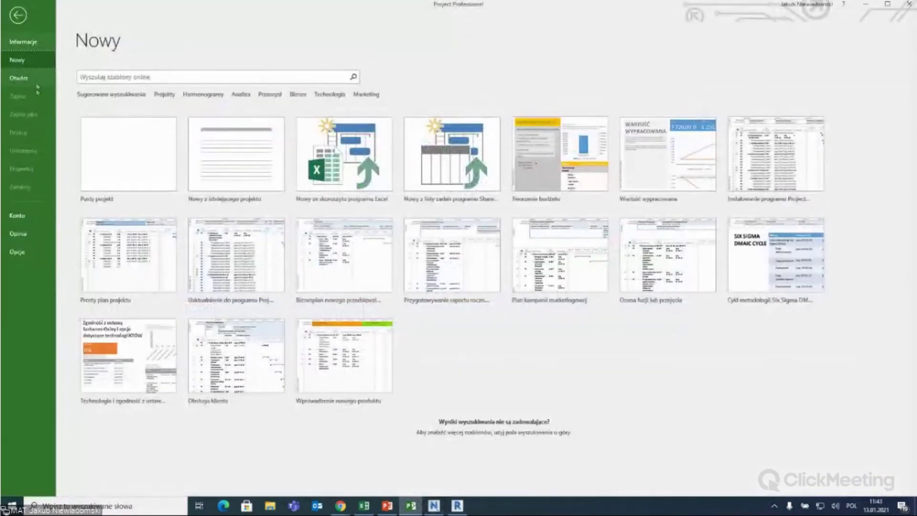
Open Project v1.mpp in Microsoft Project and dismiss the manual scheduling notice.
click(19, 78)
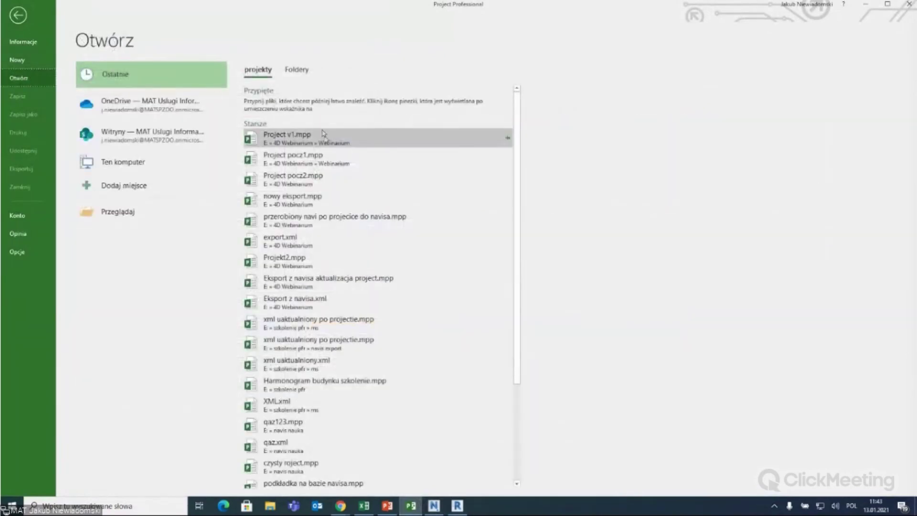
click(327, 142)
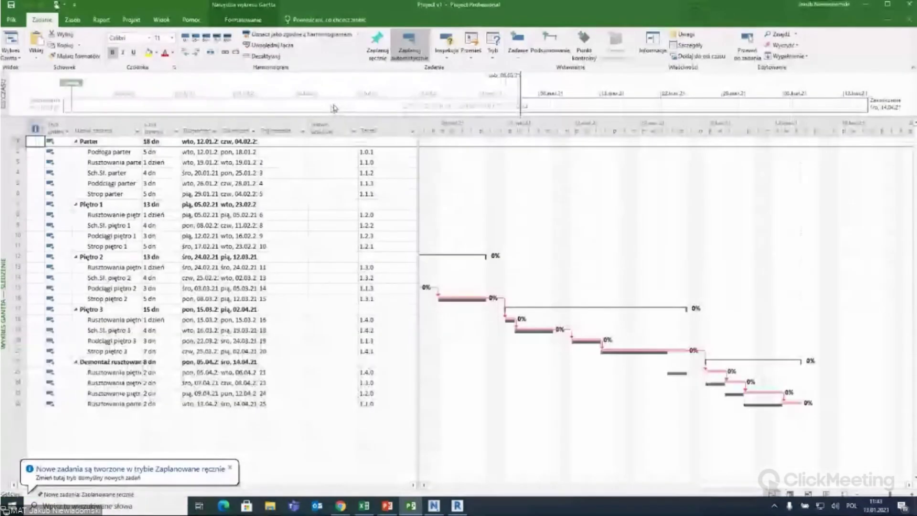
click(273, 424)
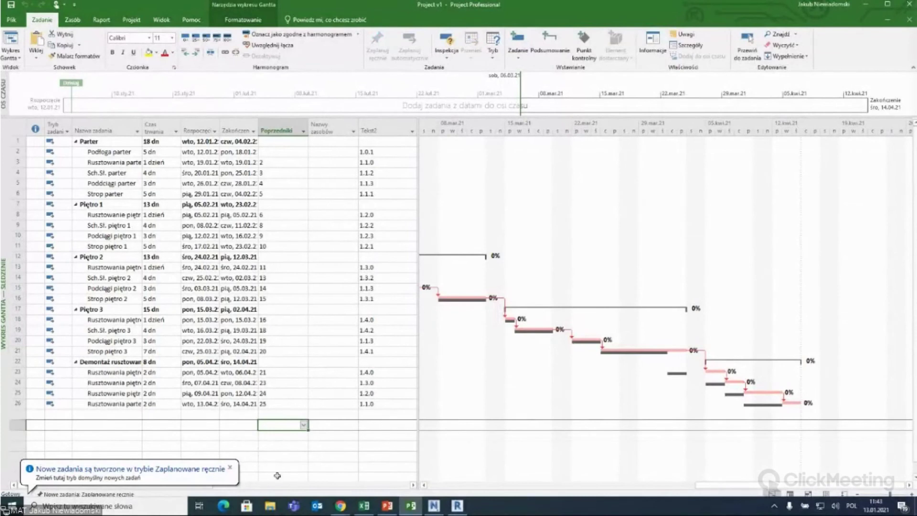
click(233, 466)
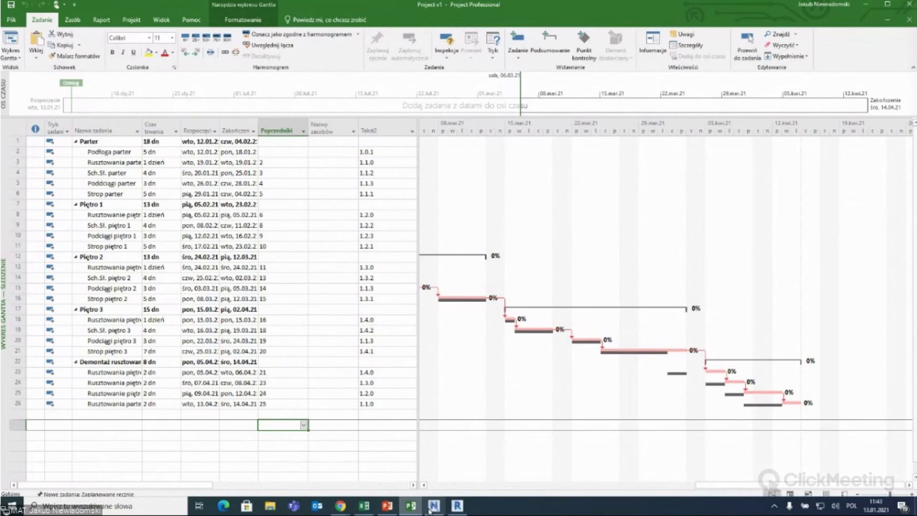
Return to Navisworks and select New Data Source on the Data Sources tab.
click(433, 506)
click(46, 344)
click(88, 387)
Open the data source's Field Selector and map Actual Start Date to Start.
right_click(88, 388)
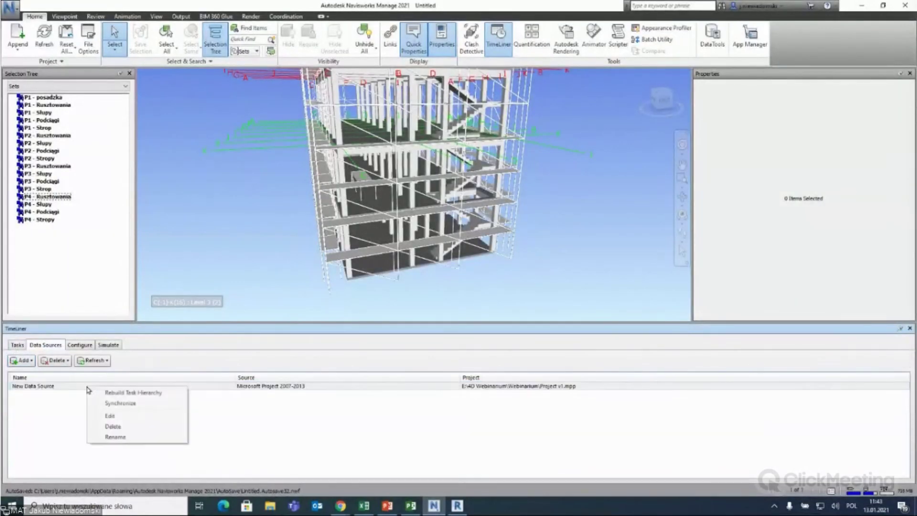
click(117, 416)
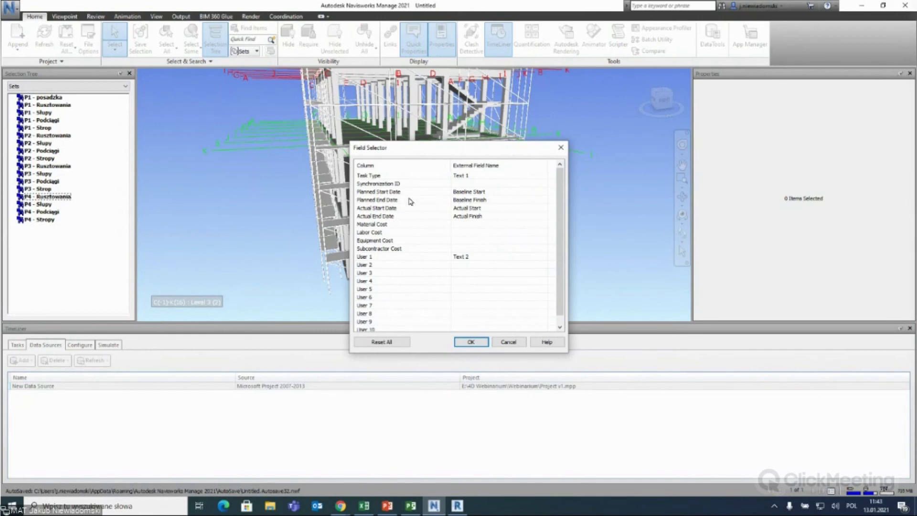
click(481, 216)
click(478, 209)
click(478, 209)
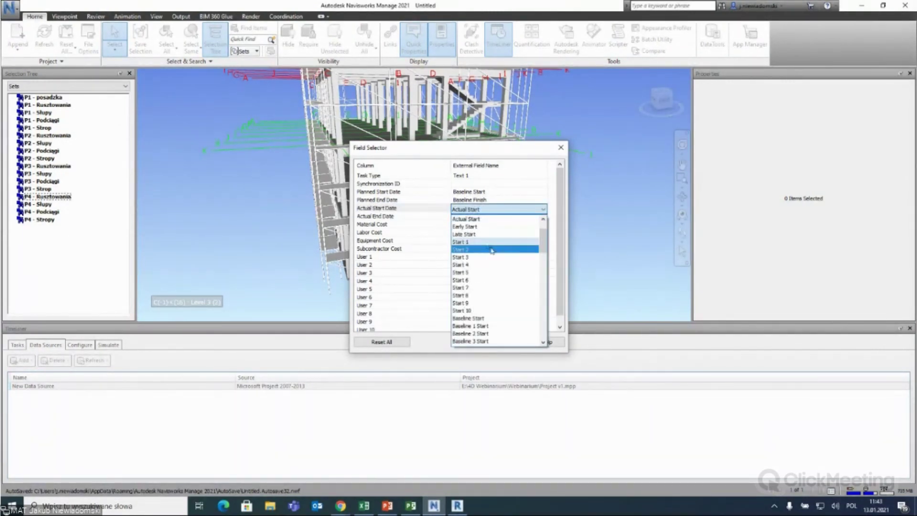
scroll(511, 224, up, 2)
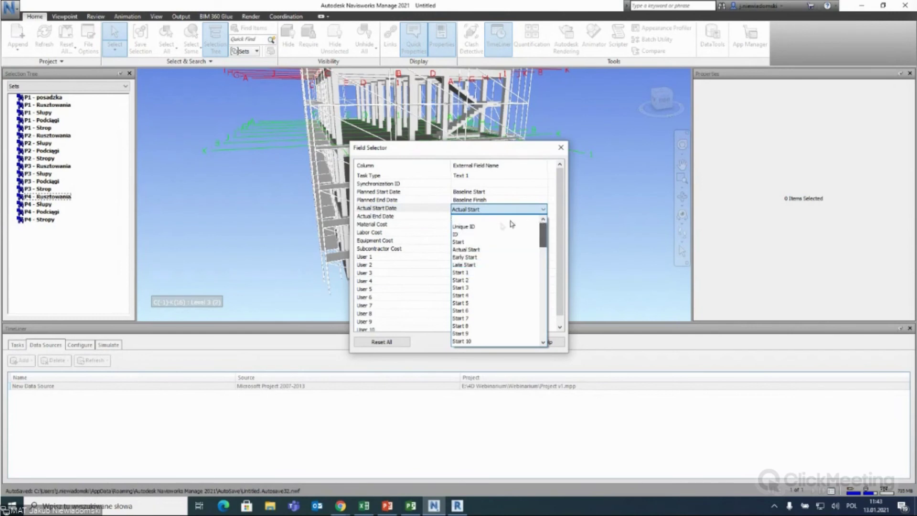
click(496, 235)
click(497, 211)
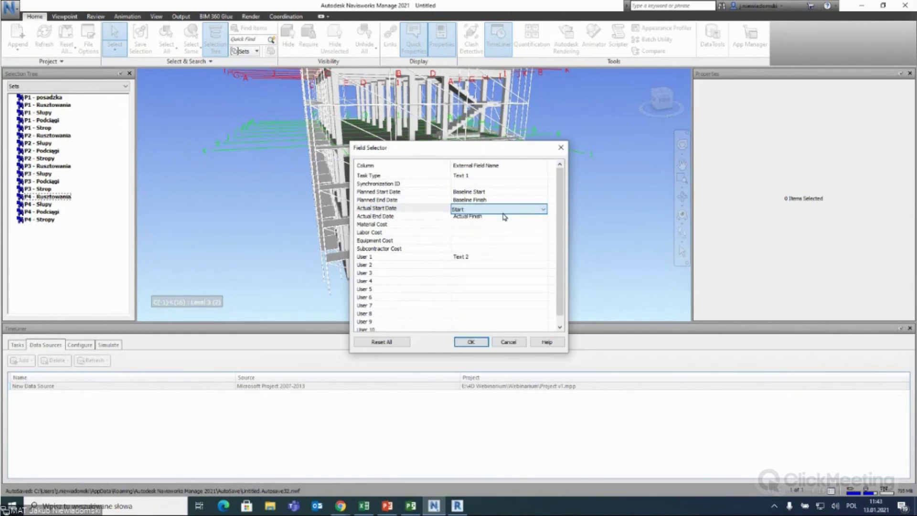
Map Actual End Date to Finish and confirm the new mapping.
click(501, 217)
click(542, 218)
mouse_move(543, 273)
mouse_down()
mouse_move(542, 328)
mouse_move(543, 275)
mouse_up()
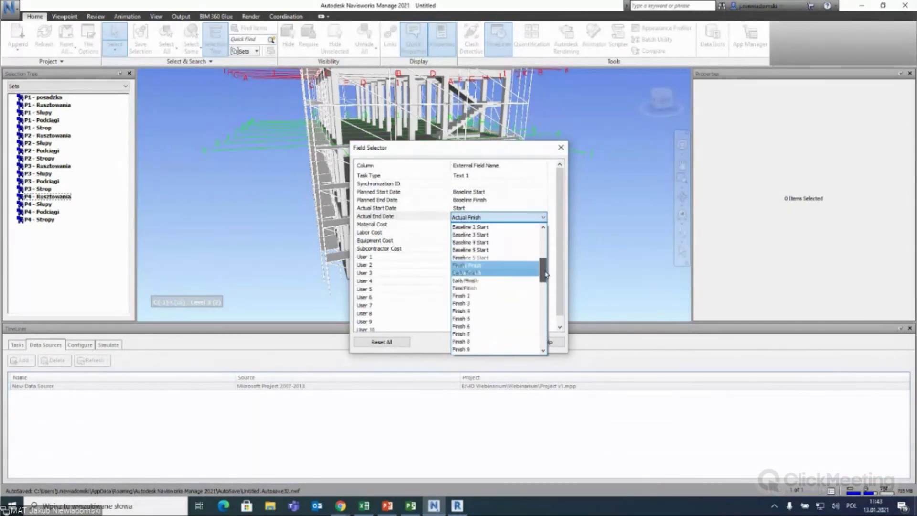
click(478, 266)
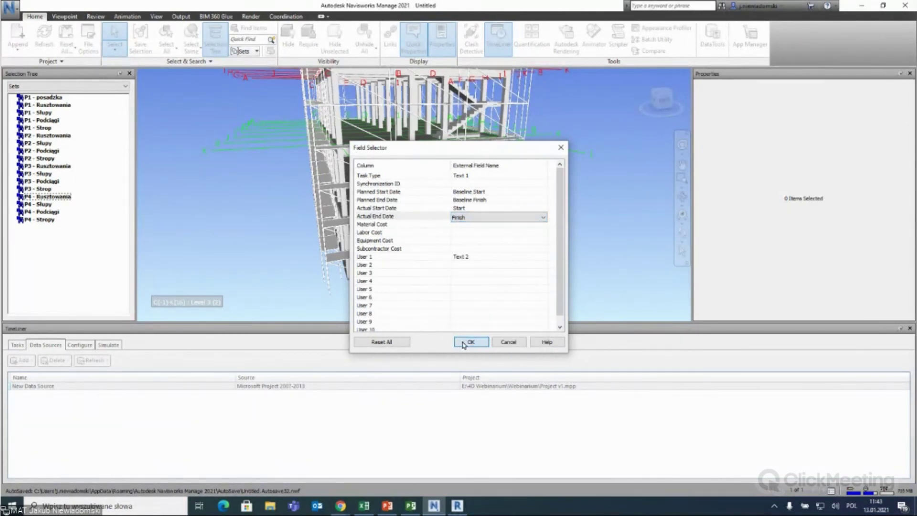
click(469, 343)
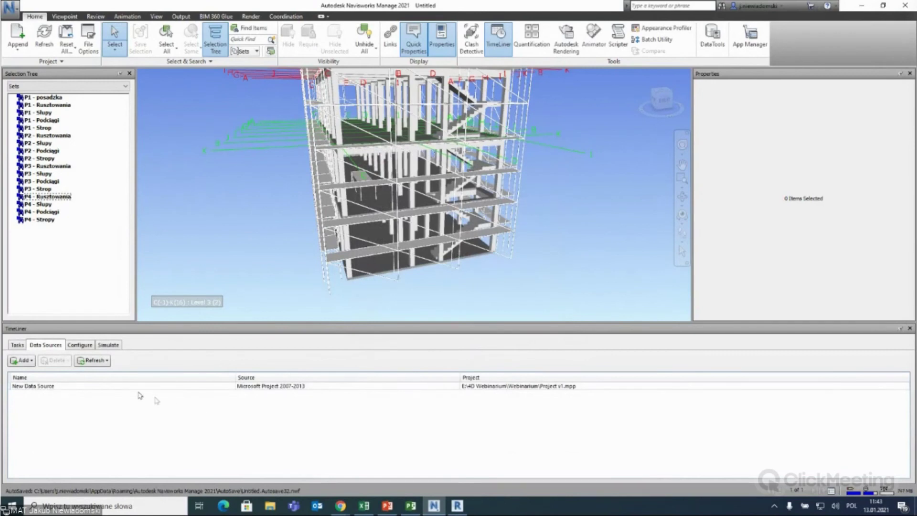
click(120, 387)
right_click(120, 388)
Rebuild the task hierarchy and view the tasks with their Gantt chart.
click(63, 391)
click(18, 345)
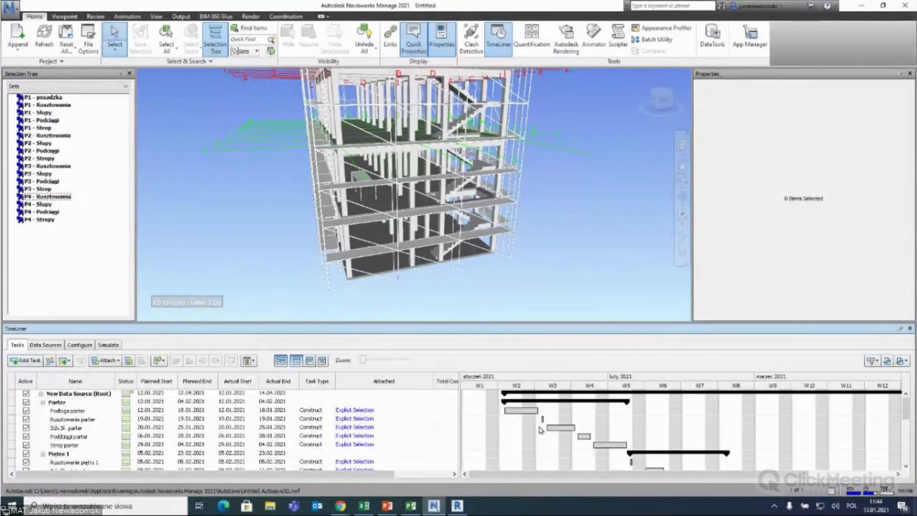
click(45, 344)
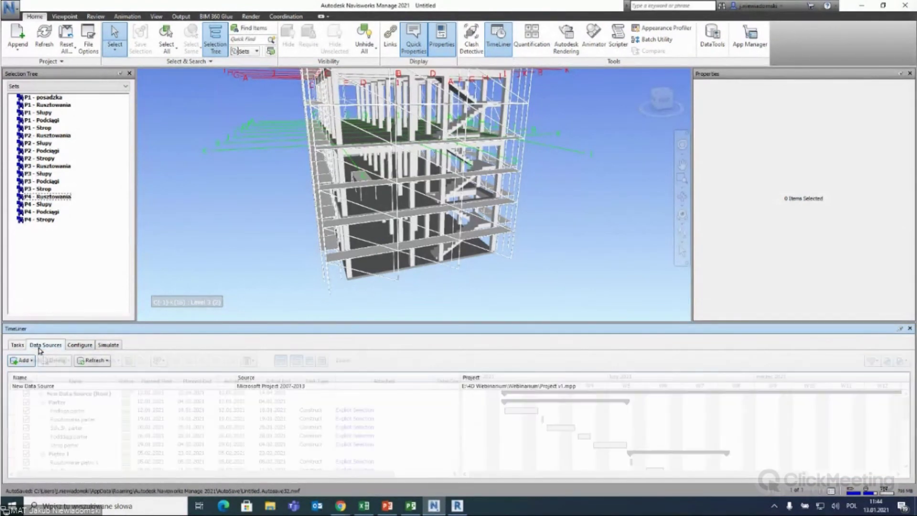
Verify the Actual End Date mapping in the Field Selector, then return to the tasks.
click(41, 386)
right_click(41, 386)
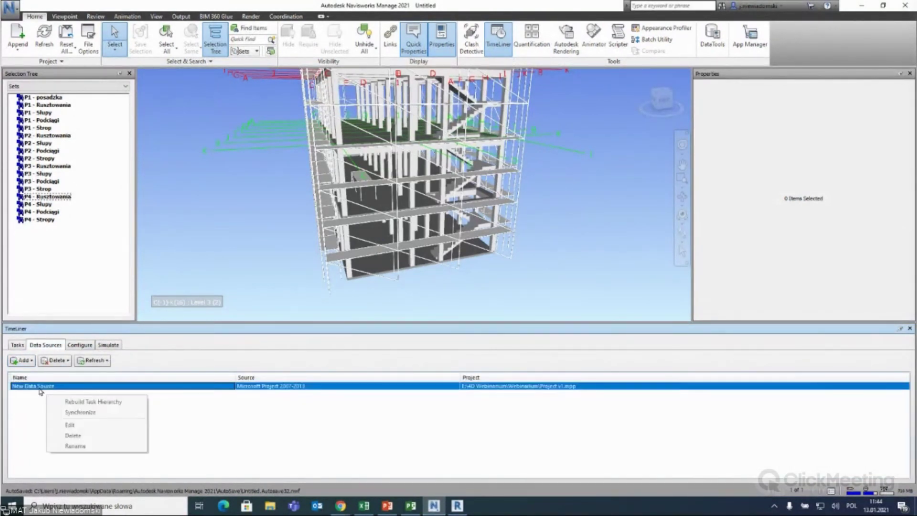
click(69, 424)
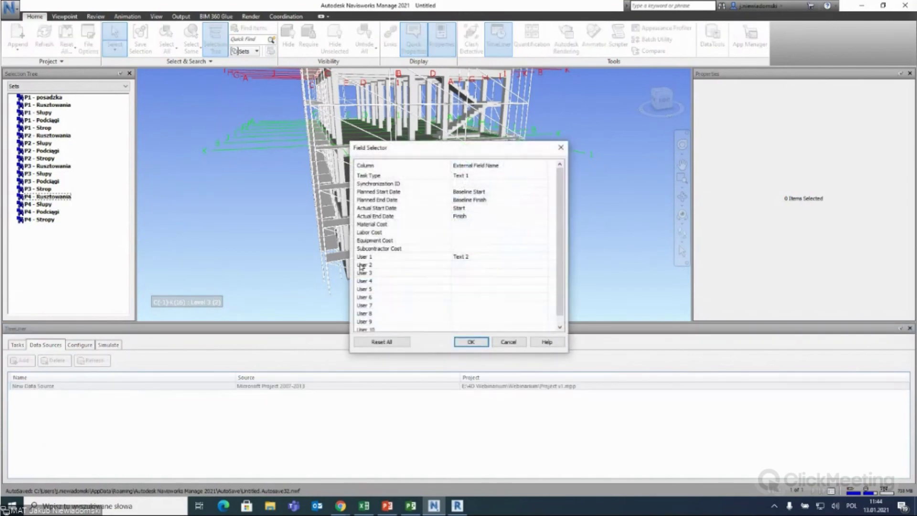
click(411, 505)
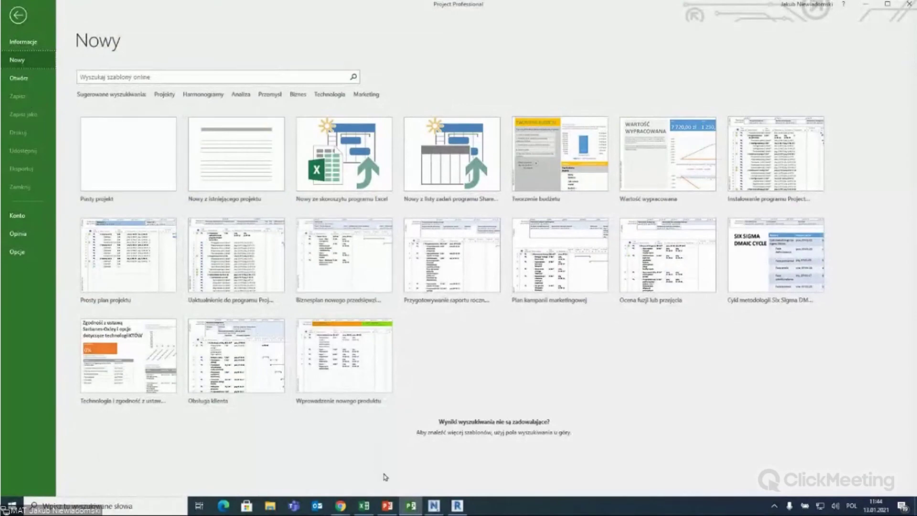
click(411, 506)
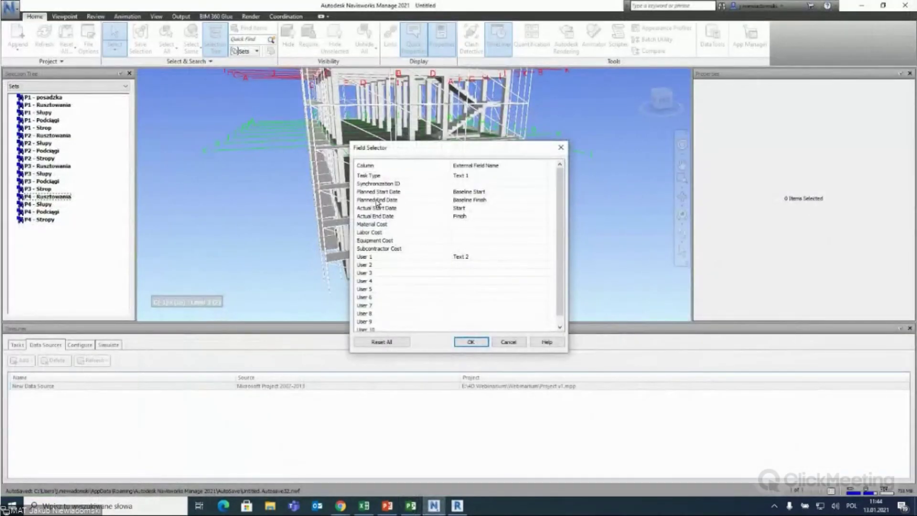
click(453, 216)
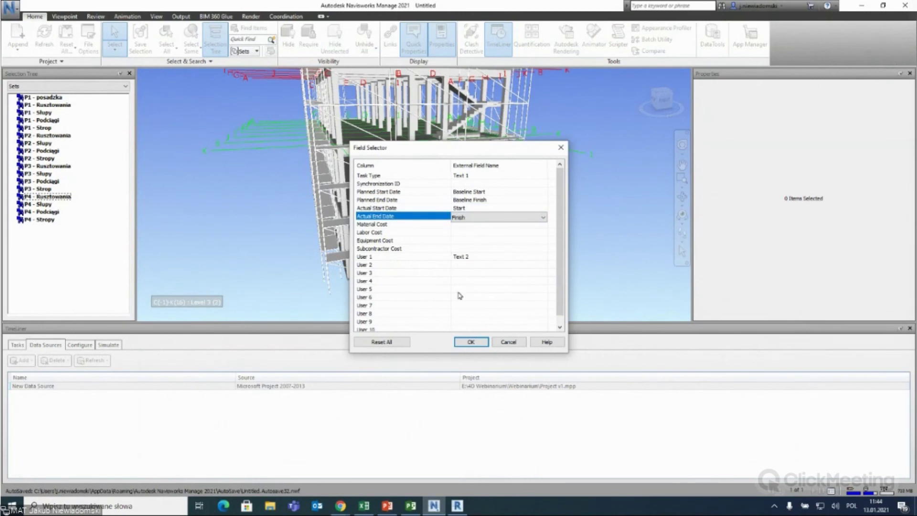
click(467, 343)
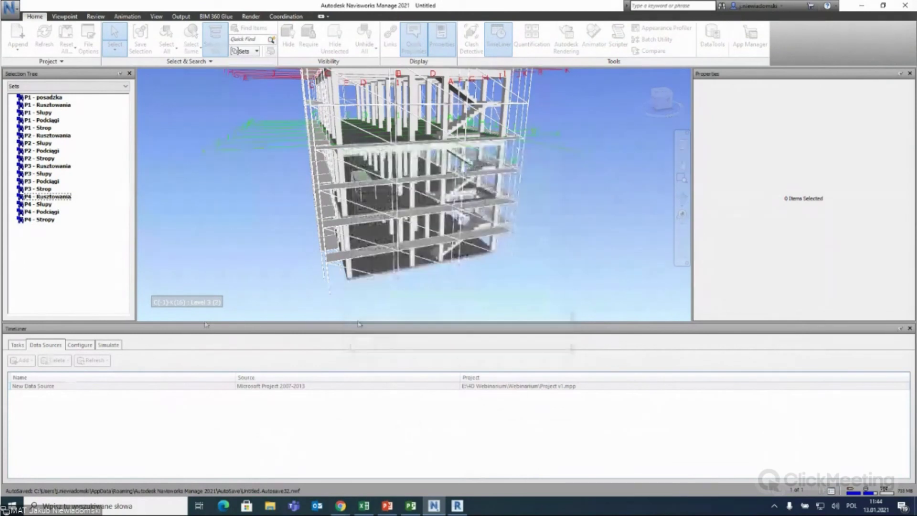
click(17, 344)
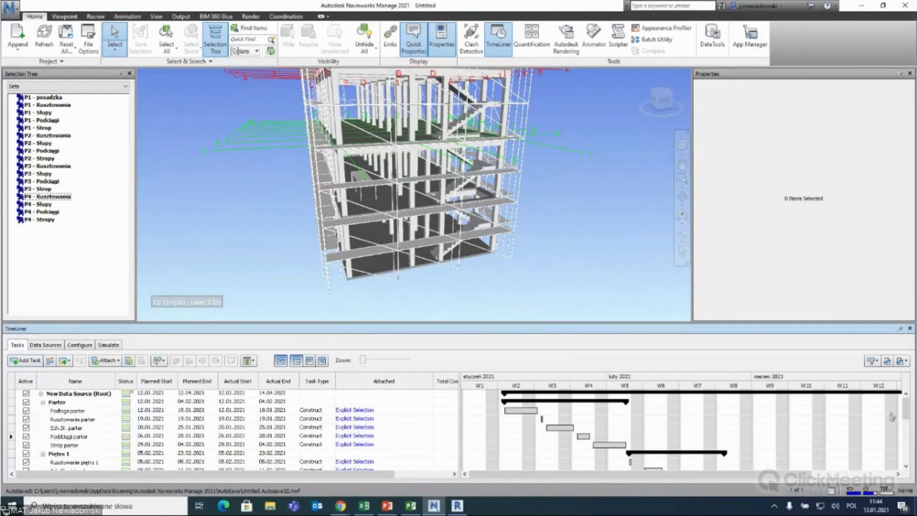
Review the Total Cost, User 1 and Material Cost columns and the column chooser, unchanged.
drag(907, 412, 907, 454)
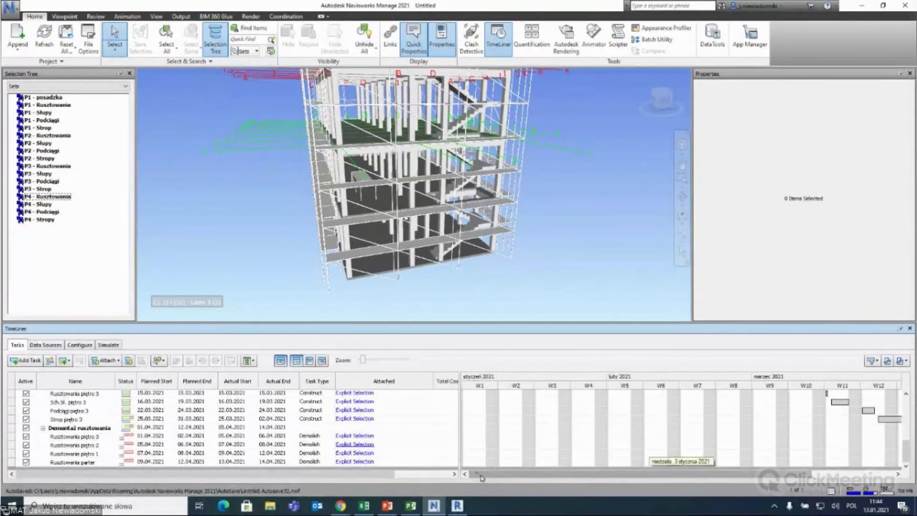
drag(248, 474, 305, 478)
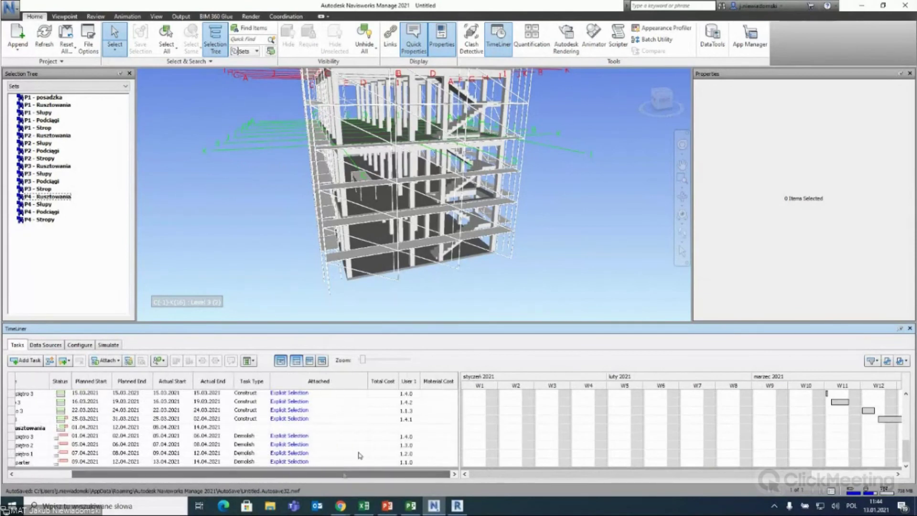
click(249, 362)
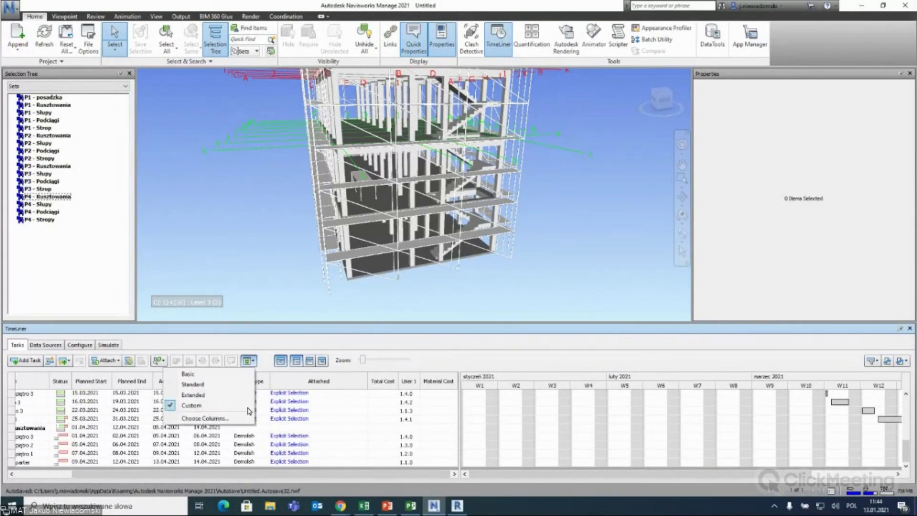
click(232, 418)
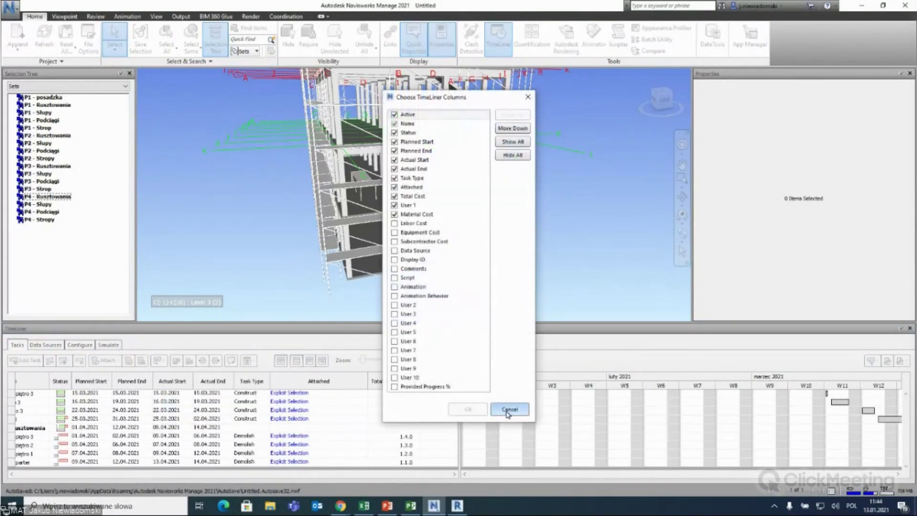
click(509, 409)
Create a blank project (Pusty projekt) in Microsoft Project and return to Navisworks.
click(411, 506)
click(113, 148)
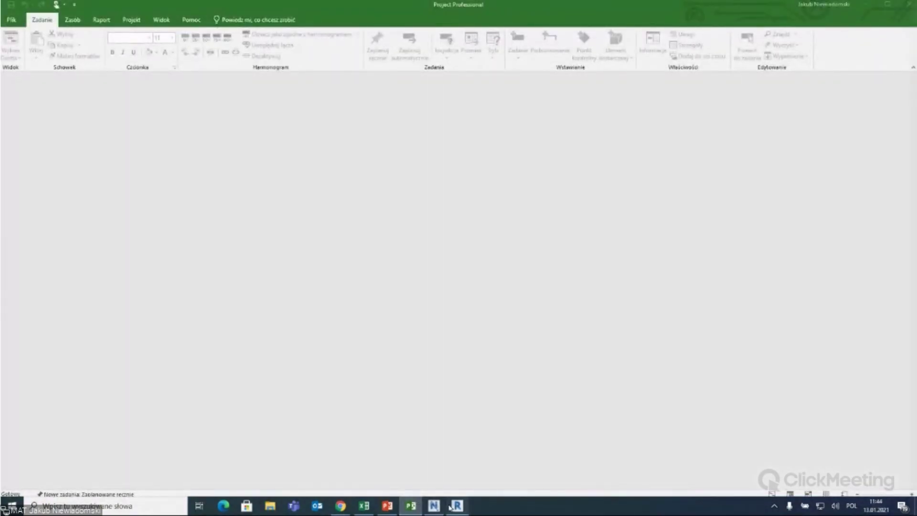
click(456, 506)
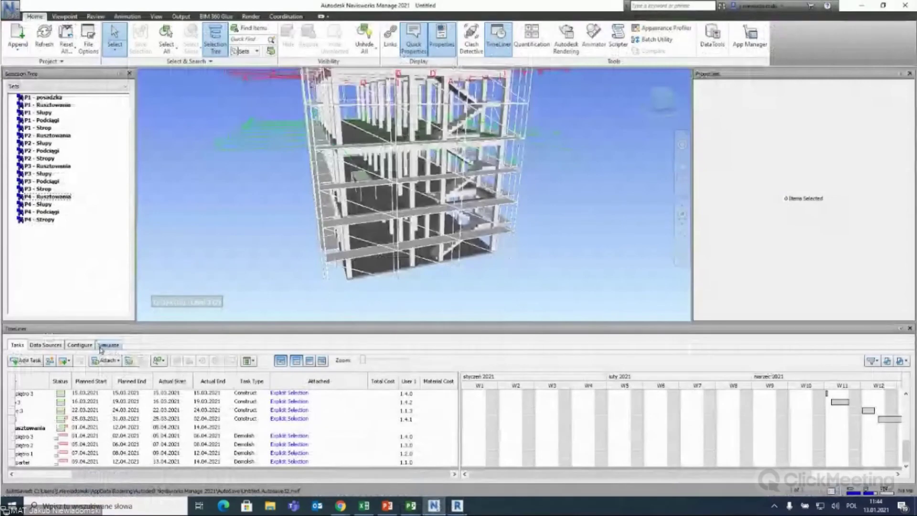
Map the data source's Material Cost field to the project's Cost field.
click(48, 344)
click(55, 384)
right_click(55, 385)
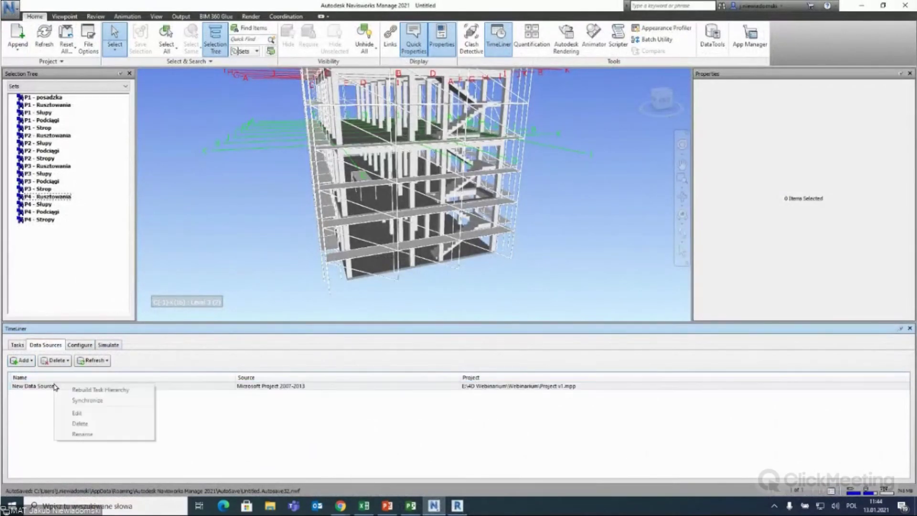
click(76, 413)
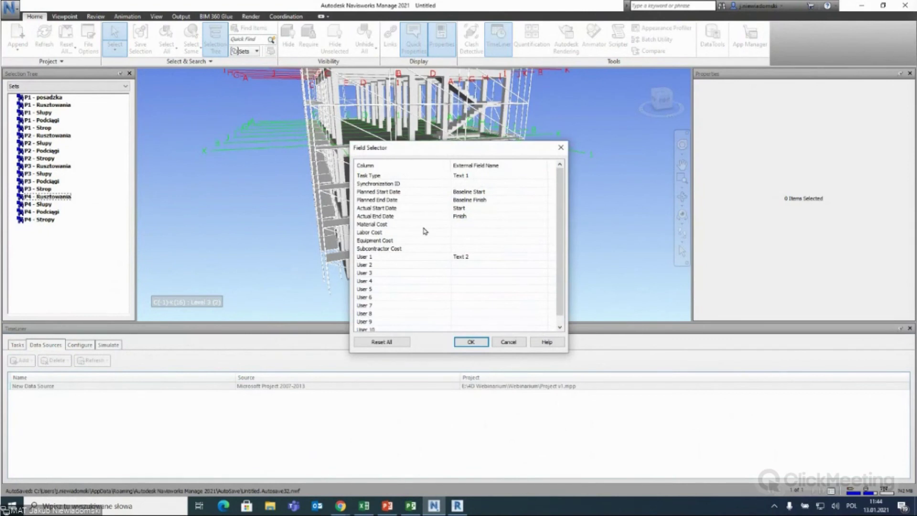
click(477, 225)
scroll(475, 301, down, 5)
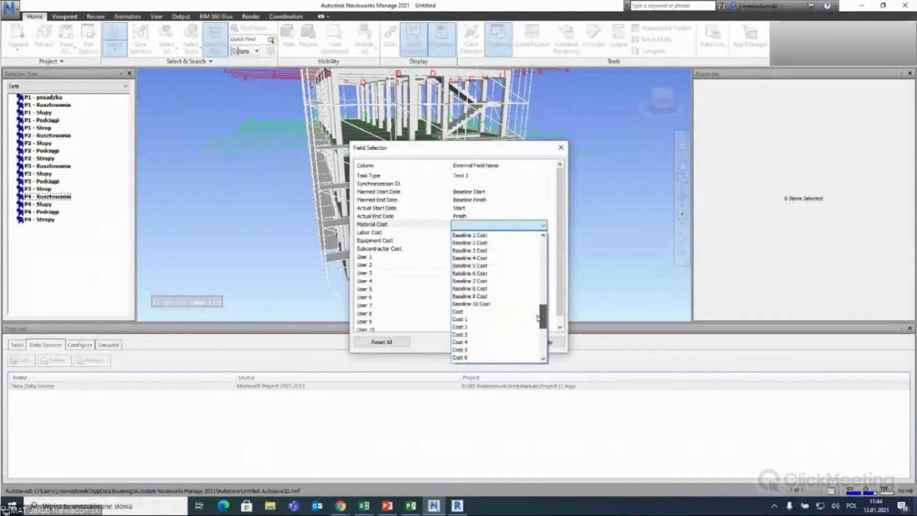
click(475, 305)
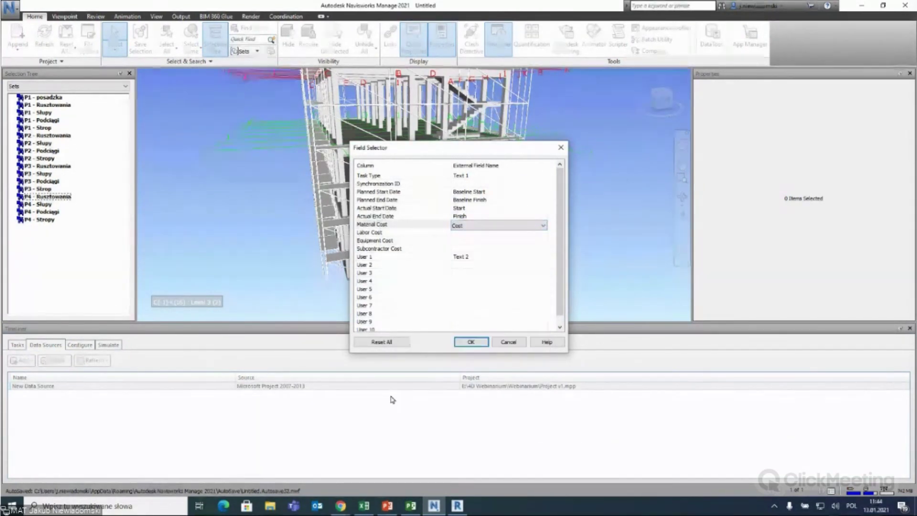
click(475, 342)
Rebuild the task hierarchy and view tasks with costs like 174 000,00.
right_click(211, 386)
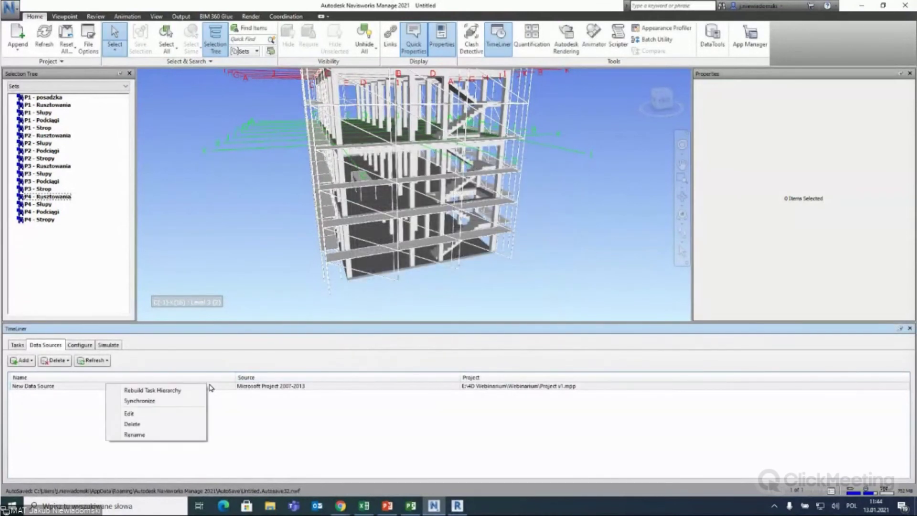
click(146, 390)
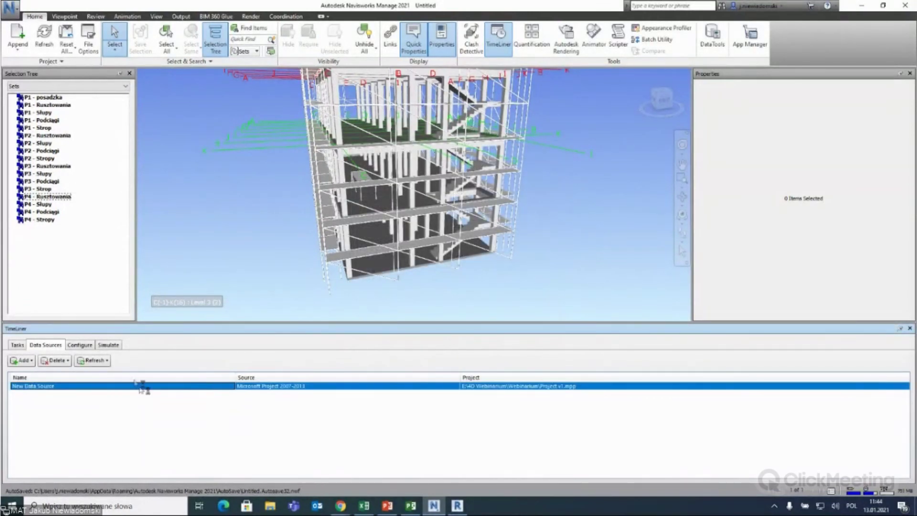
click(18, 345)
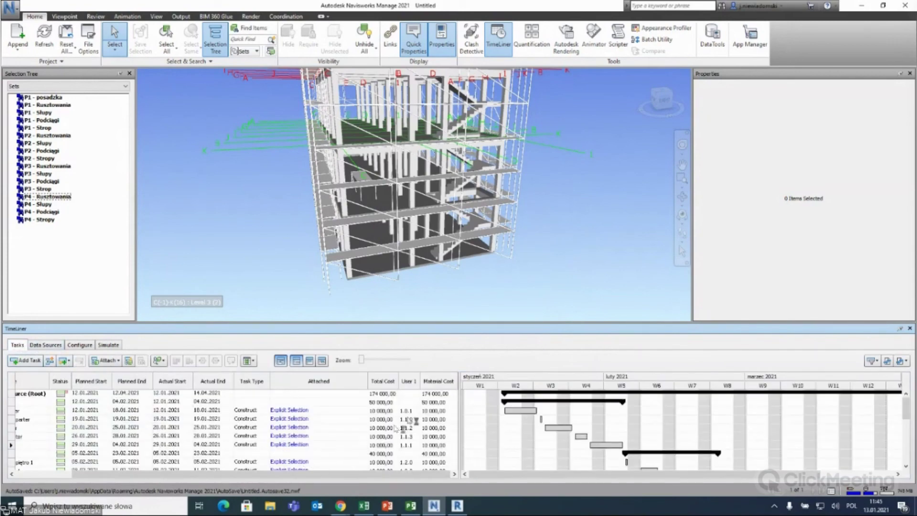
Hide the Gantt chart and show the Total Cost, User 1 and Material Cost columns.
click(281, 361)
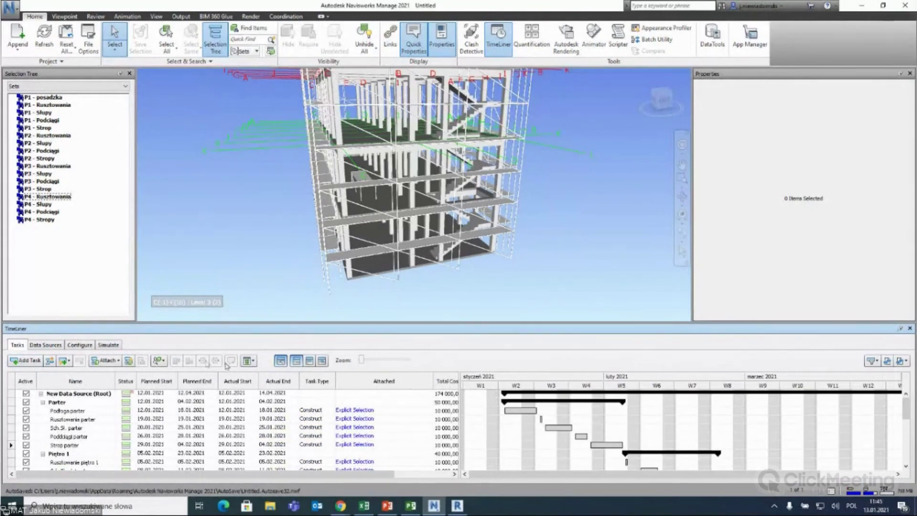
click(250, 360)
click(230, 418)
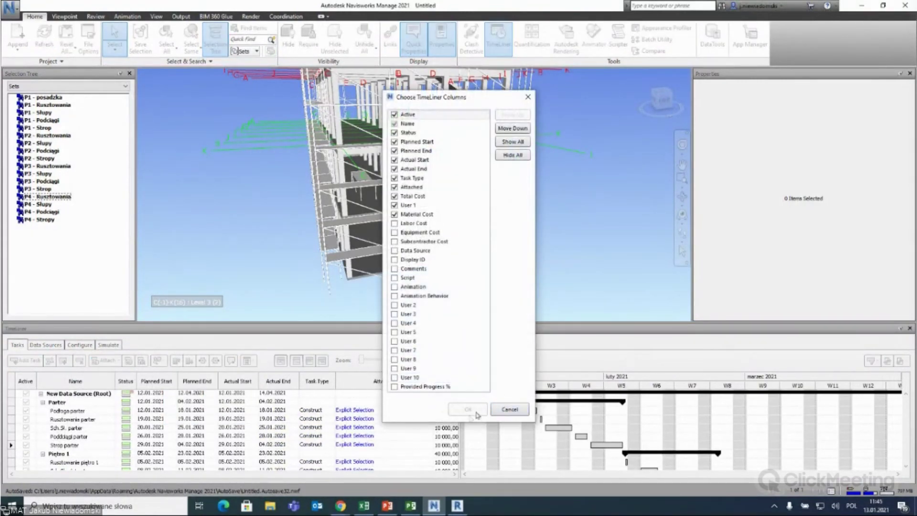
click(477, 412)
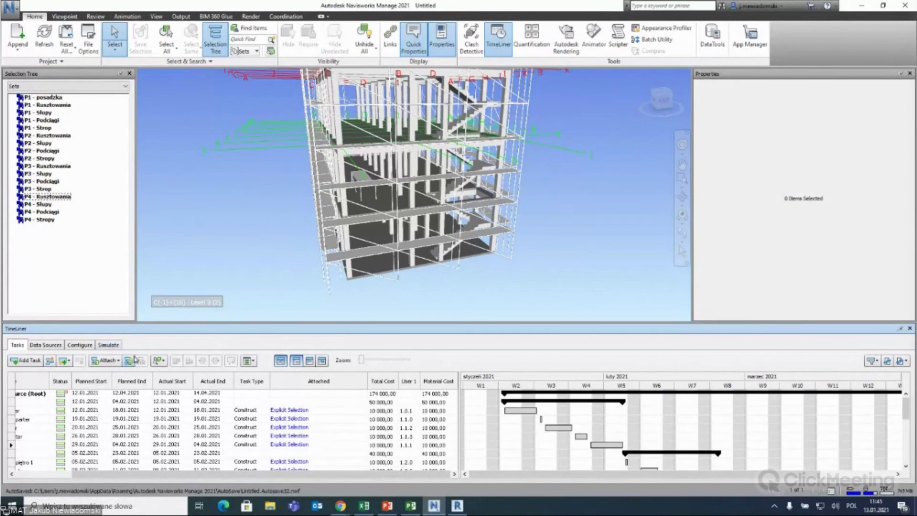
Recheck the column chooser unchanged, then return to the data sources list.
click(254, 361)
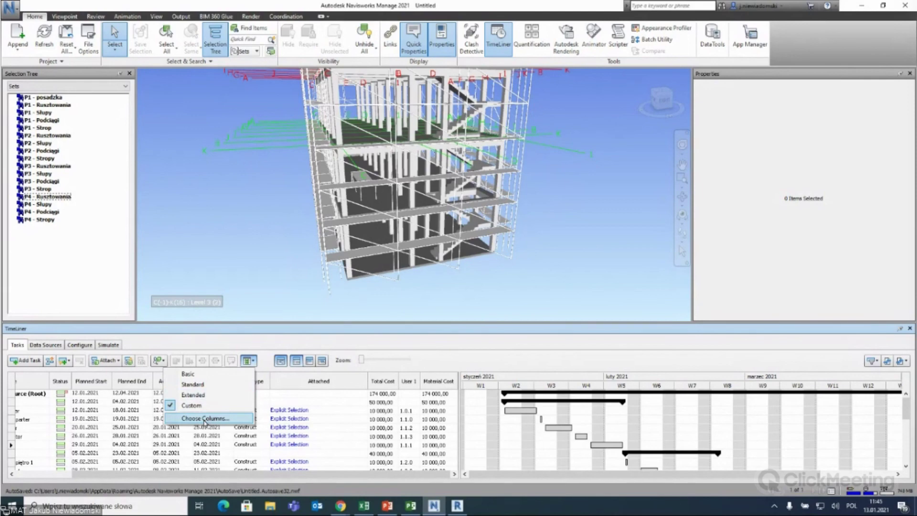
click(205, 419)
click(466, 427)
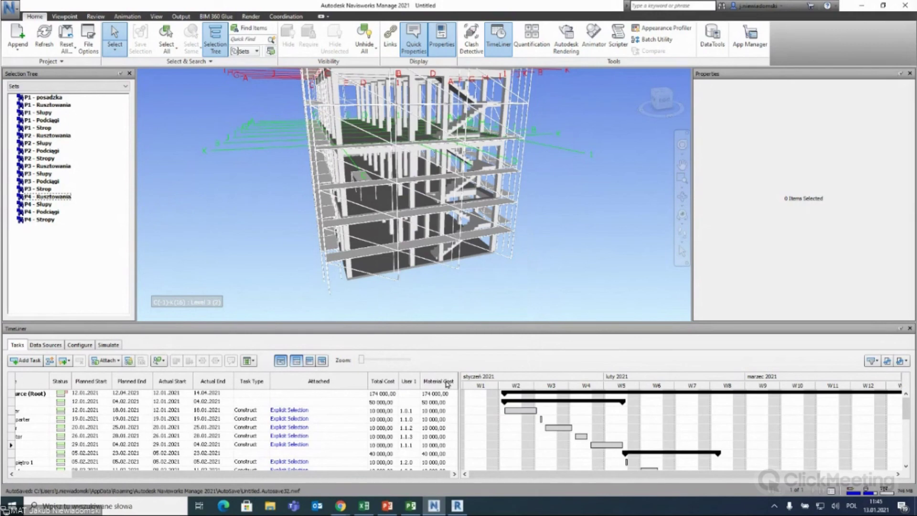
click(79, 345)
click(46, 344)
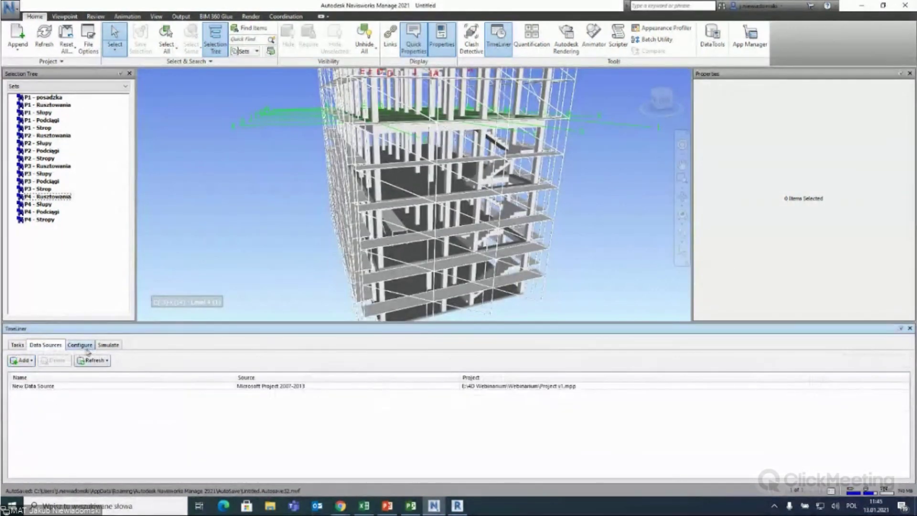
Insert Total Cost after KOSZT in the simulation overlay text, then start the simulation playing.
click(102, 344)
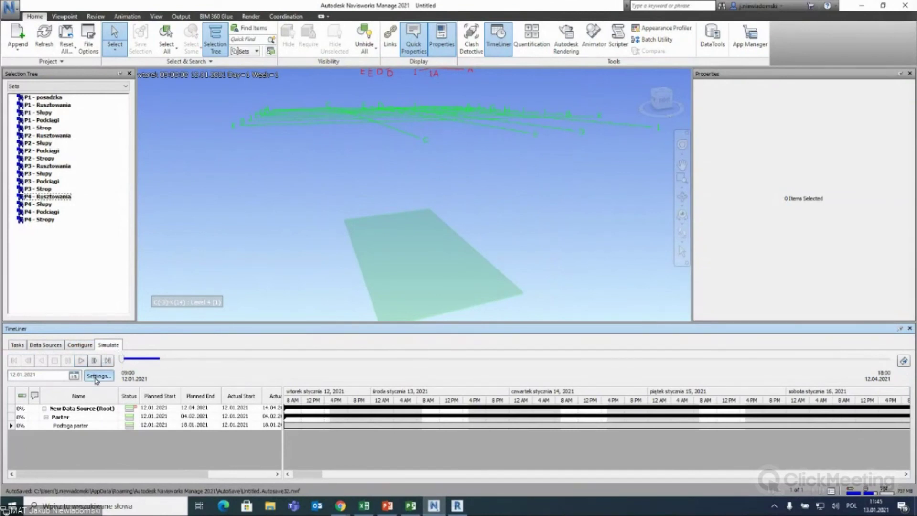
click(98, 376)
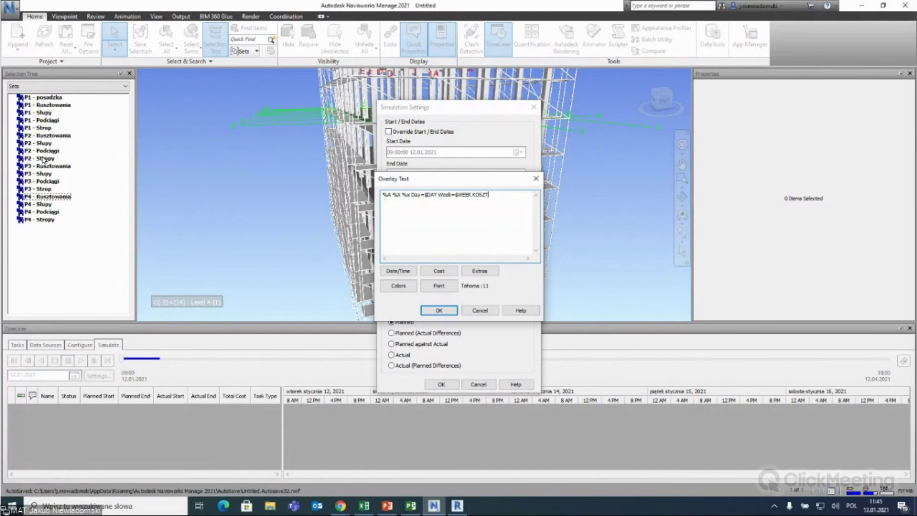
click(445, 272)
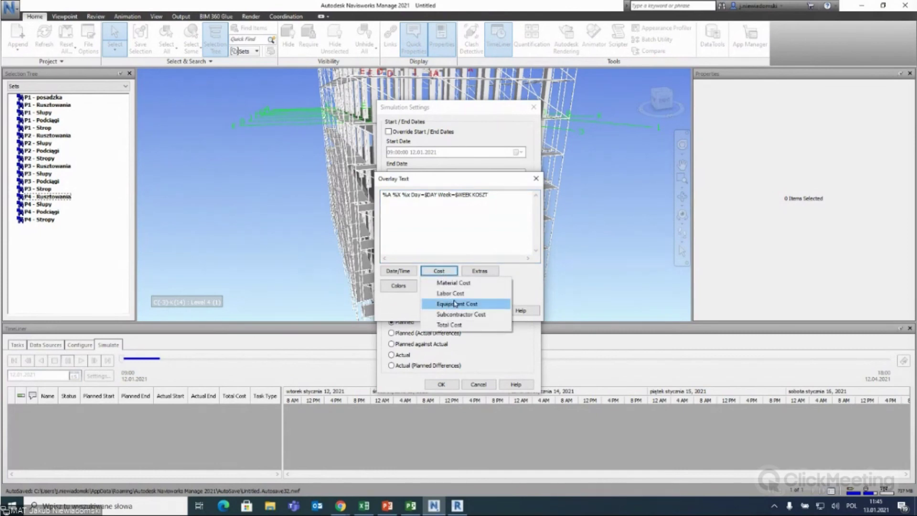
click(454, 325)
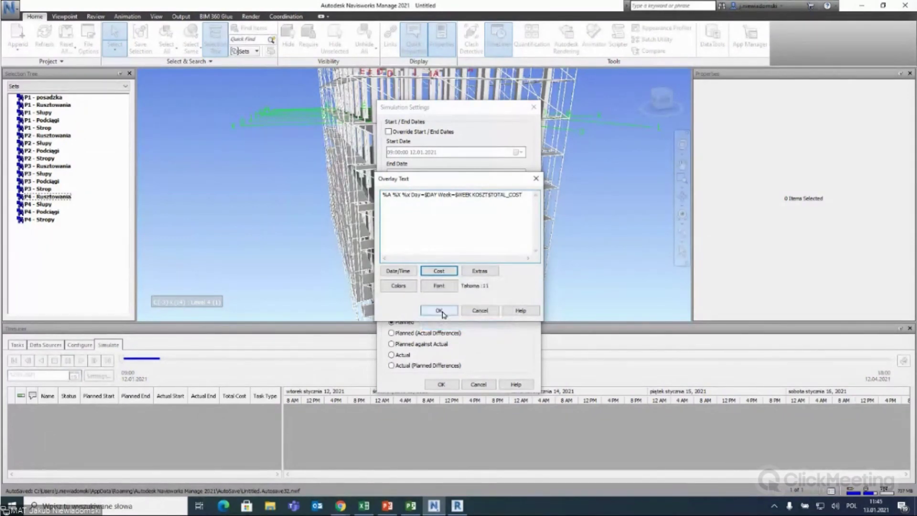
click(439, 310)
click(442, 383)
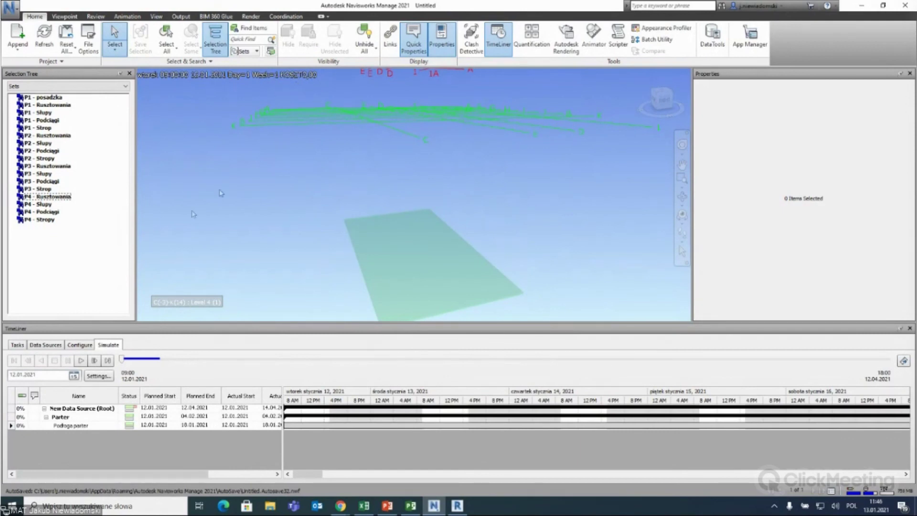
click(80, 360)
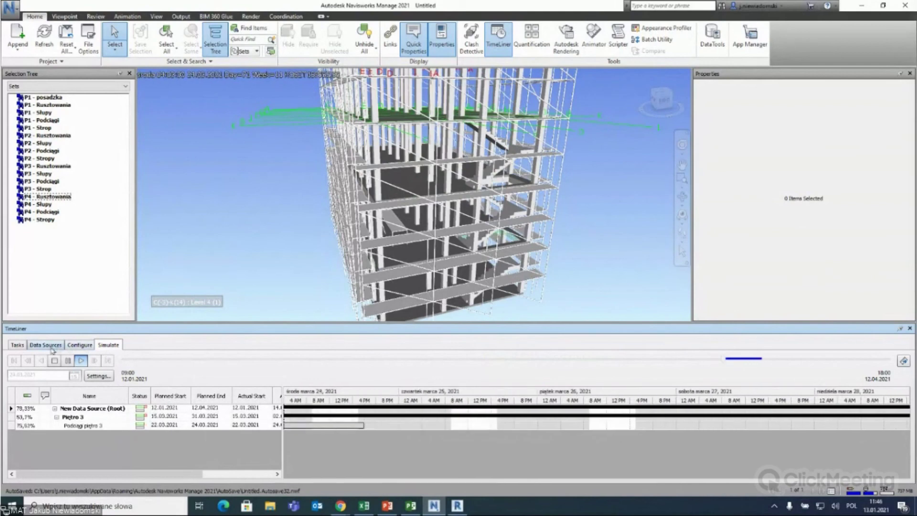
Pause the 4D simulation around 27.03.2021 and nudge the simulation date slider.
click(67, 361)
drag(750, 361, 749, 359)
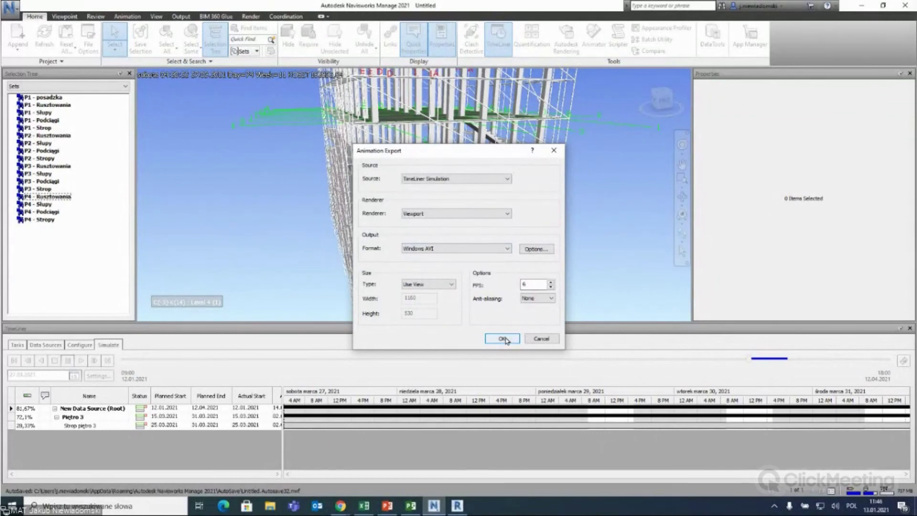
Keep Windows AVI format, check anti-aliasing, cancel the animation export, and minimize Navisworks.
click(445, 250)
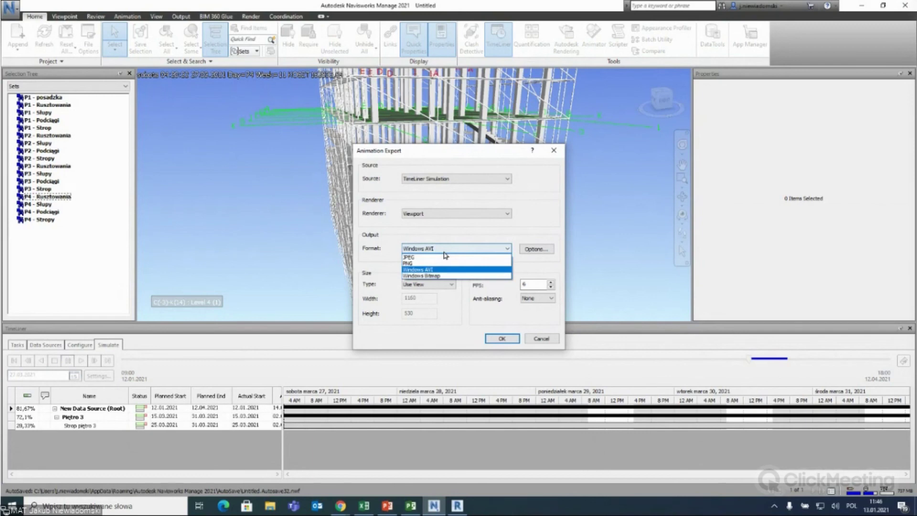
click(447, 269)
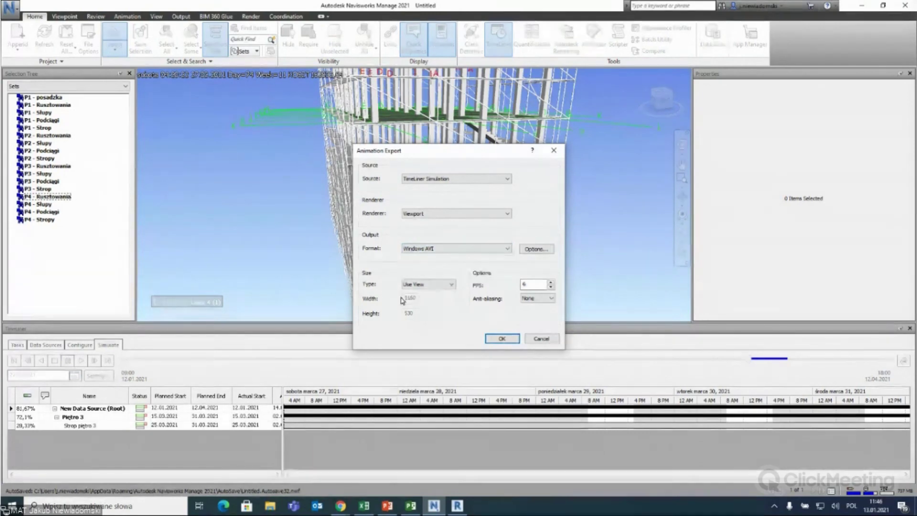
click(534, 298)
click(542, 339)
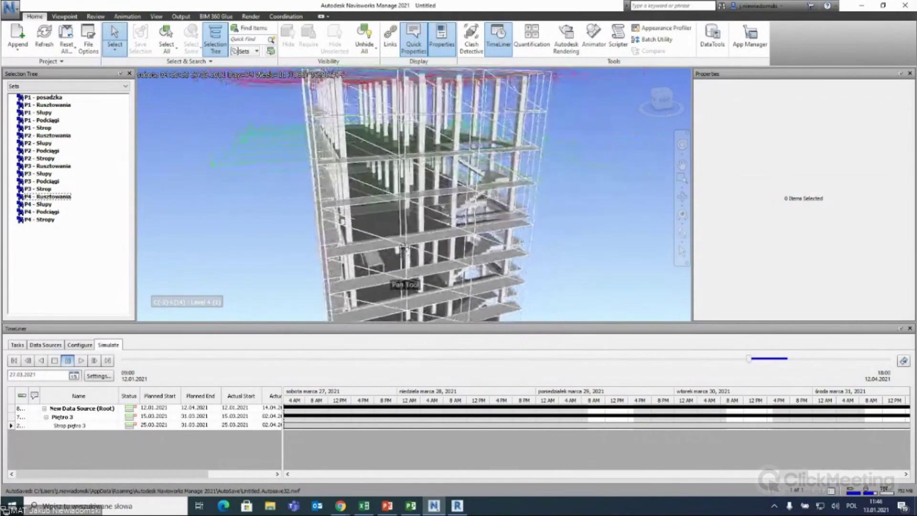
click(862, 7)
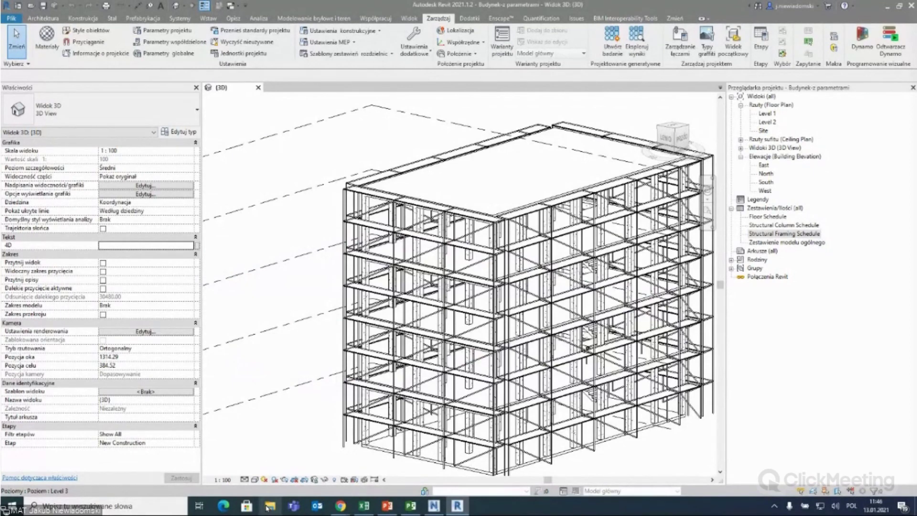
Bring up File Explorer on its Quick Access list from the taskbar.
click(269, 507)
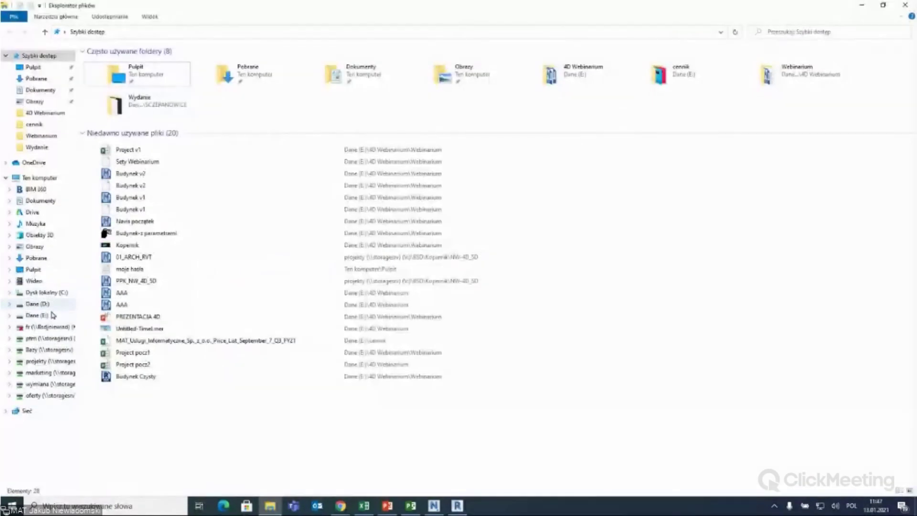
Open the Kopernik AVI video in Dane (E:) > 4D Webinarium > Webinarium.
click(37, 315)
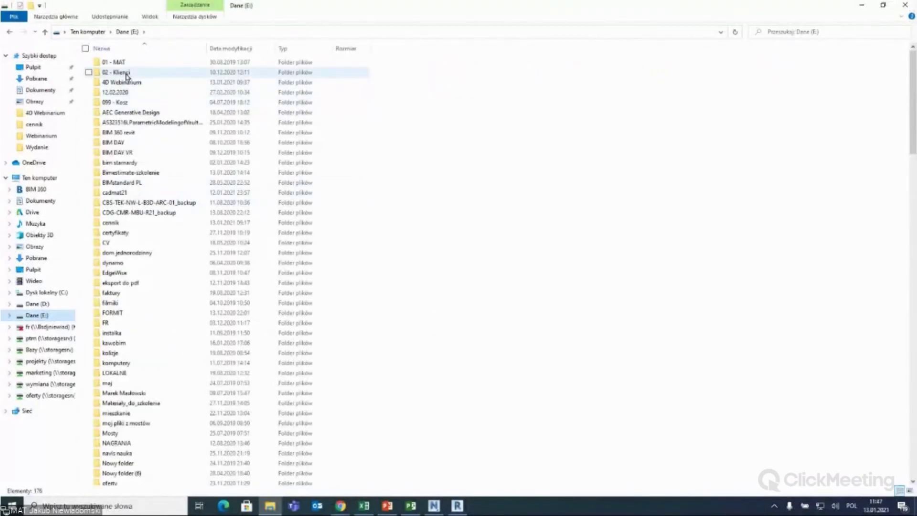
double_click(120, 83)
click(114, 65)
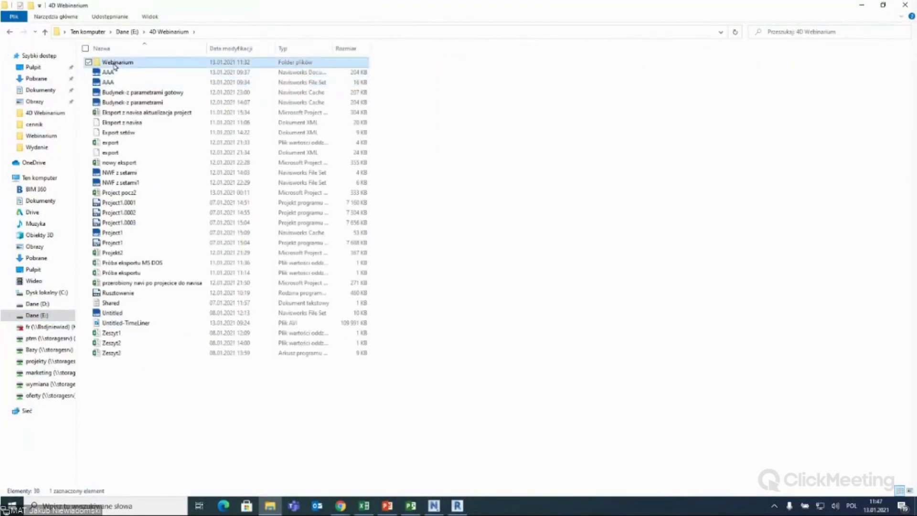
double_click(115, 64)
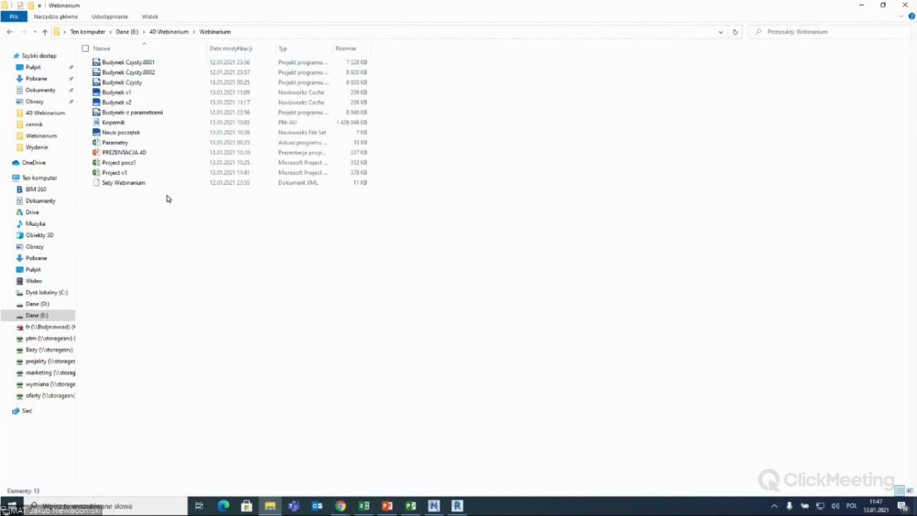
double_click(184, 123)
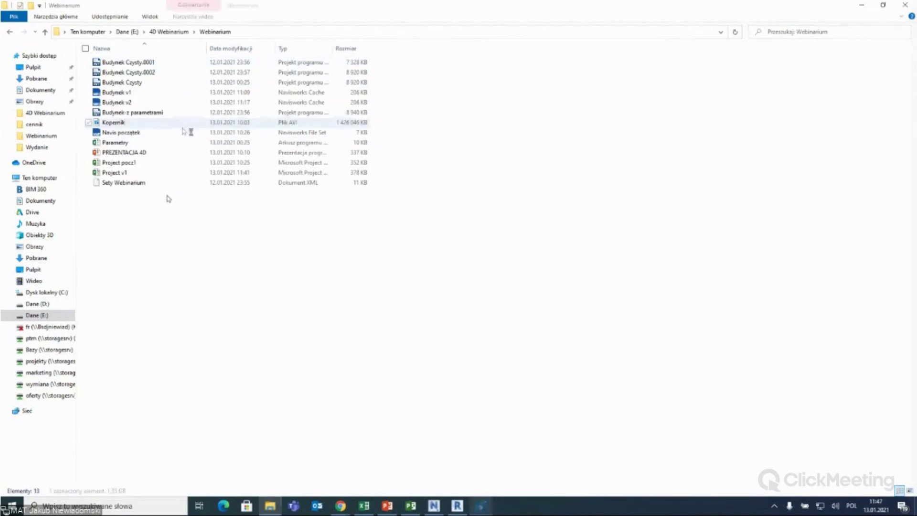